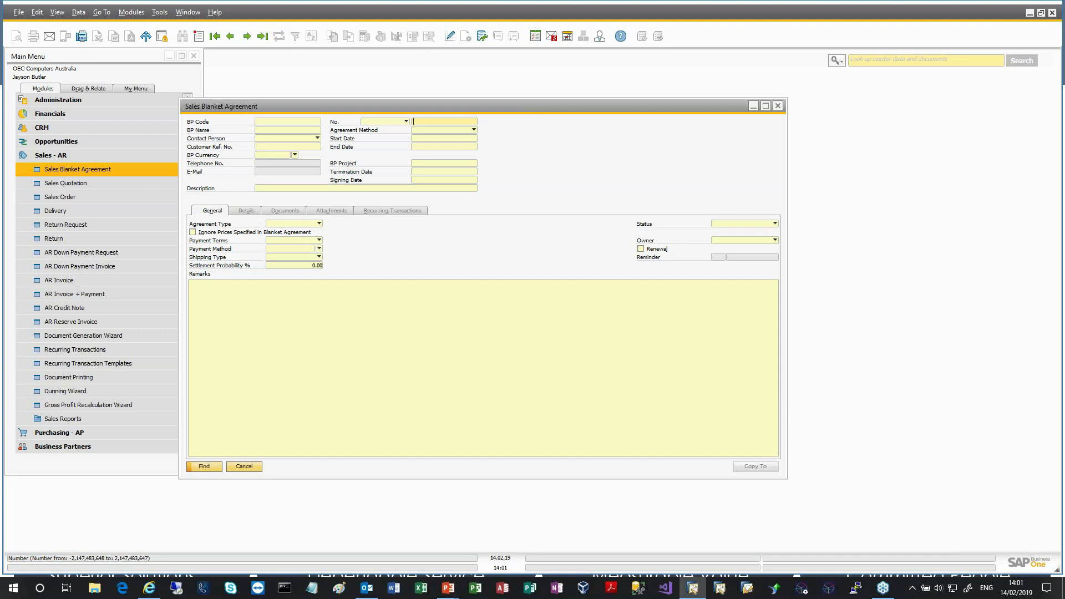
Step: Start a new sales blanket agreement for the business partner Maxi Teq
{"action": "key", "text": "ctrl+a"}
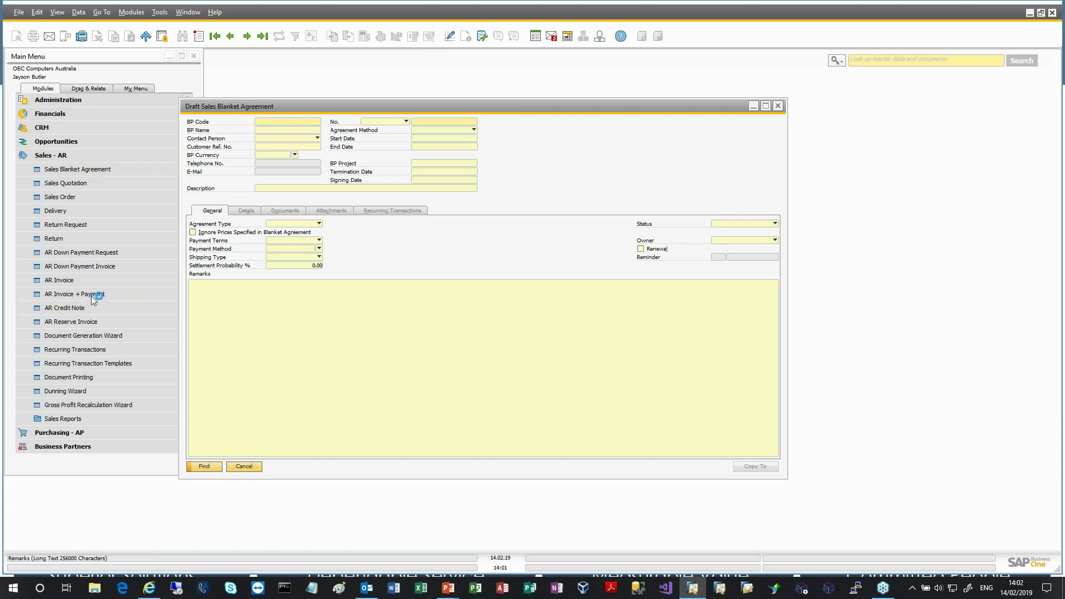
{"action": "type", "text": "C20000"}
{"action": "key", "text": "Tab"}
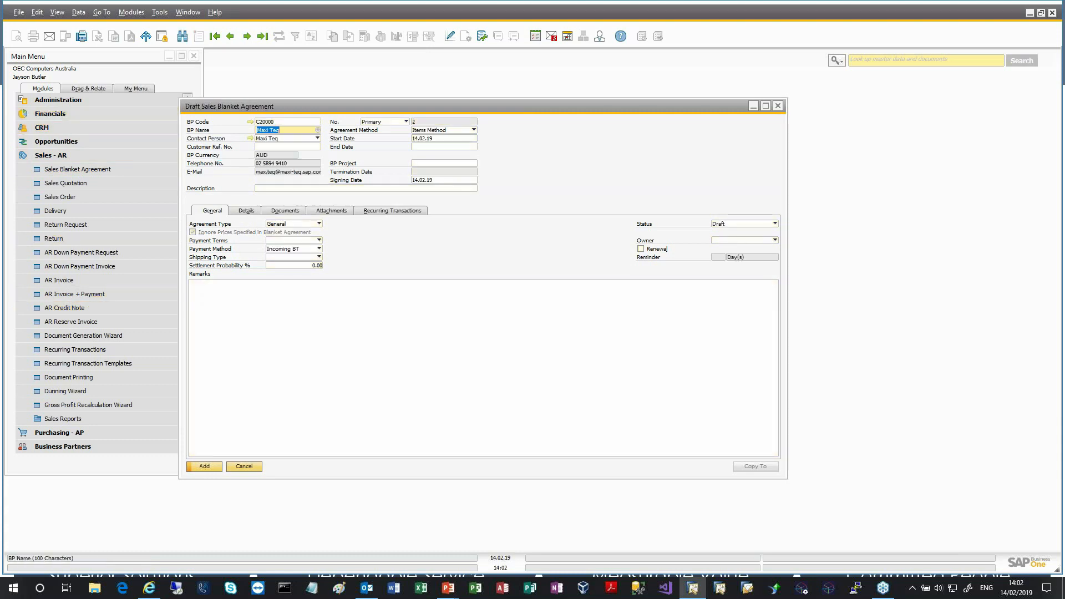
{"action": "left_click", "coordinate": [288, 147]}
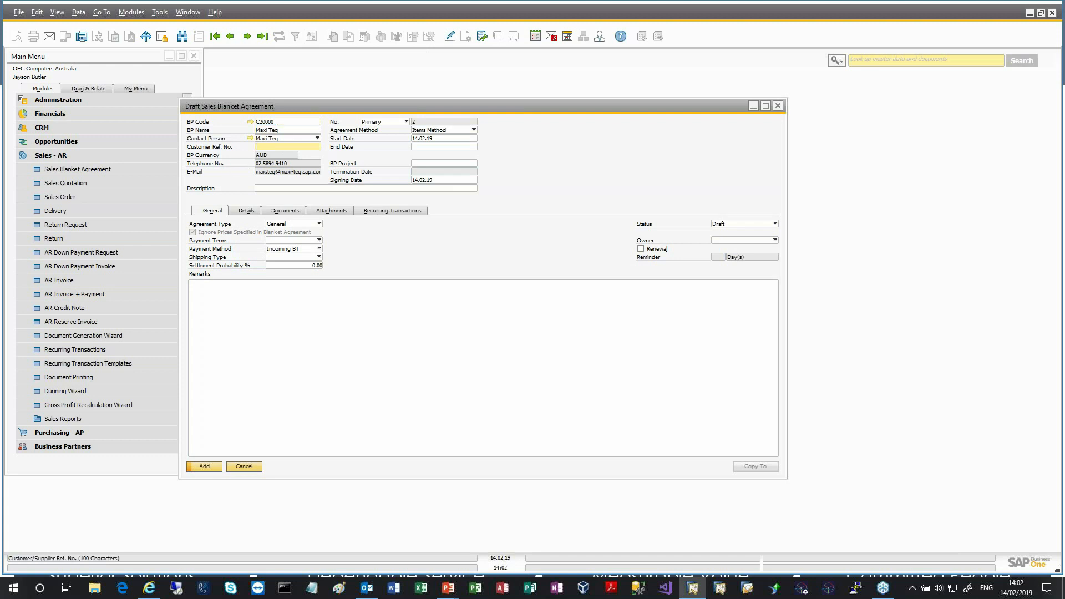
{"action": "left_click", "coordinate": [432, 164]}
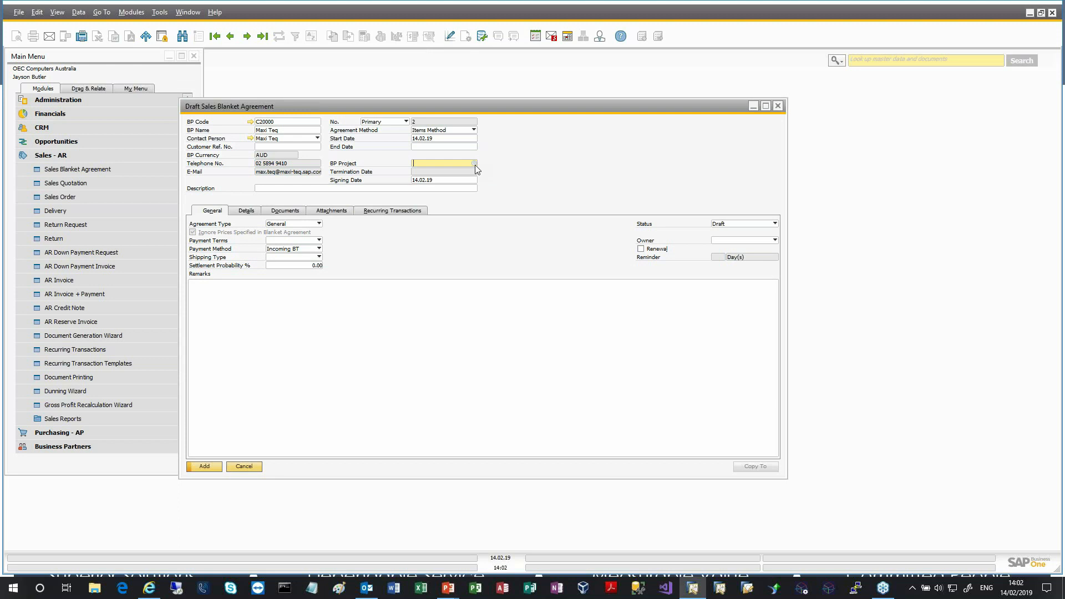
Step: Choose Items Method as the agreement method and set the agreement's end date to 14.05.19
{"action": "left_click", "coordinate": [444, 131]}
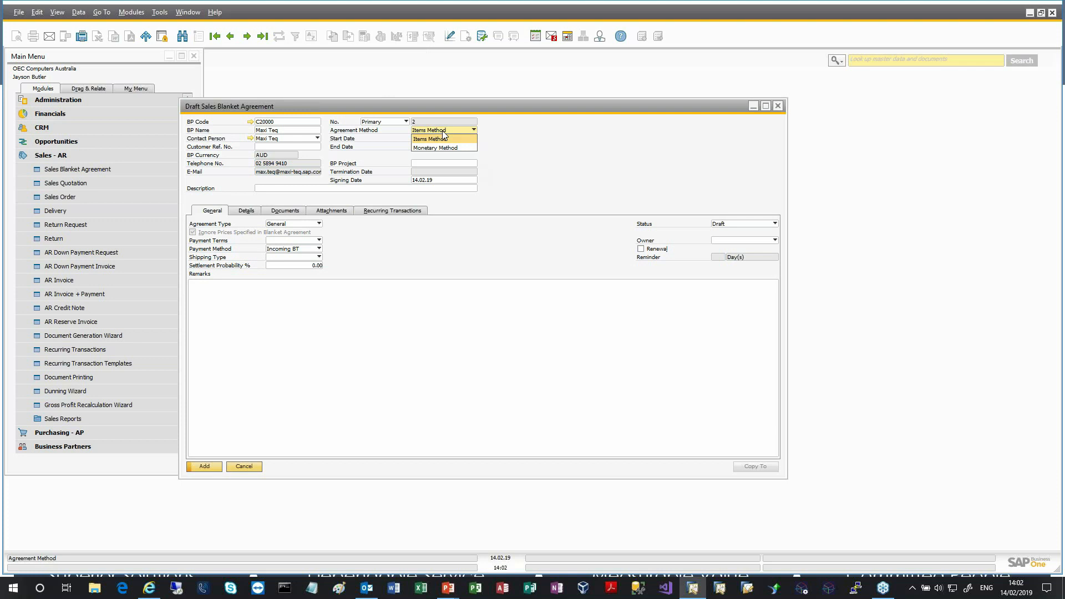
{"action": "left_click", "coordinate": [440, 138]}
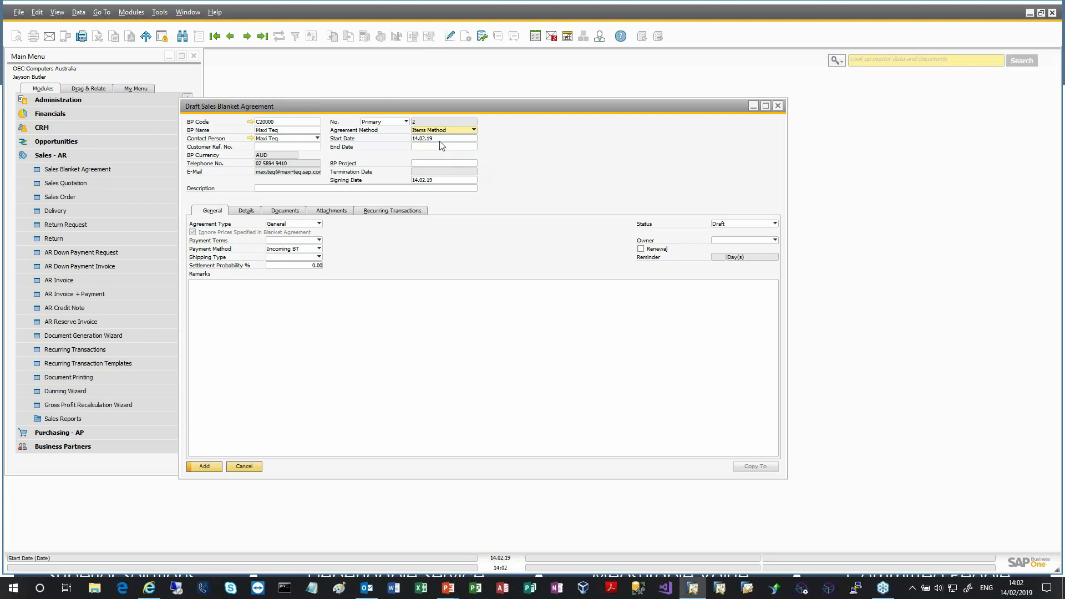
{"action": "left_click", "coordinate": [441, 147]}
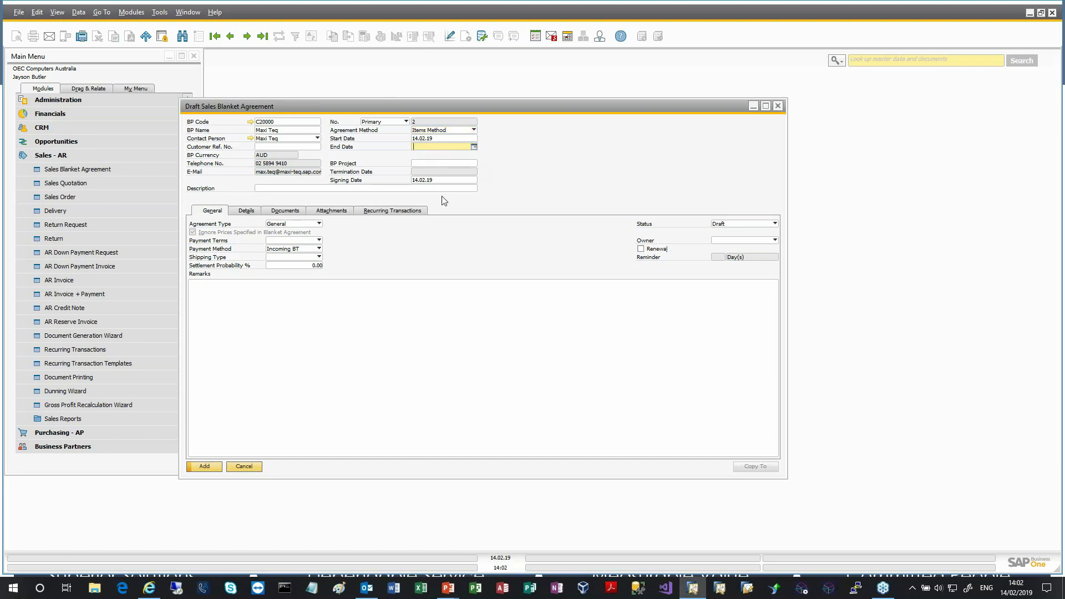
{"action": "type", "text": "14.05"}
{"action": "key", "text": "Tab"}
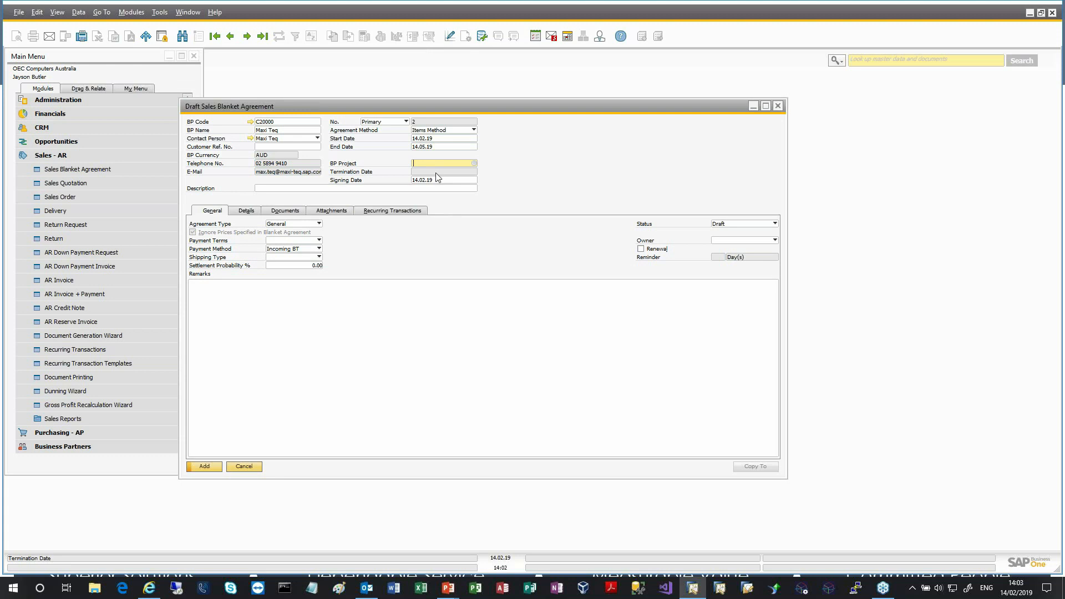
Step: Enter a description referring to the contract number and set the agreement type to Specific
{"action": "left_click", "coordinate": [263, 188]}
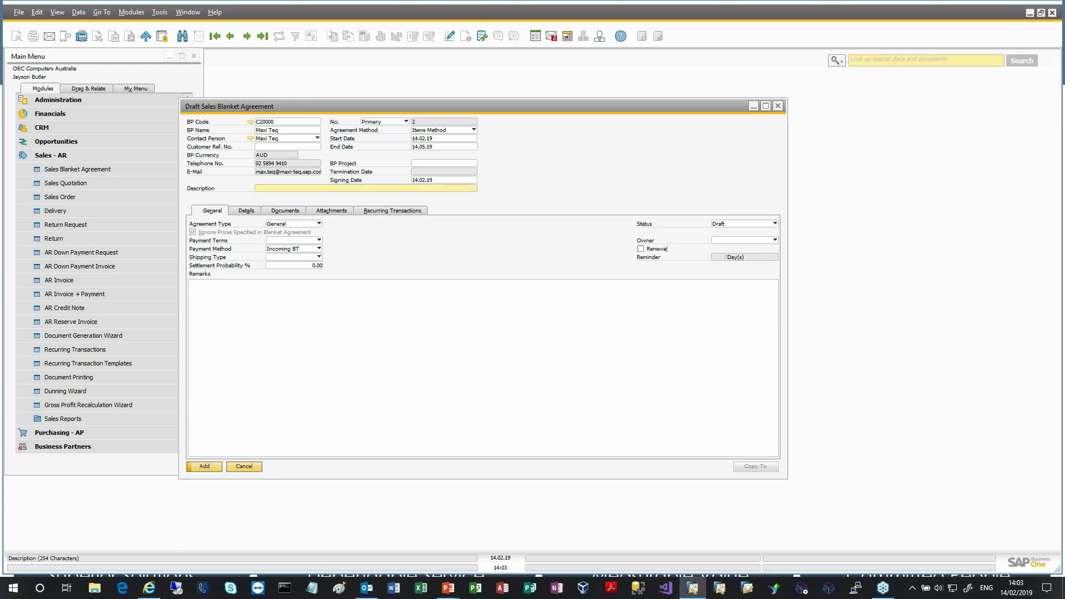
{"action": "type", "text": "Refer contract no 13243"}
{"action": "key", "text": "Tab"}
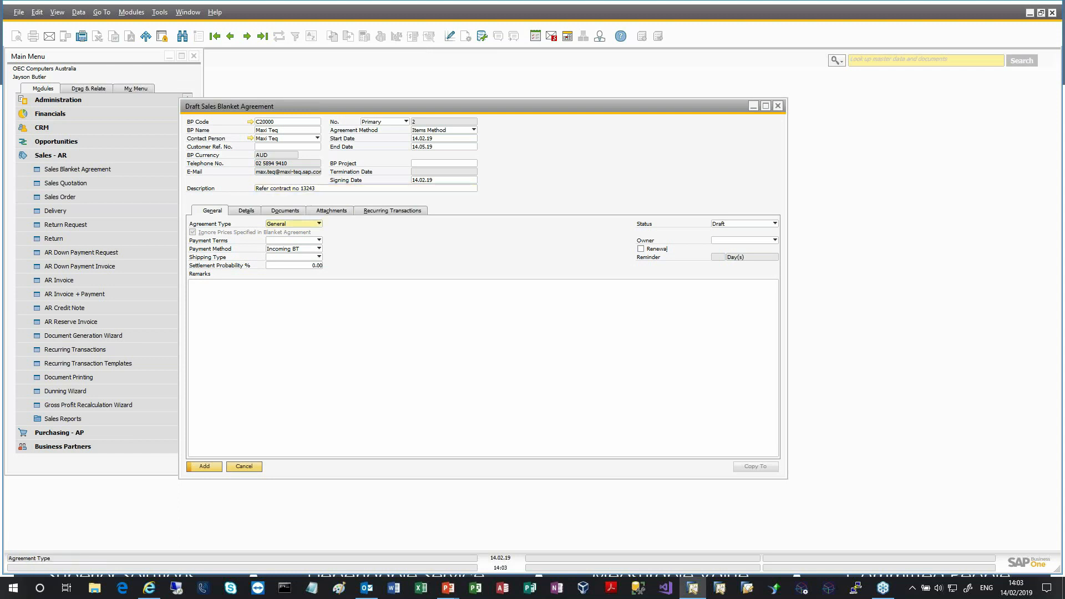
{"action": "left_click", "coordinate": [309, 225]}
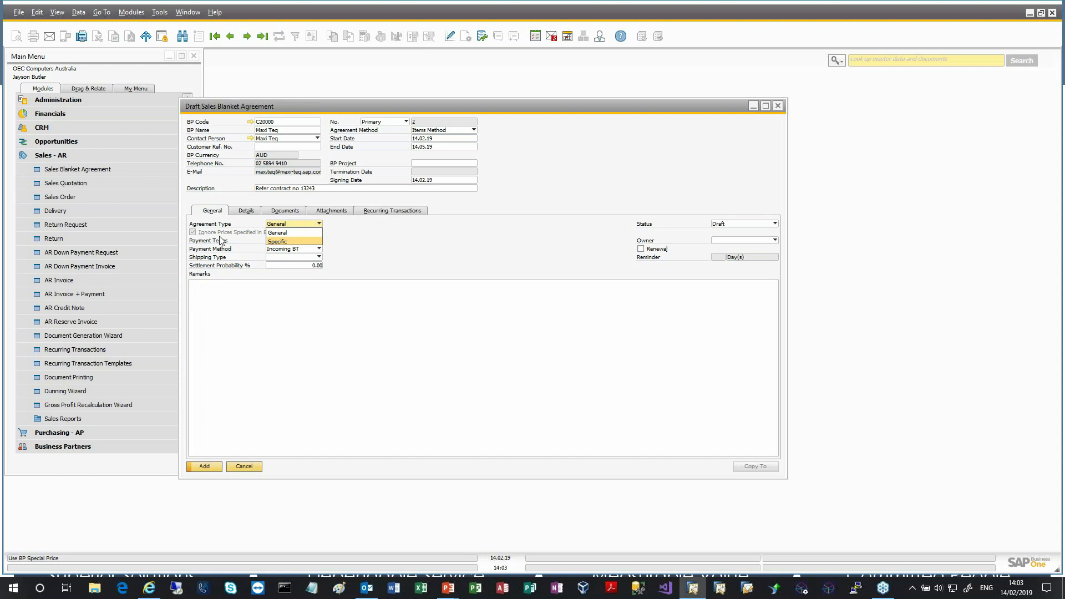
{"action": "left_click", "coordinate": [284, 242]}
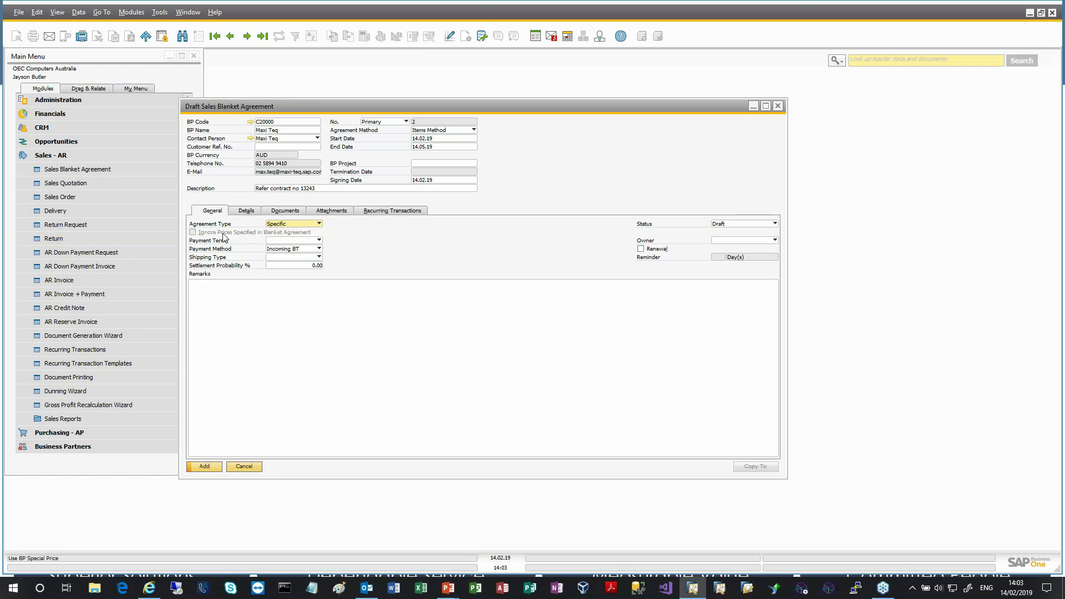
Step: Review the available payment terms and shipping types for the agreement without choosing any
{"action": "left_click", "coordinate": [315, 242]}
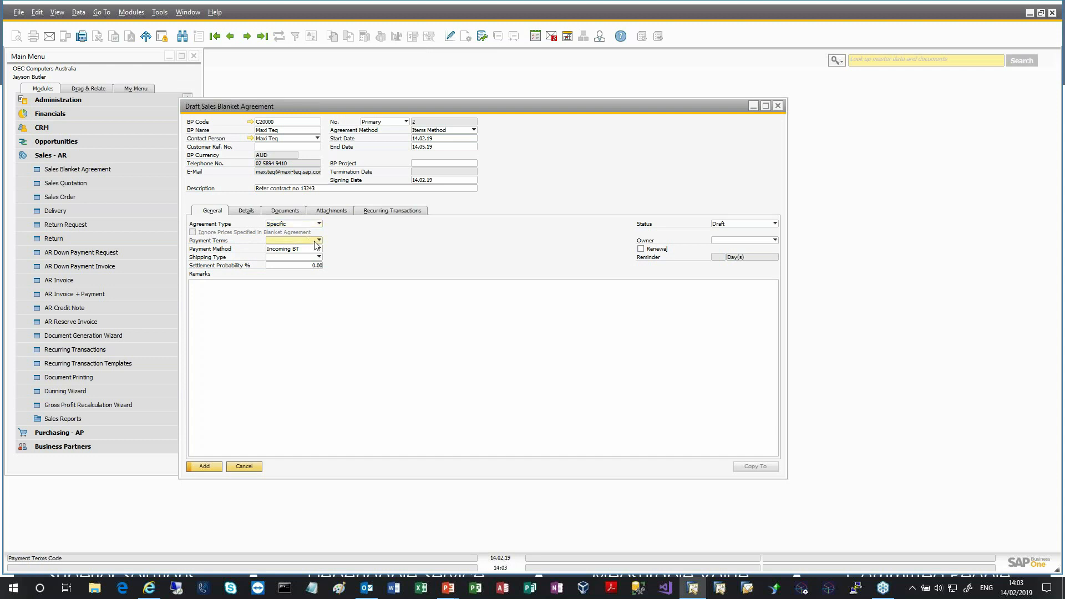
{"action": "left_click", "coordinate": [317, 245]}
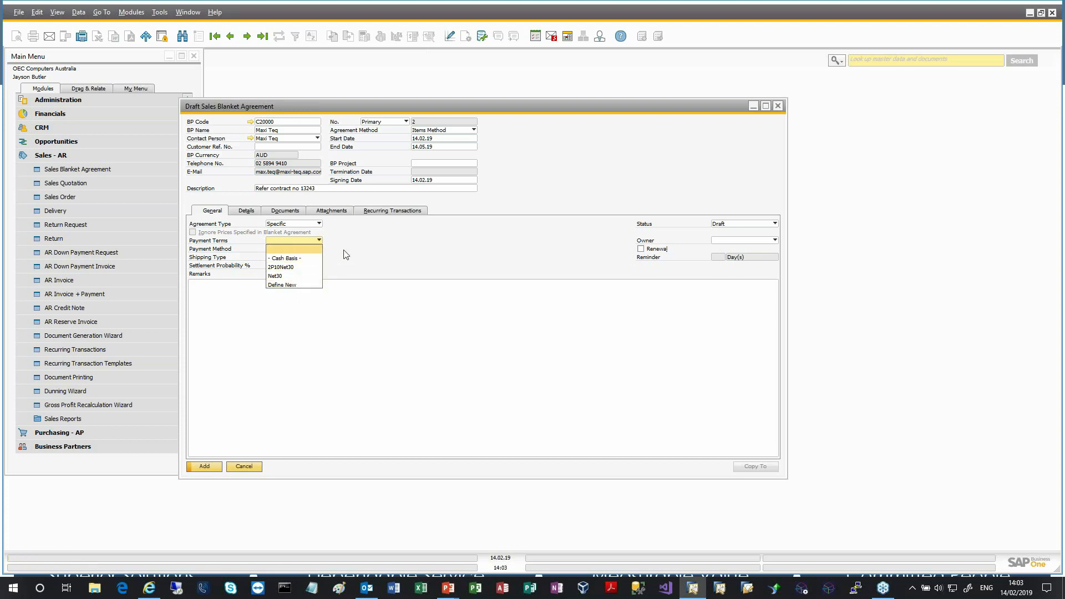
{"action": "left_click", "coordinate": [278, 251]}
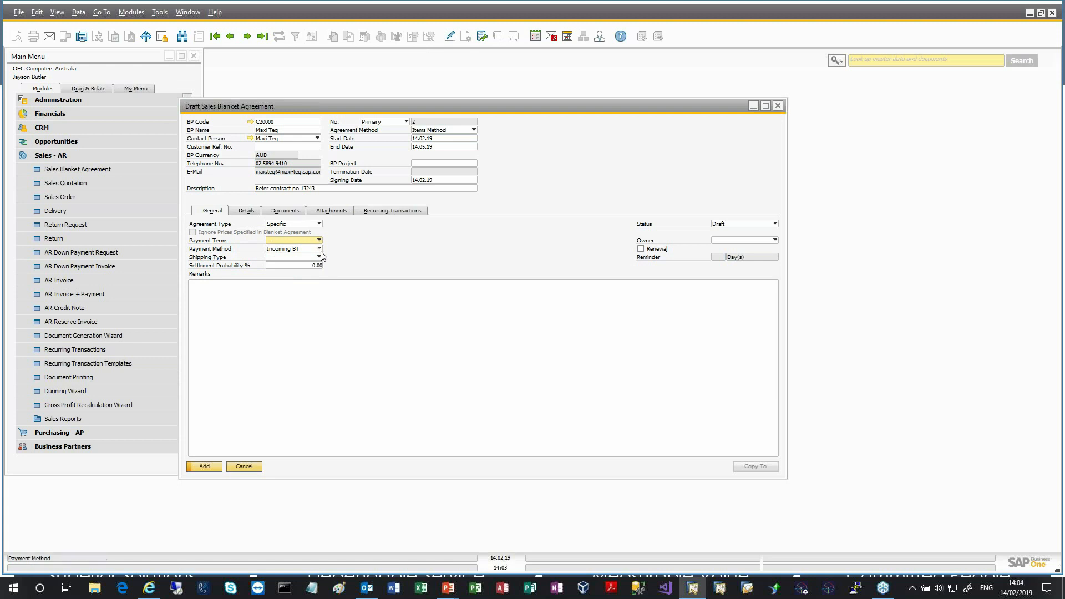
{"action": "left_click", "coordinate": [319, 258]}
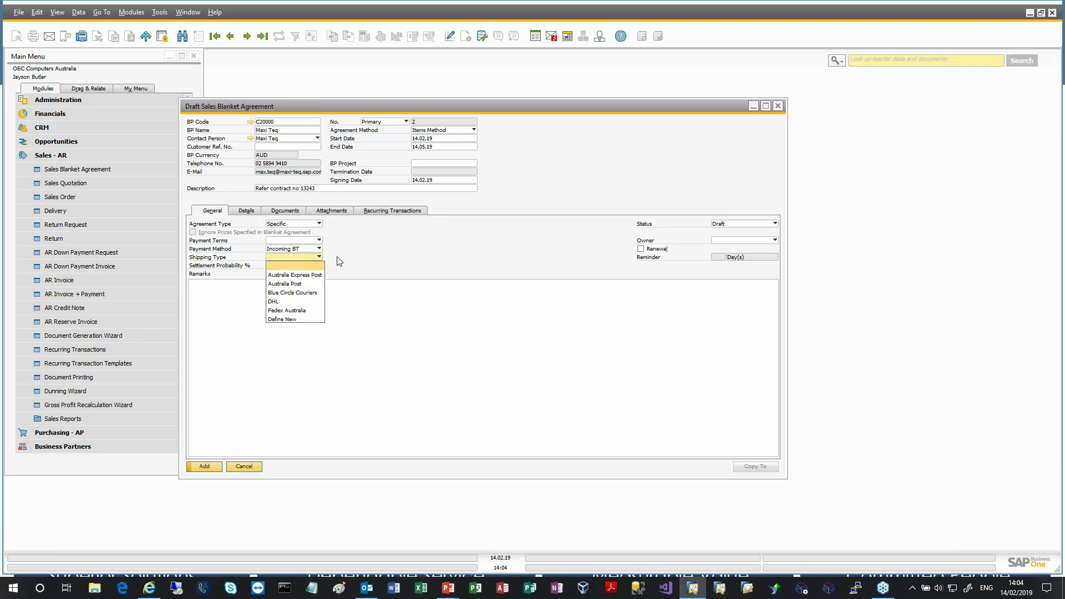
{"action": "left_click", "coordinate": [352, 261]}
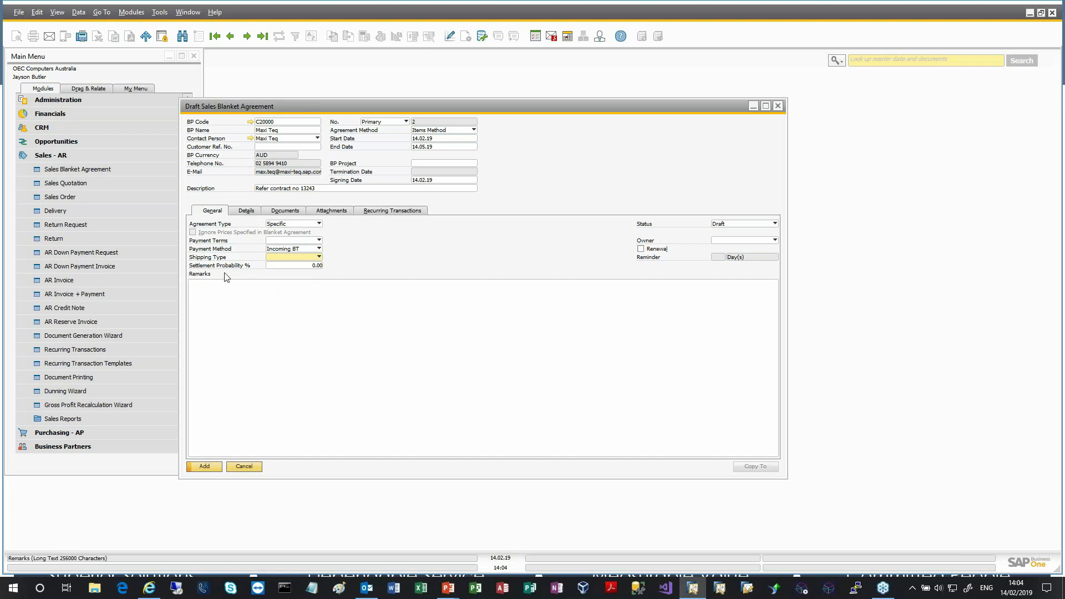
Step: Set the settlement probability to 100 % and change the agreement status to Approved
{"action": "left_click", "coordinate": [311, 266]}
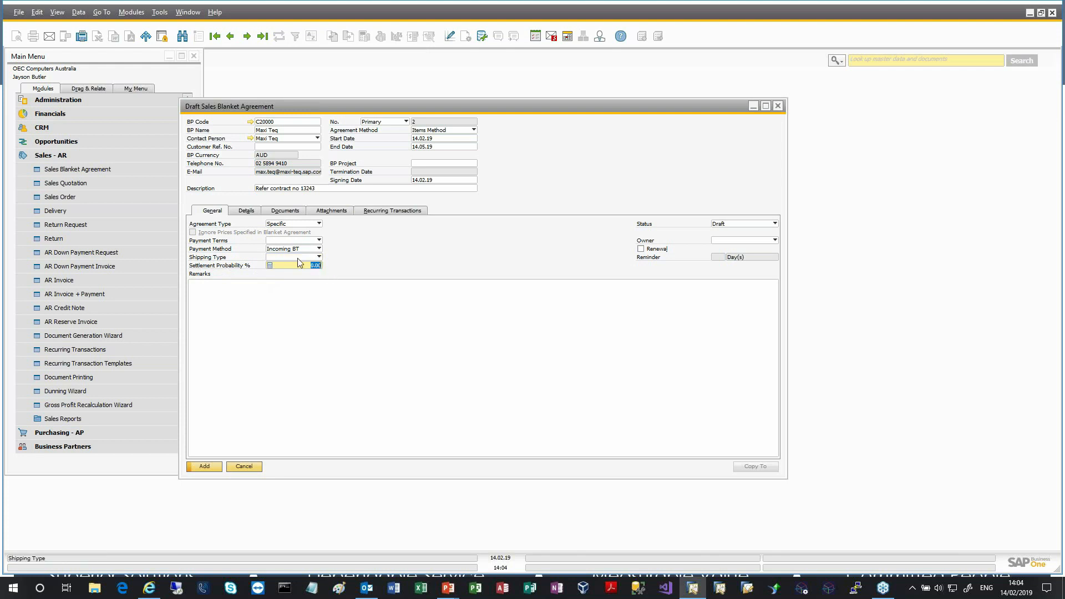
{"action": "type", "text": "100"}
{"action": "left_click", "coordinate": [314, 288]}
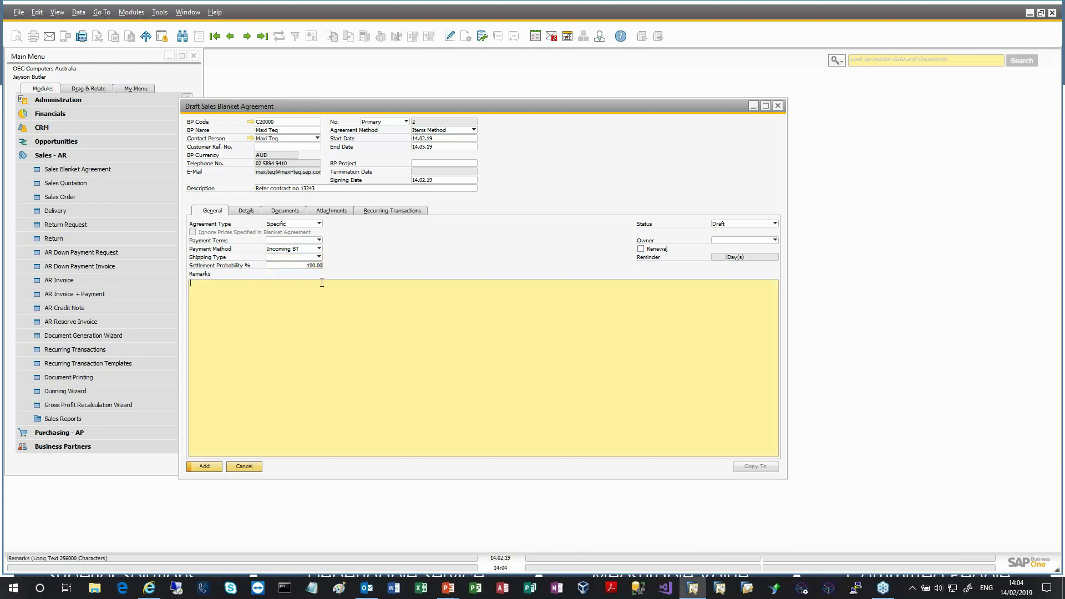
{"action": "left_click", "coordinate": [747, 223]}
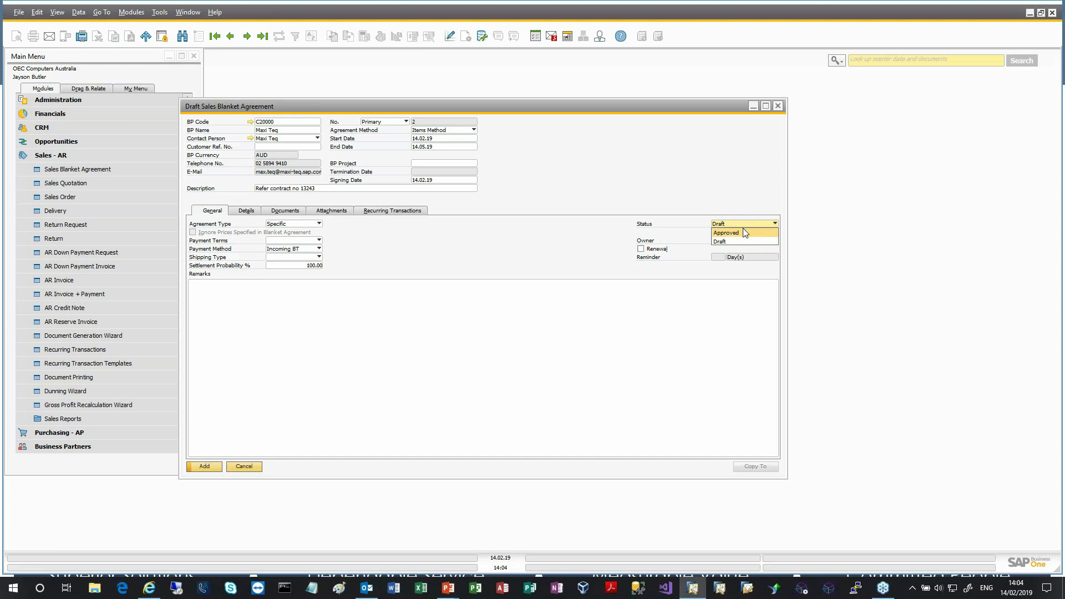
{"action": "left_click", "coordinate": [733, 233]}
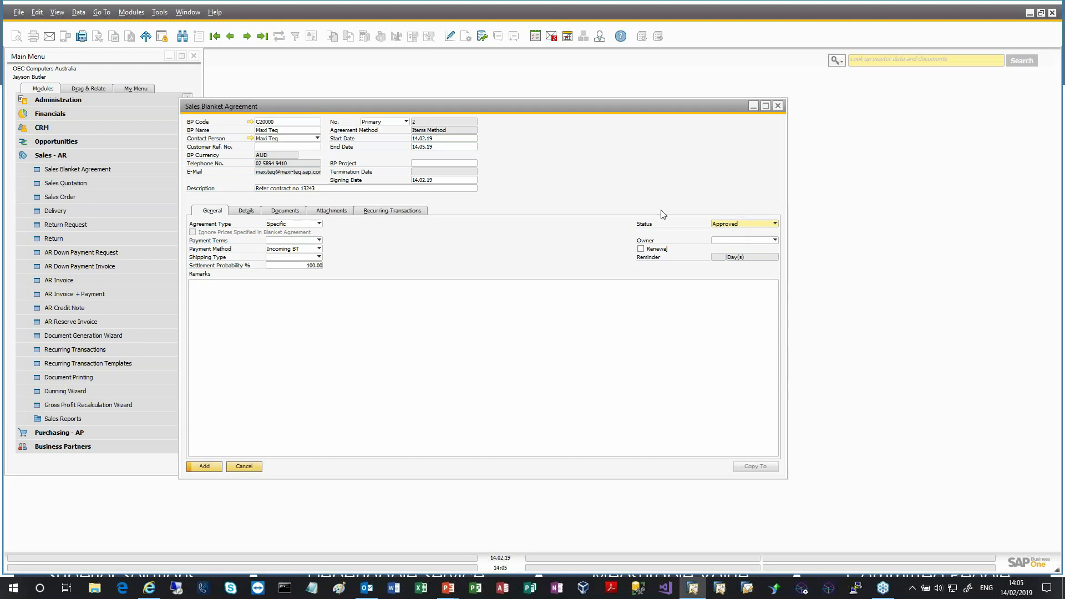
Step: Check which document types an approval template can cover, including blanket agreements, and return to the agreement
{"action": "left_click", "coordinate": [93, 99]}
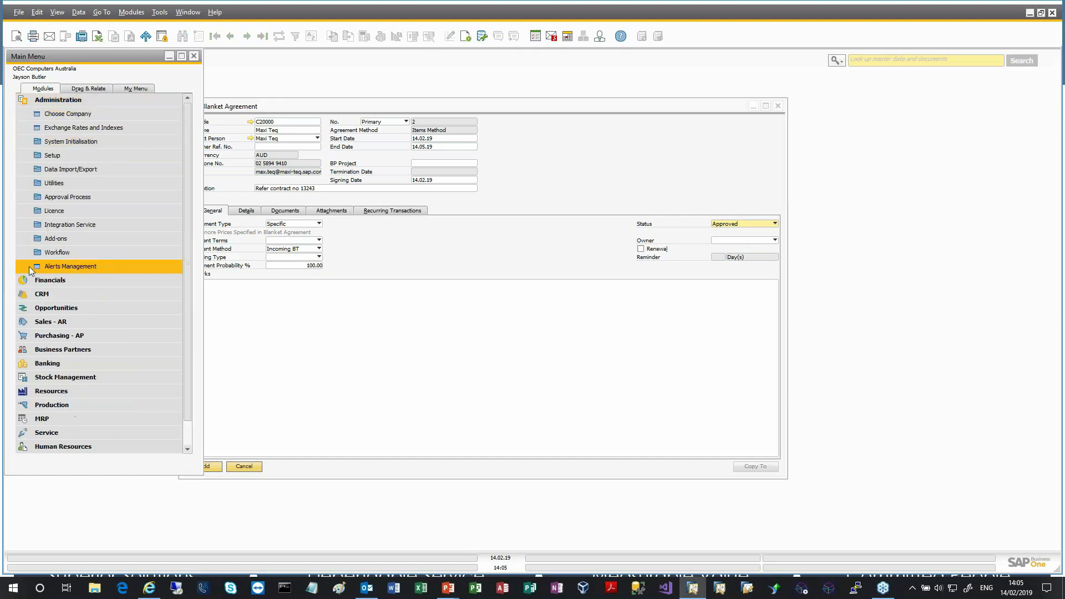
{"action": "left_click", "coordinate": [62, 198]}
{"action": "left_click", "coordinate": [79, 229]}
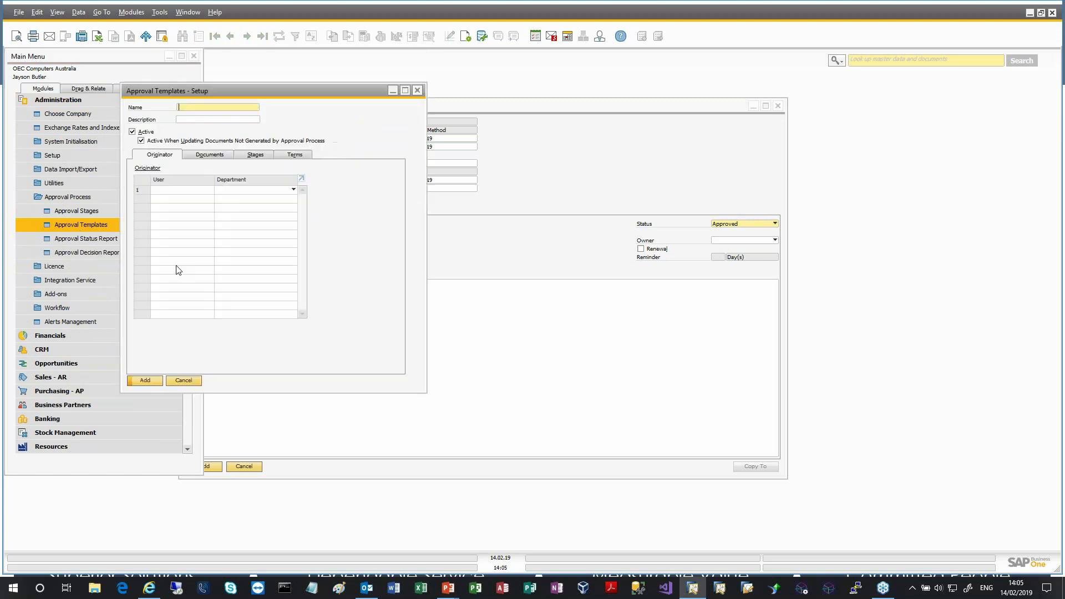
{"action": "left_click", "coordinate": [219, 159]}
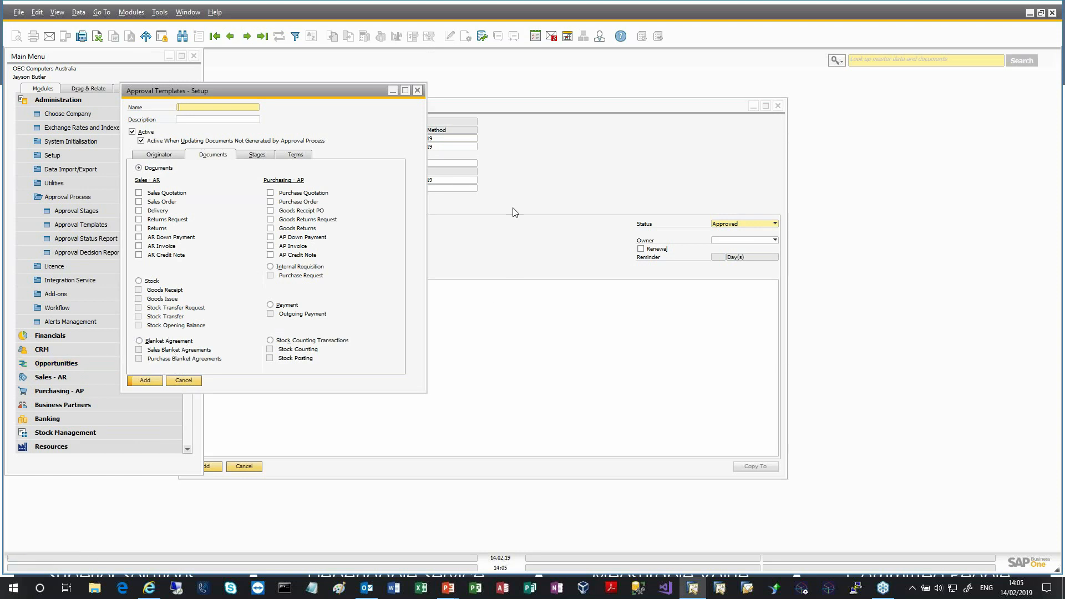
{"action": "left_click", "coordinate": [199, 383]}
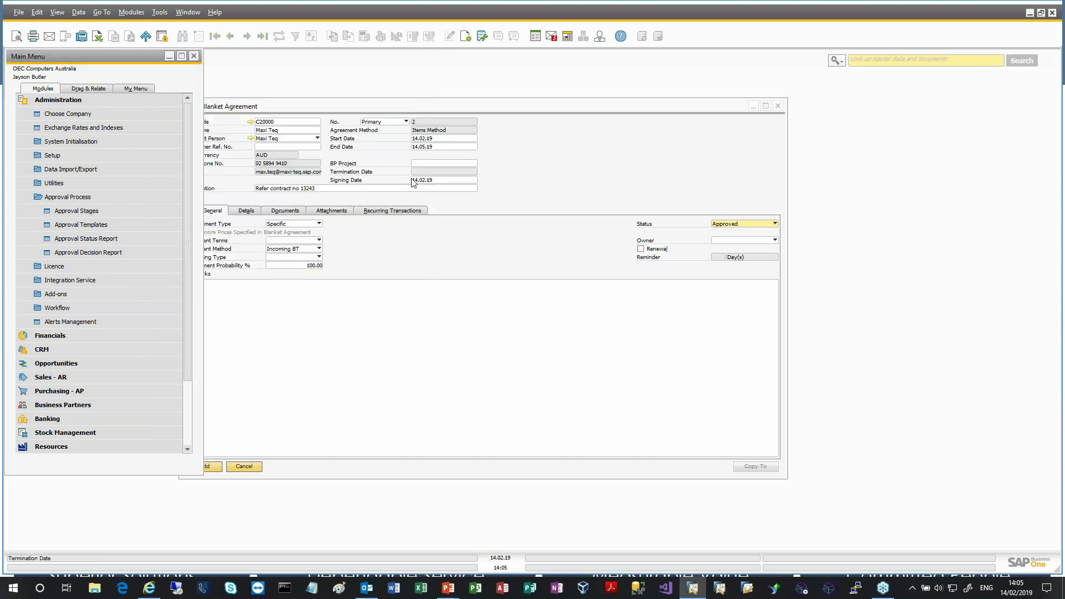
{"action": "left_click", "coordinate": [480, 108]}
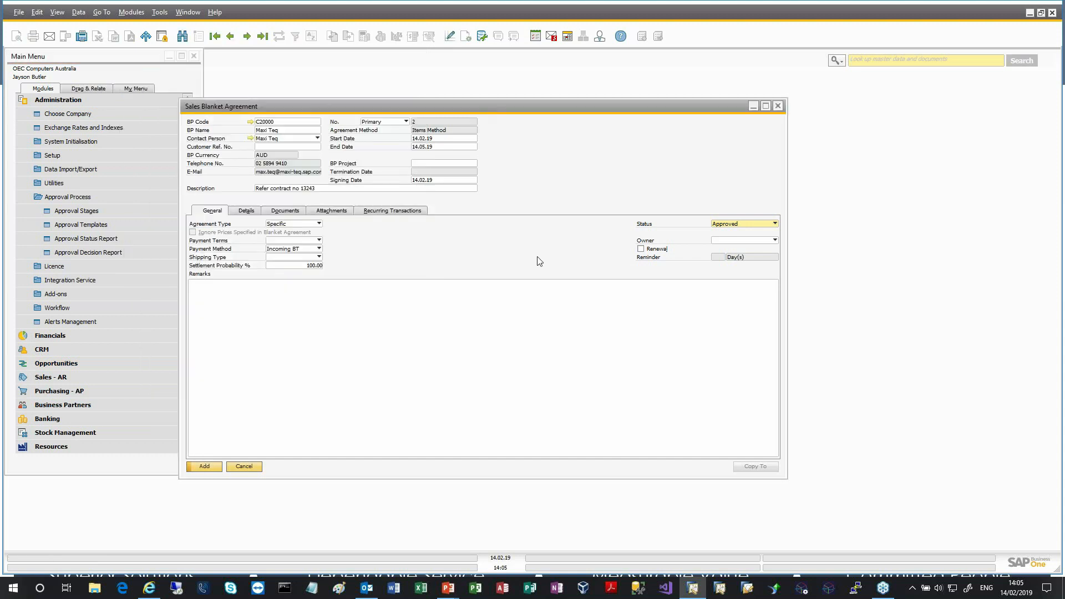
Step: Look through the possible owners without assigning one, and enable renewal with a reminder of 10 days
{"action": "left_click", "coordinate": [738, 241]}
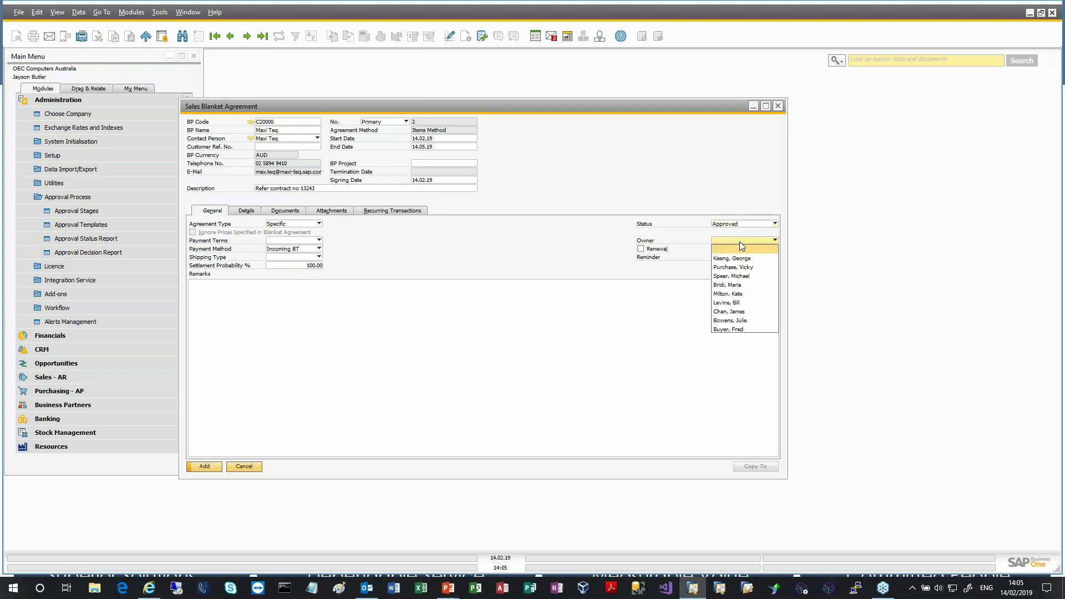
{"action": "left_click", "coordinate": [609, 244]}
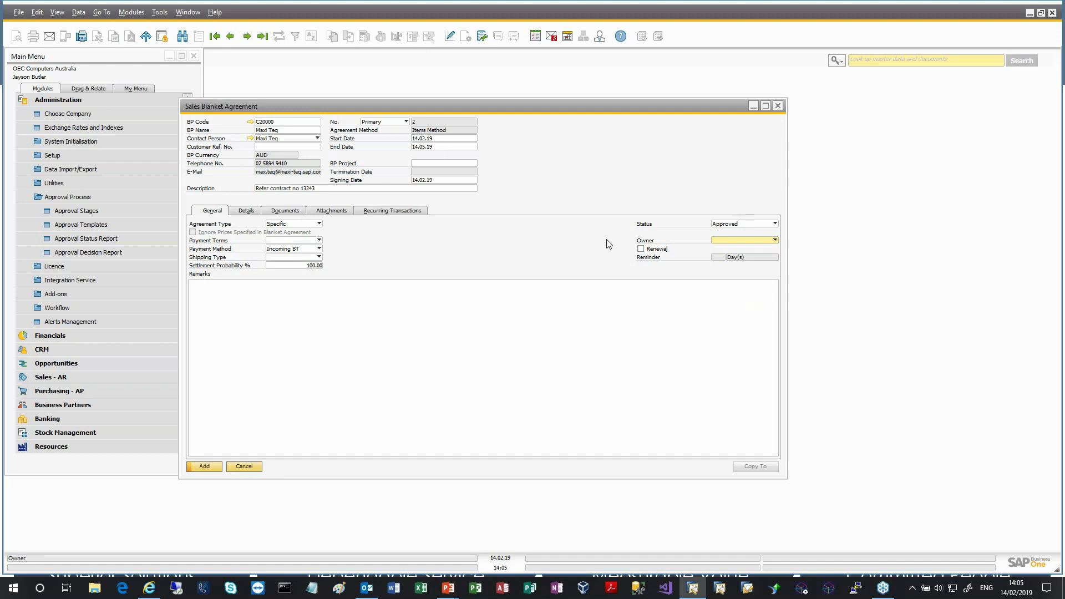
{"action": "left_click", "coordinate": [641, 249]}
{"action": "left_click", "coordinate": [719, 257]}
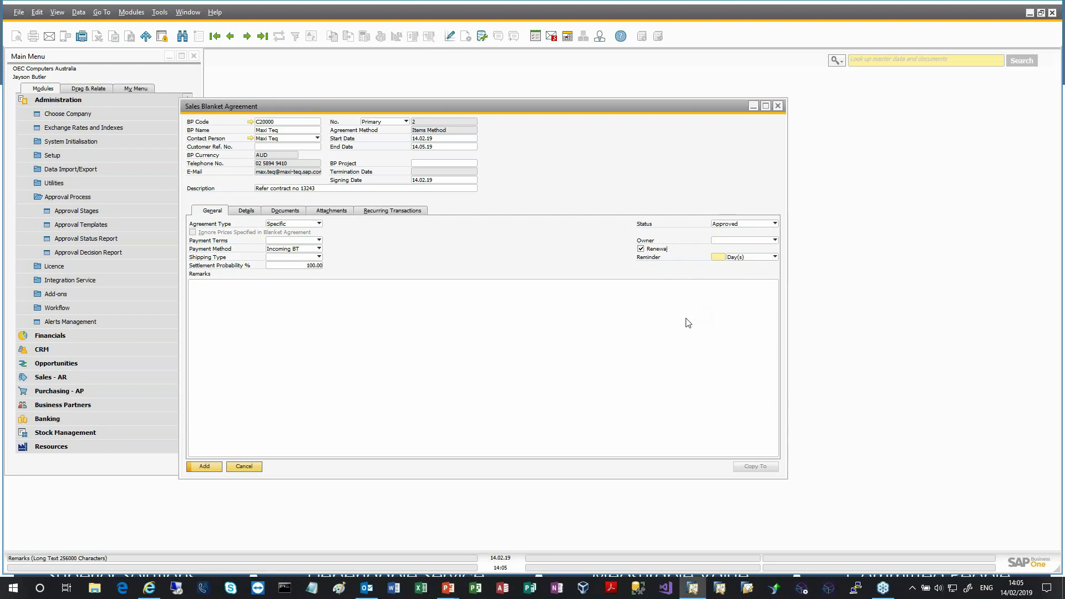
{"action": "type", "text": "10"}
{"action": "key", "text": "Tab"}
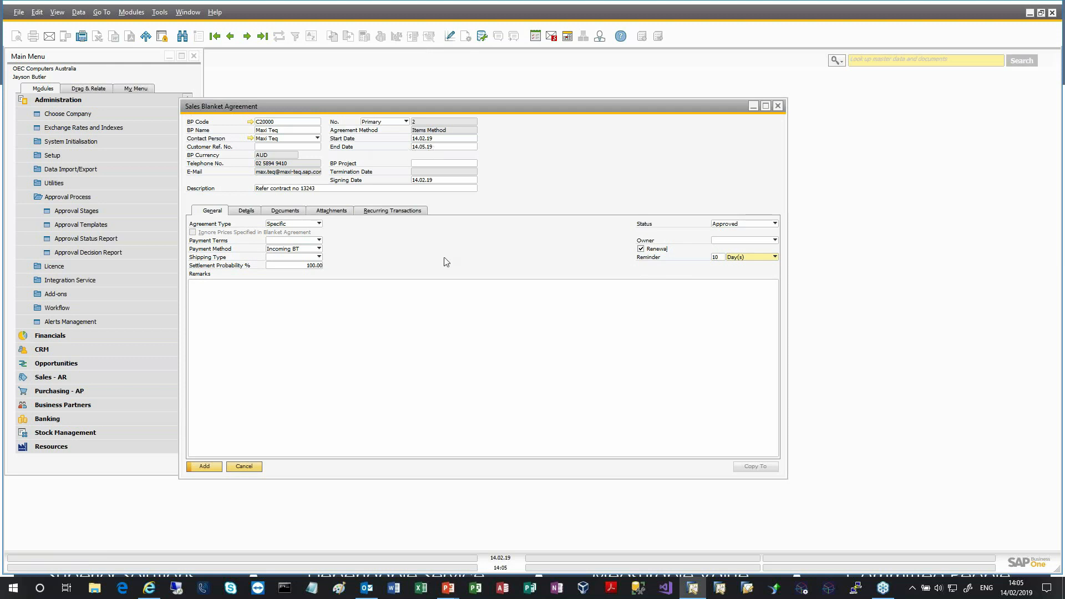
Step: Add item B10000 as the first line in the agreement's details
{"action": "left_click", "coordinate": [247, 211]}
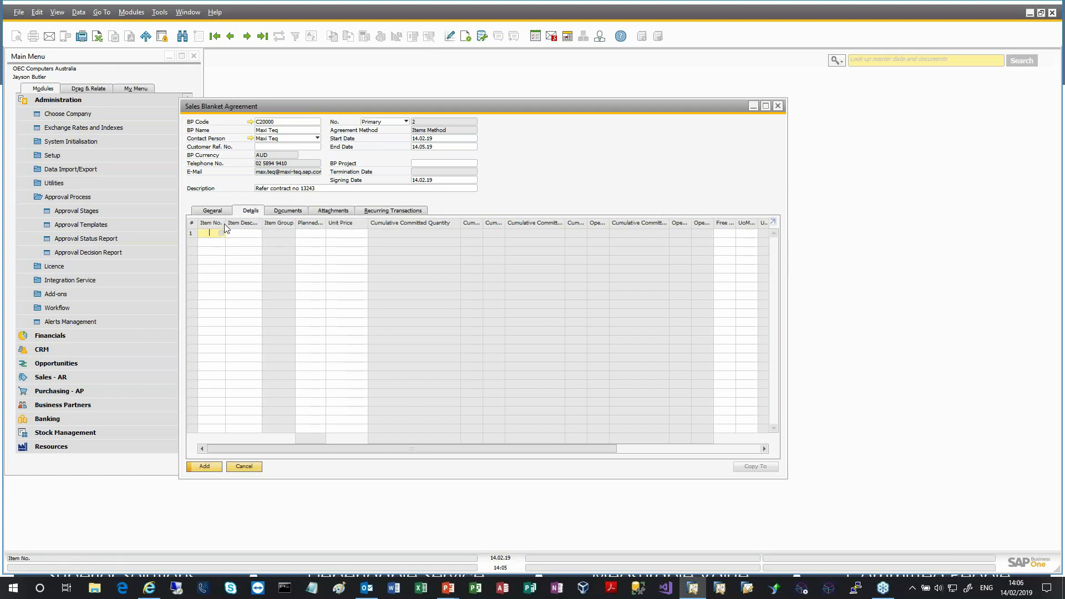
{"action": "type", "text": "B10000"}
{"action": "key", "text": "Tab"}
{"action": "key", "text": "Tab"}
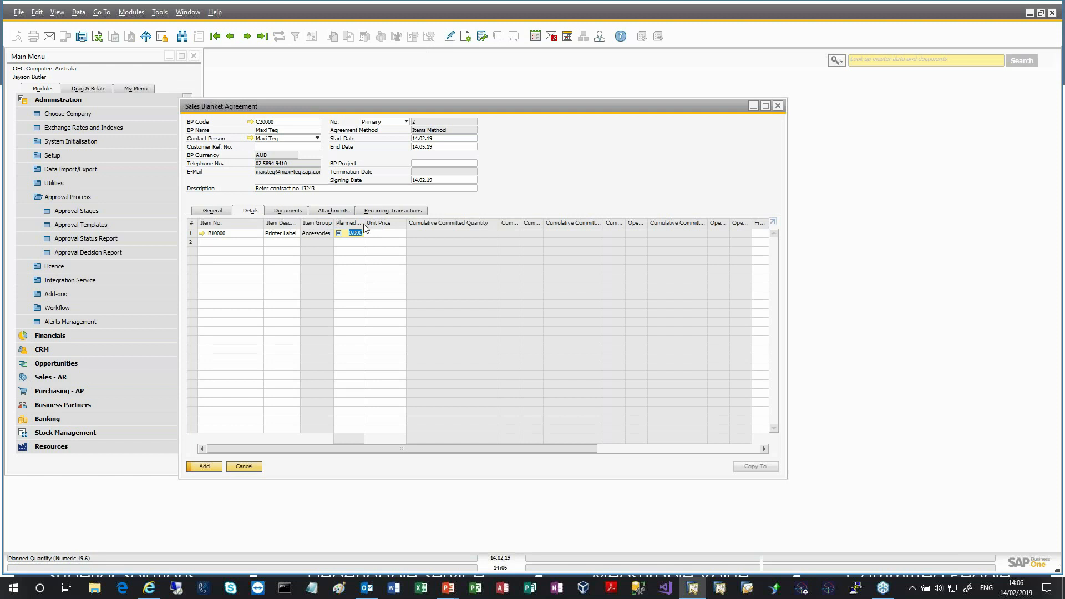
Step: Widen the Planned Quantity column and give item B10000 a planned quantity of 50 and a unit price of 1.85
{"action": "left_click_drag", "start_coordinate": [364, 224], "coordinate": [390, 224]}
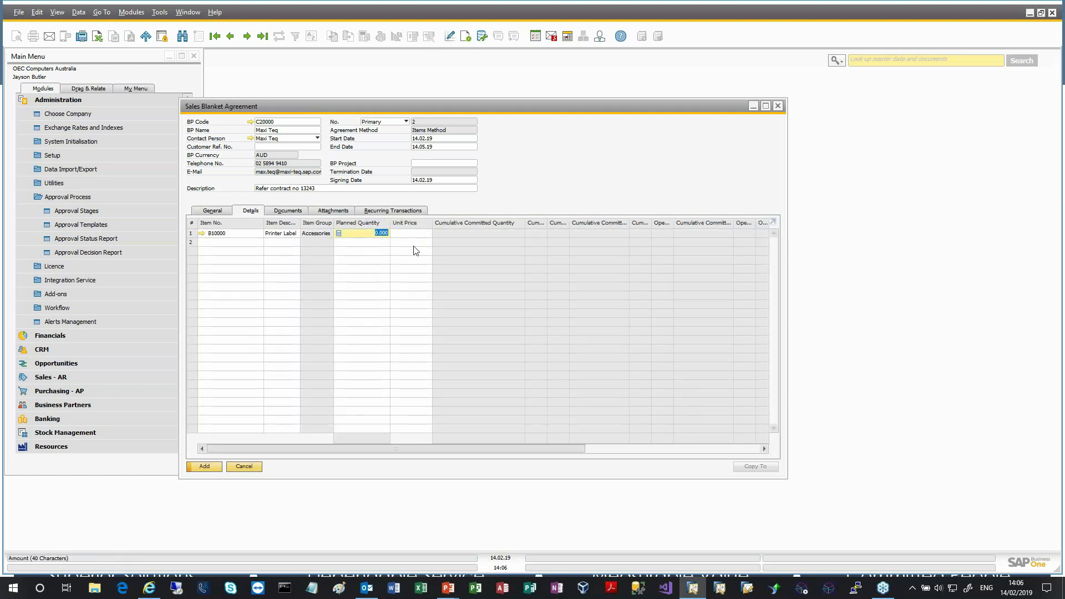
{"action": "type", "text": "50"}
{"action": "key", "text": "Tab"}
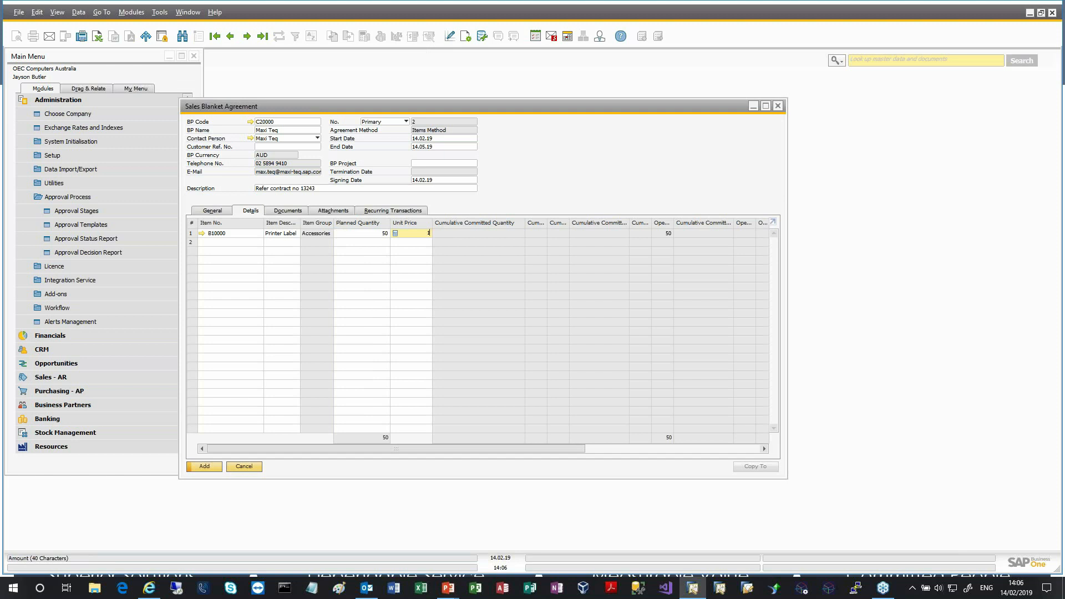
{"action": "type", "text": "1.85"}
{"action": "key", "text": "Tab"}
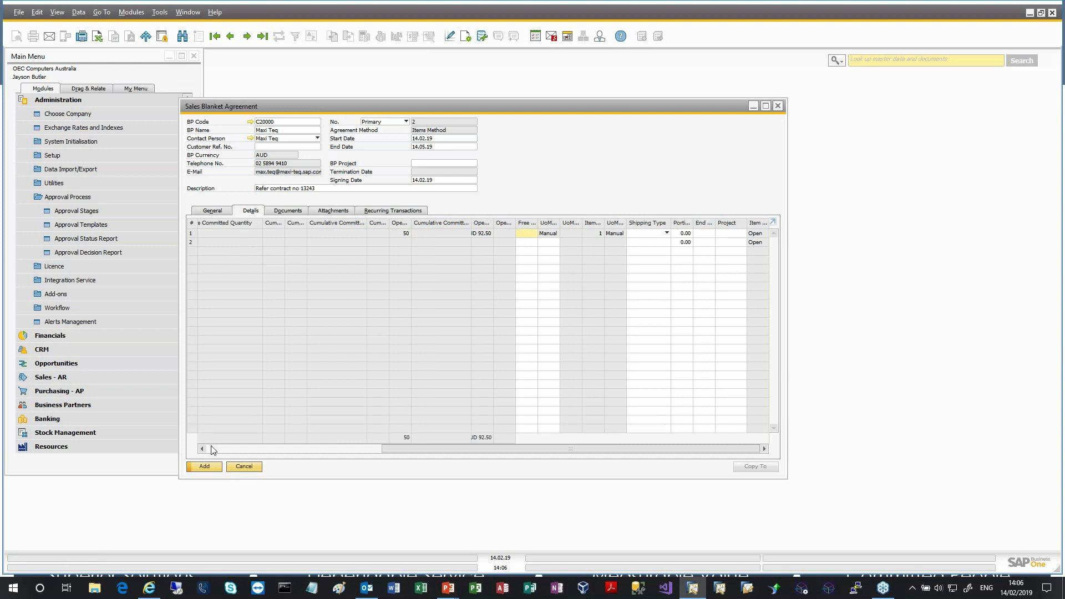
Step: Open the row details for item B10000 and plan a monthly quantity of 20 from 14.02.19 to 13.03.19
{"action": "left_click", "coordinate": [212, 450]}
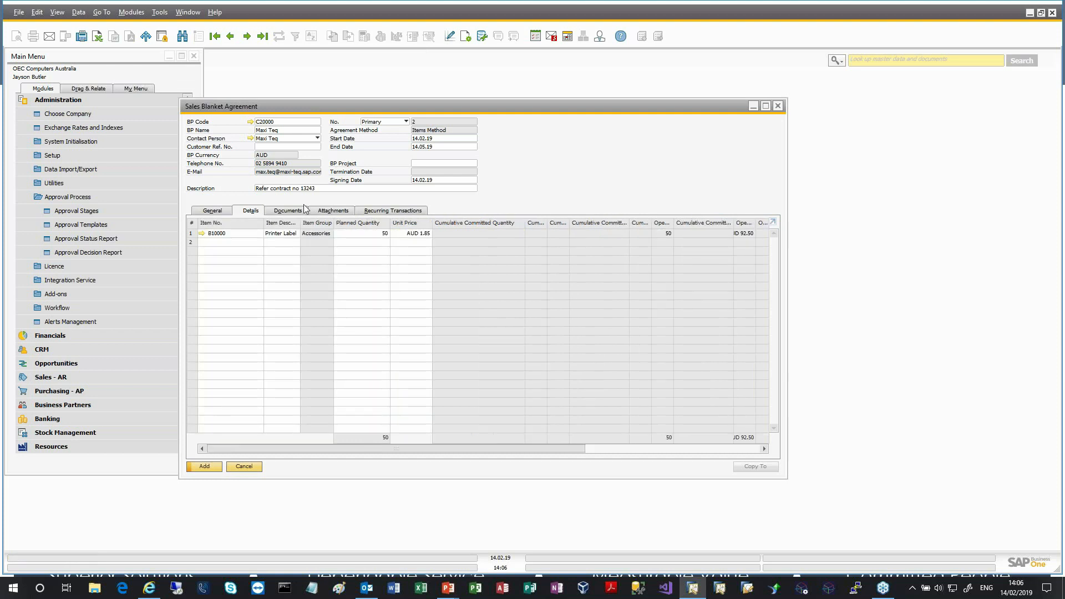
{"action": "left_click", "coordinate": [191, 233]}
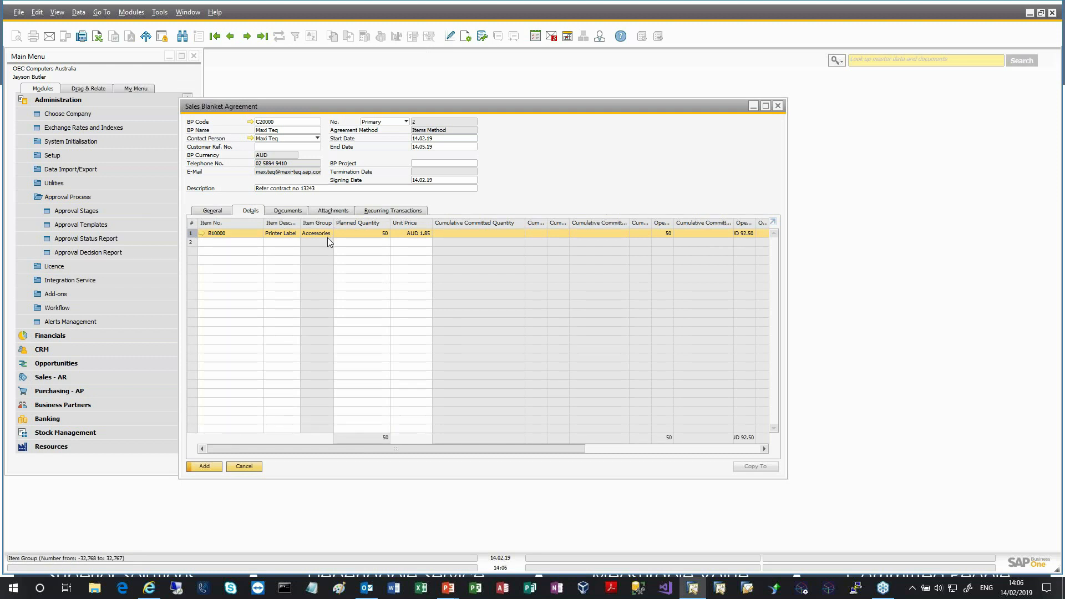
{"action": "double_click", "coordinate": [195, 234]}
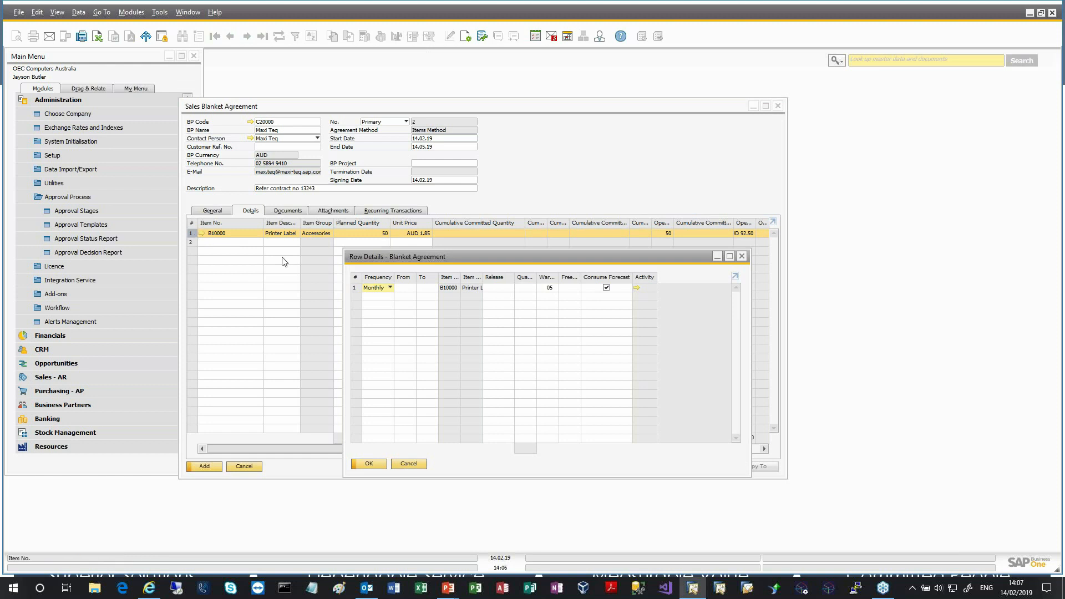
{"action": "left_click", "coordinate": [386, 289]}
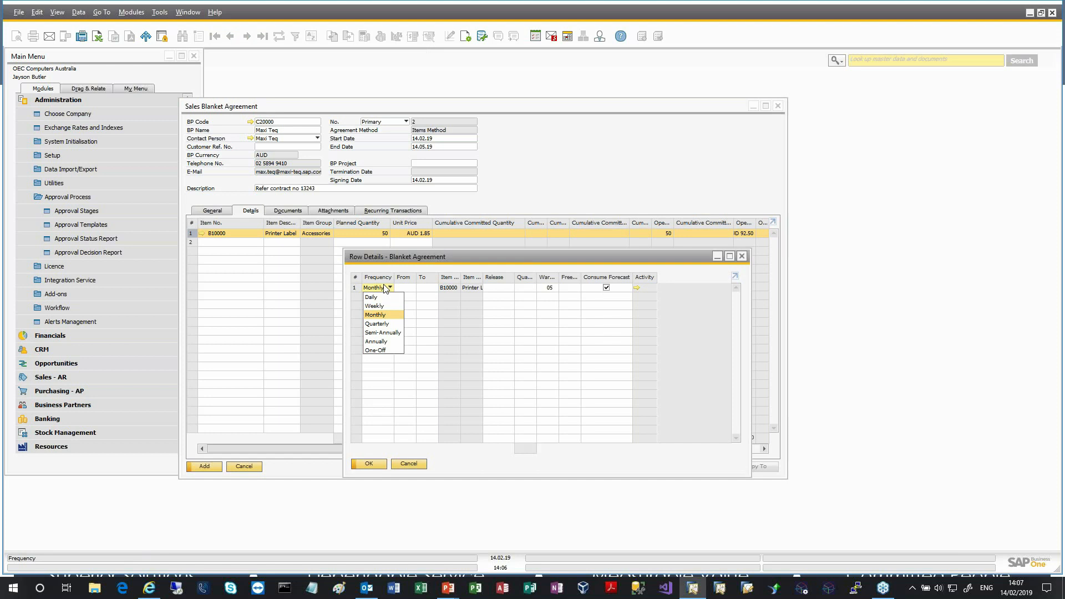
{"action": "left_click", "coordinate": [411, 290]}
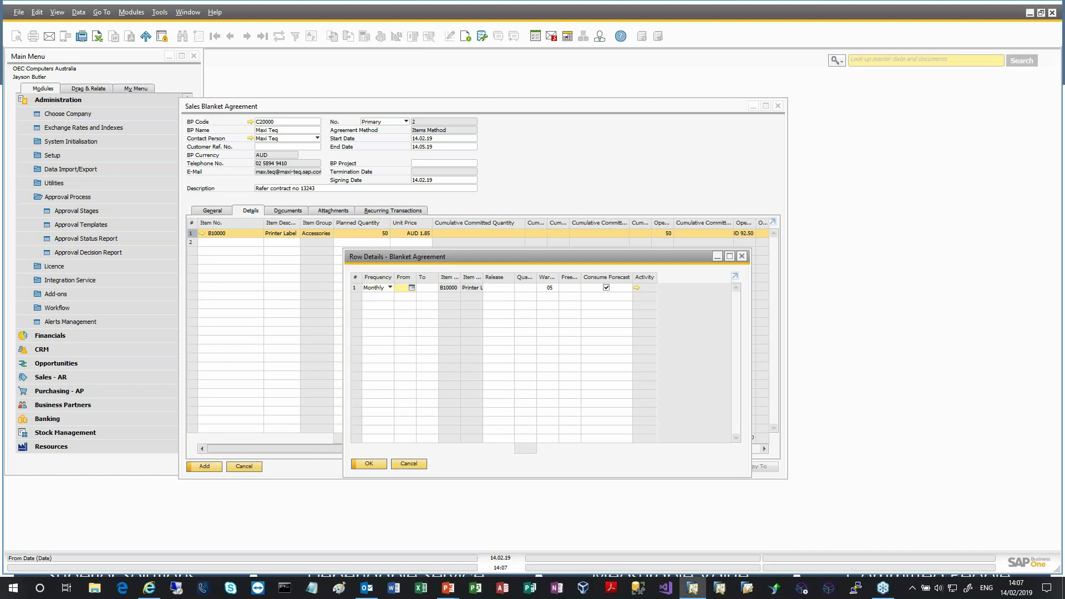
{"action": "type", "text": "14.02."}
{"action": "key", "text": "Tab"}
{"action": "type", "text": "13.3"}
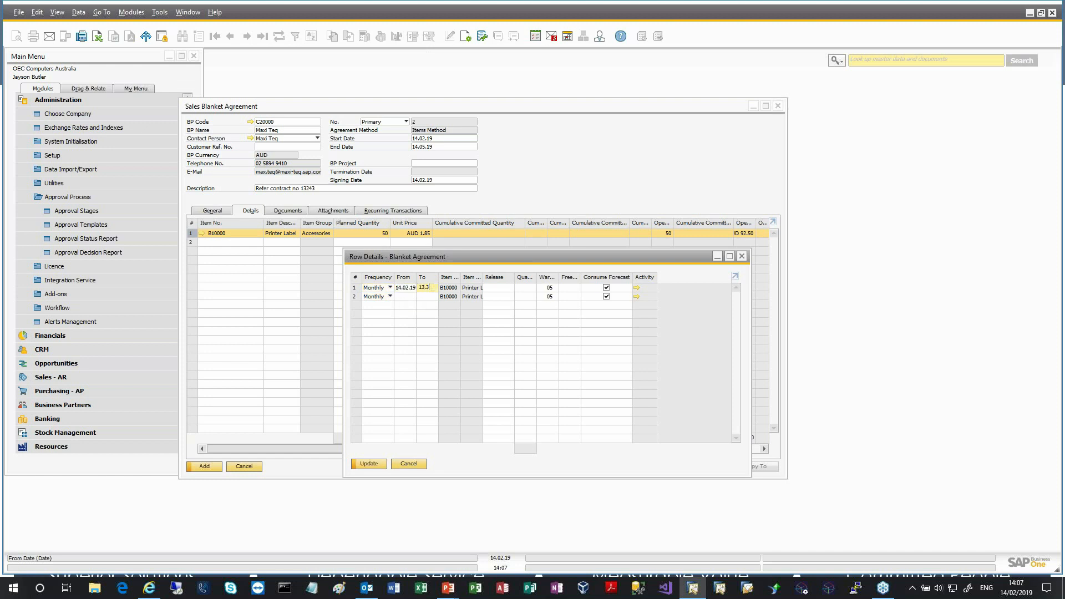
{"action": "key", "text": "Tab"}
{"action": "key", "text": "Tab"}
{"action": "type", "text": "20"}
Step: Plan a second monthly row for item B10000 from 14.03.19 to 13.04.19 with a quantity of 20
{"action": "left_click", "coordinate": [401, 297]}
{"action": "type", "text": "14.03."}
{"action": "key", "text": "Tab"}
{"action": "type", "text": "13"}
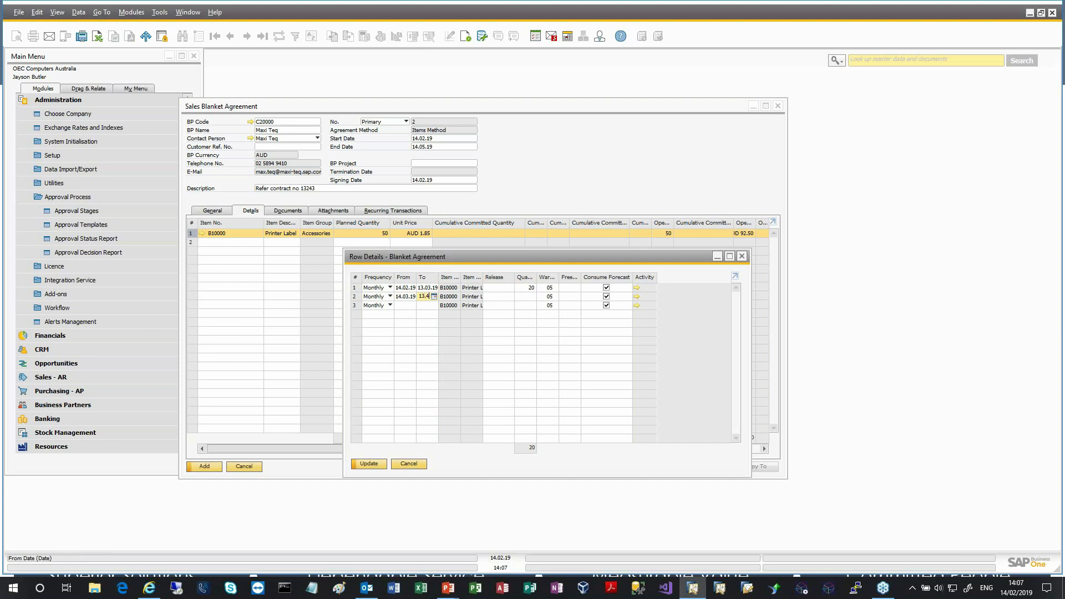
{"action": "key", "text": "Tab"}
{"action": "left_click", "coordinate": [519, 296]}
{"action": "type", "text": "20"}
Step: Plan a third monthly row from 14.04.19 to 14.05.19 with a quantity of 10, widen the Warehouse column and save the row details
{"action": "left_click", "coordinate": [411, 307]}
{"action": "type", "text": "14.4."}
{"action": "key", "text": "Tab"}
{"action": "type", "text": "14.5."}
{"action": "key", "text": "Tab"}
{"action": "type", "text": "10"}
{"action": "key", "text": "Tab"}
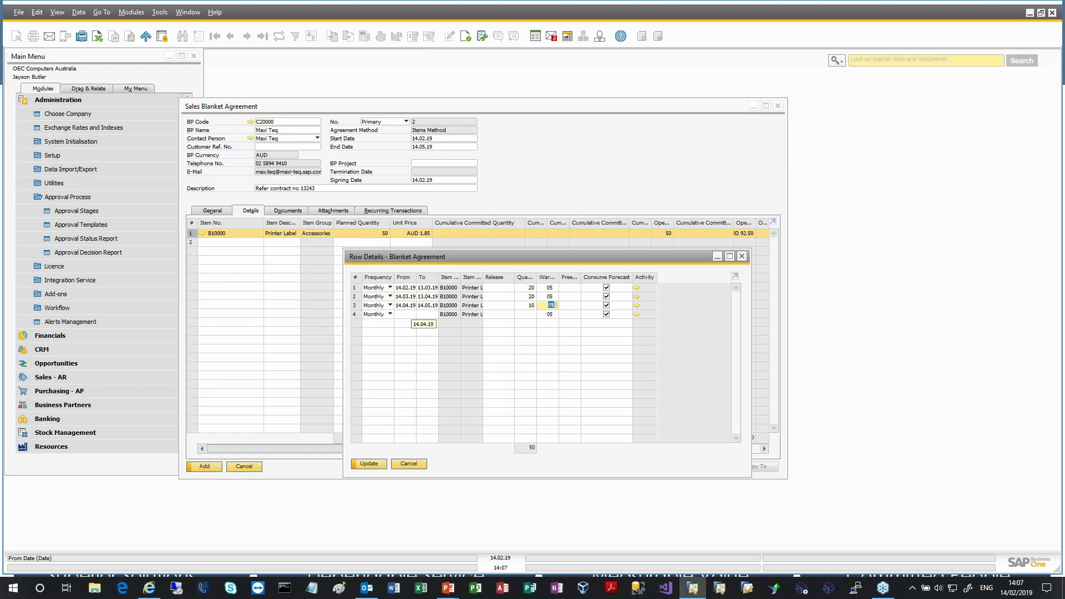
{"action": "double_click", "coordinate": [559, 277]}
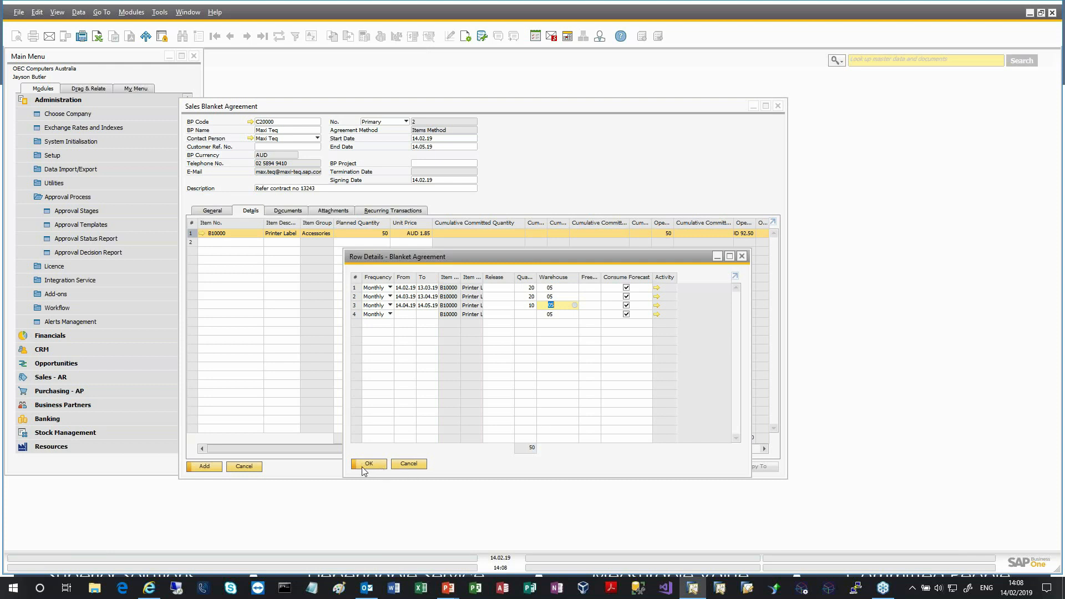
{"action": "left_click", "coordinate": [367, 465]}
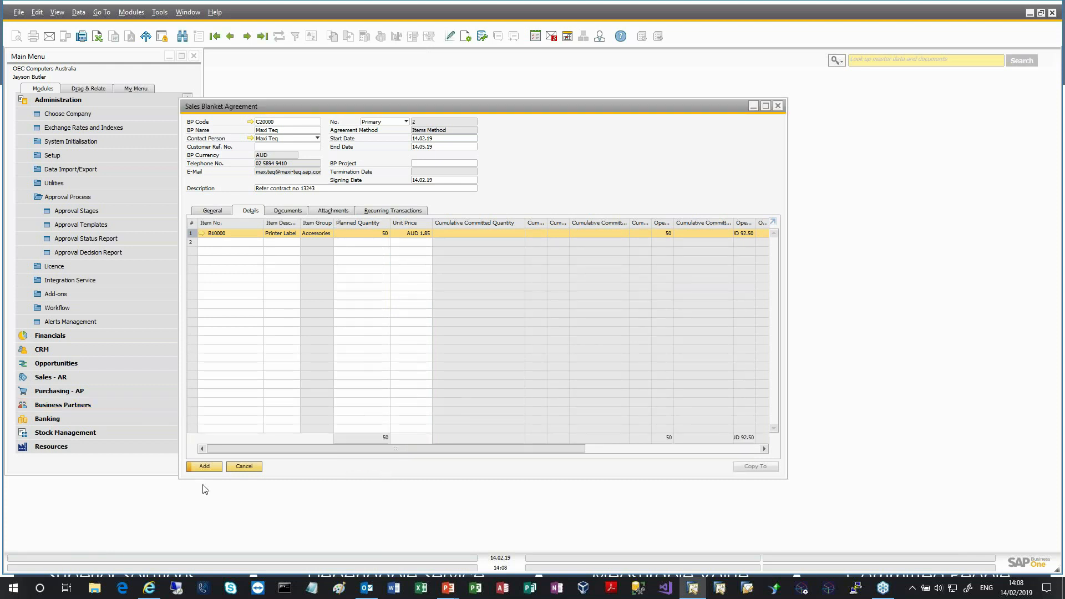
Step: Add the sales blanket agreement and reopen the saved record at its linked documents
{"action": "left_click", "coordinate": [212, 467]}
{"action": "left_click", "coordinate": [264, 36]}
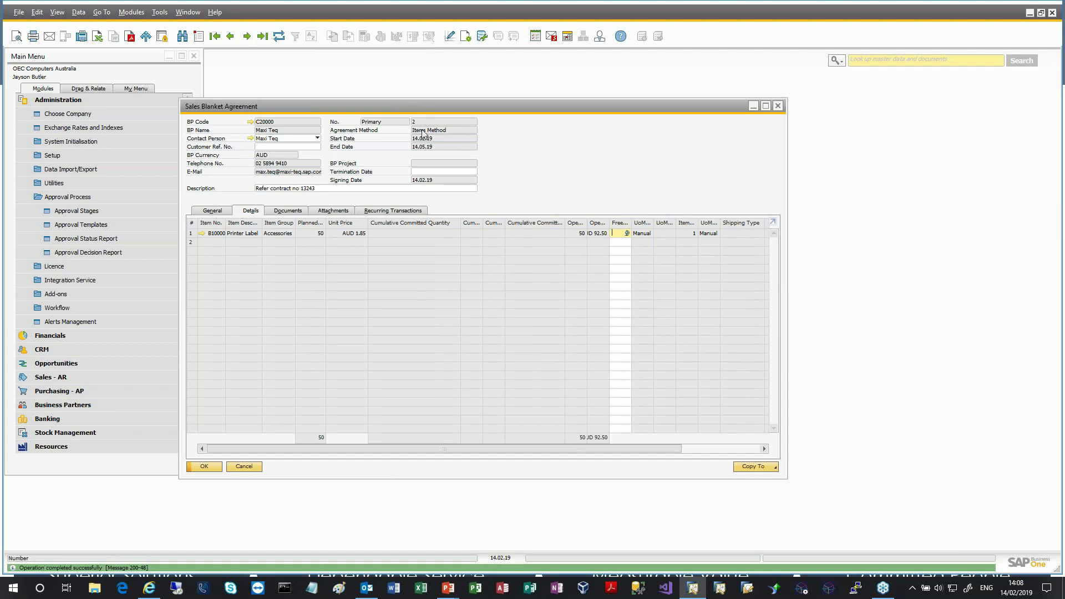
{"action": "left_click", "coordinate": [296, 211]}
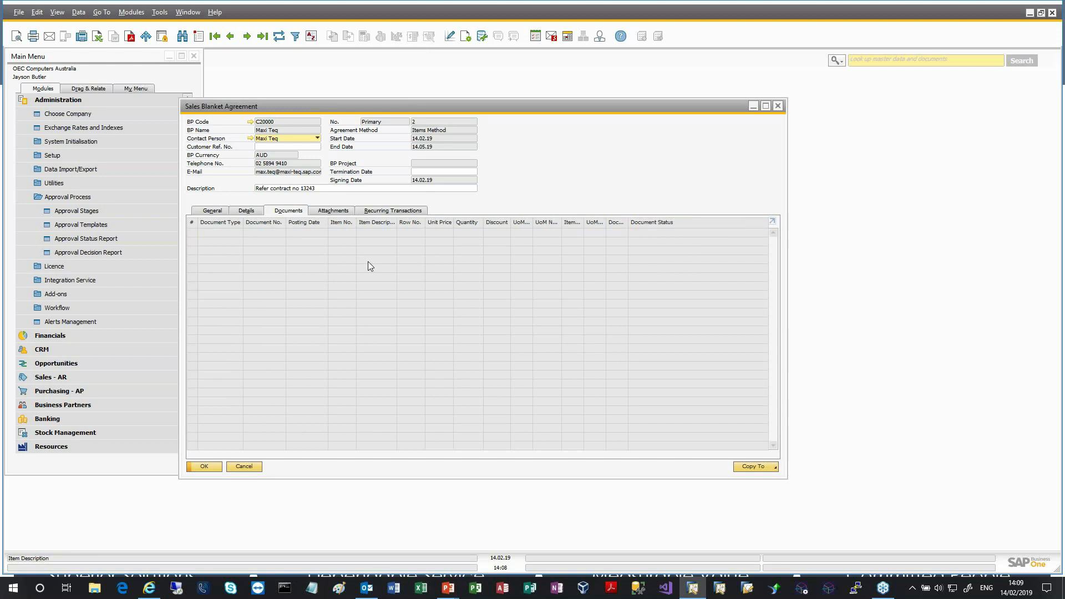
Step: Move the agreement window aside and start a new sales order for customer Maxi Teq
{"action": "left_click_drag", "start_coordinate": [381, 108], "coordinate": [631, 61]}
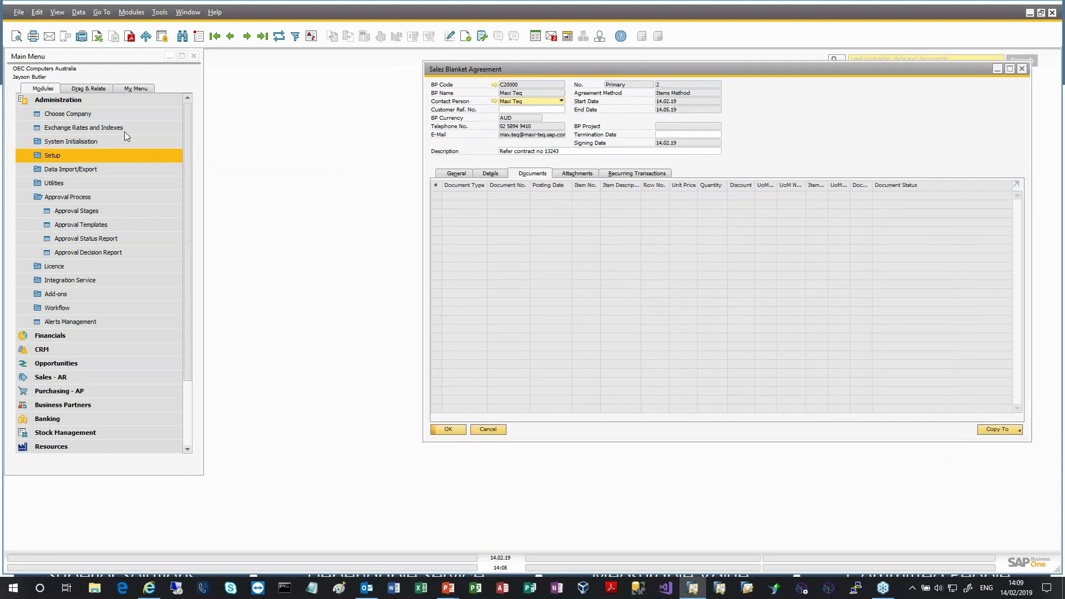
{"action": "left_click", "coordinate": [101, 100]}
{"action": "left_click", "coordinate": [78, 155]}
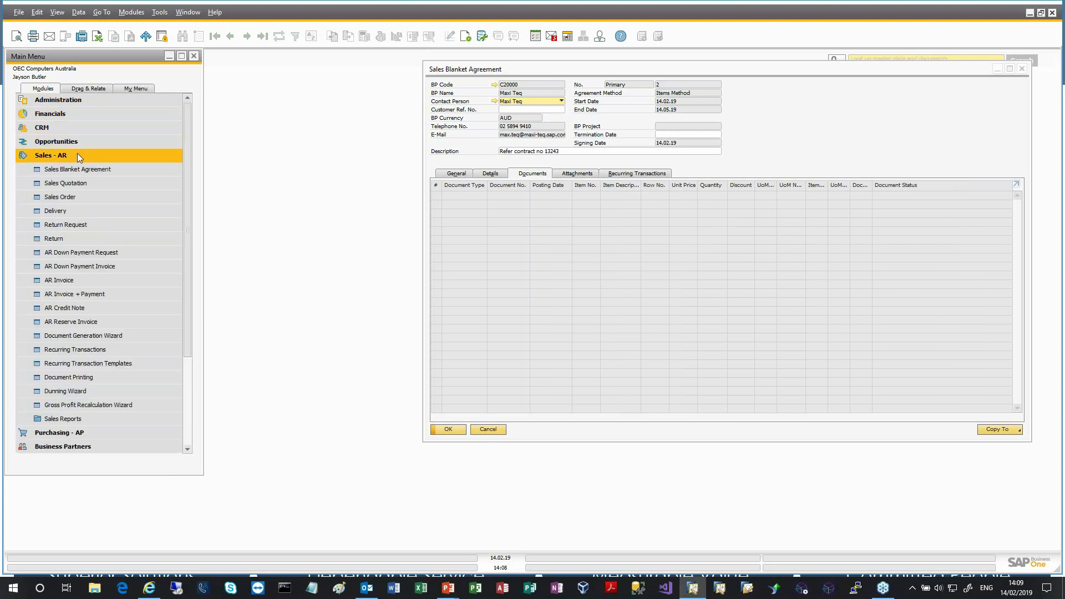
{"action": "left_click", "coordinate": [84, 194]}
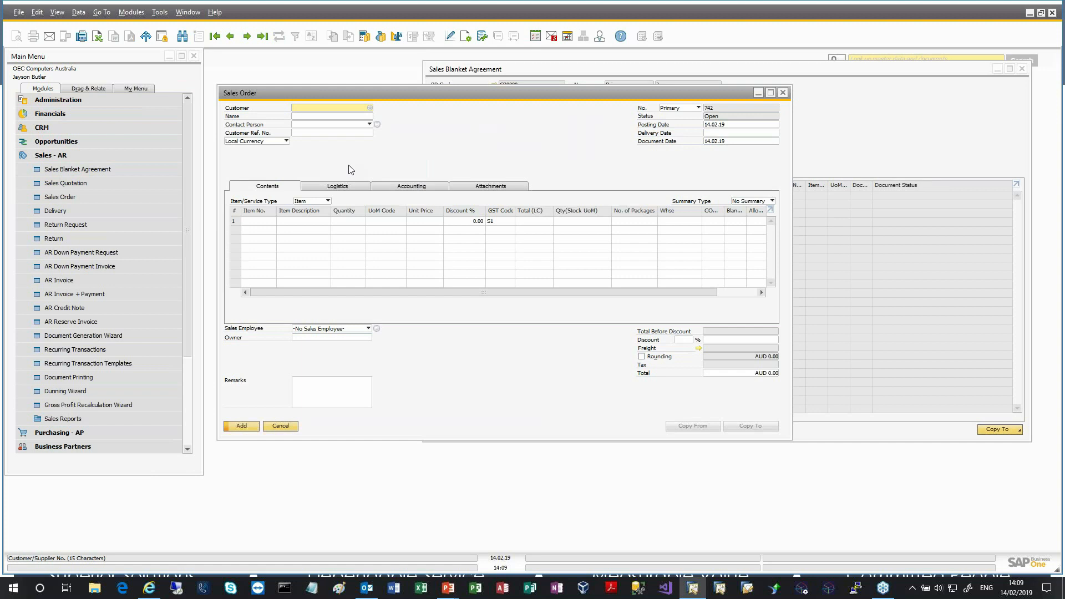
{"action": "type", "text": "C20000"}
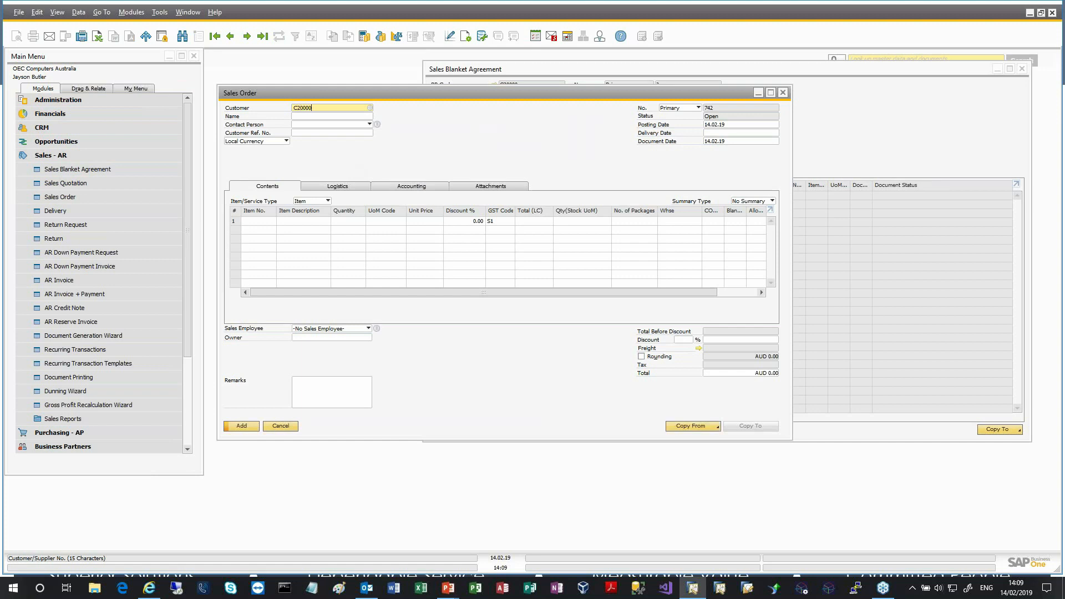
{"action": "key", "text": "Tab"}
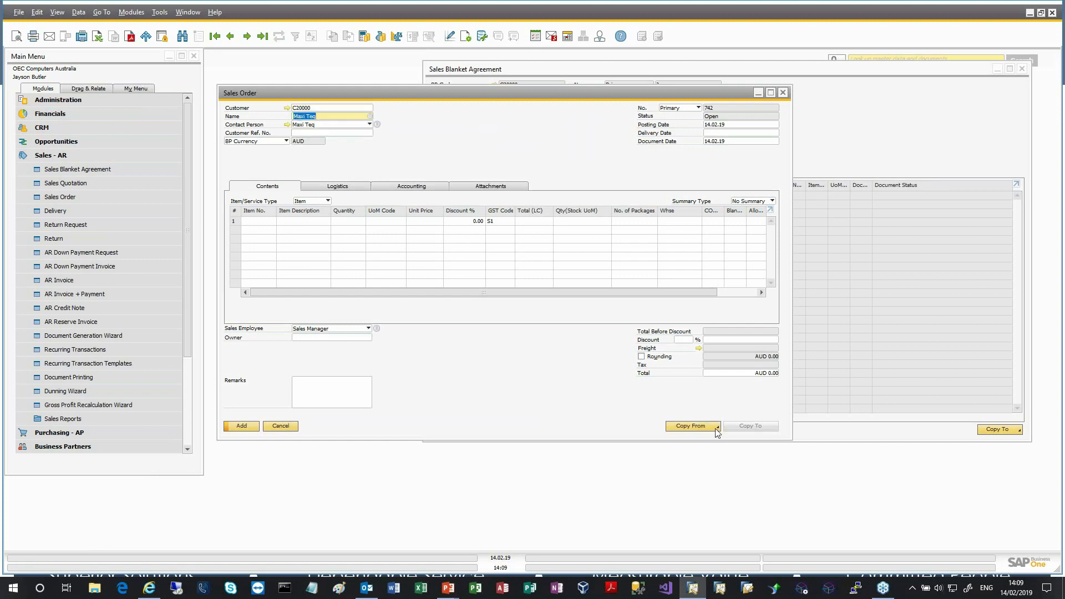
Step: Check which source documents the sales order can be copied from, and set its delivery date to 14.02.19
{"action": "left_click", "coordinate": [715, 427]}
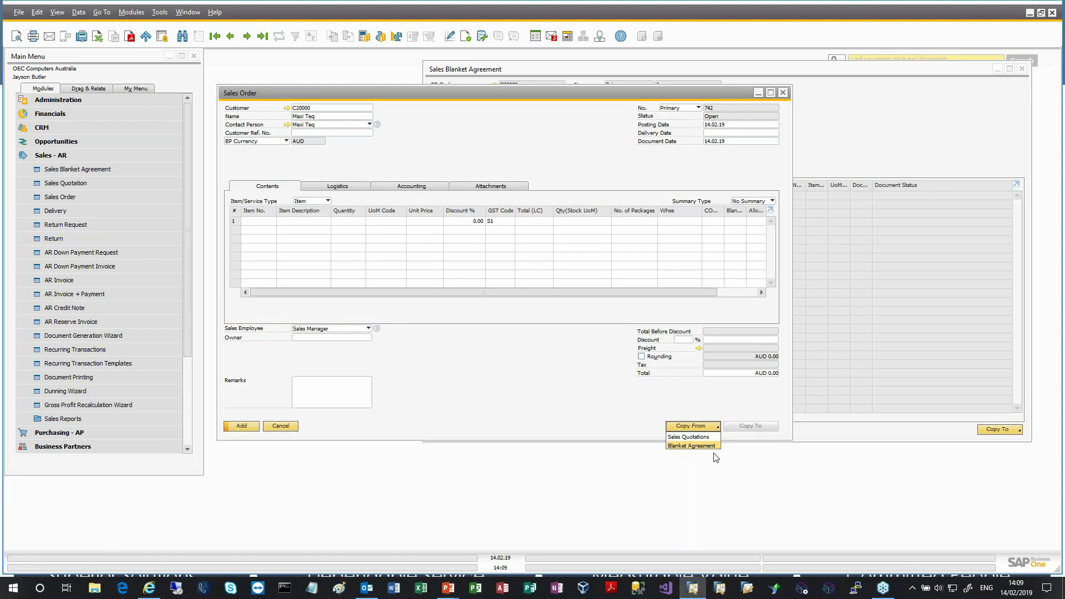
{"action": "left_click", "coordinate": [431, 139]}
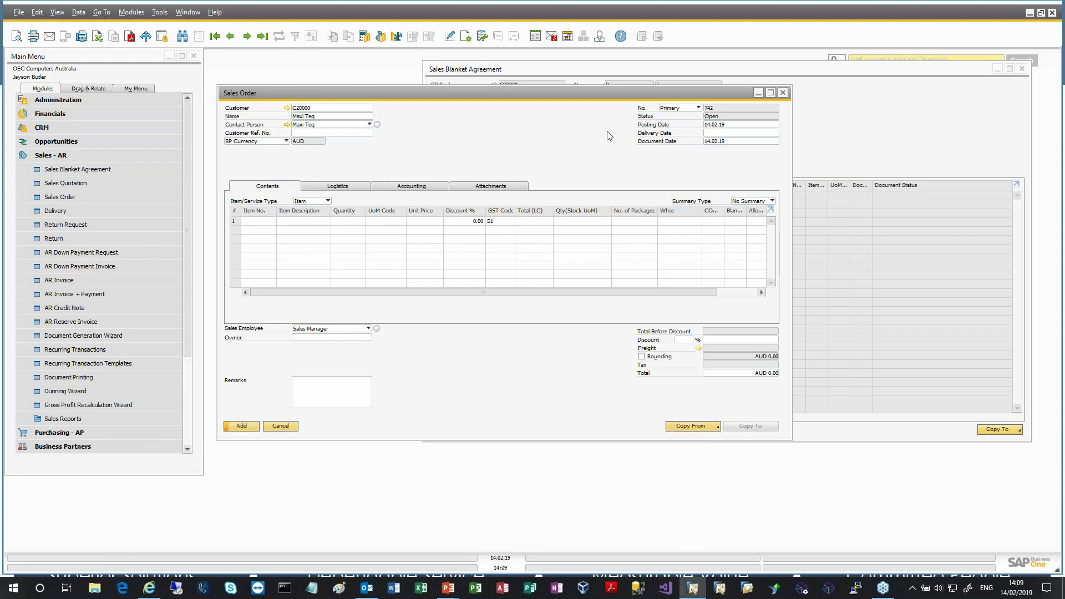
{"action": "left_click", "coordinate": [710, 133]}
{"action": "type", "text": "14"}
{"action": "key", "text": "Tab"}
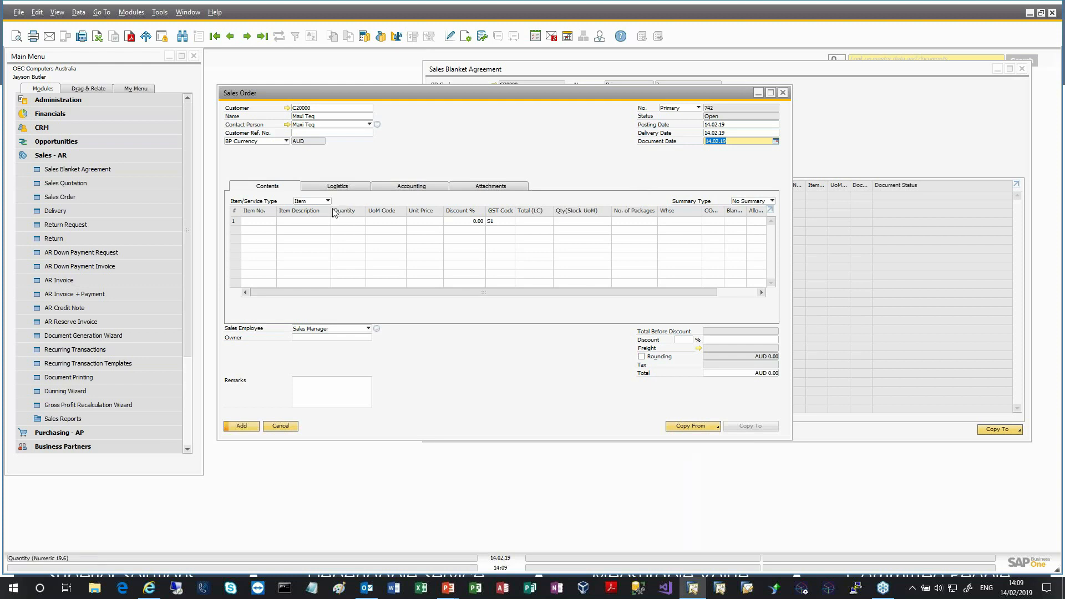
Step: Enter item B10000 with a quantity of 5 in the sales order and add the order
{"action": "left_click", "coordinate": [264, 224]}
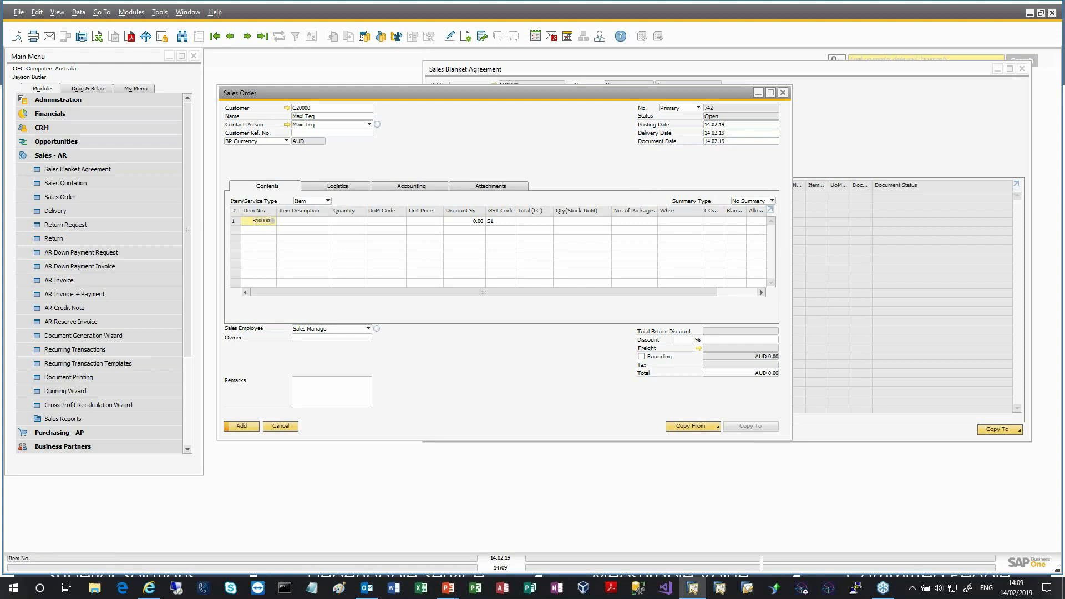
{"action": "left_click", "coordinate": [341, 221]}
{"action": "type", "text": "5"}
{"action": "key", "text": "Tab"}
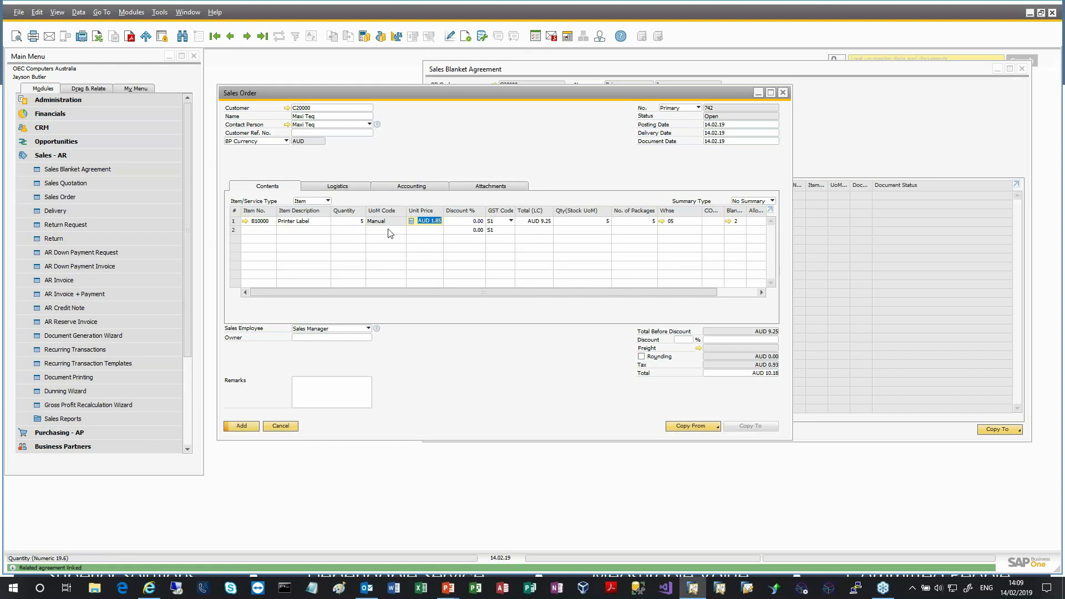
{"action": "left_click", "coordinate": [250, 426]}
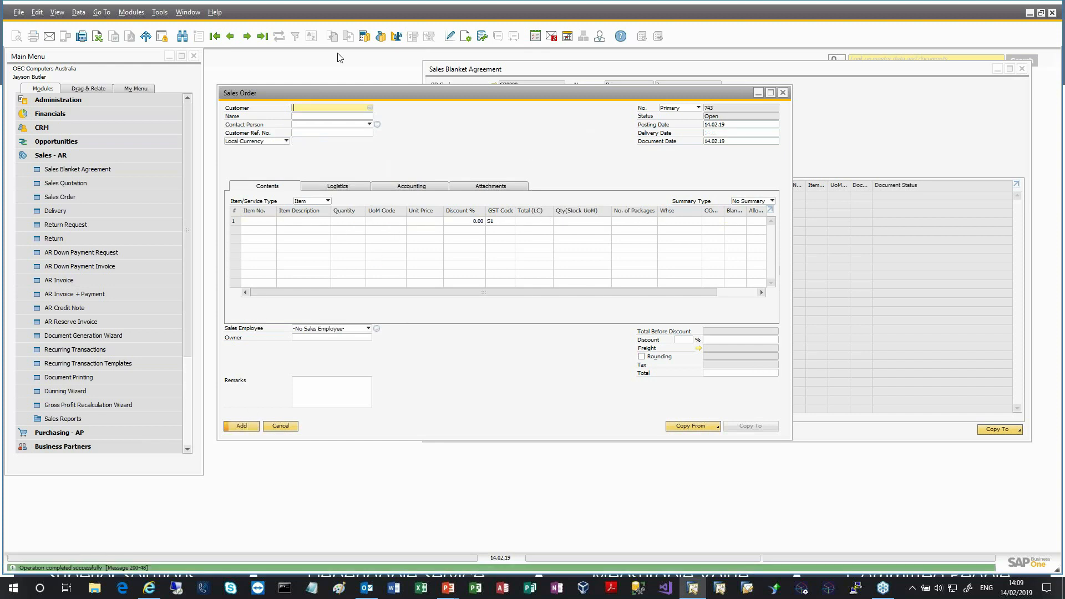
Step: View the relationship map of the order just added, and refresh the blanket agreement's linked documents
{"action": "left_click", "coordinate": [263, 36]}
{"action": "right_click", "coordinate": [487, 143]}
{"action": "left_click", "coordinate": [576, 339]}
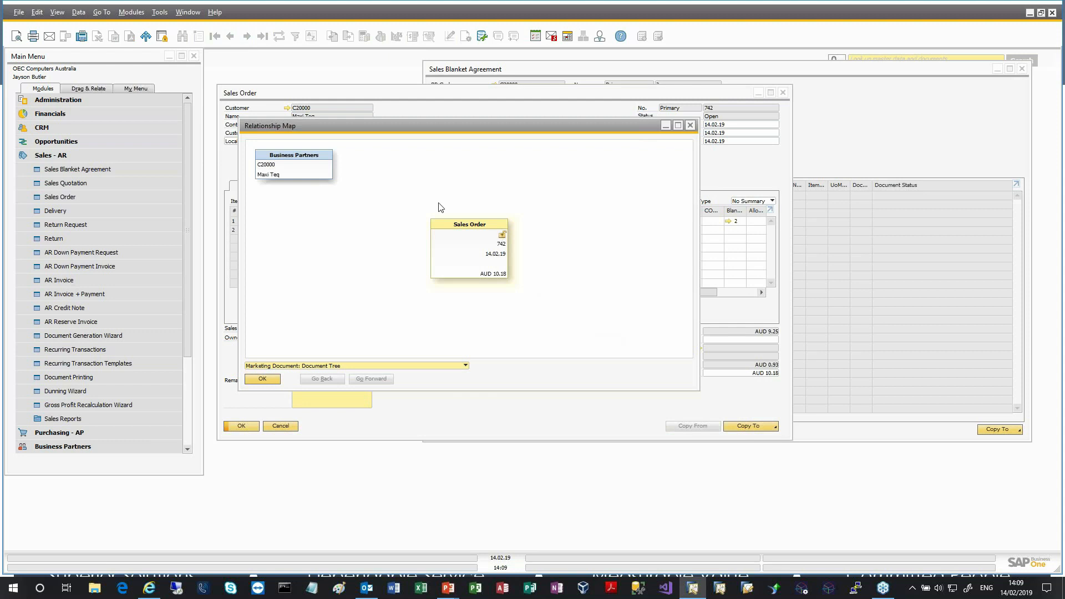
{"action": "left_click", "coordinate": [692, 127]}
{"action": "left_click", "coordinate": [864, 103]}
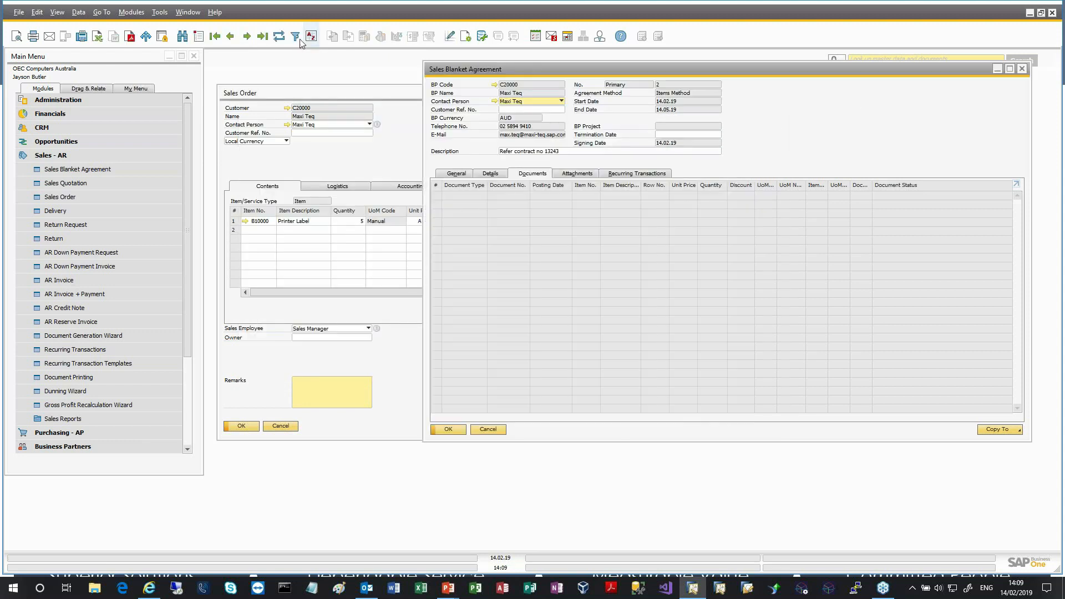
{"action": "left_click", "coordinate": [279, 37]}
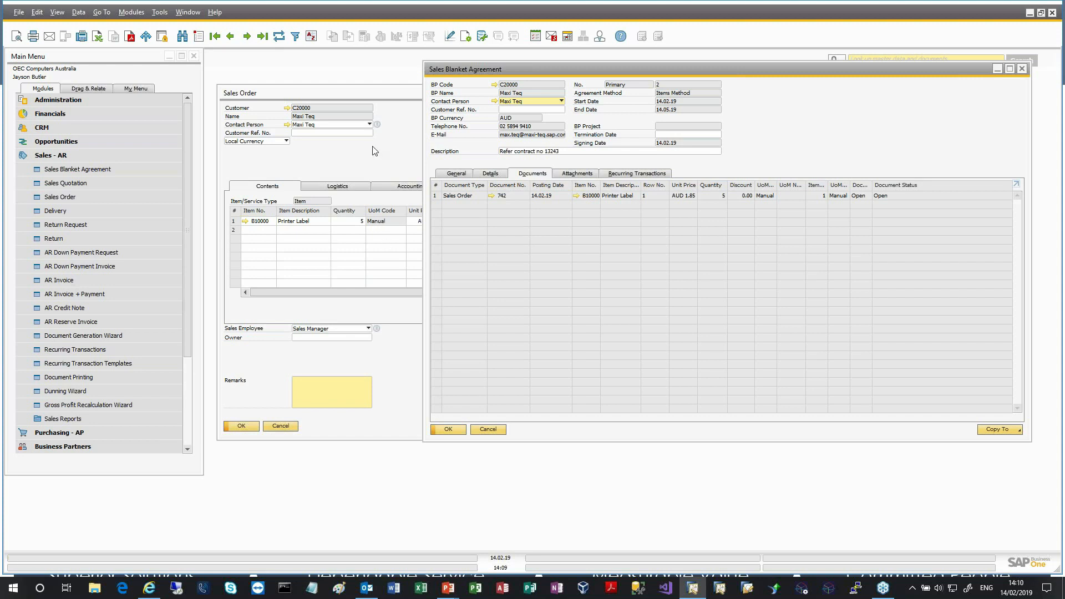
Step: Return to the Sales Order window and start another new order for customer Maxi Teq
{"action": "left_click", "coordinate": [400, 170]}
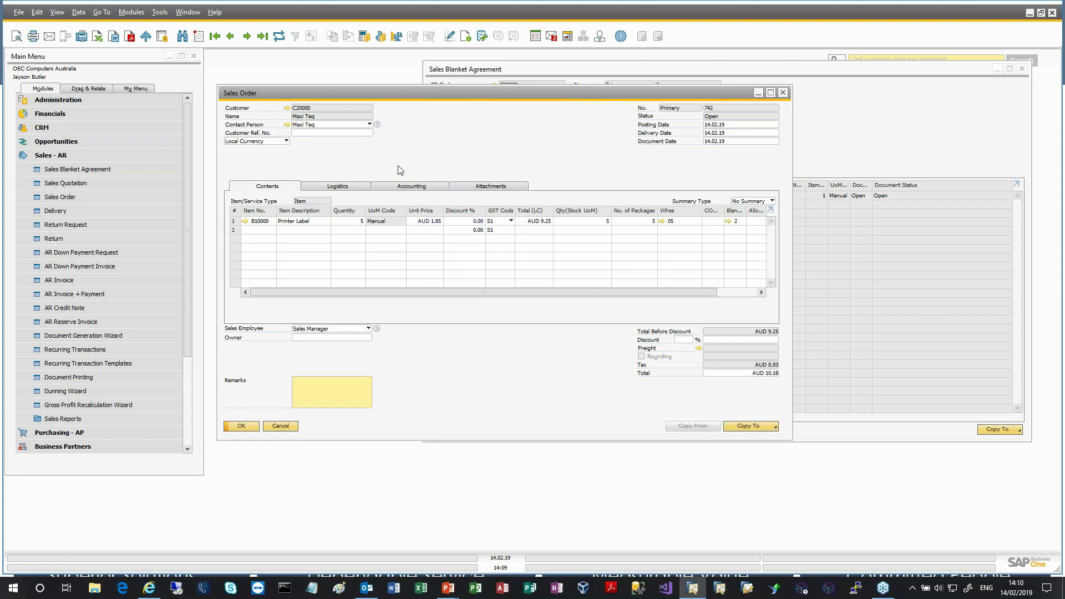
{"action": "key", "text": "ctrl+f"}
{"action": "type", "text": "C2"}
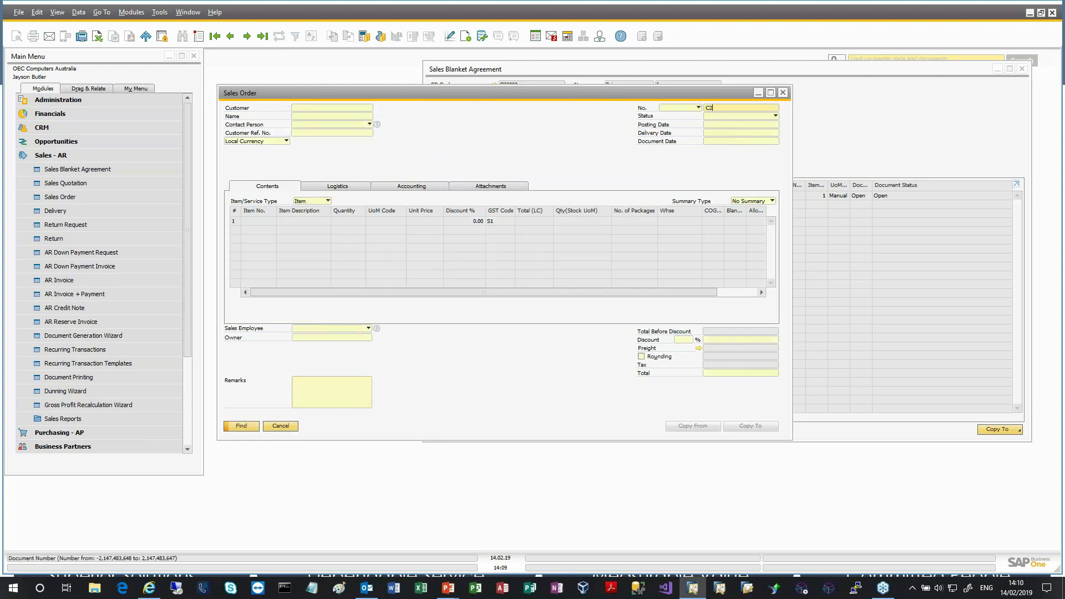
{"action": "left_click", "coordinate": [326, 109]}
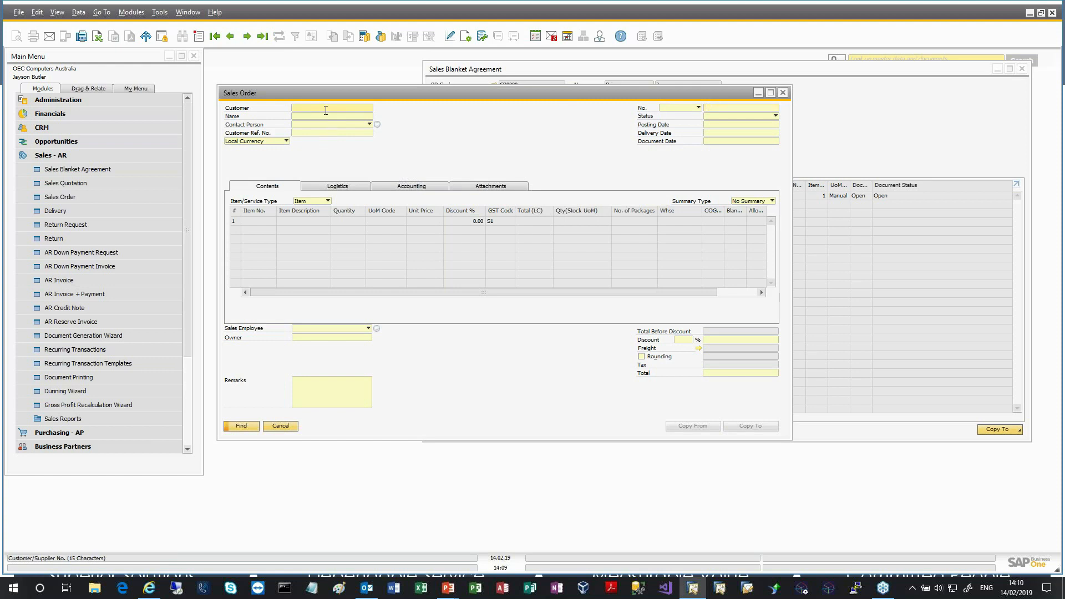
{"action": "key", "text": "ctrl+a"}
{"action": "type", "text": "C2"}
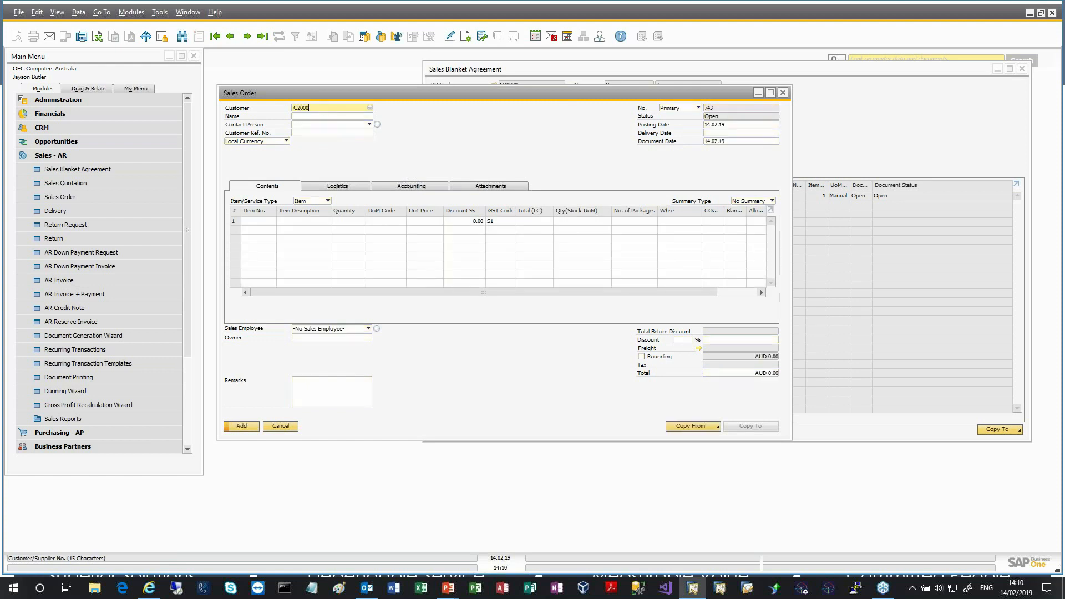
{"action": "type", "text": "0000"}
{"action": "key", "text": "Tab"}
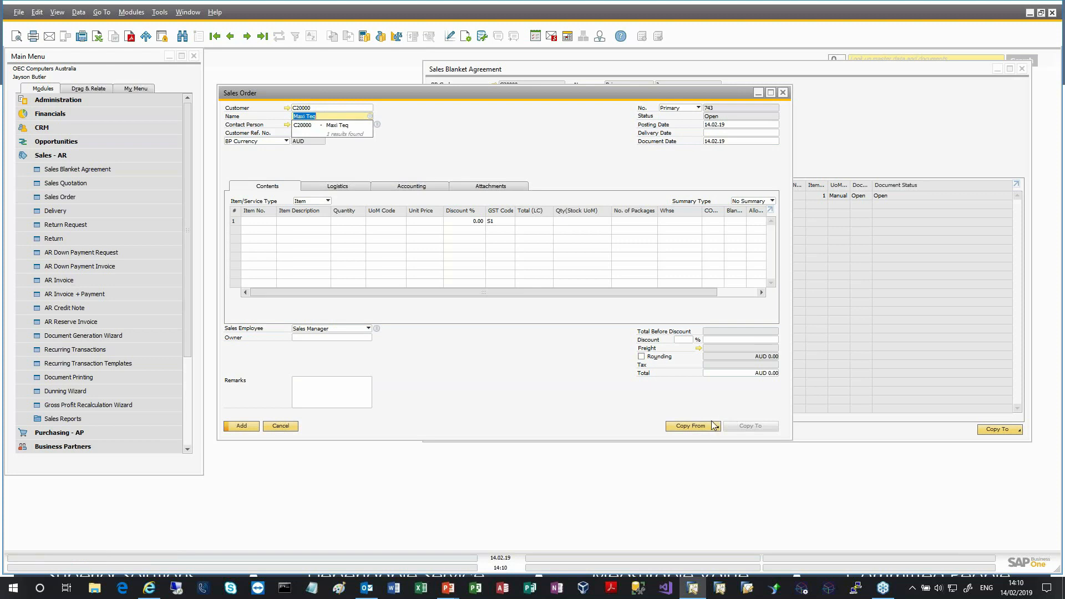
Step: Copy the B10000 row from blanket agreement 2 into the sales order, using the Customise option of the Draw Document Wizard
{"action": "left_click", "coordinate": [714, 425]}
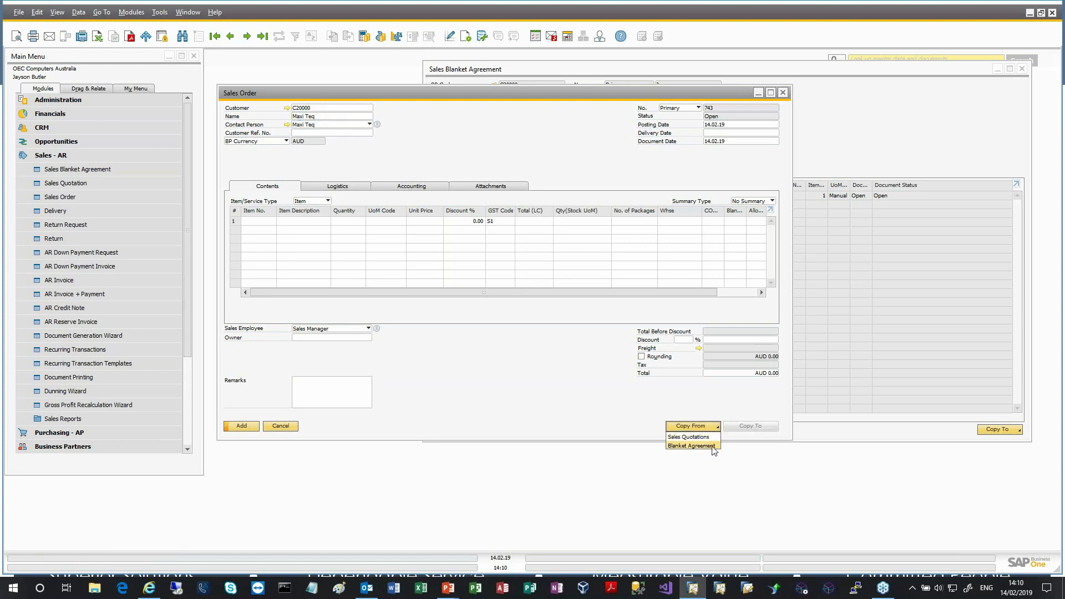
{"action": "left_click", "coordinate": [715, 452]}
{"action": "left_click", "coordinate": [549, 365]}
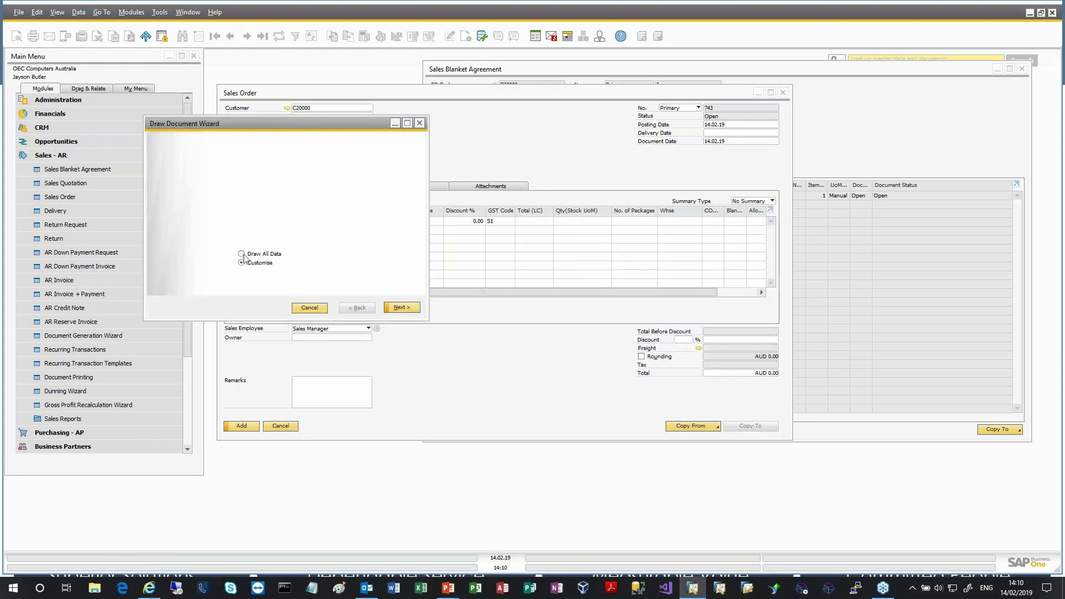
{"action": "left_click", "coordinate": [259, 255]}
{"action": "left_click", "coordinate": [259, 263]}
{"action": "left_click", "coordinate": [402, 308]}
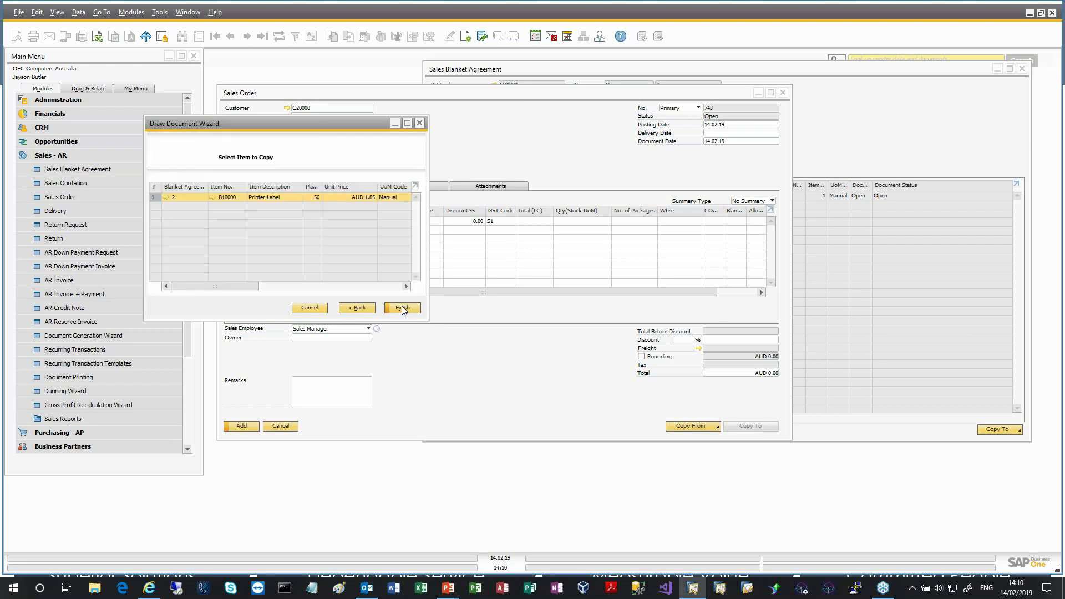
{"action": "mouse_move", "coordinate": [428, 321]}
{"action": "left_mouse_down"}
{"action": "mouse_move", "coordinate": [644, 410]}
{"action": "mouse_move", "coordinate": [716, 457]}
{"action": "left_mouse_up"}
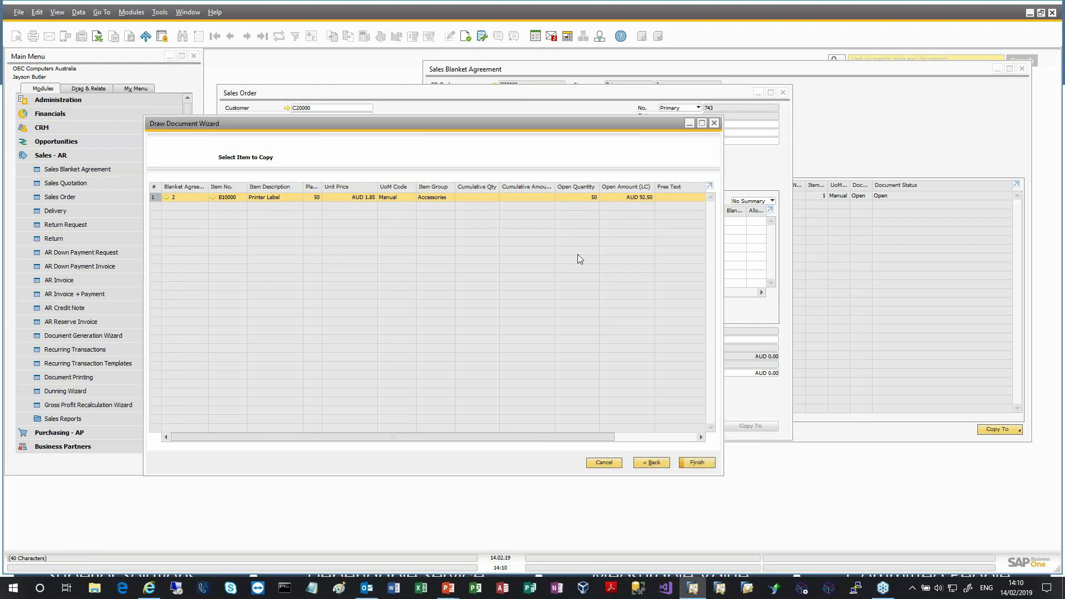
{"action": "left_click_drag", "start_coordinate": [720, 264], "coordinate": [871, 256]}
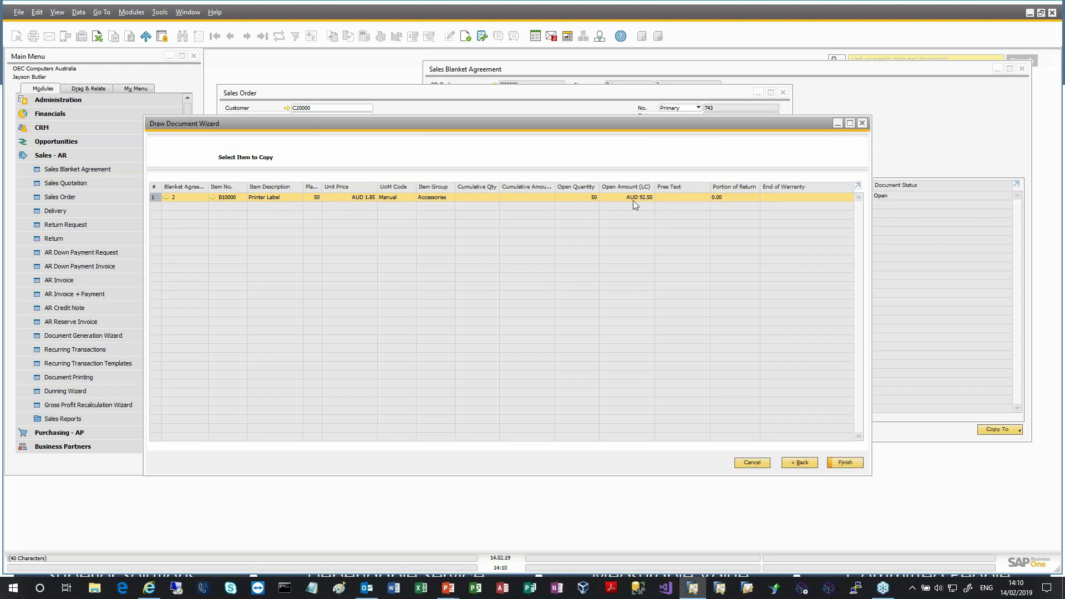
{"action": "left_click", "coordinate": [847, 463]}
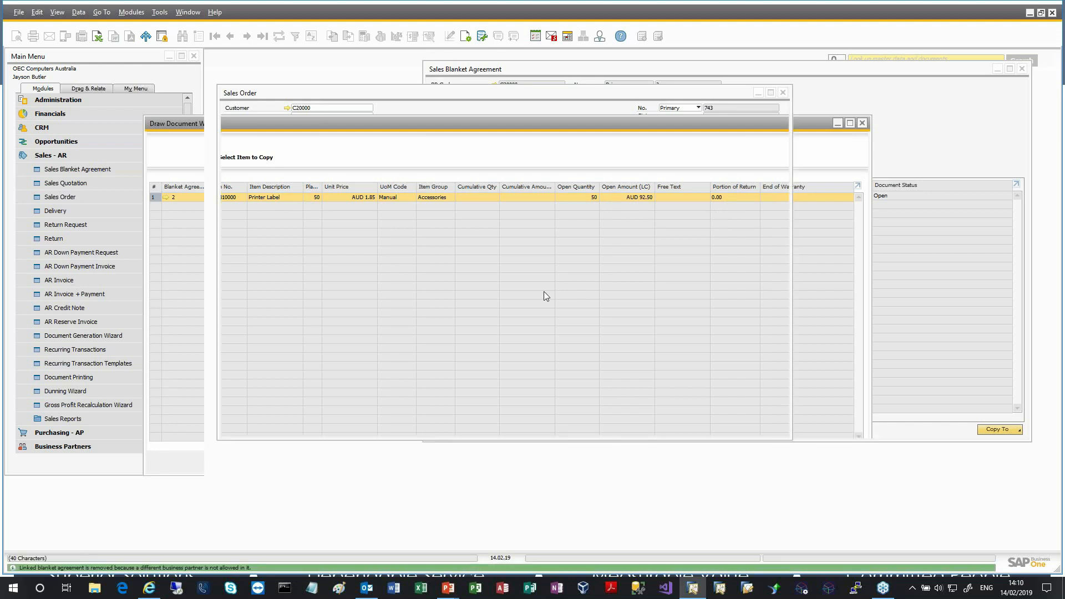
Step: Set the quantity of item B10000 in the sales order to 15
{"action": "left_click", "coordinate": [353, 221]}
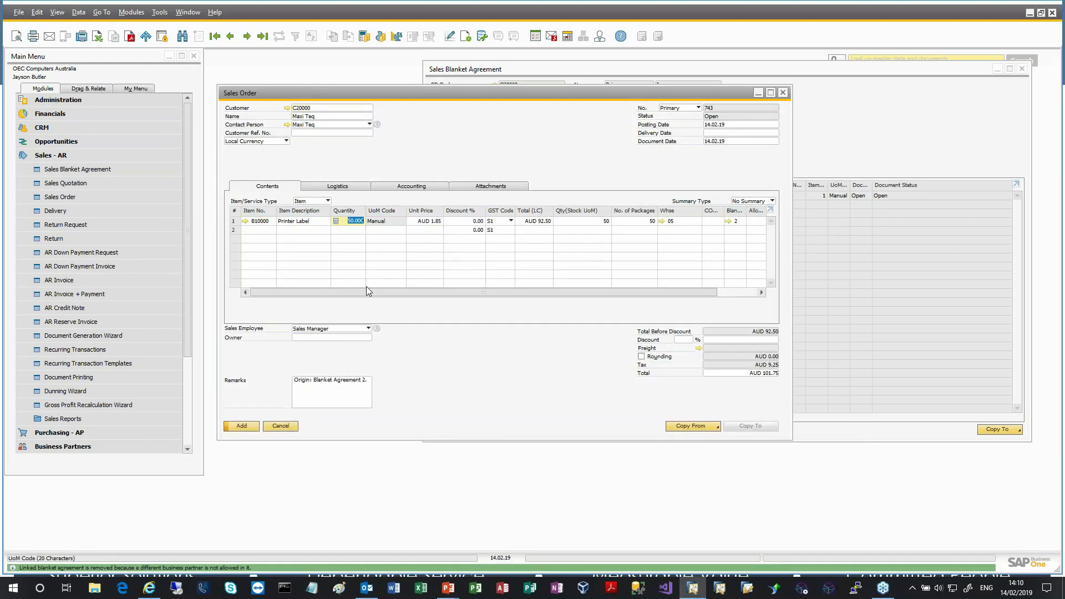
{"action": "type", "text": "15"}
{"action": "key", "text": "Tab"}
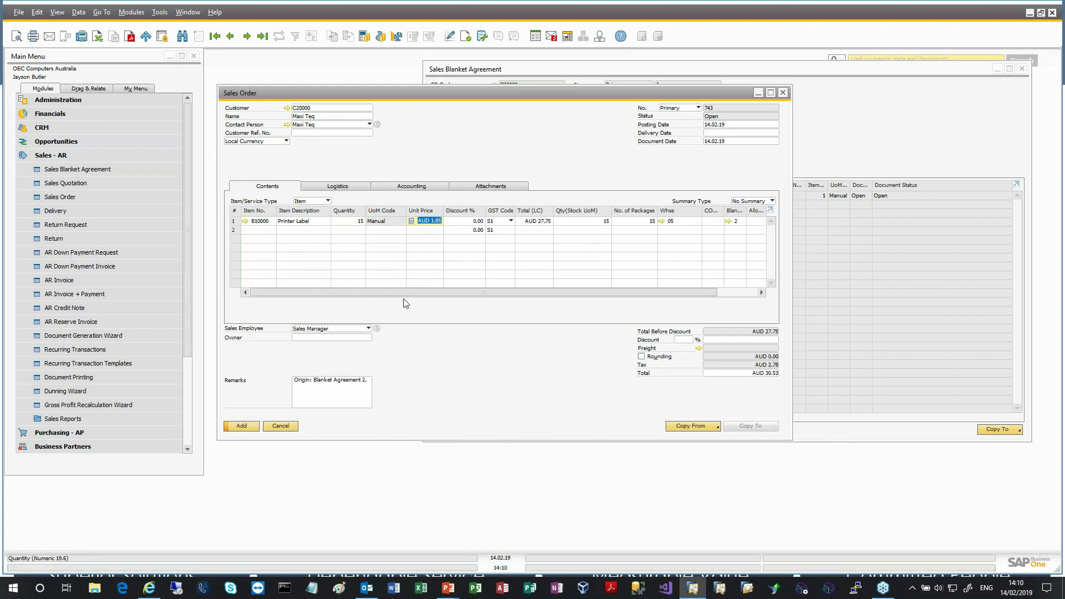
Step: Set the order's delivery date to 14.02.19, apply it to the existing rows and add the order
{"action": "left_click", "coordinate": [248, 425]}
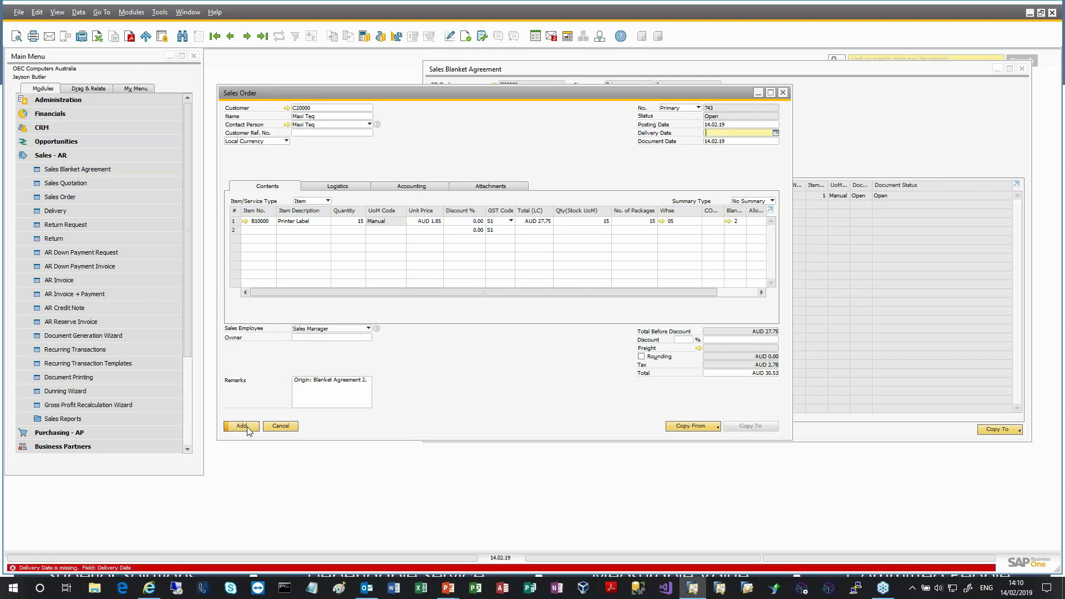
{"action": "type", "text": "t"}
{"action": "key", "text": "Tab"}
{"action": "left_click", "coordinate": [419, 321]}
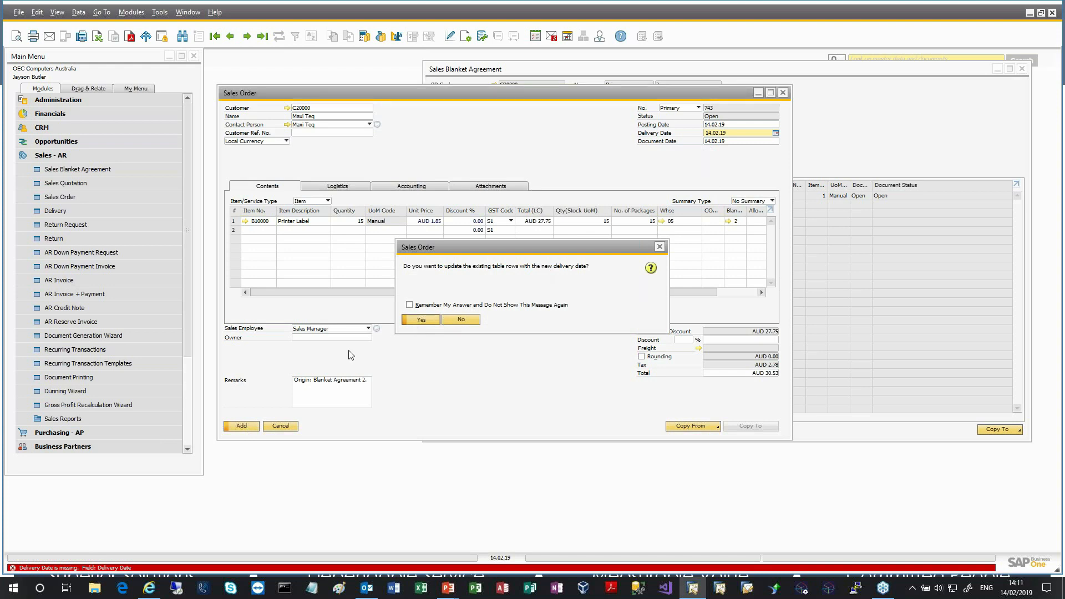
{"action": "left_click", "coordinate": [244, 426]}
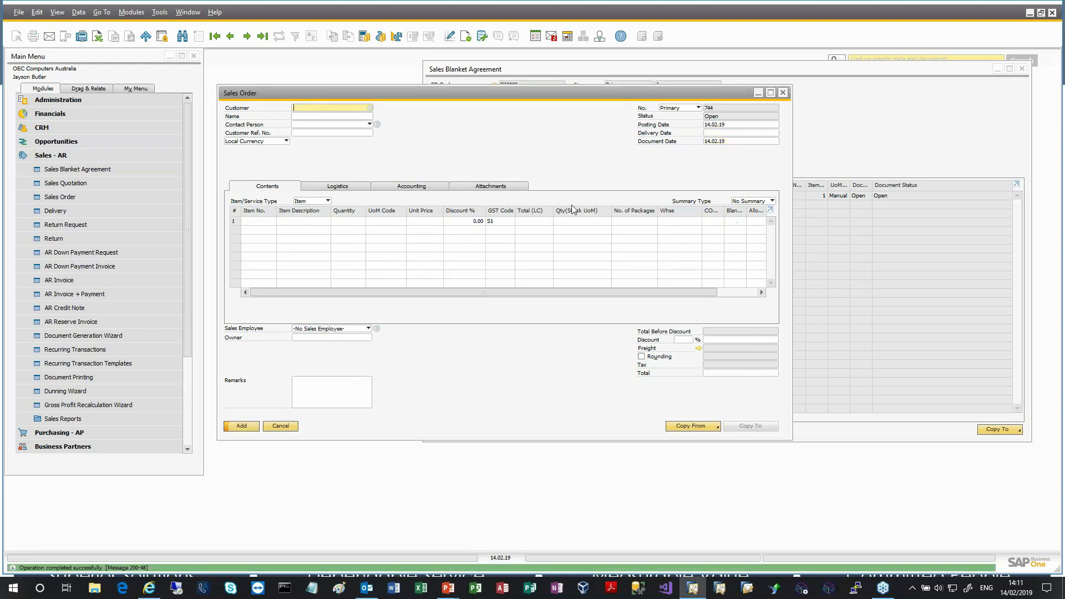
Step: Refresh the blanket agreement's linked documents, review the B10000 row's committed quantities and monthly plan, and close the agreement
{"action": "left_click", "coordinate": [277, 35]}
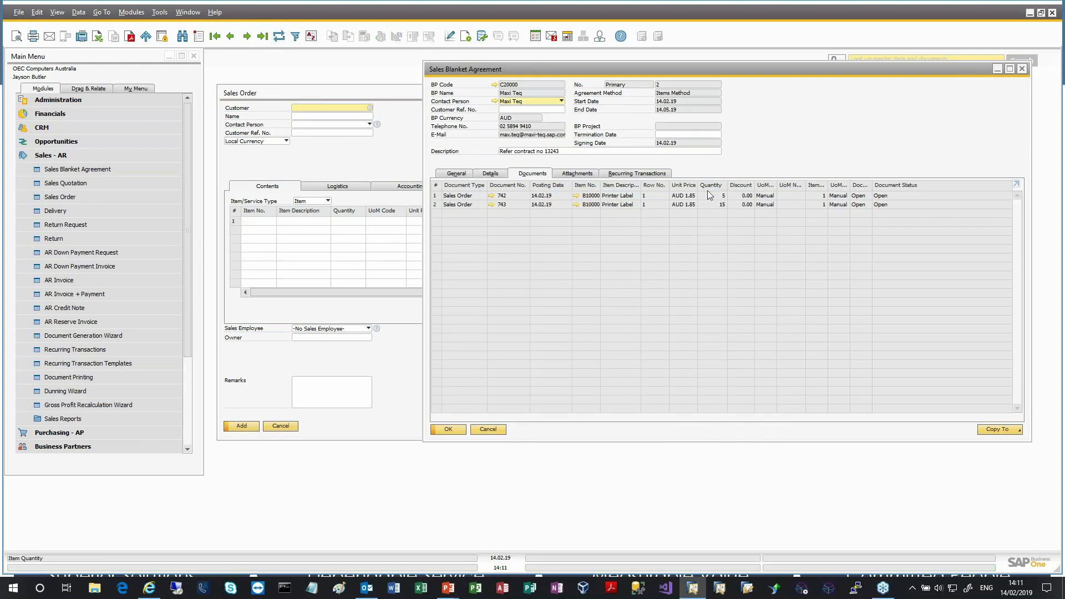
{"action": "left_click", "coordinate": [495, 174]}
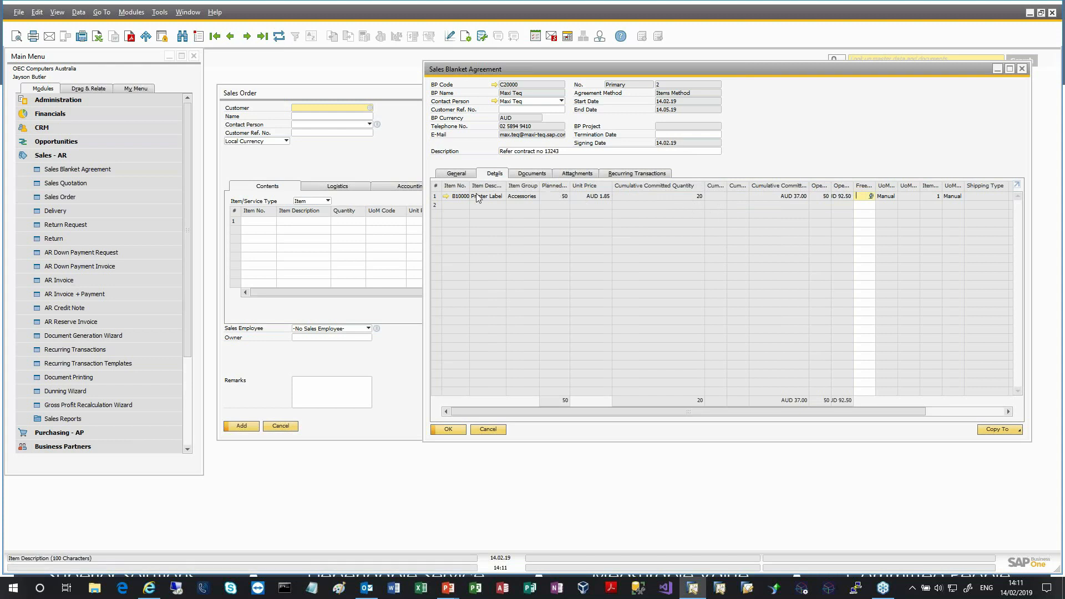
{"action": "double_click", "coordinate": [437, 195]}
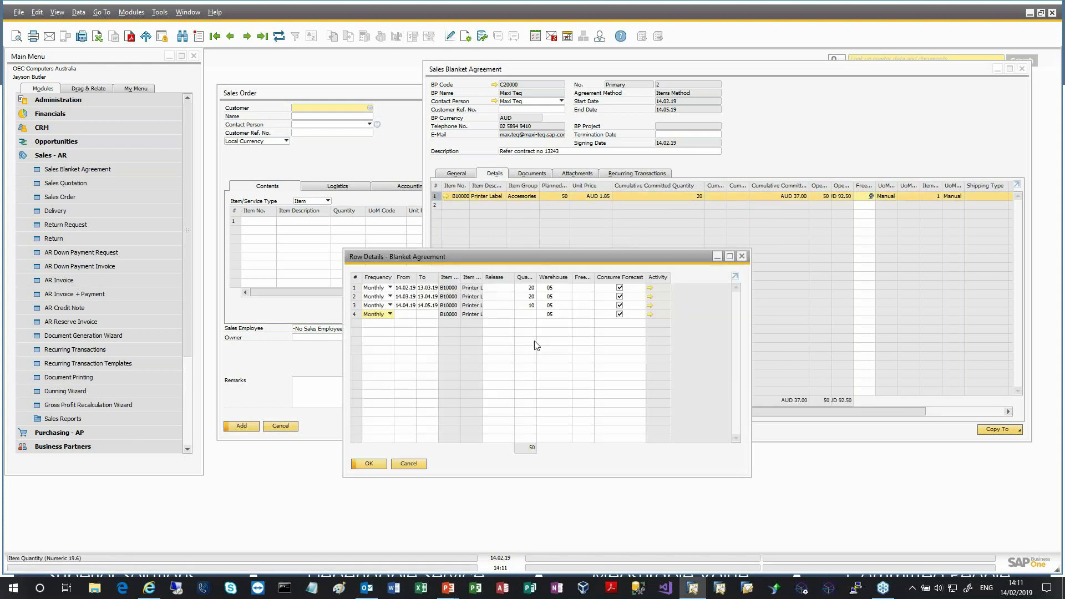
{"action": "left_click", "coordinate": [743, 257]}
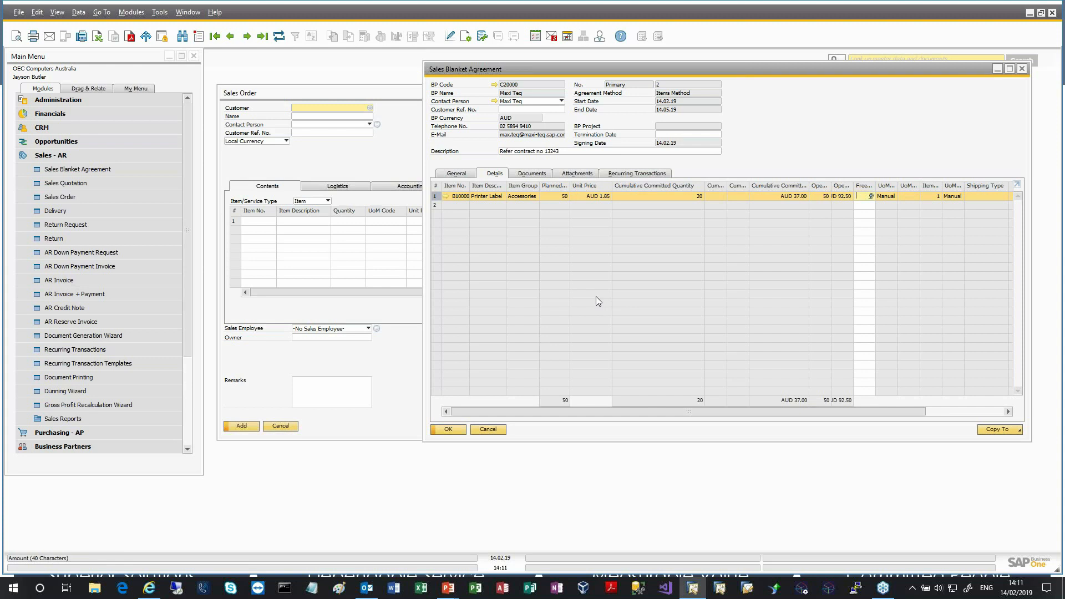
{"action": "left_click", "coordinate": [460, 431]}
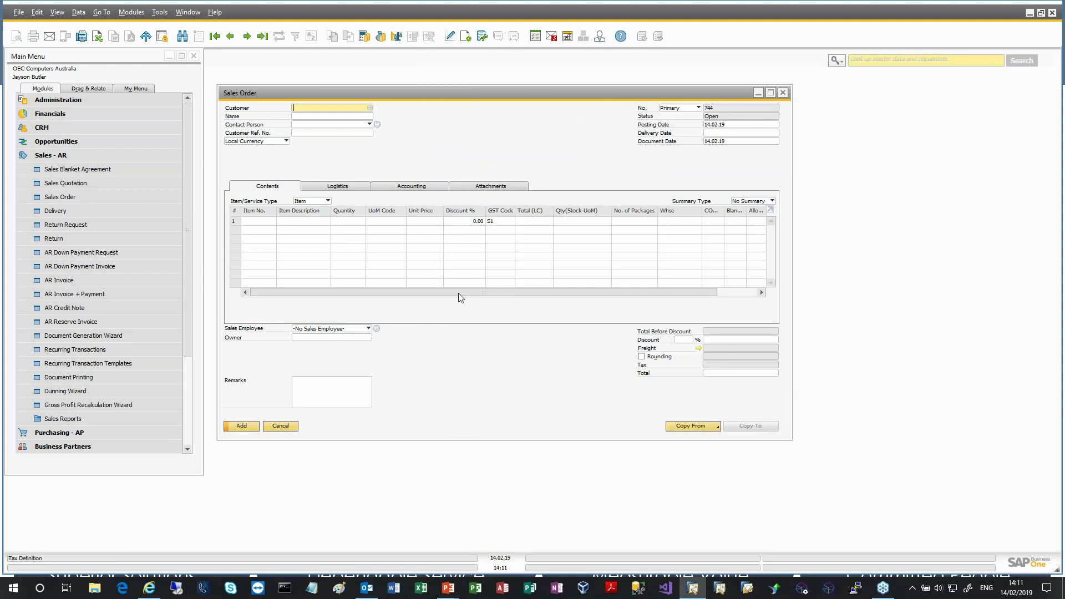
Step: Browse back to sales order 742 and check which target documents it can be copied to
{"action": "left_click", "coordinate": [231, 37]}
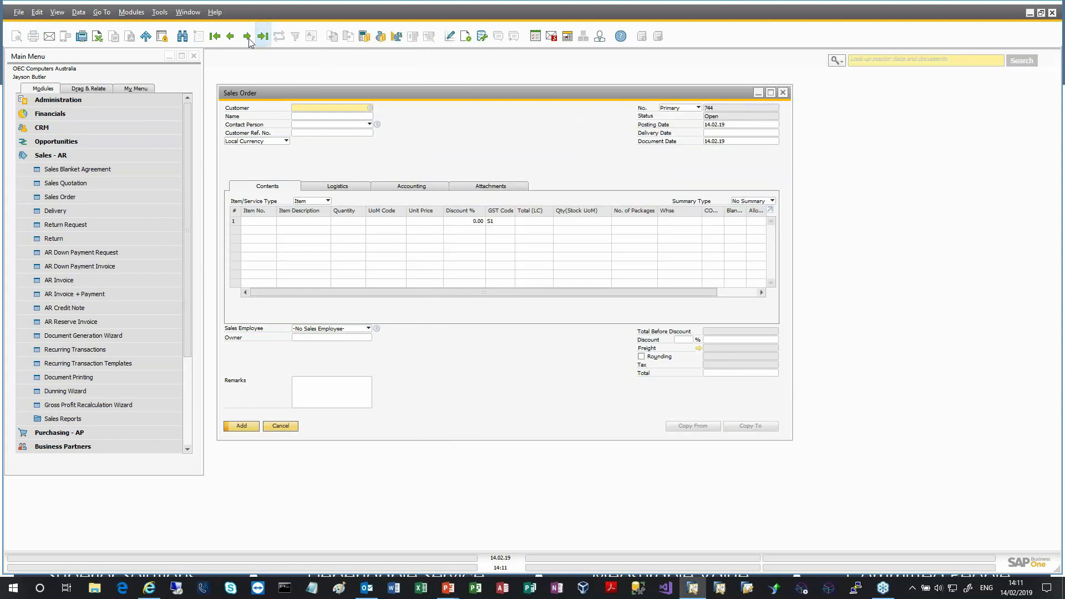
{"action": "left_click", "coordinate": [230, 37]}
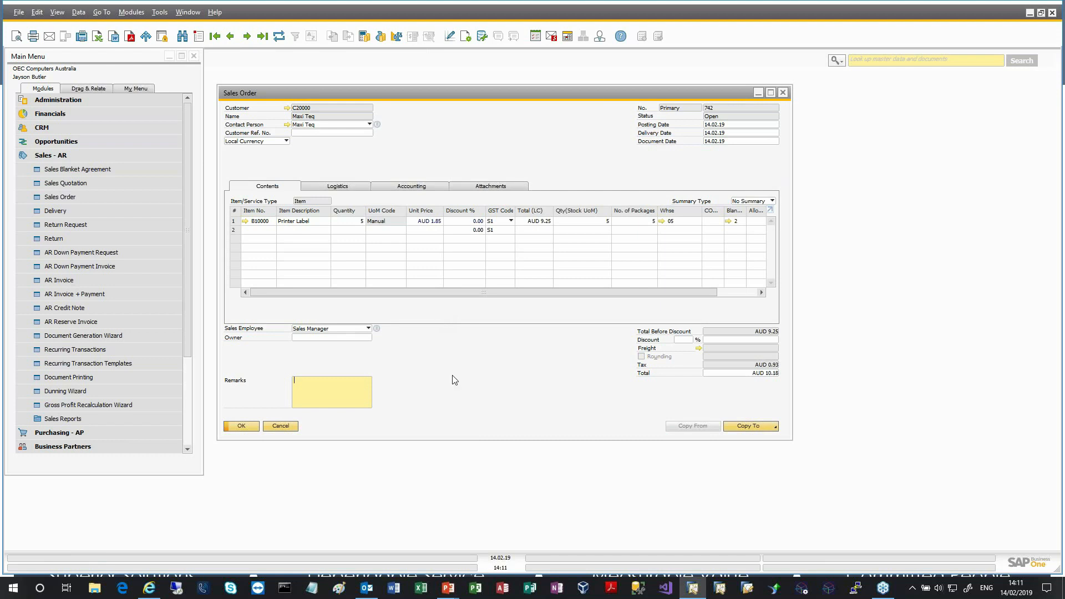
{"action": "left_click", "coordinate": [755, 427]}
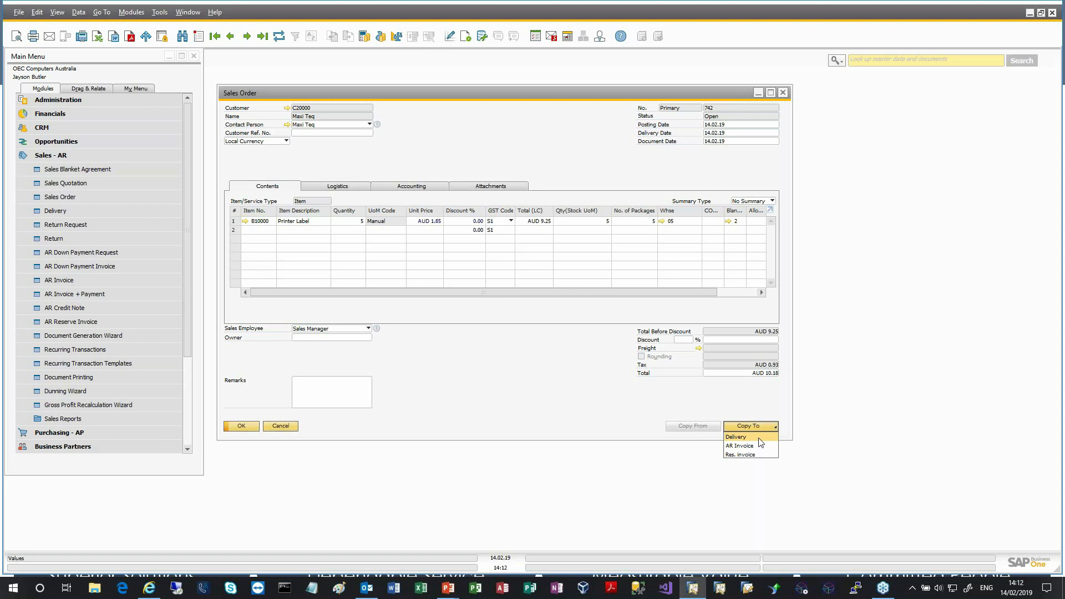
{"action": "left_click", "coordinate": [513, 156]}
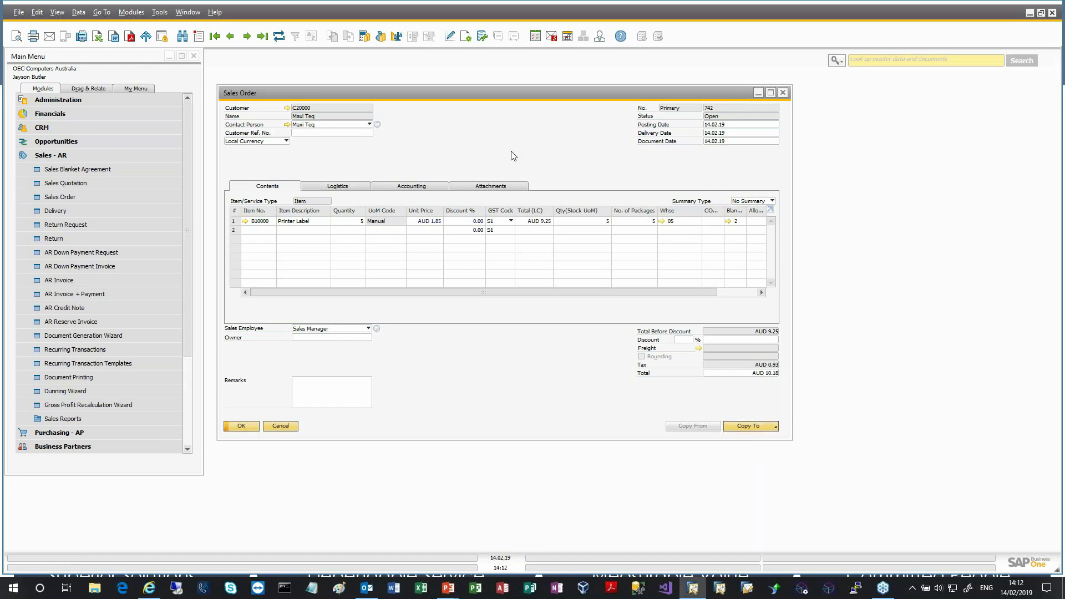
Step: Start a new delivery for customer Maxi Teq
{"action": "left_click", "coordinate": [85, 211]}
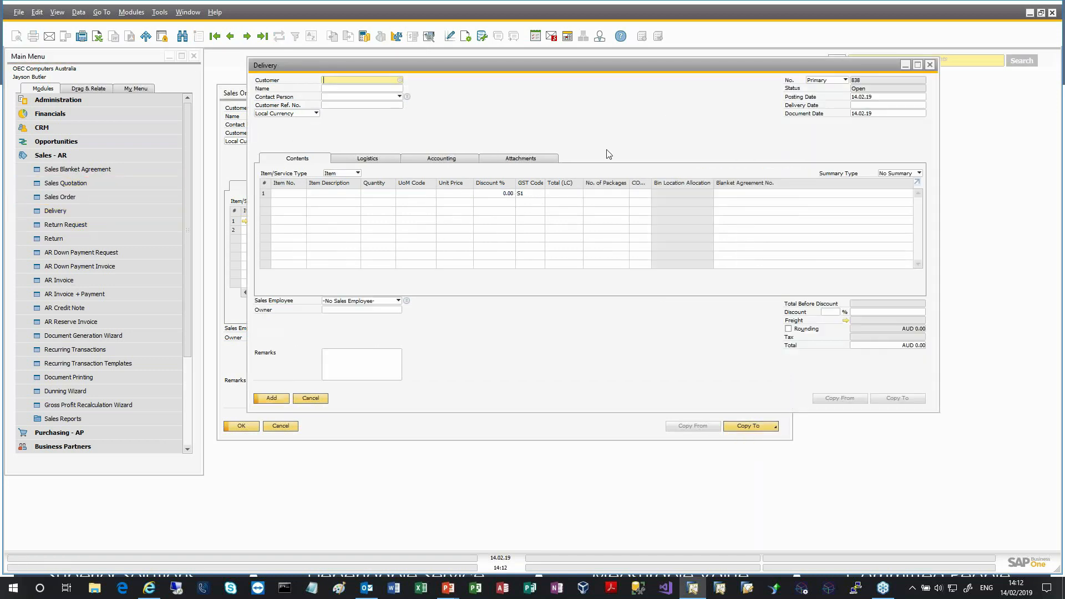
{"action": "type", "text": "C20000"}
{"action": "key", "text": "Tab"}
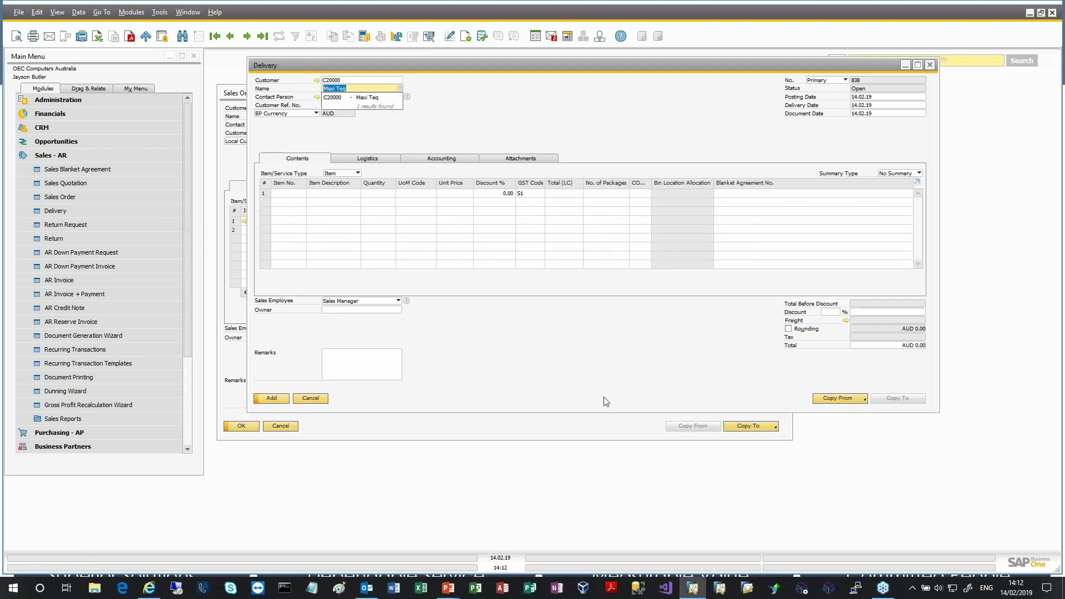
Step: Try to copy sales orders 742 and 743 together into the delivery with the Draw Document Wizard's Customise option
{"action": "left_click", "coordinate": [847, 400]}
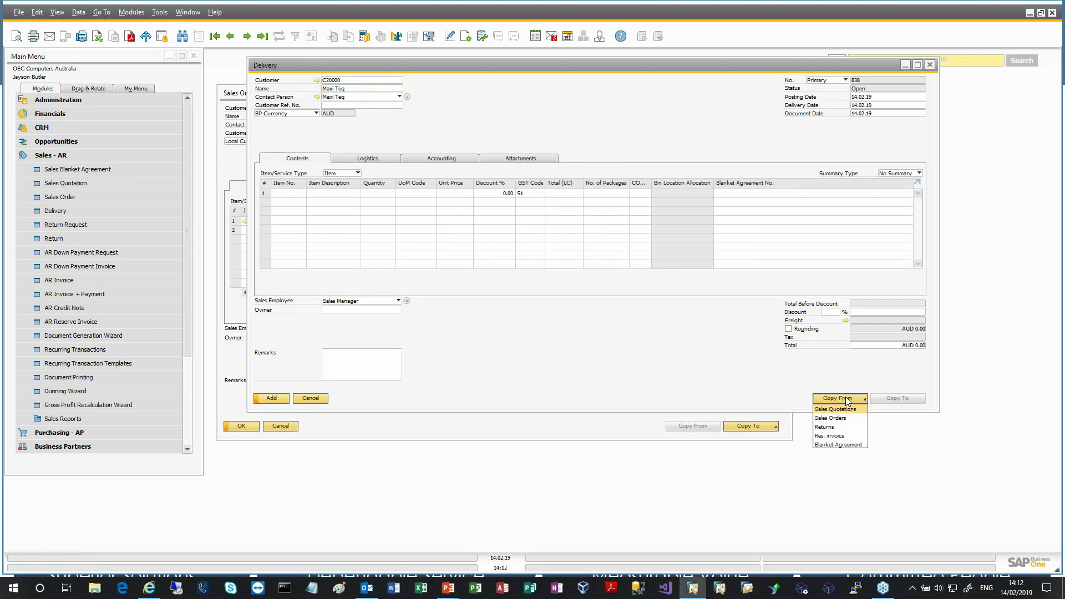
{"action": "left_click", "coordinate": [850, 419]}
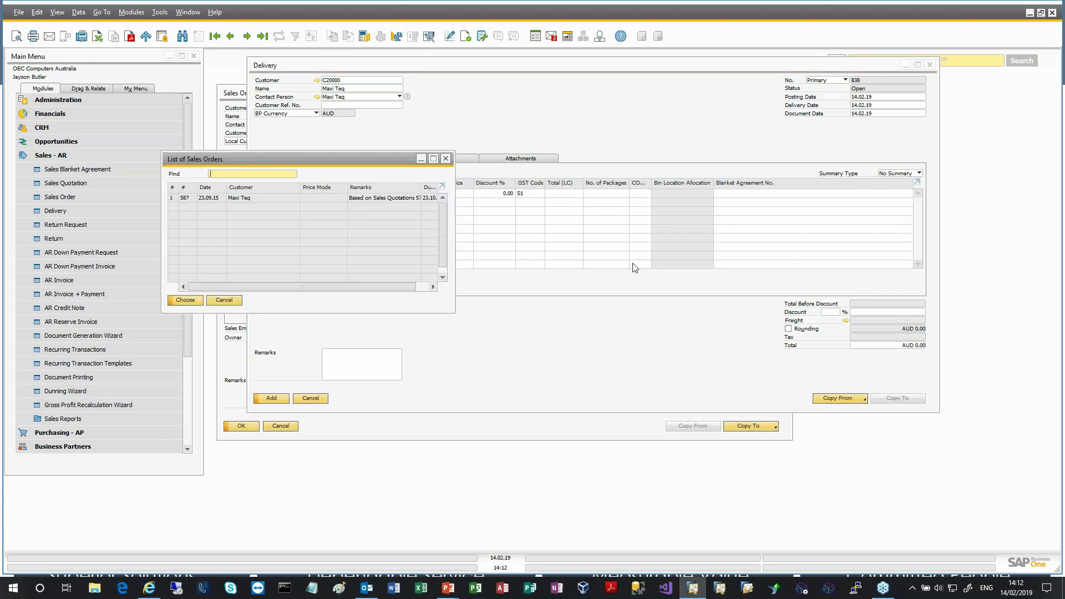
{"action": "left_click_drag", "start_coordinate": [441, 218], "coordinate": [442, 272]}
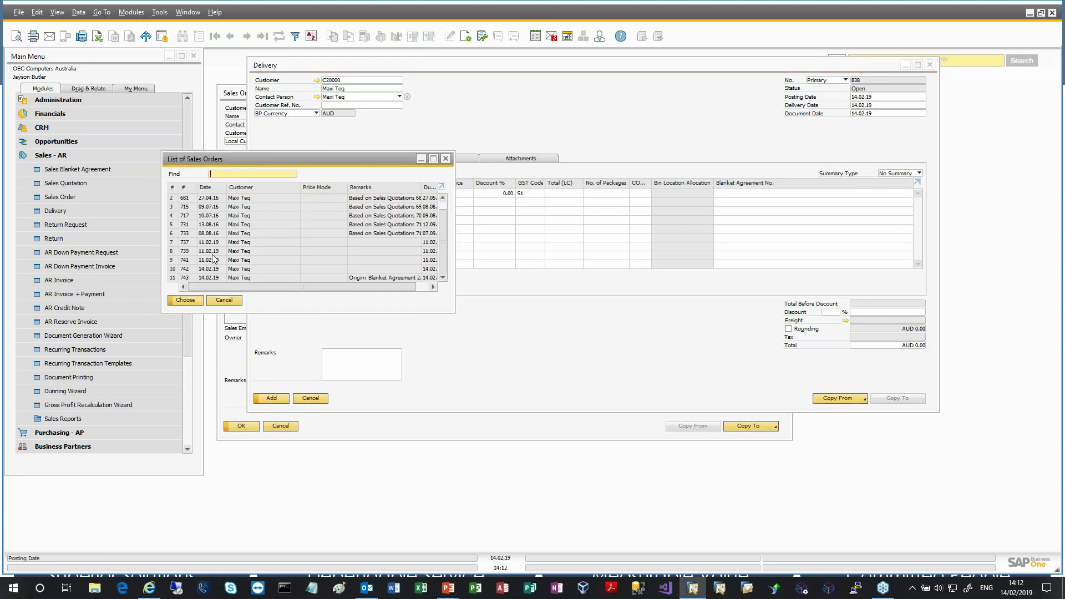
{"action": "left_click", "coordinate": [172, 270]}
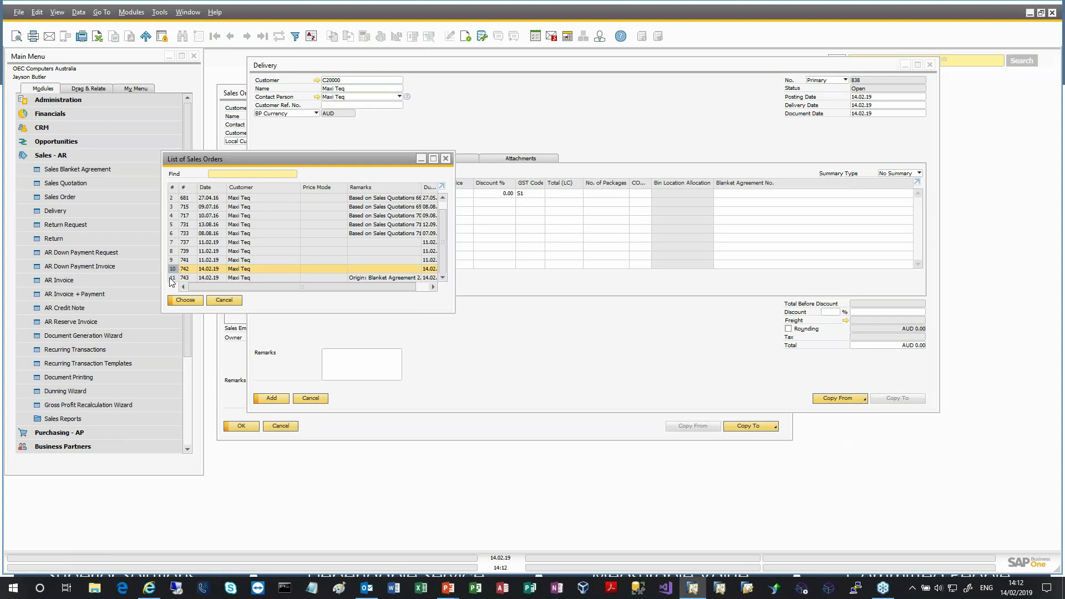
{"action": "left_click", "coordinate": [173, 278], "text": "shift"}
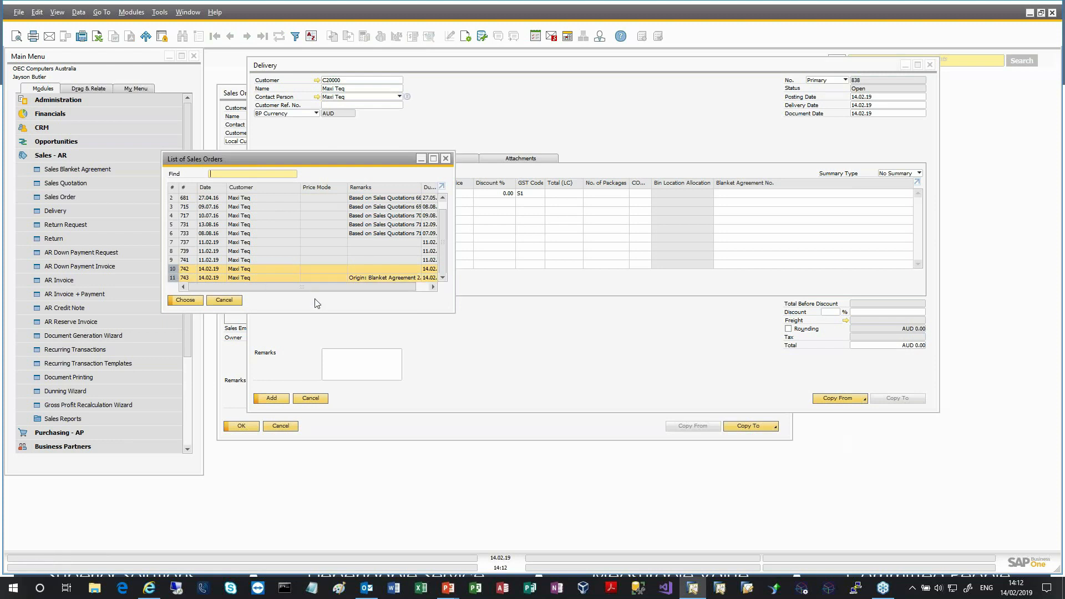
{"action": "left_click", "coordinate": [192, 303]}
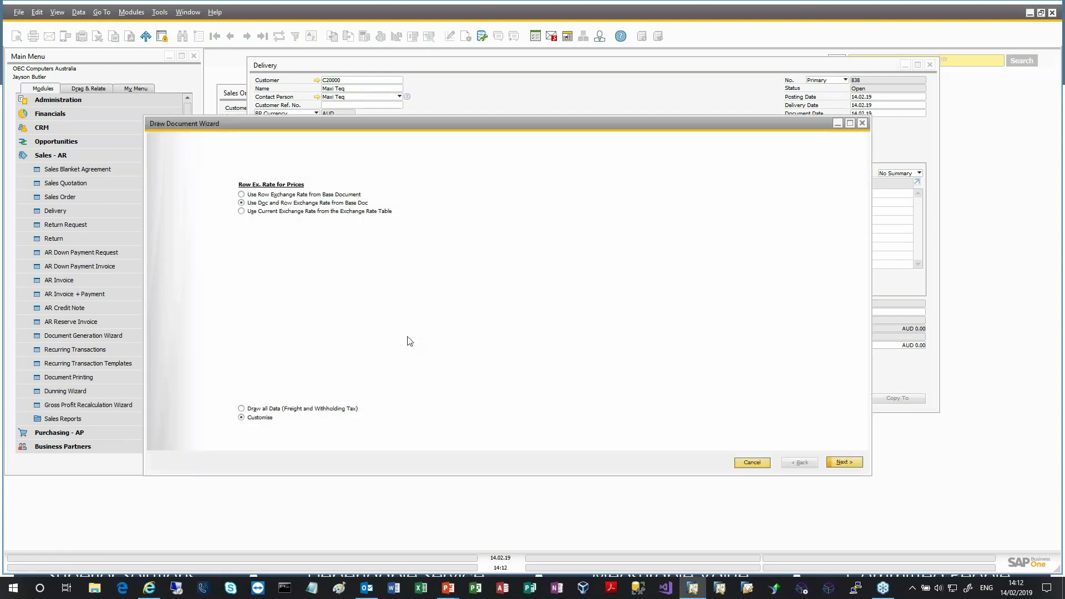
{"action": "left_click", "coordinate": [845, 463]}
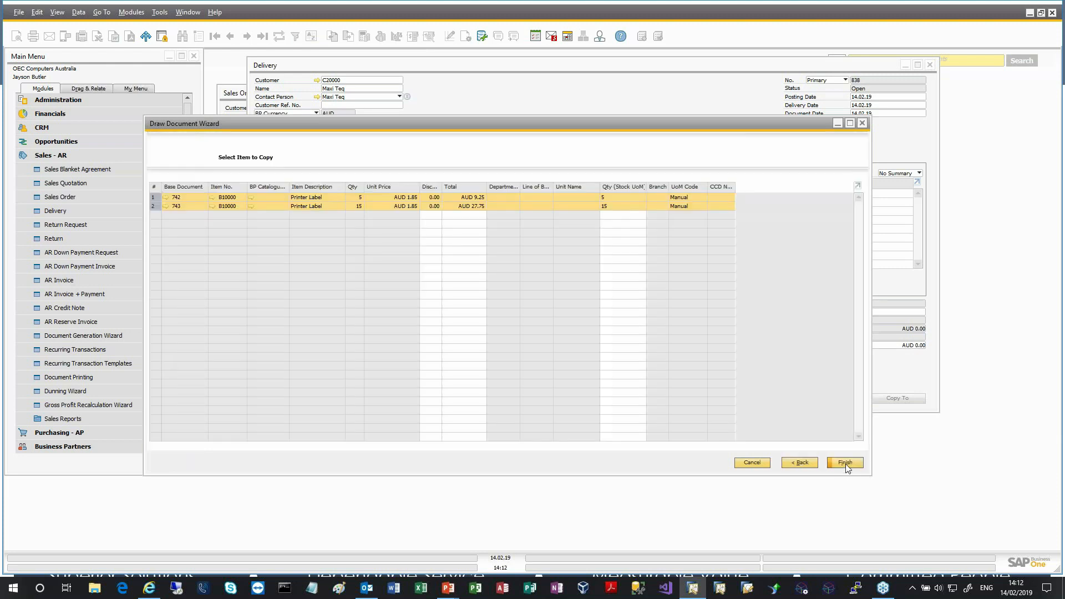
{"action": "left_click", "coordinate": [845, 464]}
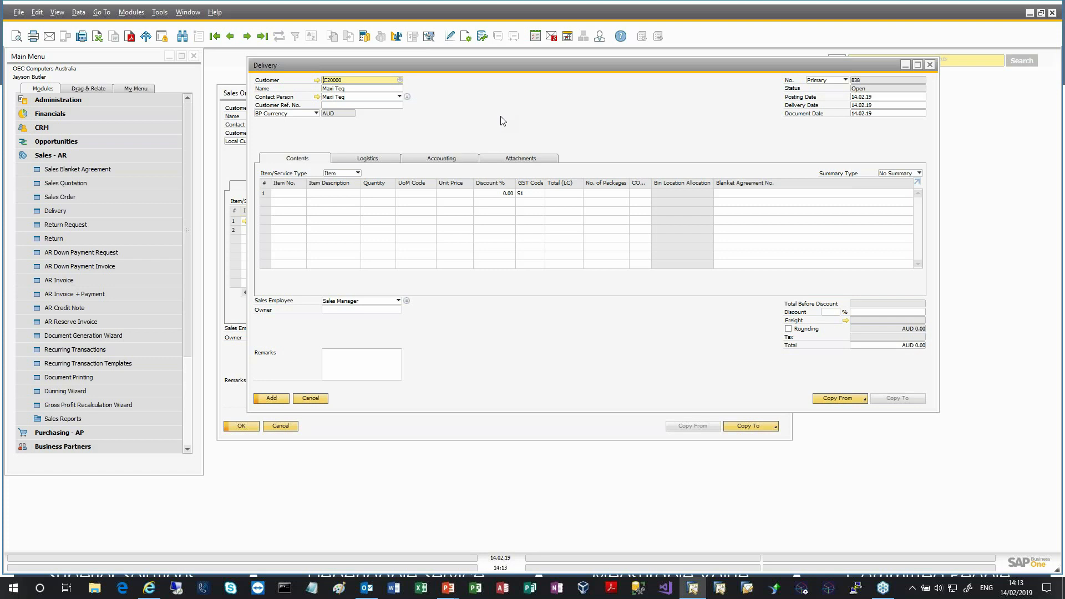
Step: Review the blanket agreement options in the business partner section of the General Settings, and close the settings
{"action": "left_click", "coordinate": [158, 99]}
{"action": "left_click", "coordinate": [88, 142]}
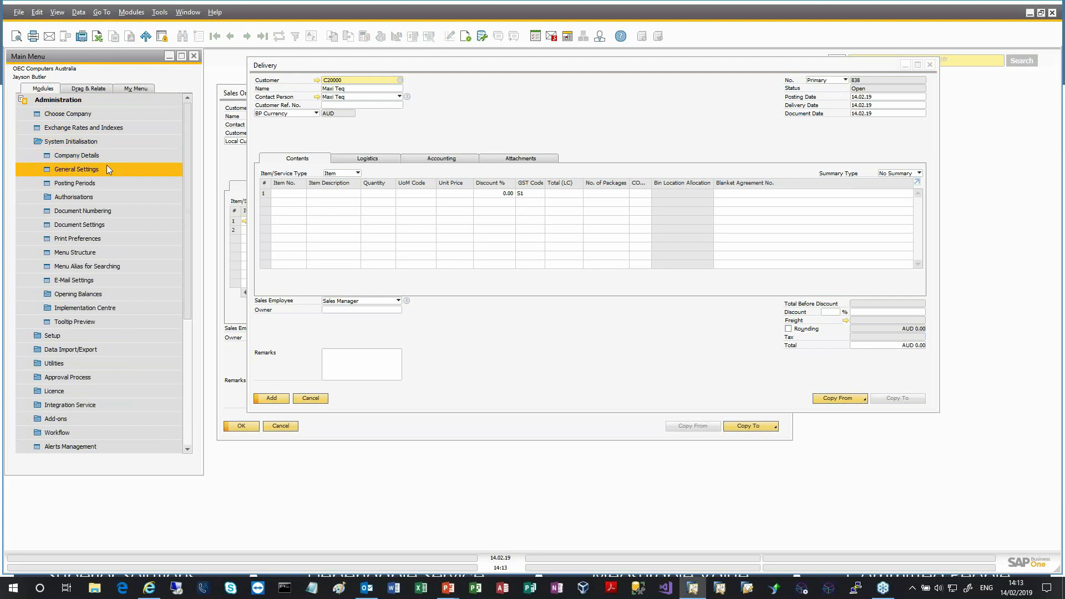
{"action": "left_click", "coordinate": [108, 167]}
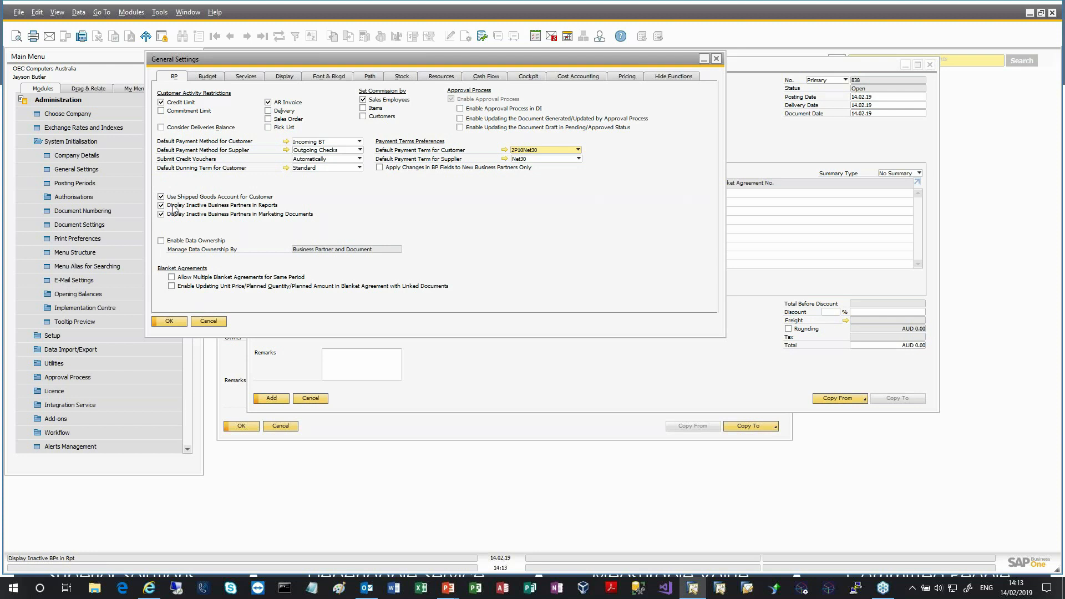
{"action": "left_click", "coordinate": [182, 324]}
Step: Open the Business Partner Master Data window
{"action": "left_click", "coordinate": [94, 102]}
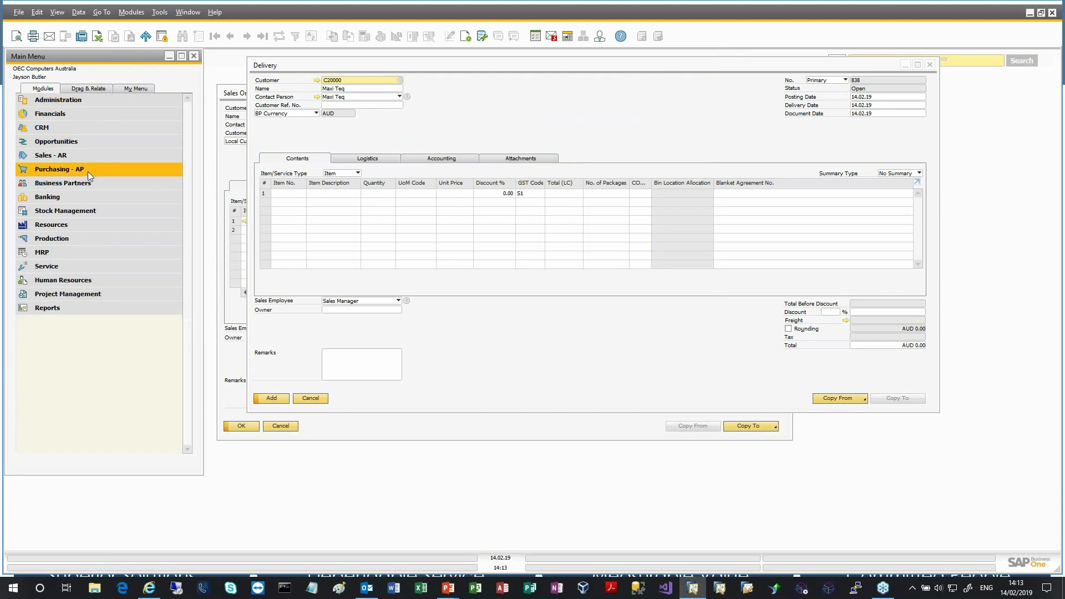
{"action": "left_click", "coordinate": [92, 182]}
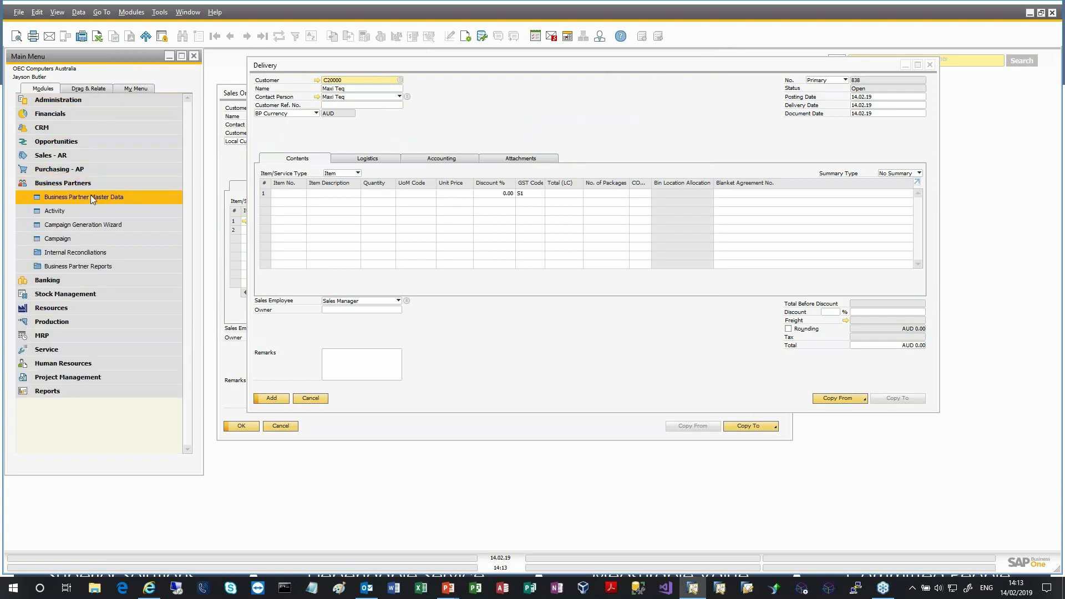
{"action": "left_click", "coordinate": [91, 195]}
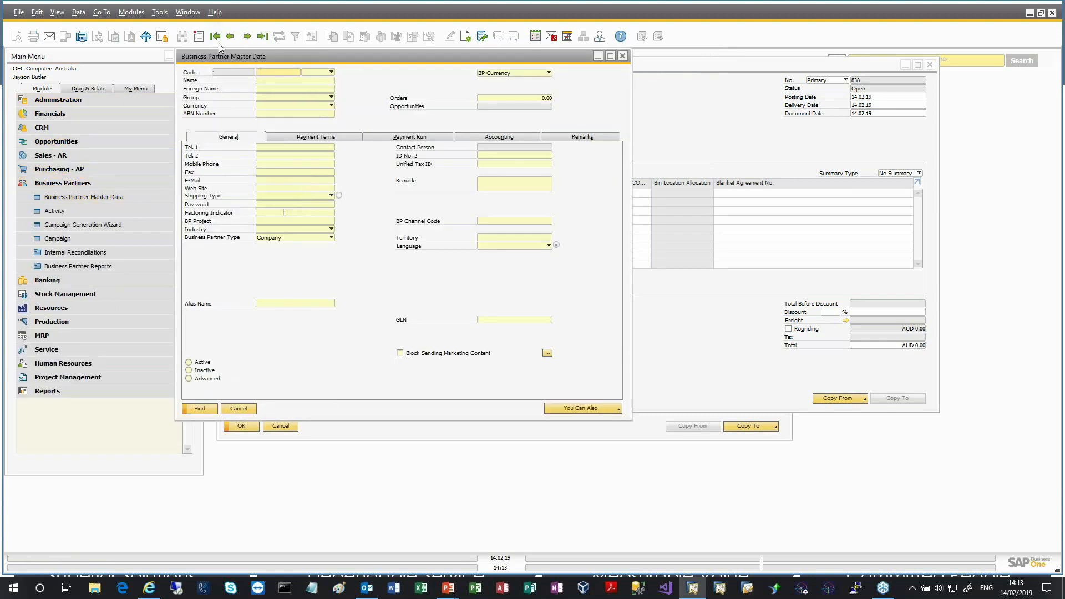
Step: Review the Use Shipped Goods Account setting in Maxi Teq's accounting data, and close the business partner record
{"action": "left_click", "coordinate": [214, 36]}
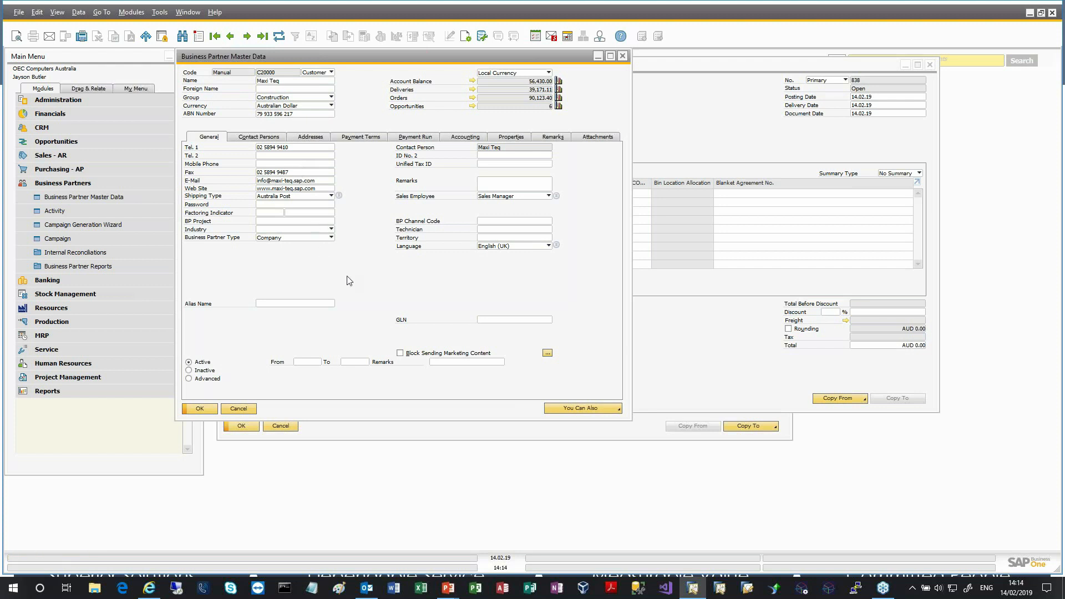
{"action": "left_click", "coordinate": [472, 137]}
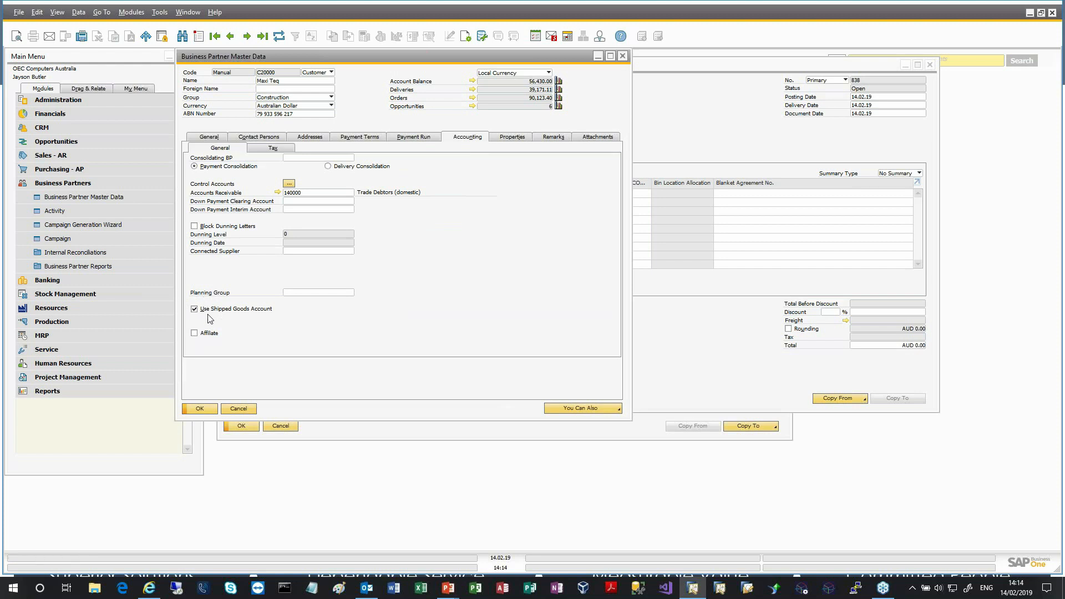
{"action": "left_click", "coordinate": [239, 409]}
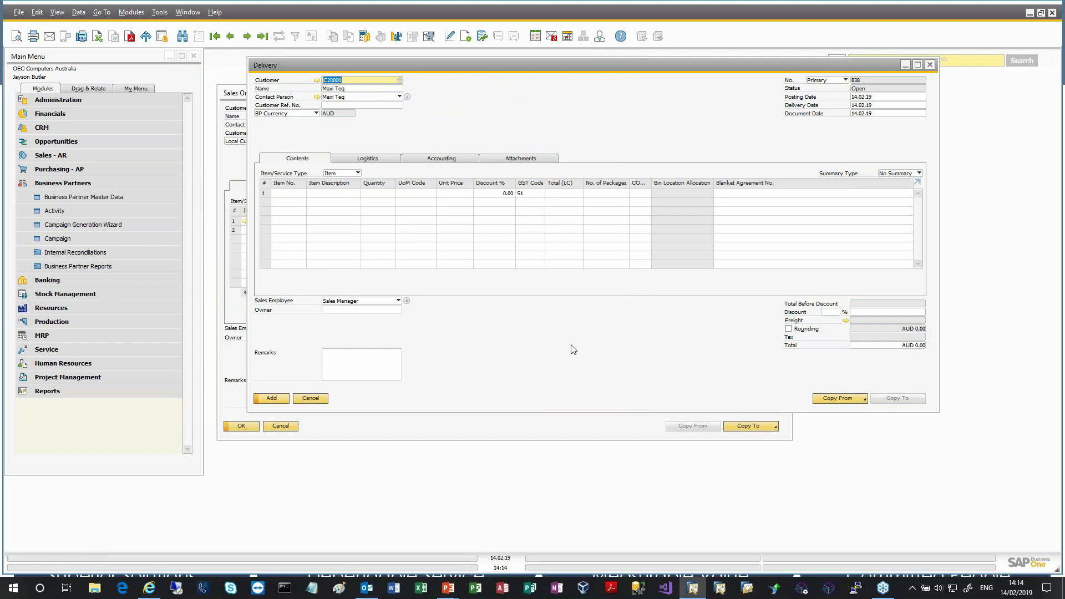
Step: Discard the empty delivery and copy sales order 742 into a new delivery
{"action": "left_click", "coordinate": [325, 400]}
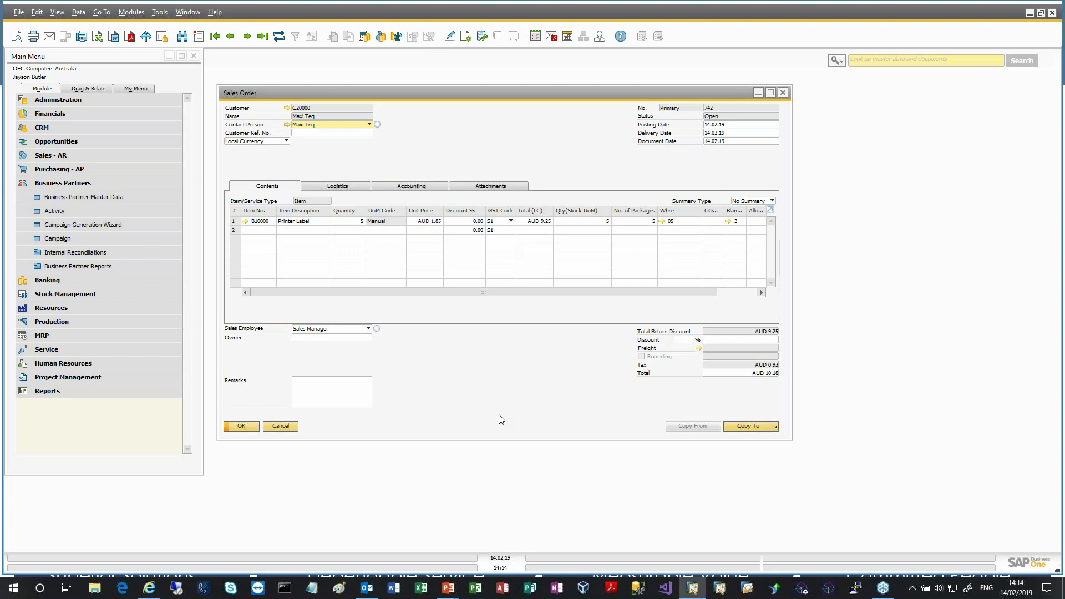
{"action": "left_click", "coordinate": [764, 427]}
{"action": "left_click", "coordinate": [736, 437]}
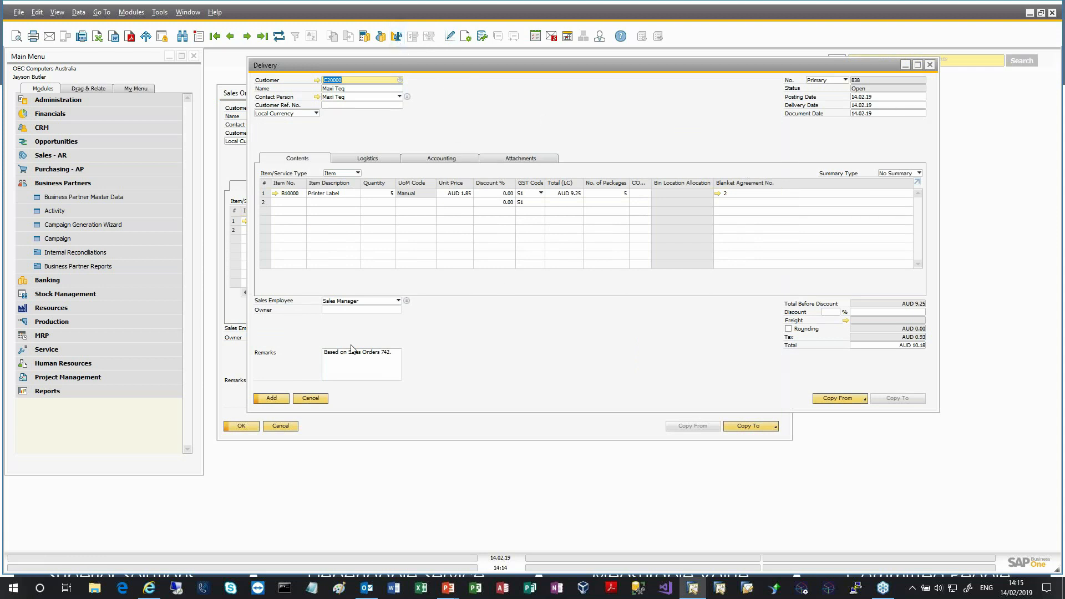
Step: Add the delivery, using automatic batch selection to allocate the 5 Printer Label units
{"action": "left_click", "coordinate": [272, 397]}
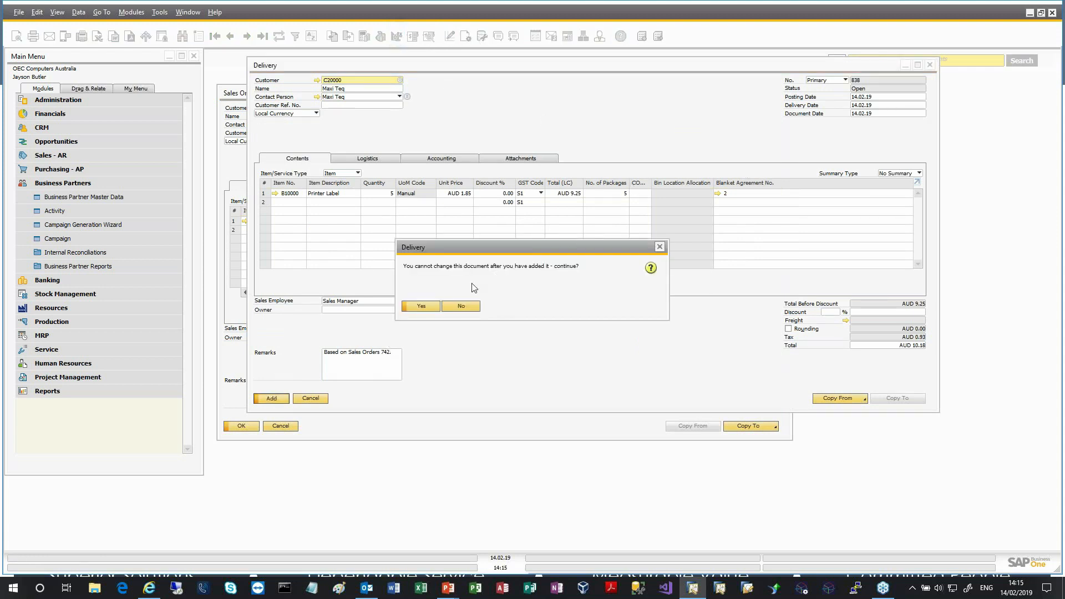
{"action": "left_click", "coordinate": [437, 307]}
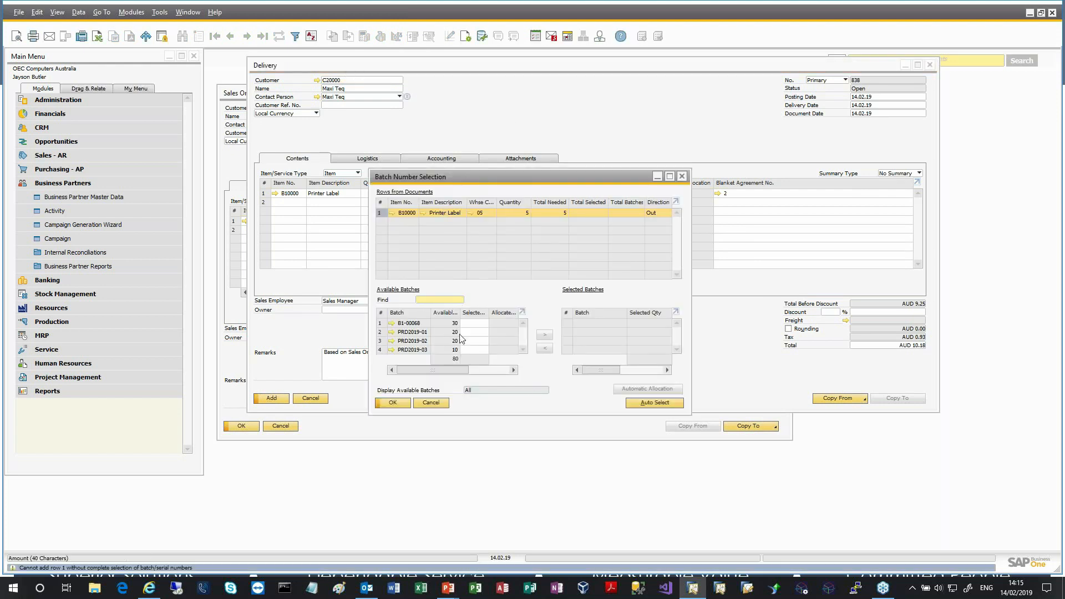
{"action": "left_click", "coordinate": [660, 405]}
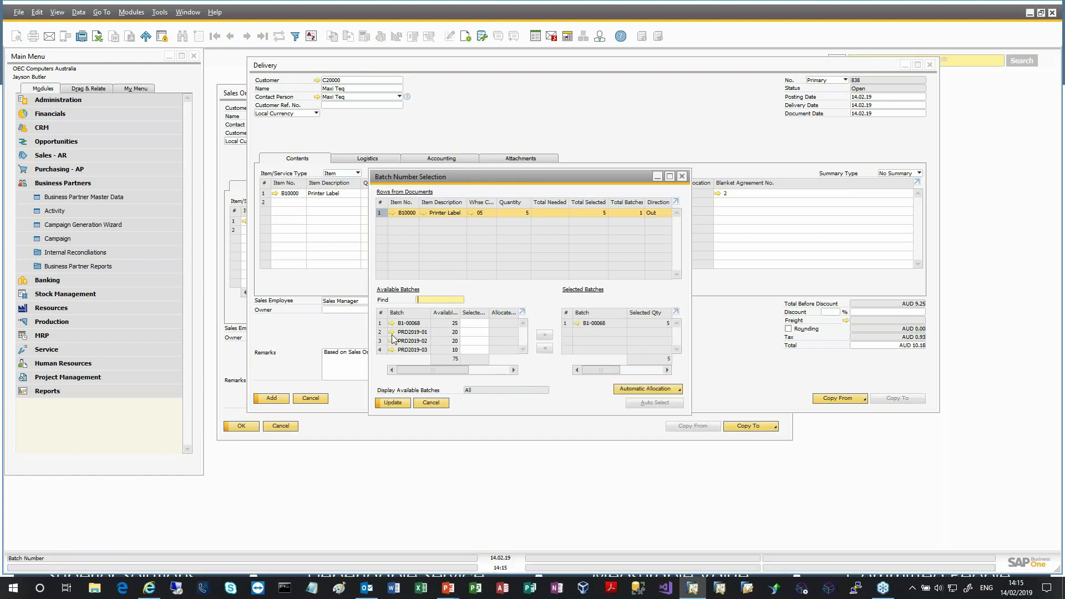
{"action": "left_click", "coordinate": [405, 407]}
{"action": "left_click", "coordinate": [405, 406]}
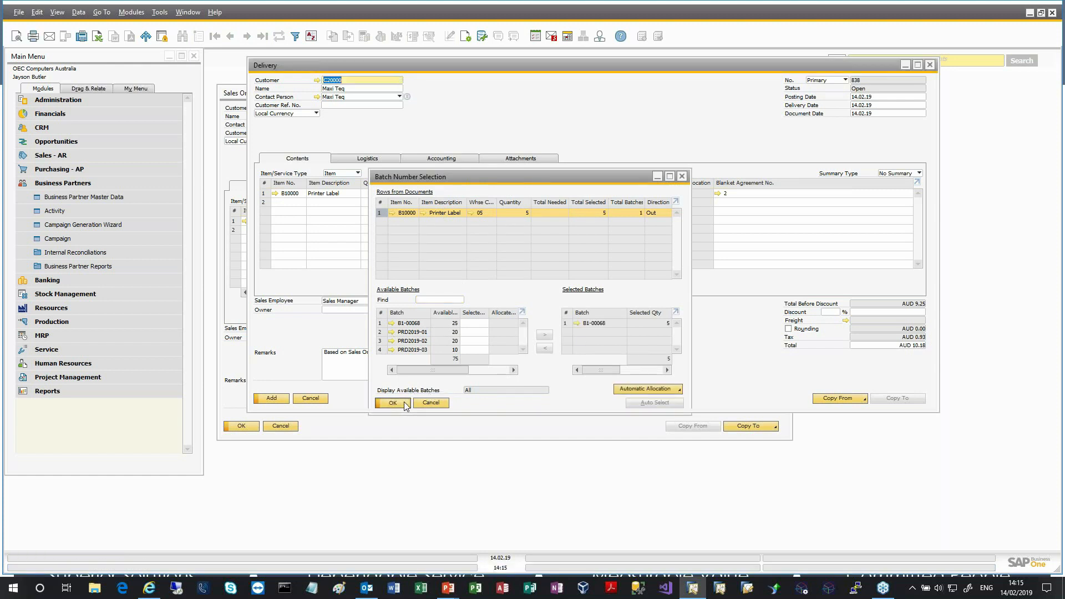
{"action": "left_click", "coordinate": [271, 399]}
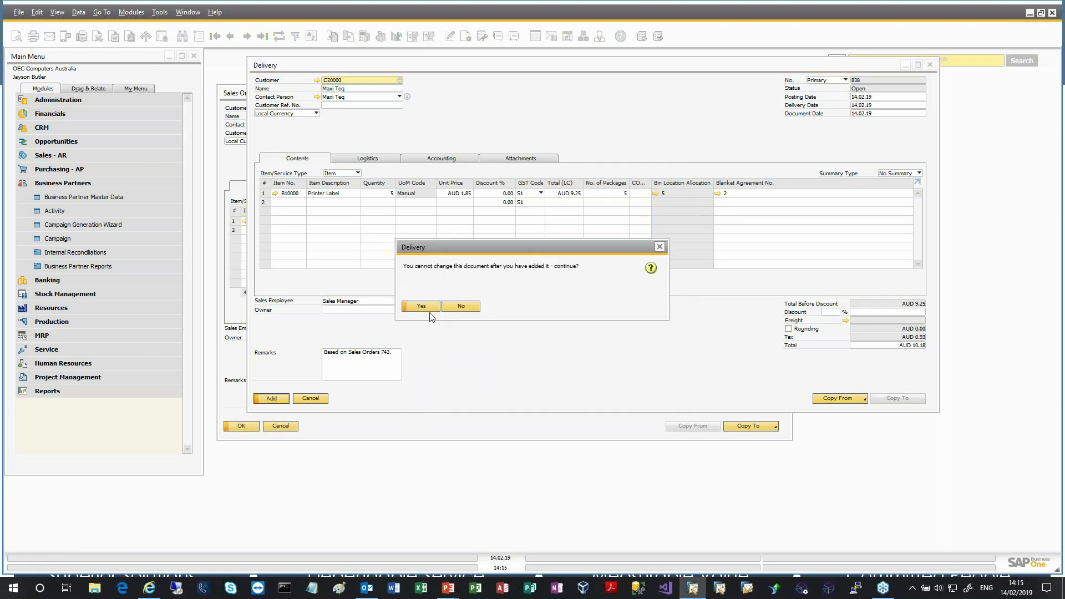
{"action": "left_click", "coordinate": [421, 307]}
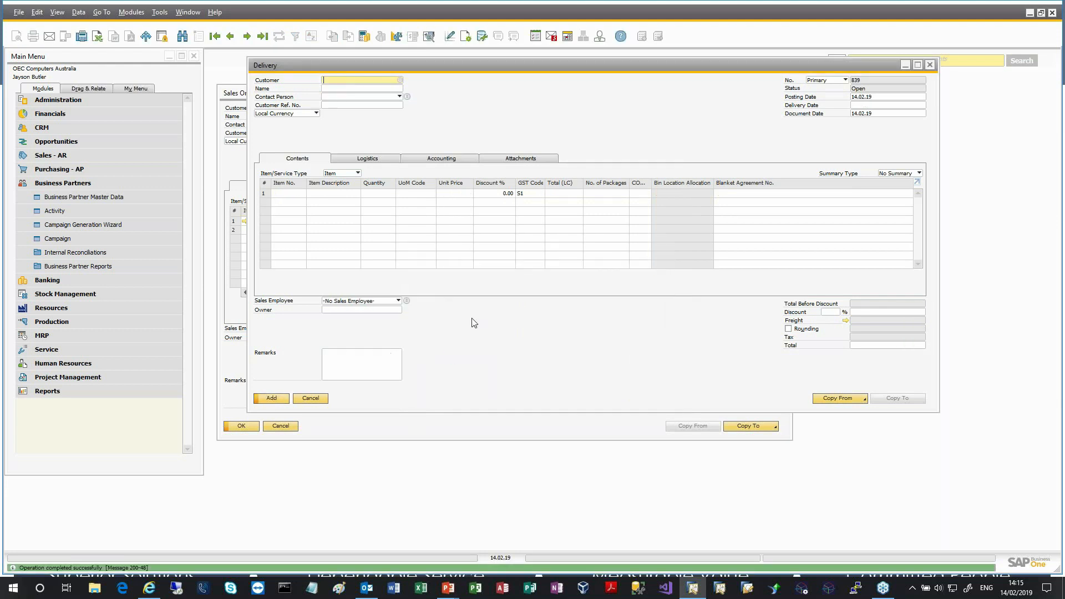
Step: Examine the journal entry posted for the last added delivery, and close it
{"action": "left_click", "coordinate": [262, 36]}
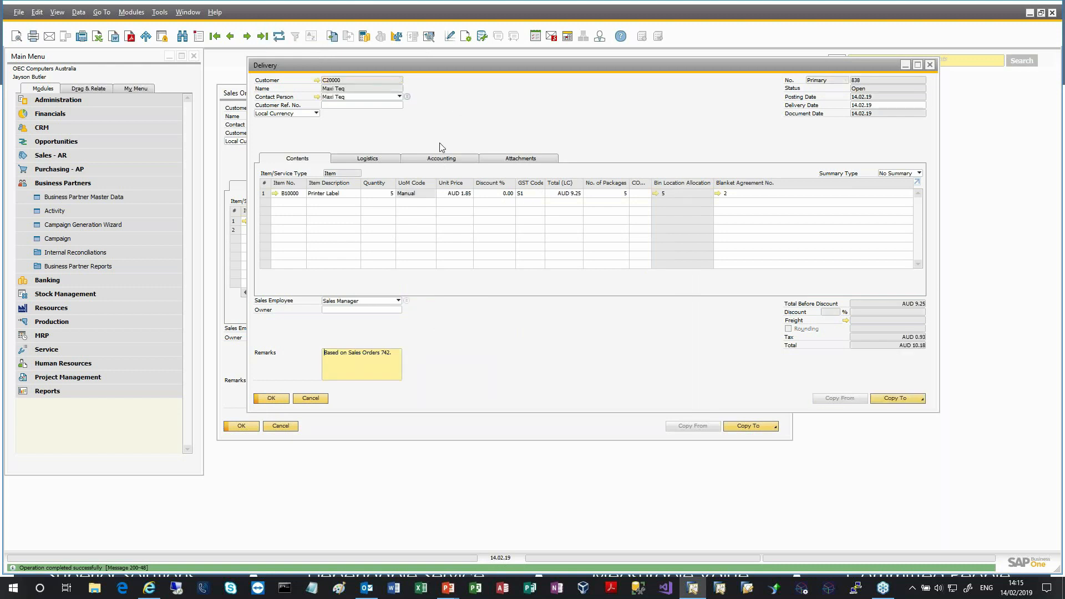
{"action": "left_click", "coordinate": [446, 159]}
{"action": "left_click", "coordinate": [319, 171]}
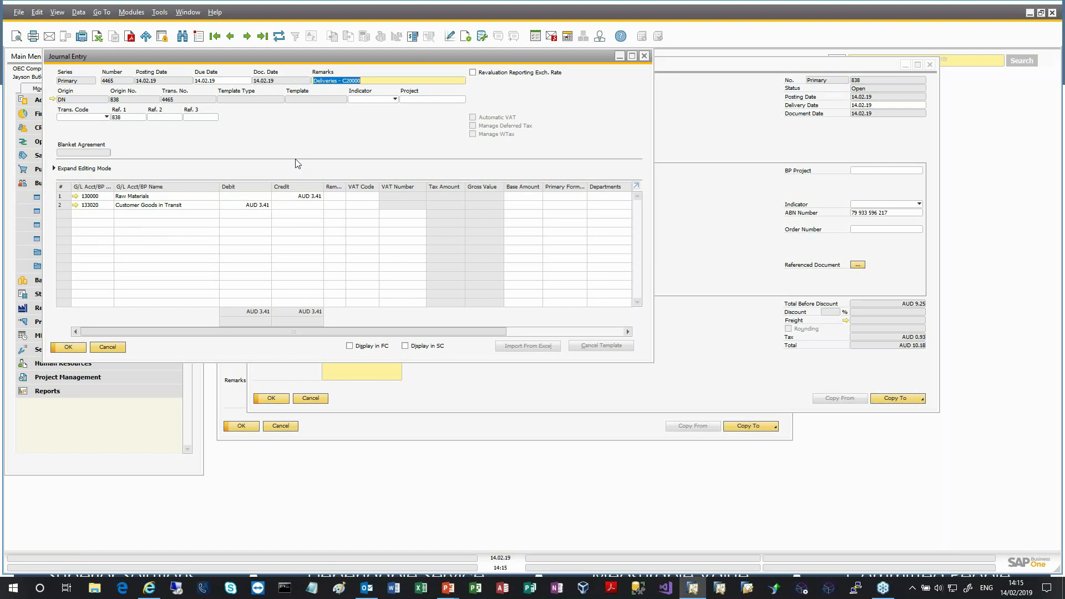
{"action": "left_click", "coordinate": [644, 56]}
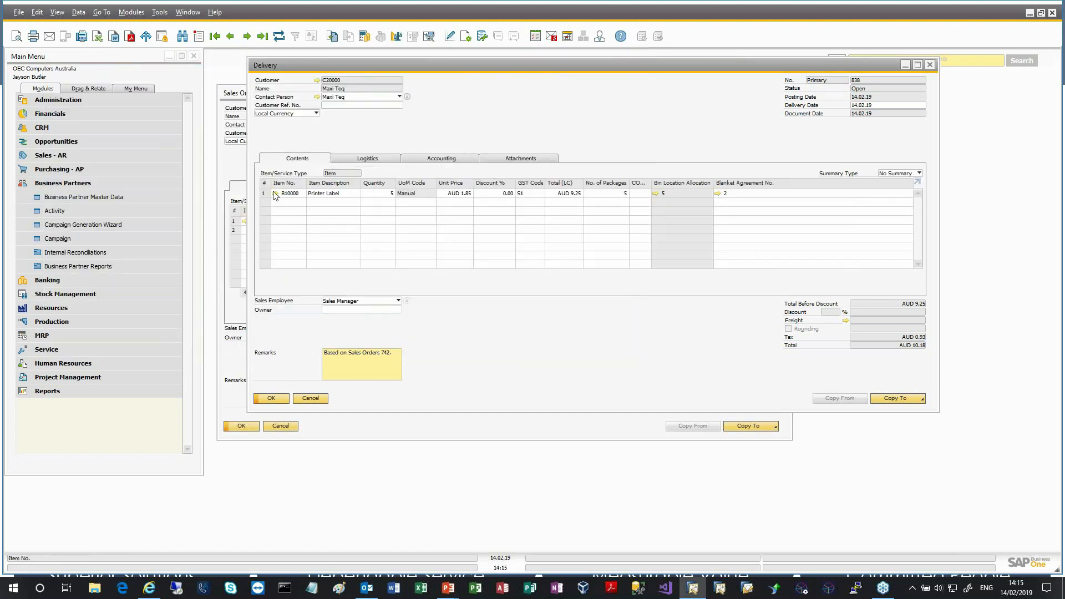
Step: Review the warehouse stock of item B10000 and its Stock Posting List, and return to the delivery
{"action": "left_click", "coordinate": [275, 194]}
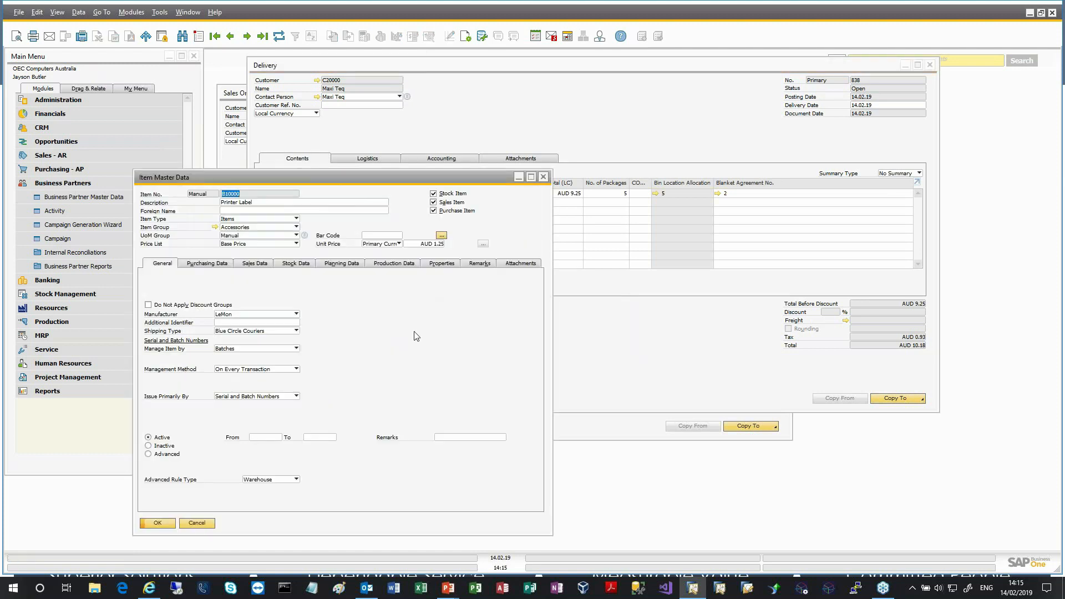
{"action": "left_click", "coordinate": [303, 265]}
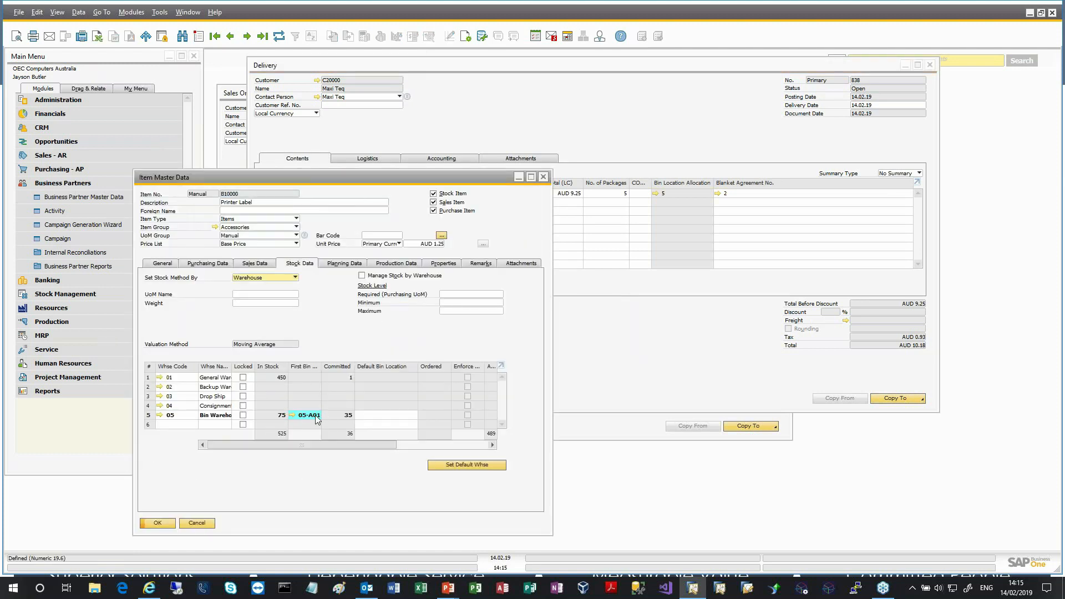
{"action": "right_click", "coordinate": [349, 416]}
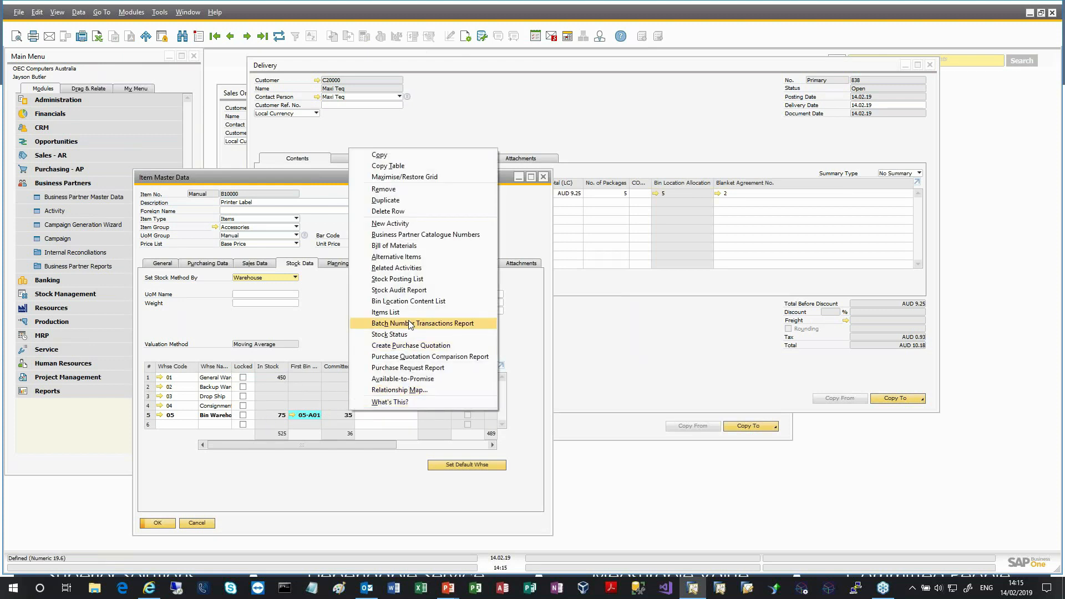
{"action": "left_click", "coordinate": [423, 280]}
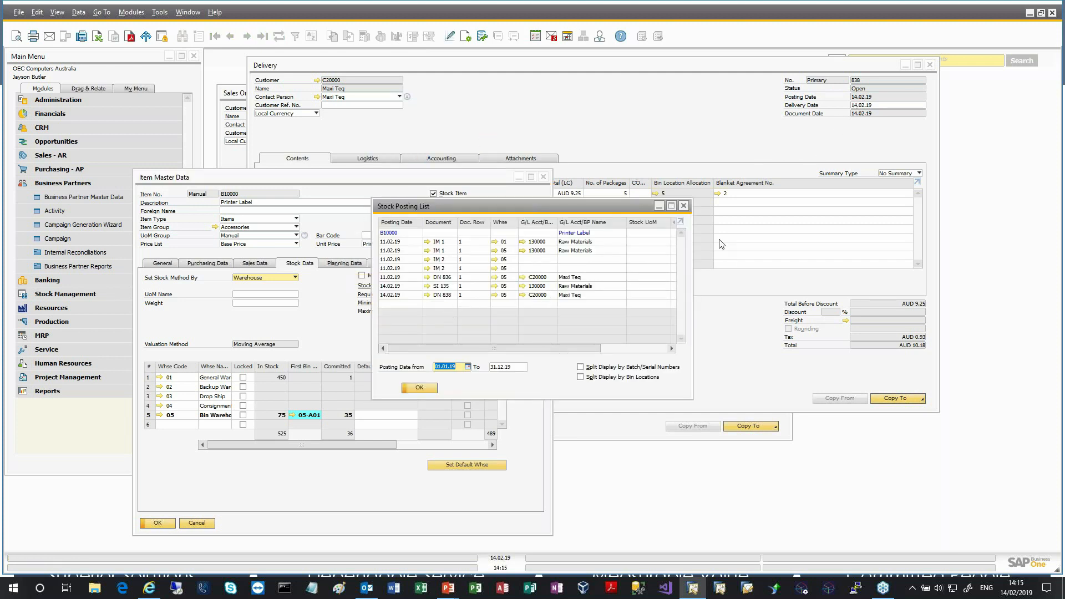
{"action": "left_click", "coordinate": [672, 207]}
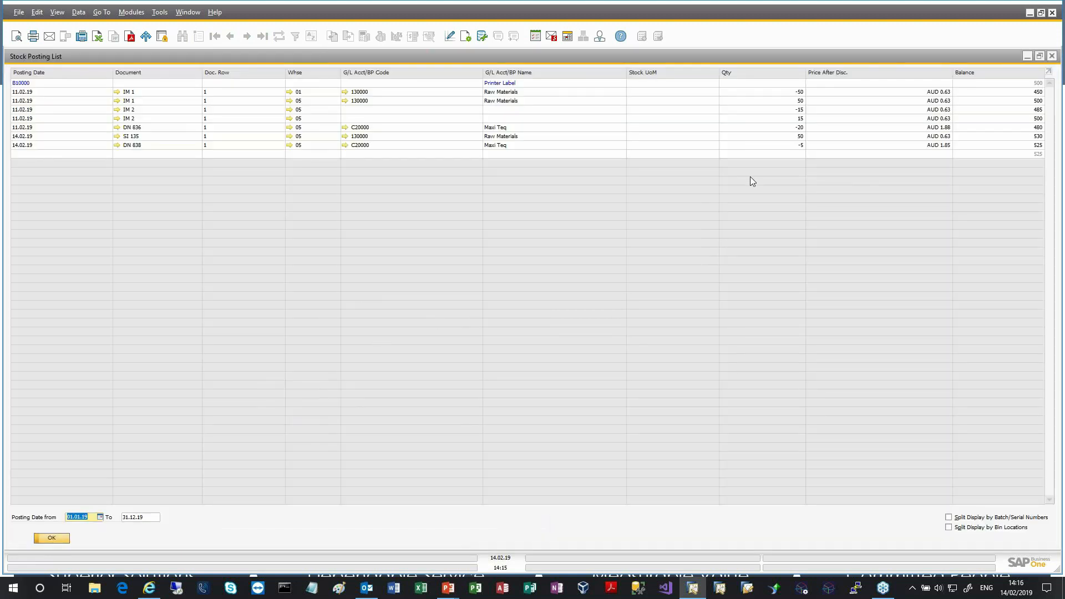
{"action": "left_click", "coordinate": [784, 143]}
{"action": "left_click", "coordinate": [49, 538]}
{"action": "left_click", "coordinate": [197, 523]}
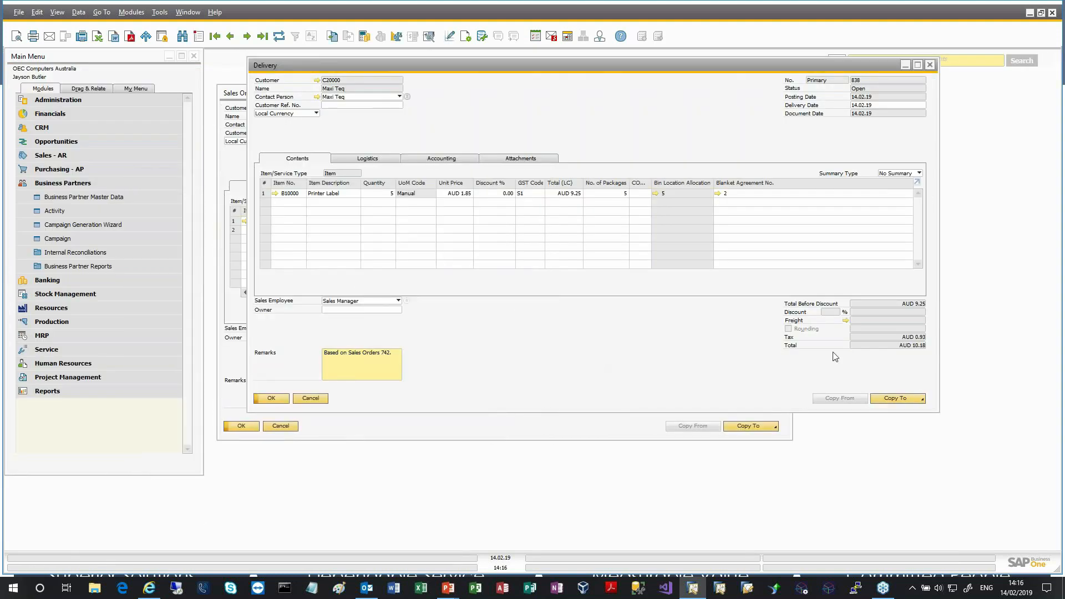
Step: Copy delivery 838 to an AR invoice and add it, continuing despite the exceeded credit limit
{"action": "left_click", "coordinate": [921, 398]}
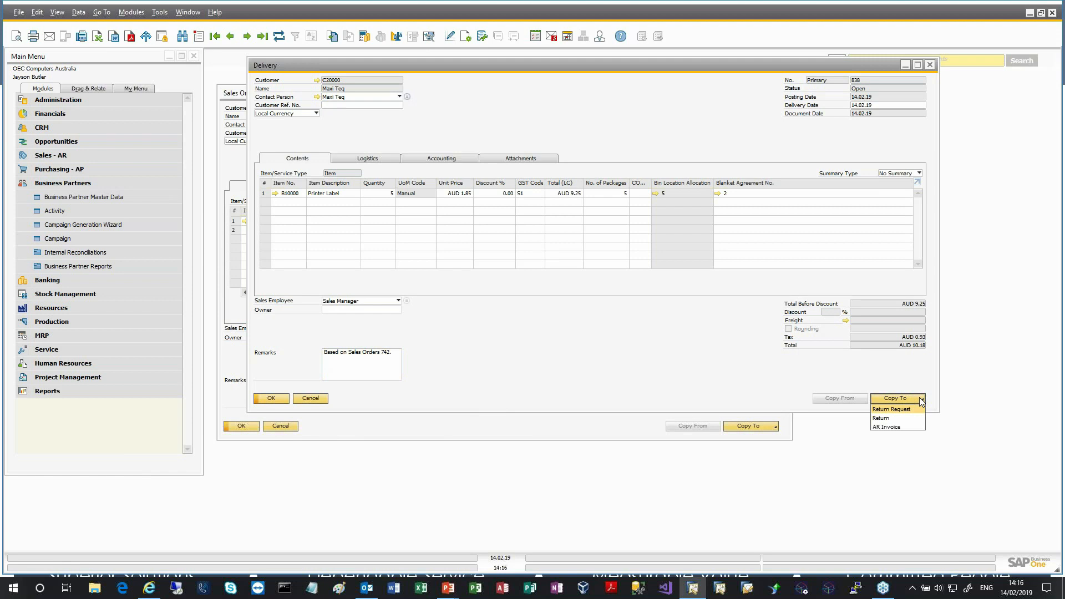
{"action": "left_click", "coordinate": [899, 428]}
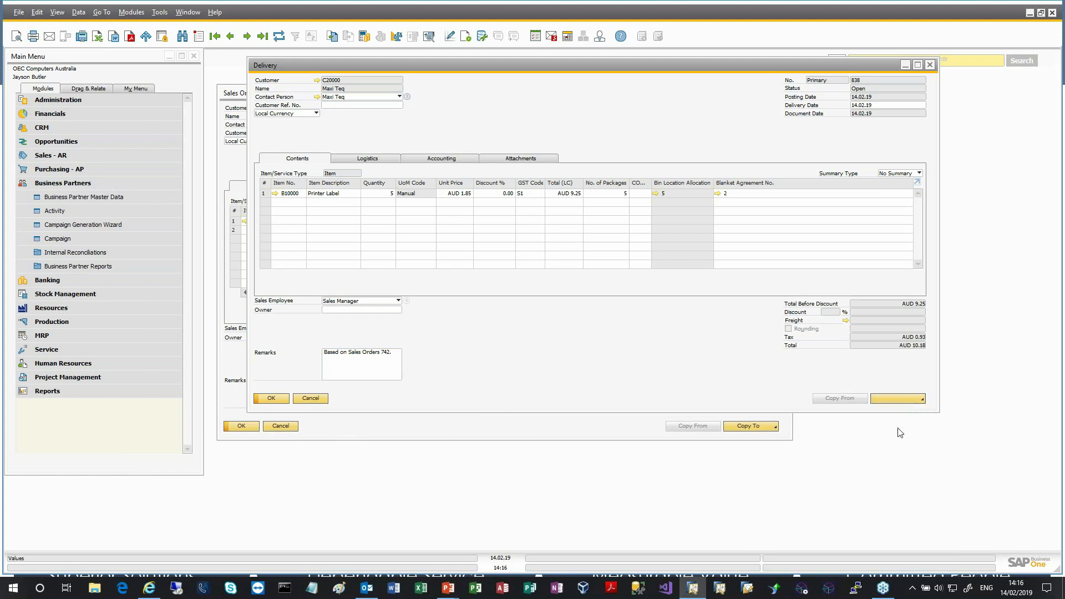
{"action": "left_click", "coordinate": [421, 306]}
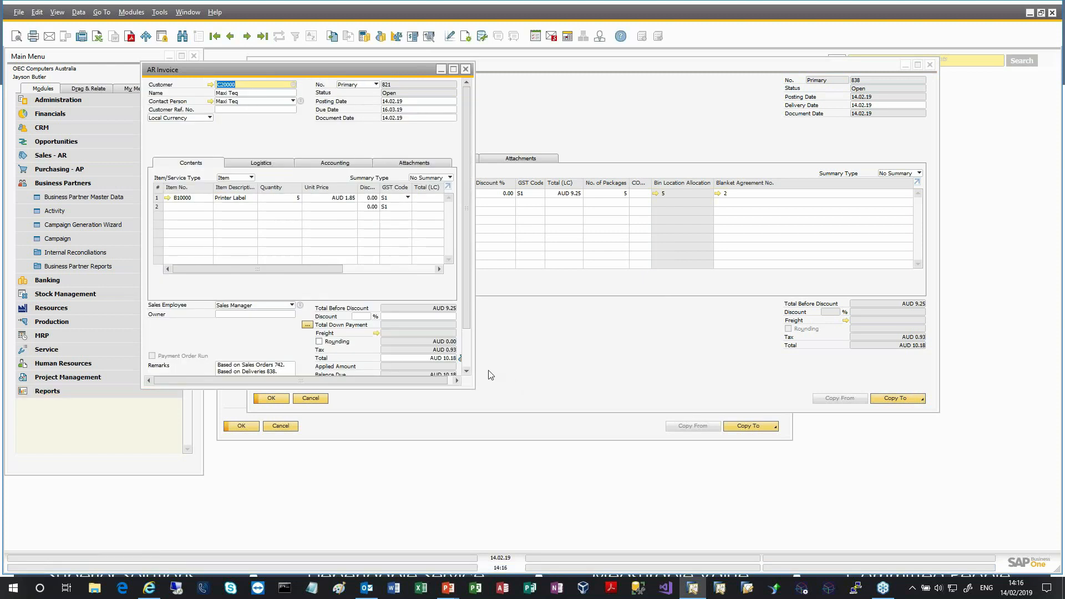
{"action": "left_click_drag", "start_coordinate": [474, 387], "coordinate": [803, 461]}
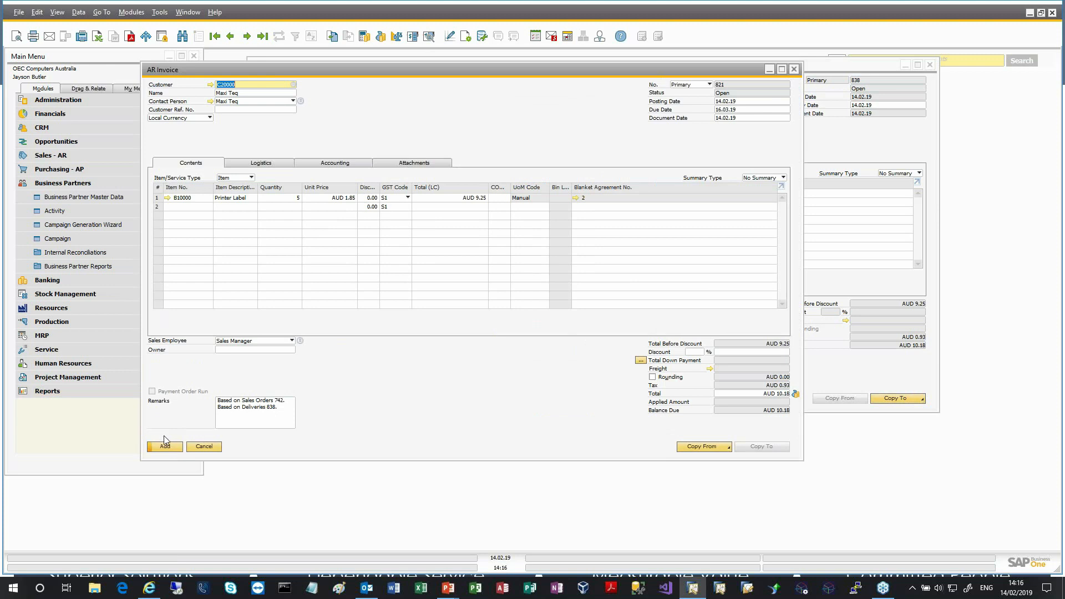
{"action": "left_click", "coordinate": [165, 447]}
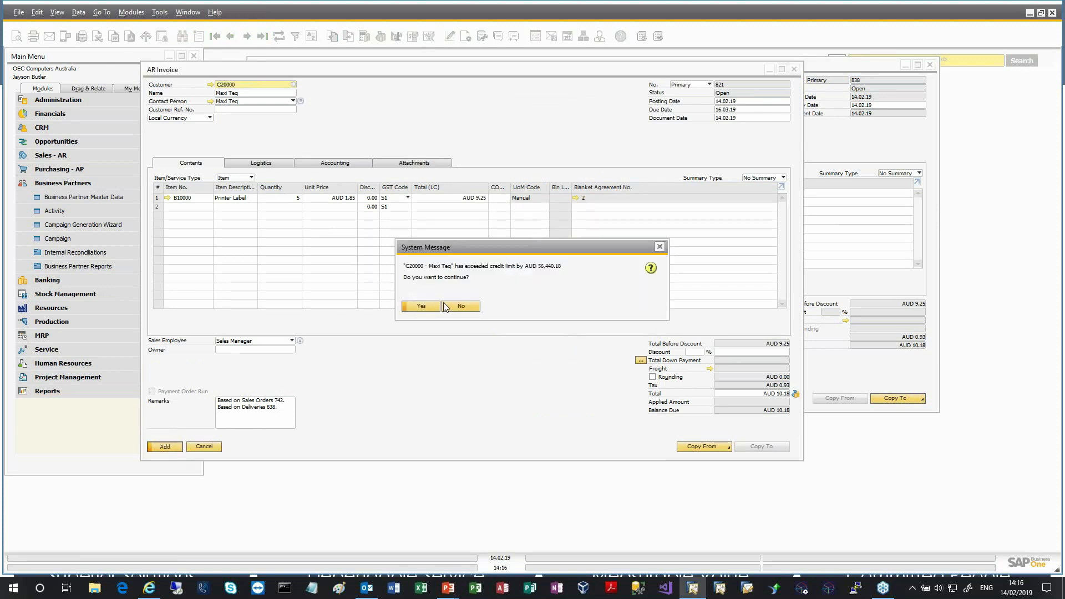
{"action": "left_click", "coordinate": [440, 304]}
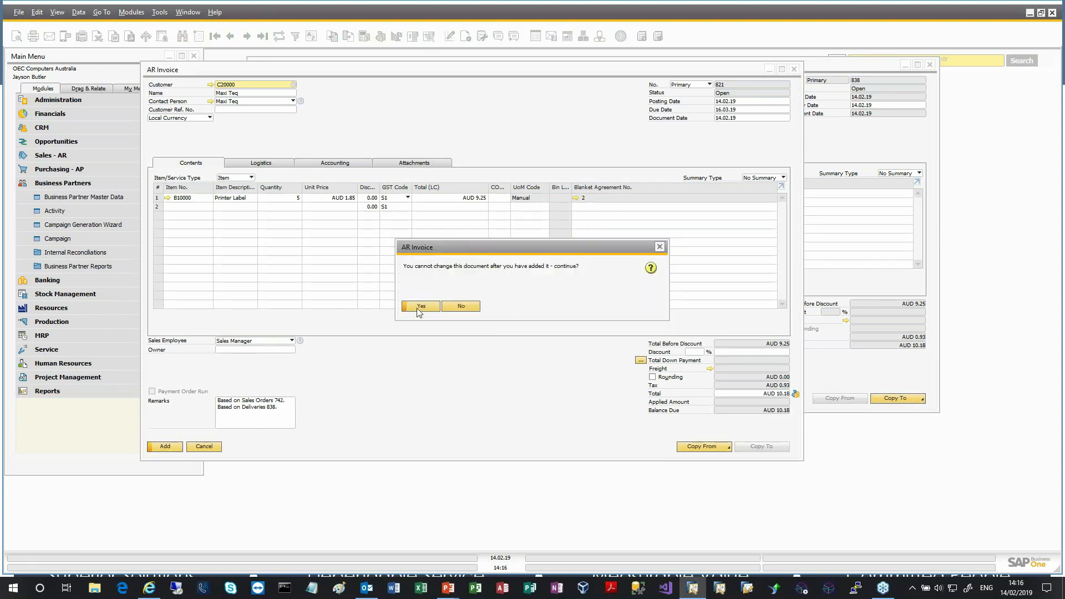
{"action": "key", "text": "Return"}
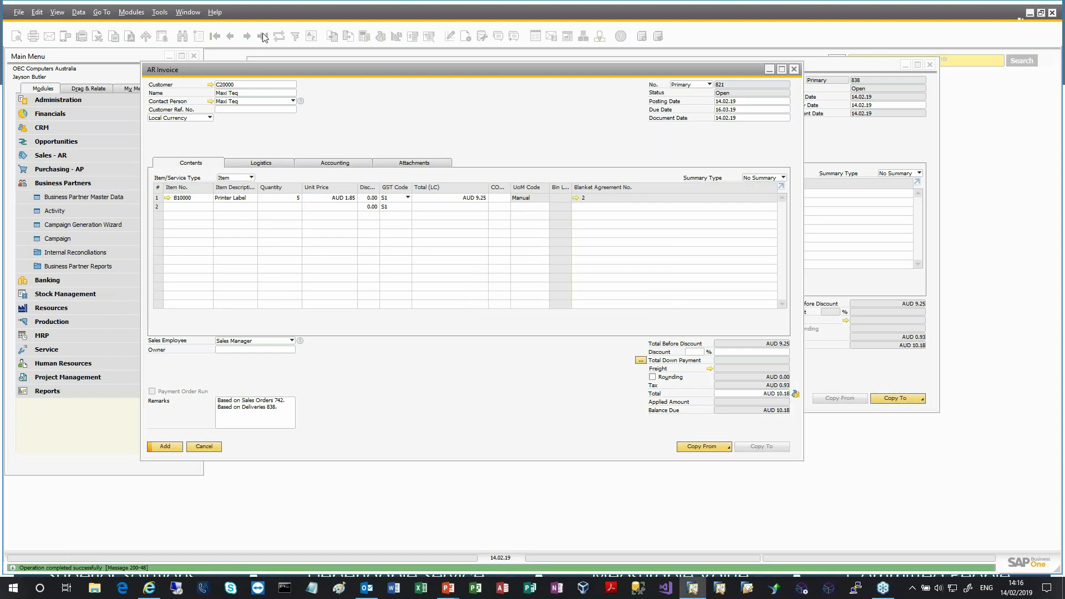
Step: Examine the journal entry posted for the last added AR invoice, and close the invoice and the delivery
{"action": "left_click", "coordinate": [261, 36]}
{"action": "left_click", "coordinate": [336, 162]}
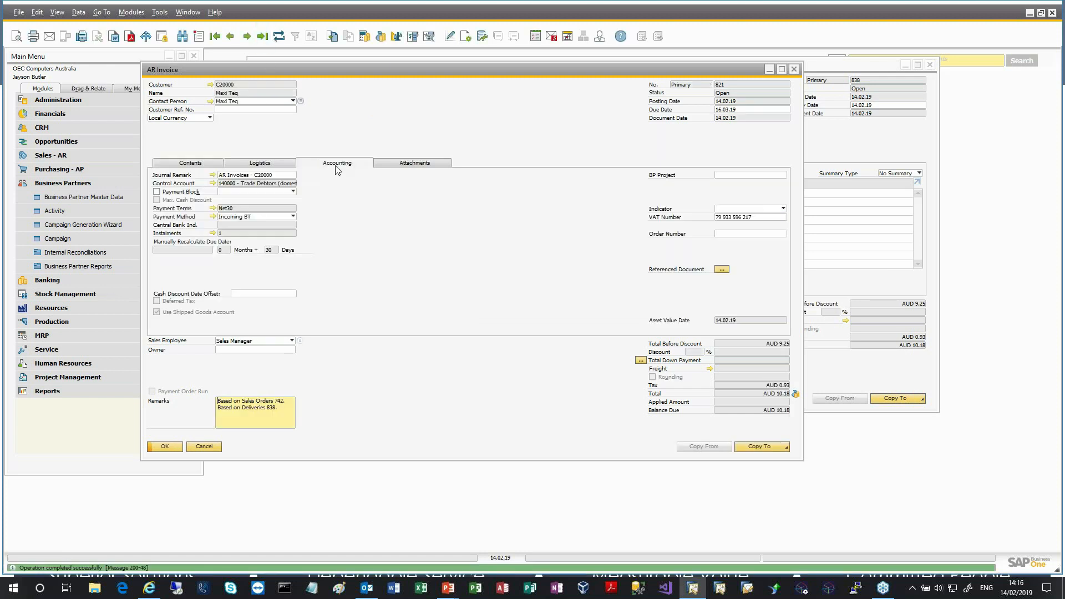
{"action": "left_click", "coordinate": [212, 175]}
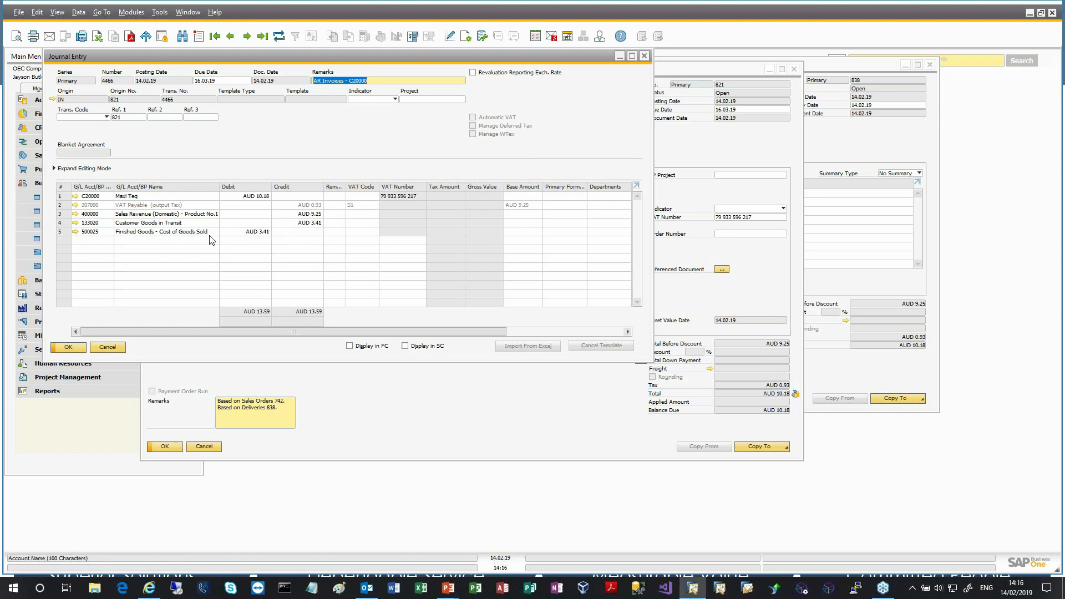
{"action": "left_click", "coordinate": [122, 348]}
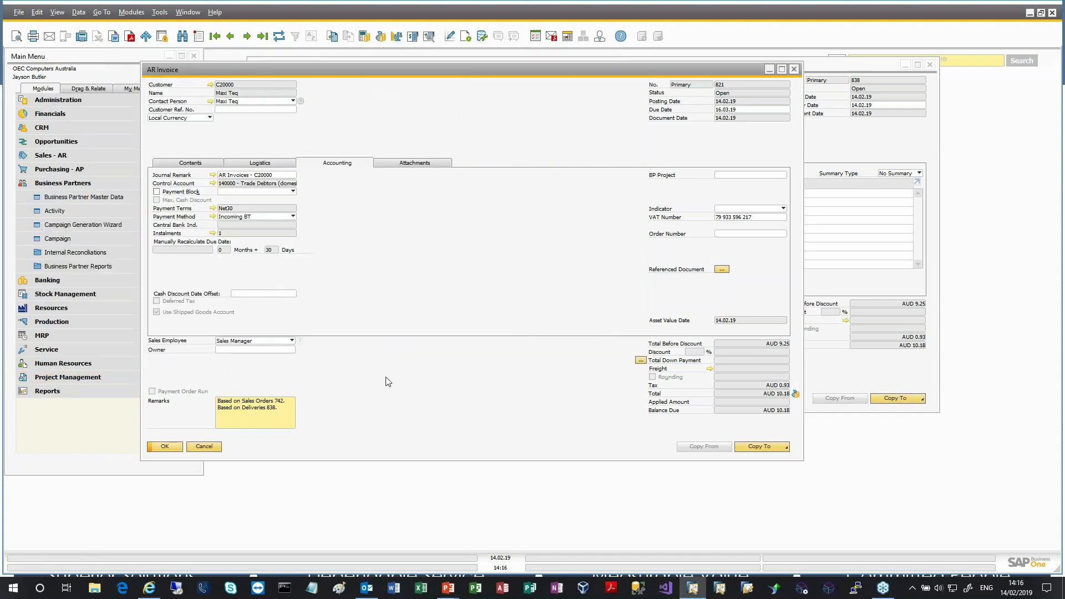
{"action": "left_click", "coordinate": [208, 450]}
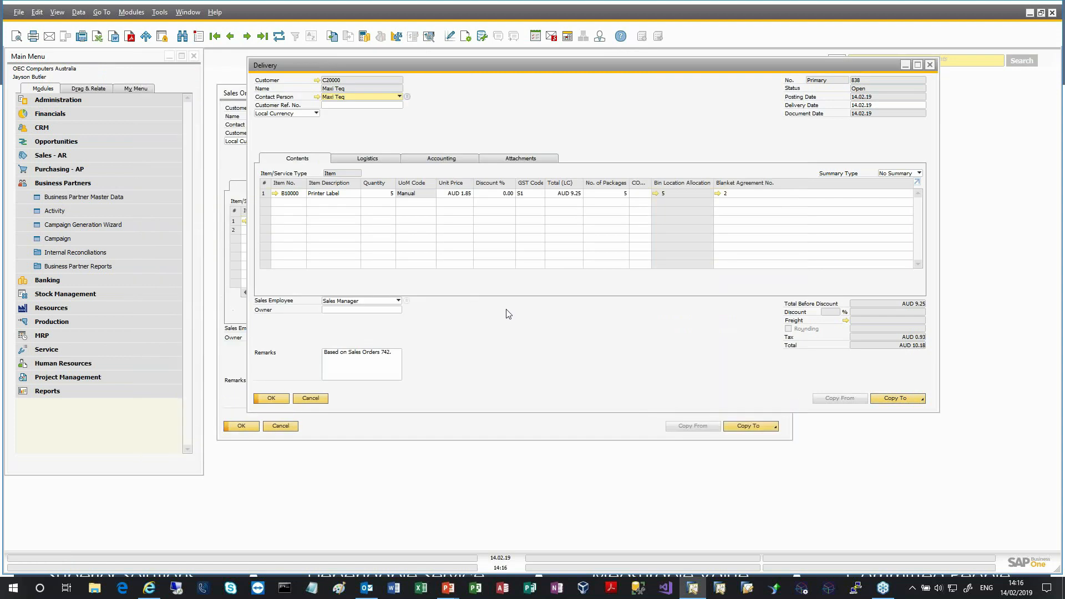
{"action": "left_click", "coordinate": [311, 399]}
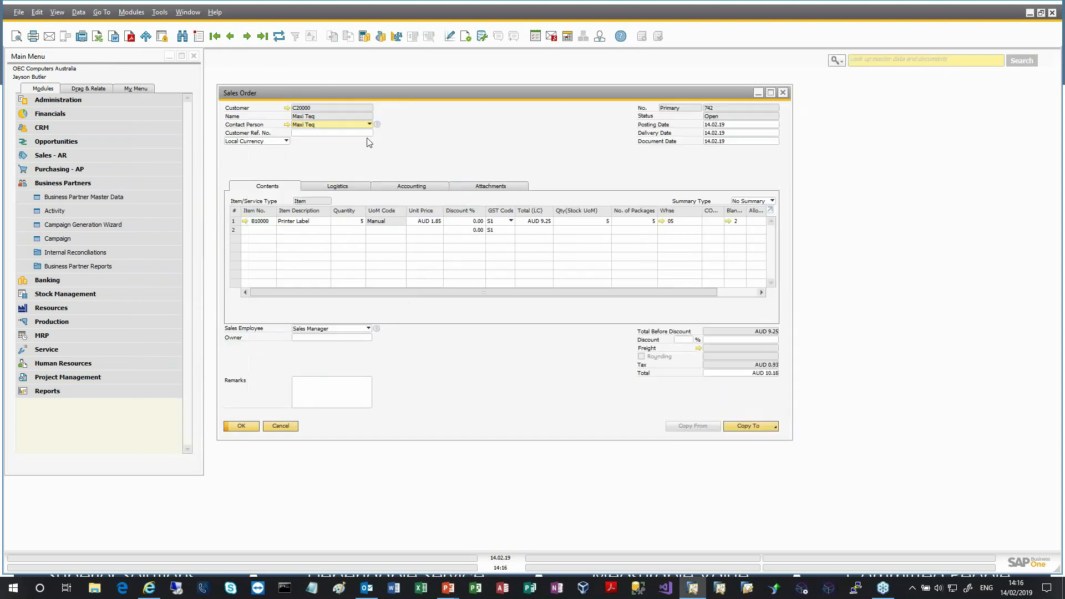
Step: Display sales order 743 and open the Document Generation Wizard for sales documents
{"action": "left_click", "coordinate": [323, 399]}
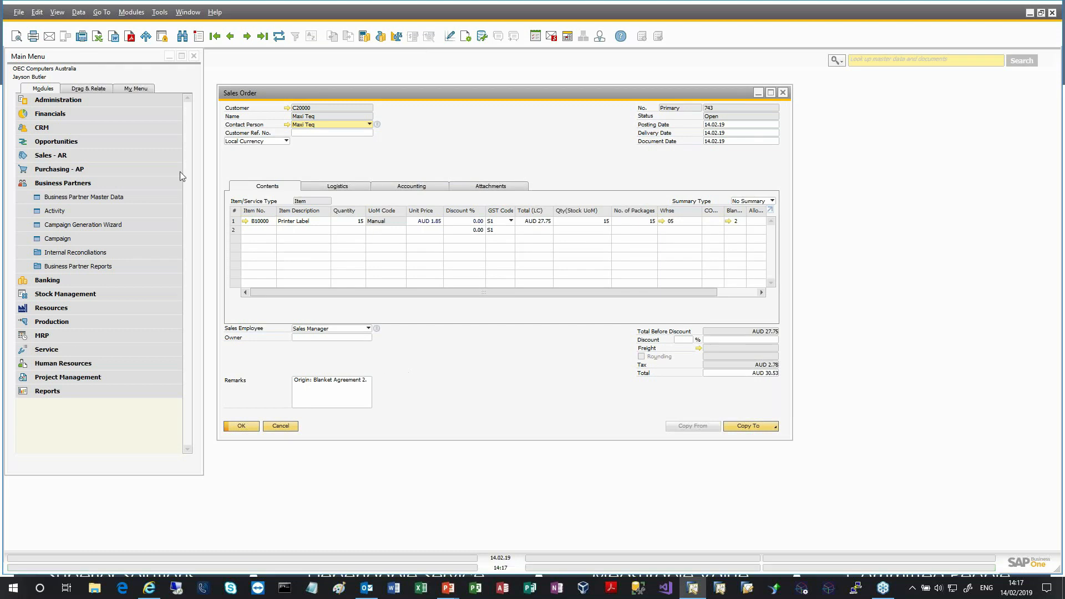
{"action": "left_click", "coordinate": [135, 151]}
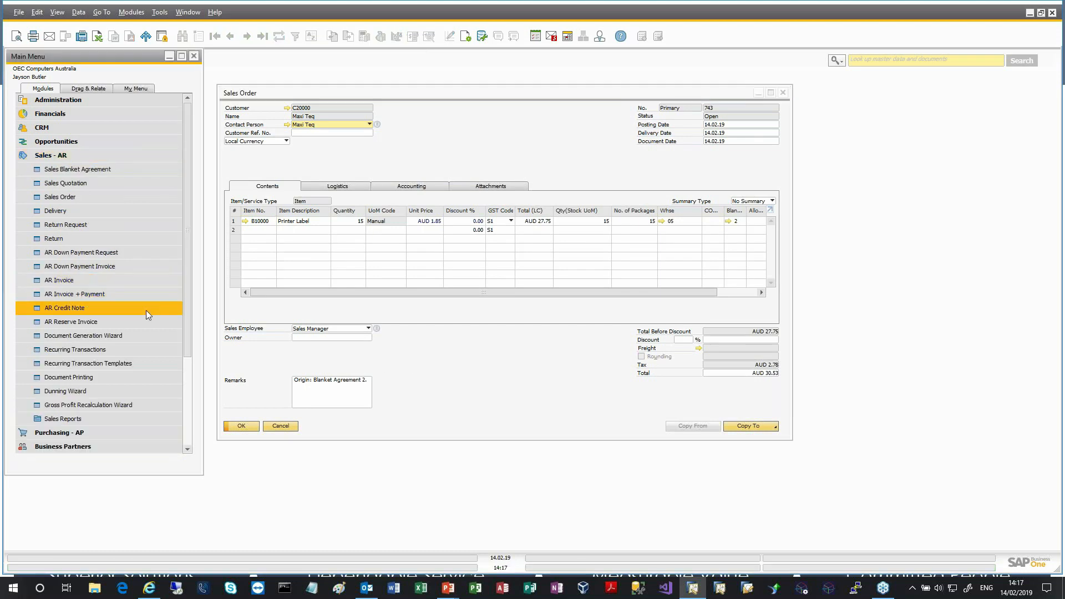
{"action": "left_click", "coordinate": [143, 334]}
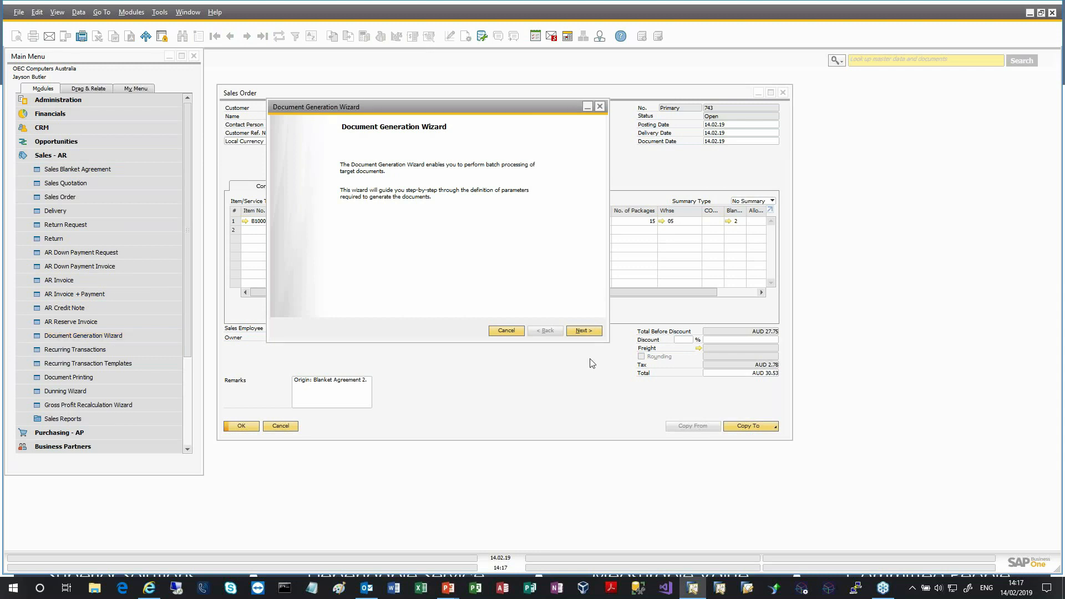
Step: Create a new parameter set named NSW Interstate with the description NSW Interstae in the Document Generation Wizard
{"action": "left_click", "coordinate": [597, 332]}
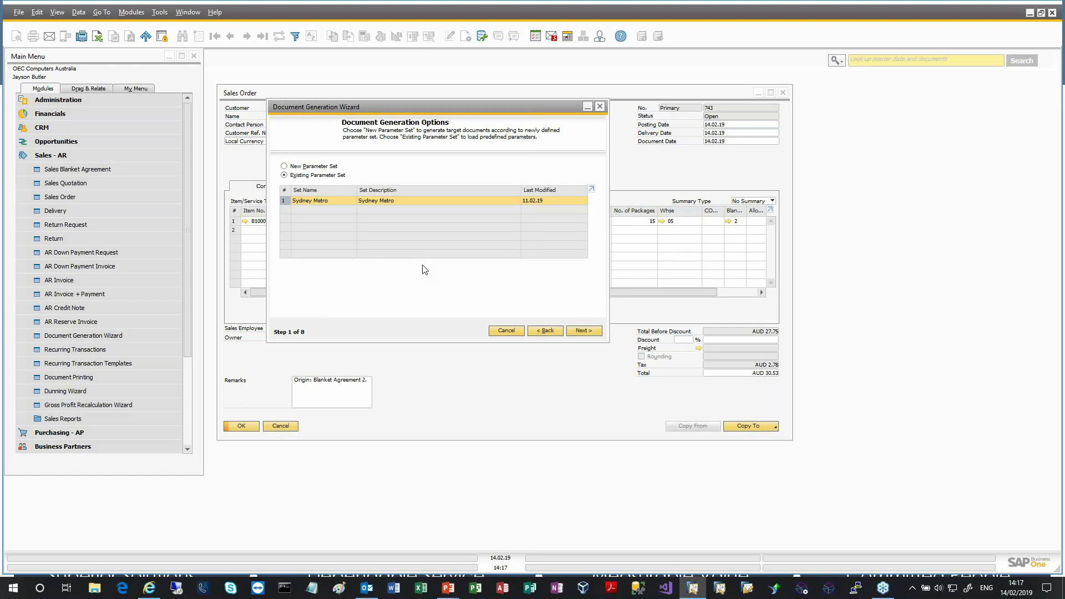
{"action": "left_click", "coordinate": [333, 166]}
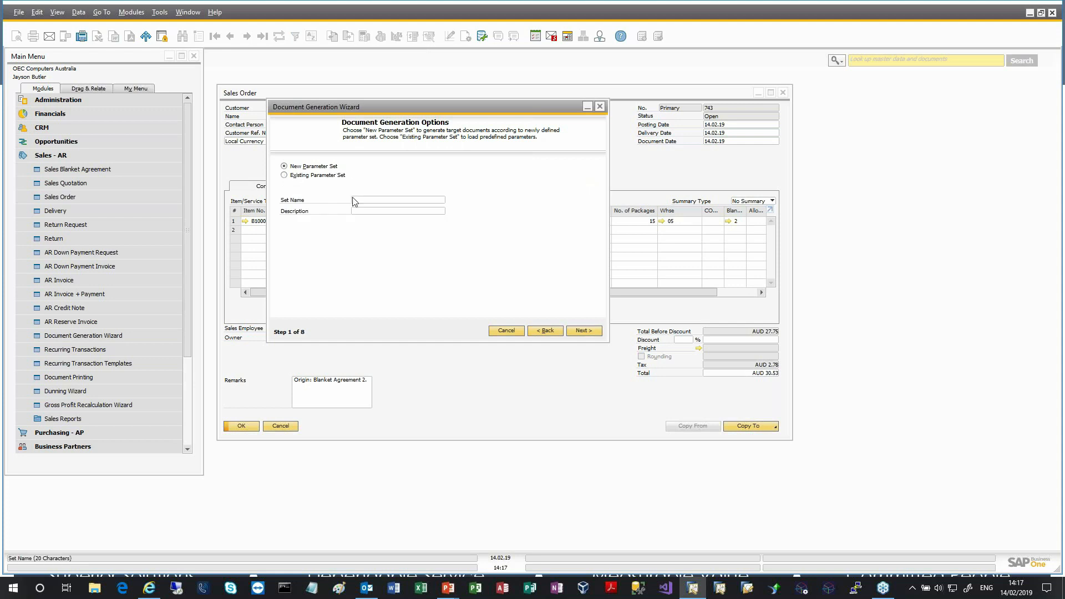
{"action": "left_click", "coordinate": [381, 200]}
{"action": "type", "text": "NSW Interstate"}
{"action": "key", "text": "Tab"}
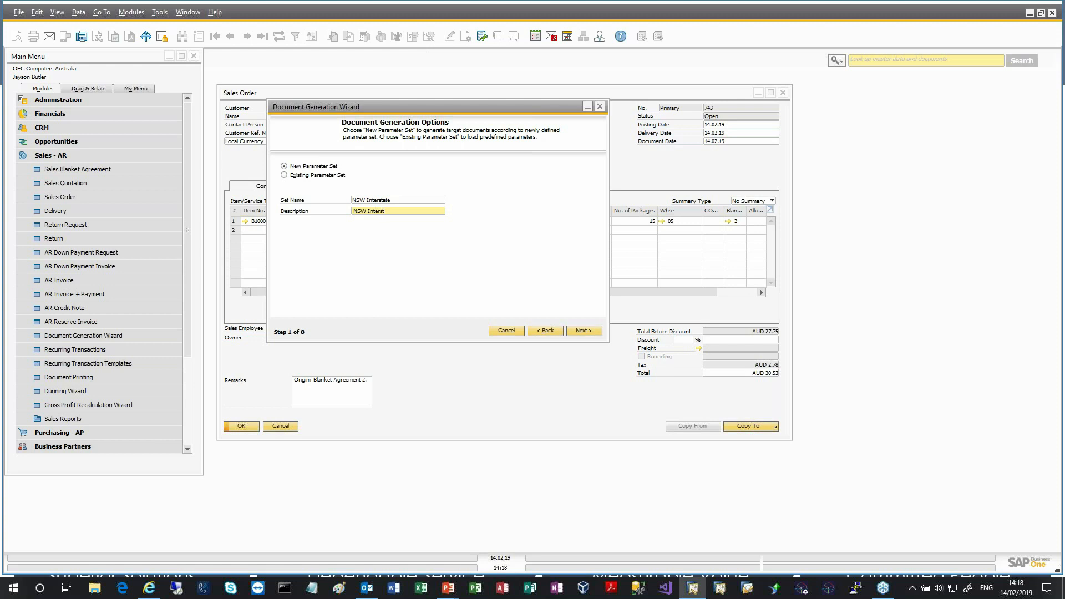
{"action": "key", "text": "shift+Tab"}
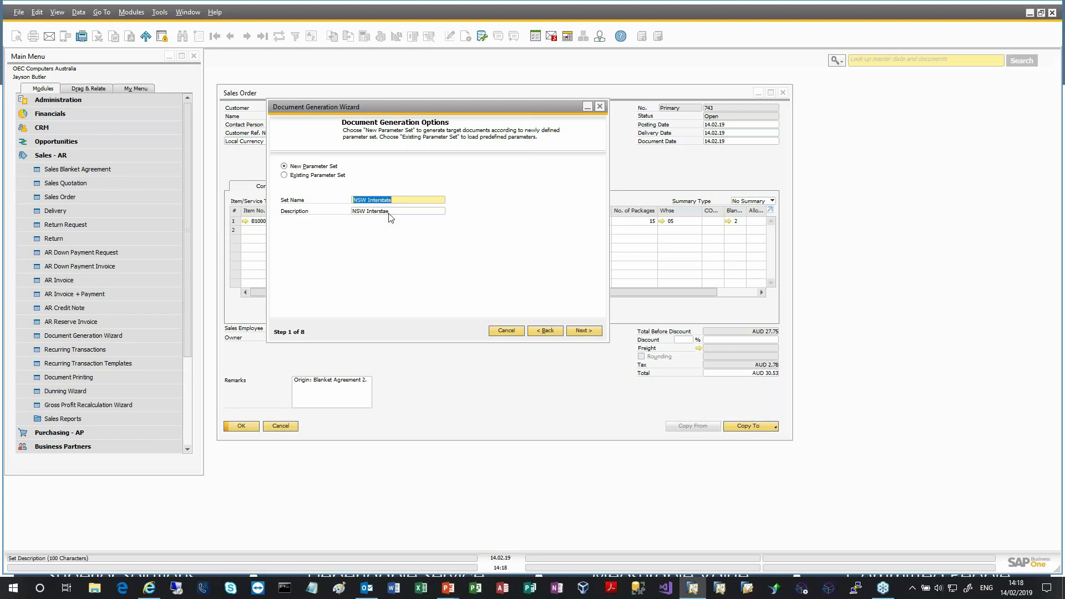
{"action": "left_click", "coordinate": [584, 331]}
Step: Set AR Invoice as the target document and Deliveries as the base documents, and proceed to the customer selection with default consolidation options
{"action": "left_click", "coordinate": [390, 166]}
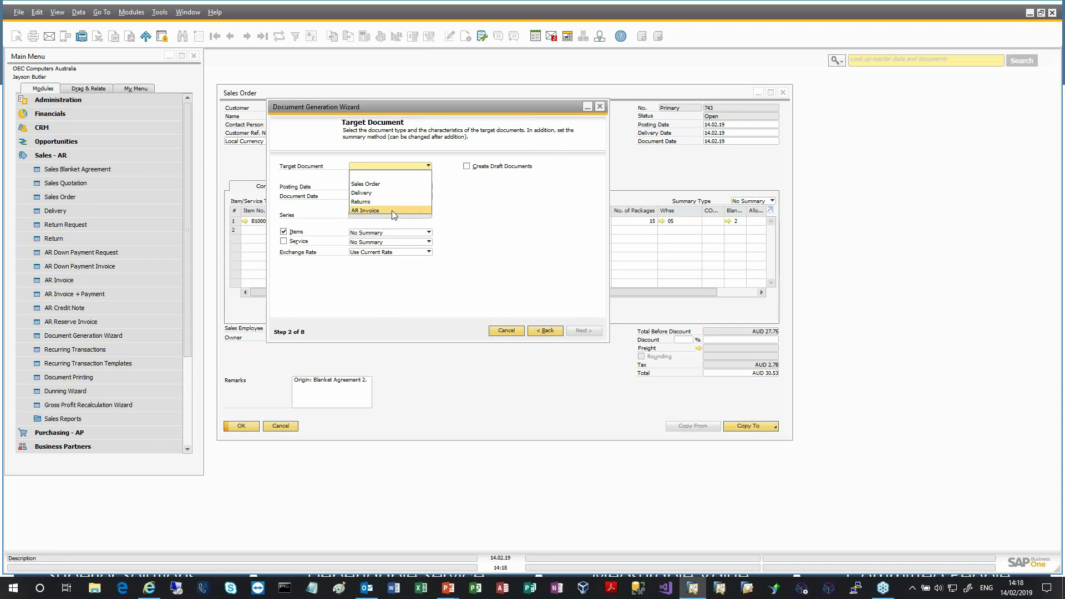
{"action": "left_click", "coordinate": [393, 210]}
{"action": "key", "text": "Return"}
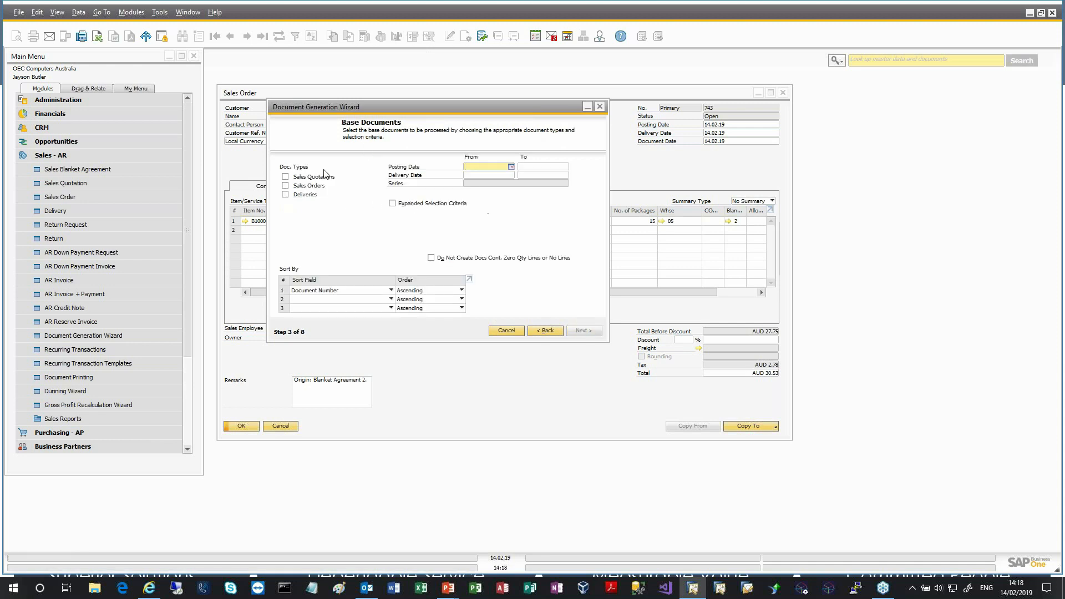
{"action": "left_click", "coordinate": [307, 195]}
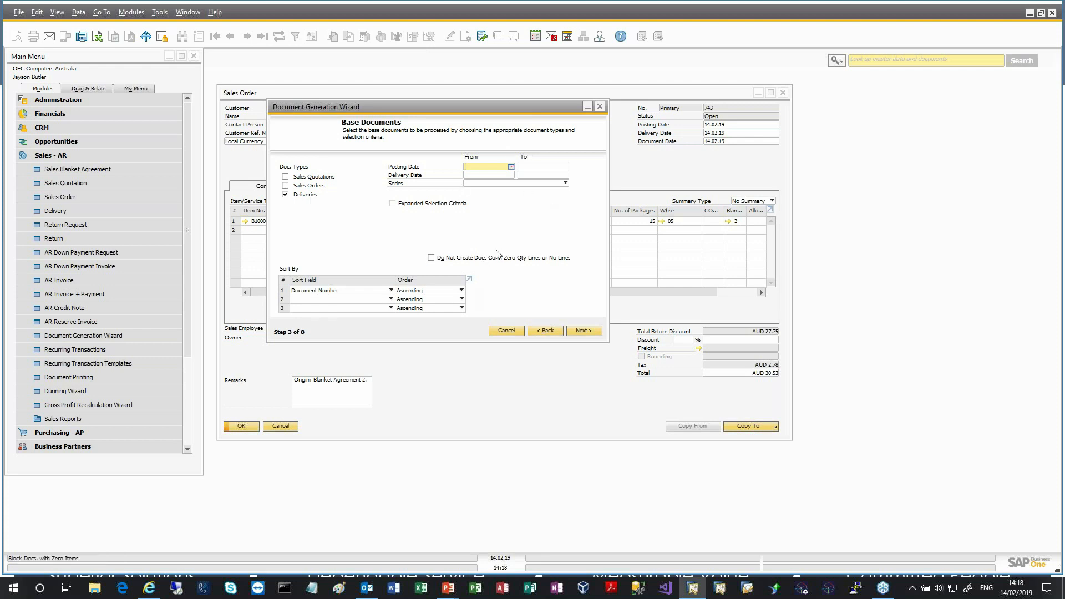
{"action": "left_click", "coordinate": [583, 331]}
{"action": "left_click", "coordinate": [584, 331]}
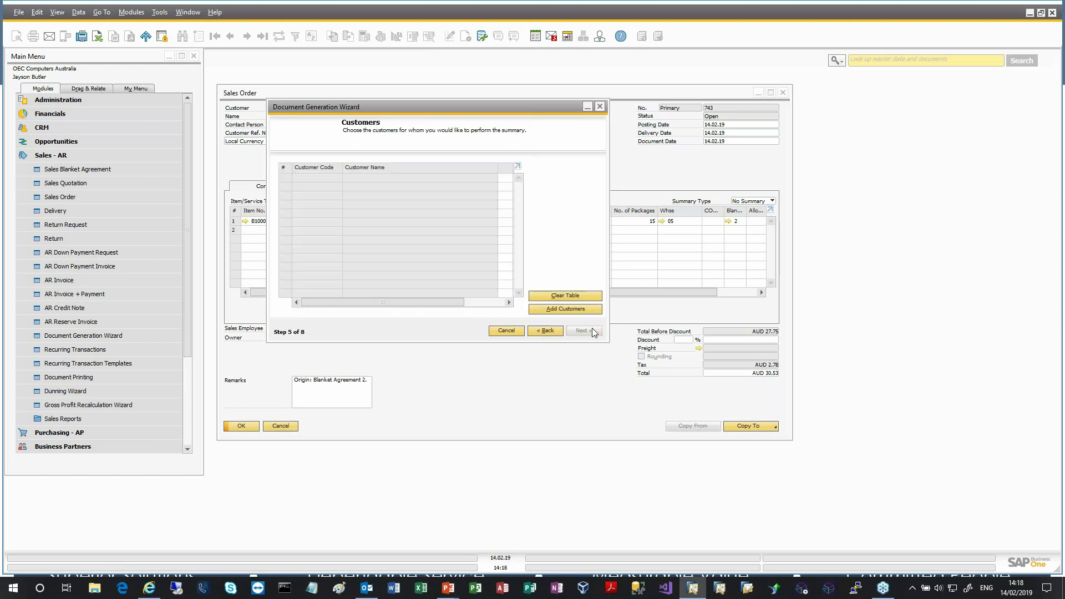
Step: Load all customers into the wizard and restrict the selection to Maxi Teq, River Inc and Mashina Corporation
{"action": "left_click", "coordinate": [578, 309]}
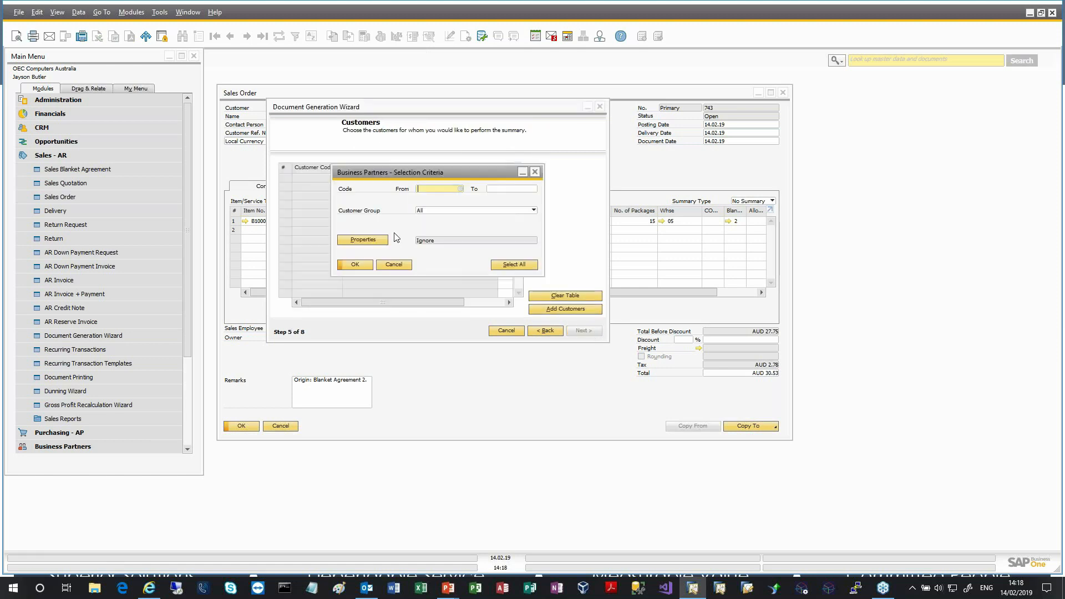
{"action": "left_click", "coordinate": [370, 265]}
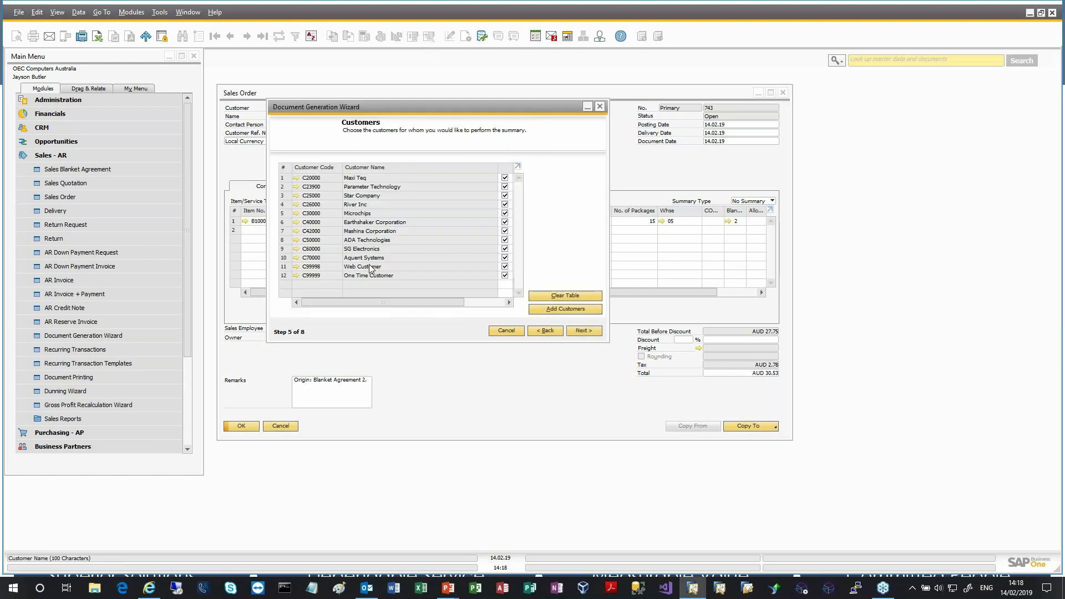
{"action": "double_click", "coordinate": [503, 168]}
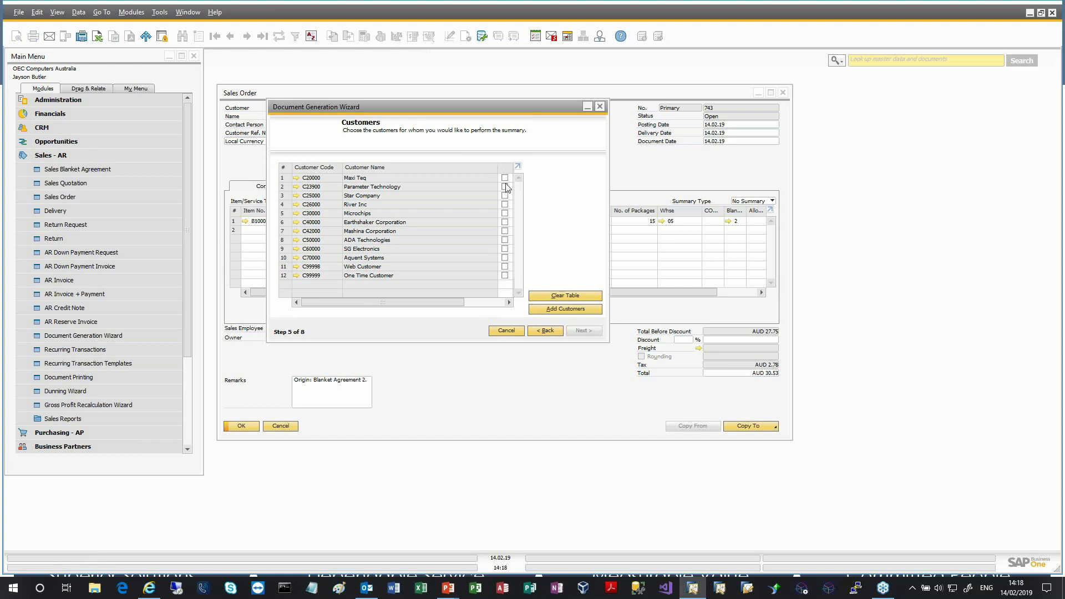
{"action": "left_click", "coordinate": [505, 177]}
{"action": "left_click", "coordinate": [504, 204]}
{"action": "left_click", "coordinate": [505, 232]}
{"action": "left_click", "coordinate": [584, 330]}
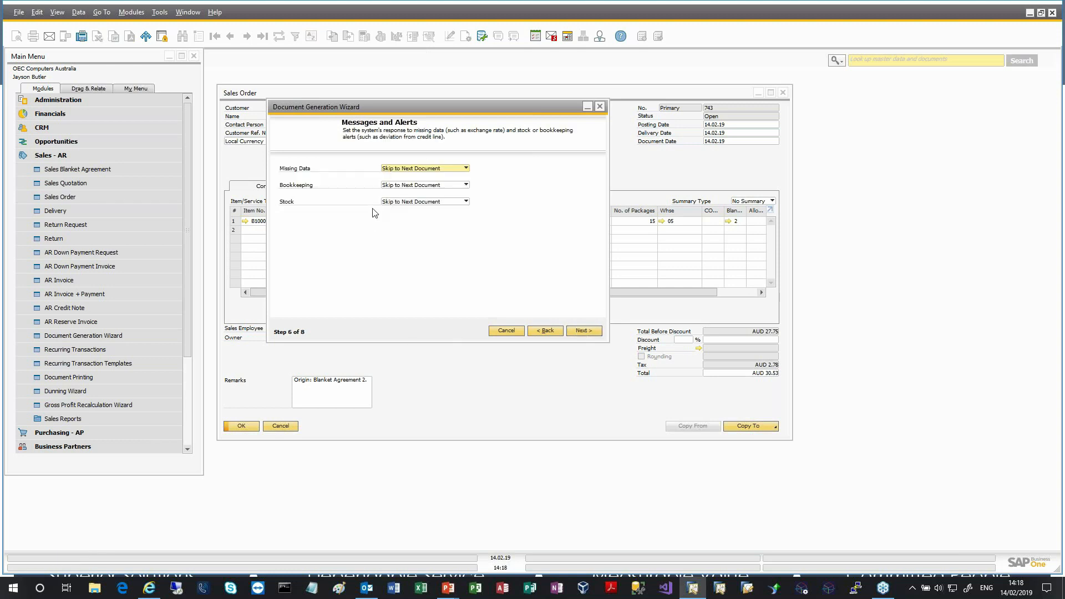
Step: Keep Skip to Next Document for all alerts, save the parameter set and execute the generation, and finish the wizard after its summary report
{"action": "left_click", "coordinate": [412, 168]}
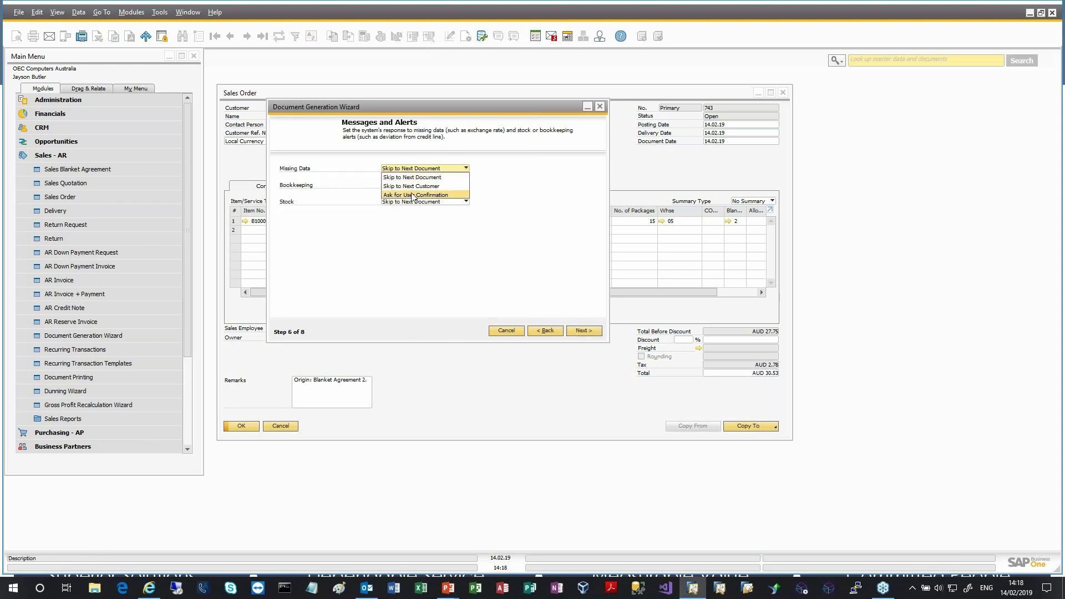
{"action": "left_click", "coordinate": [549, 258]}
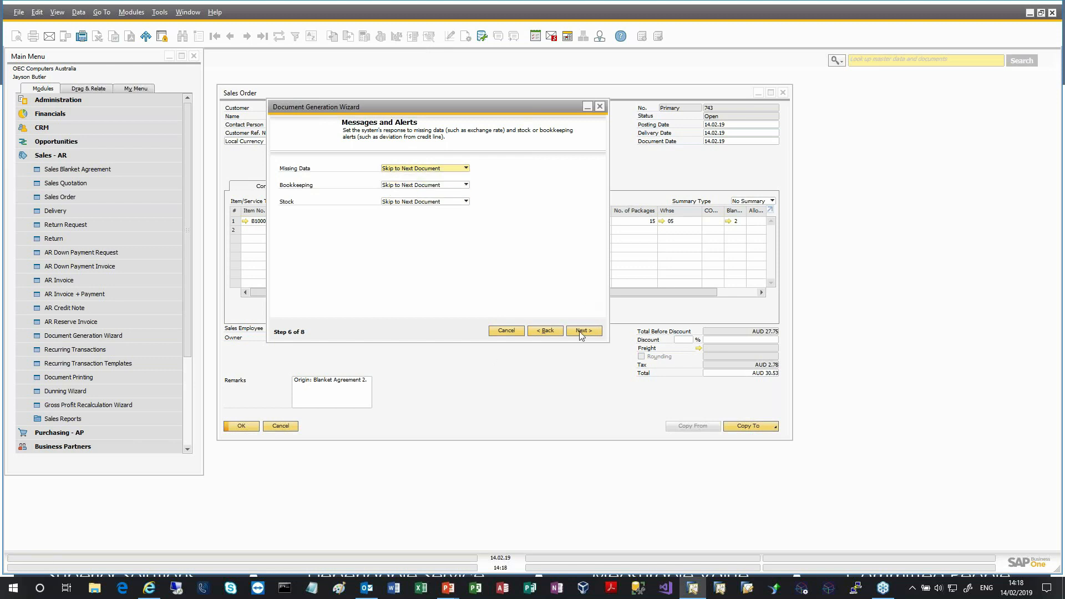
{"action": "left_click", "coordinate": [589, 332]}
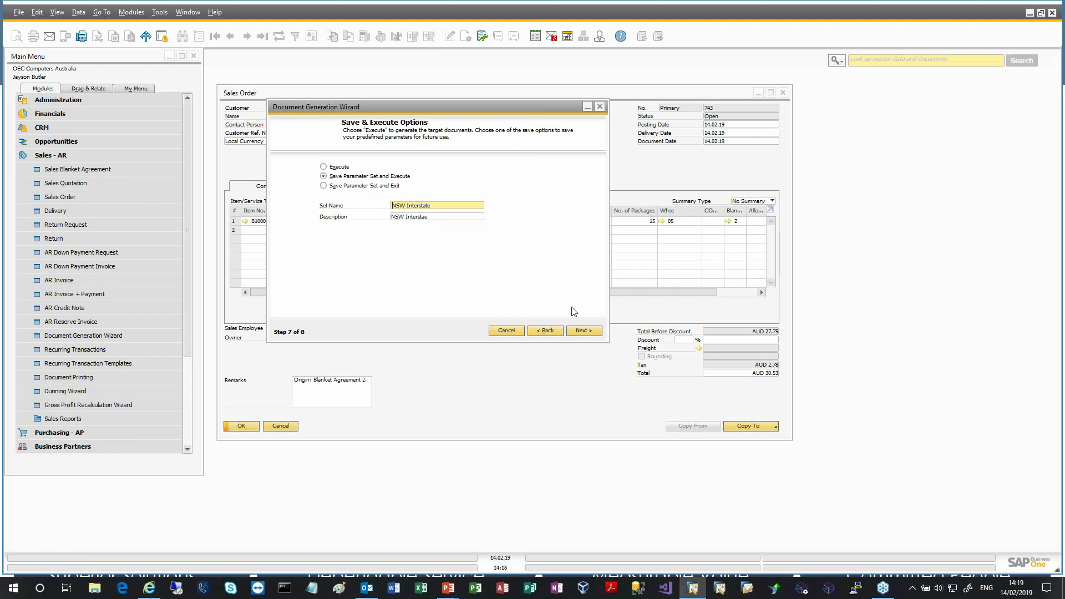
{"action": "left_click", "coordinate": [588, 332]}
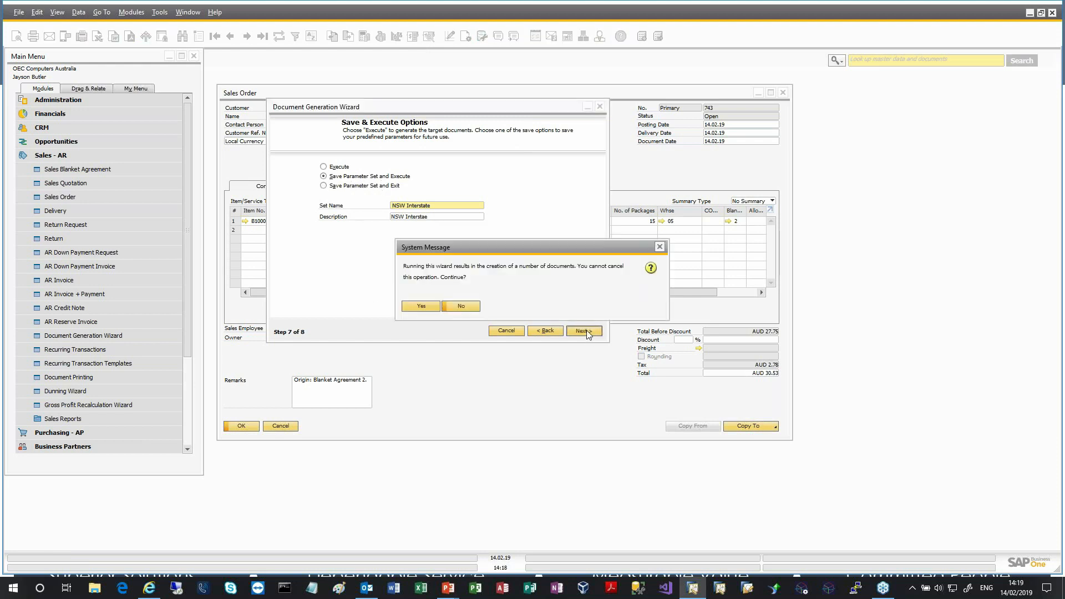
{"action": "left_click", "coordinate": [436, 304]}
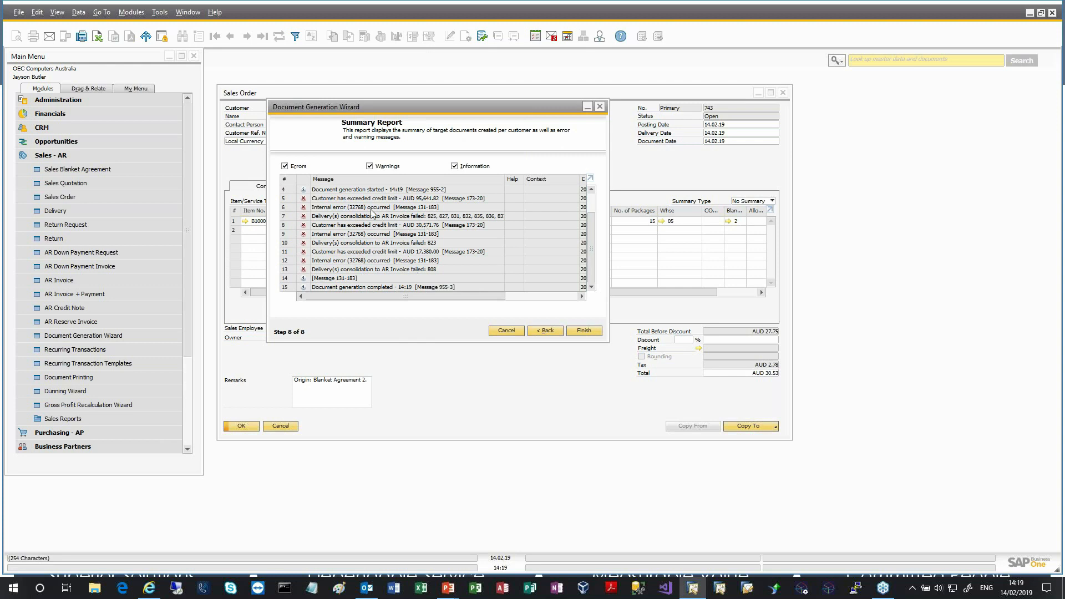
{"action": "left_click", "coordinate": [584, 331]}
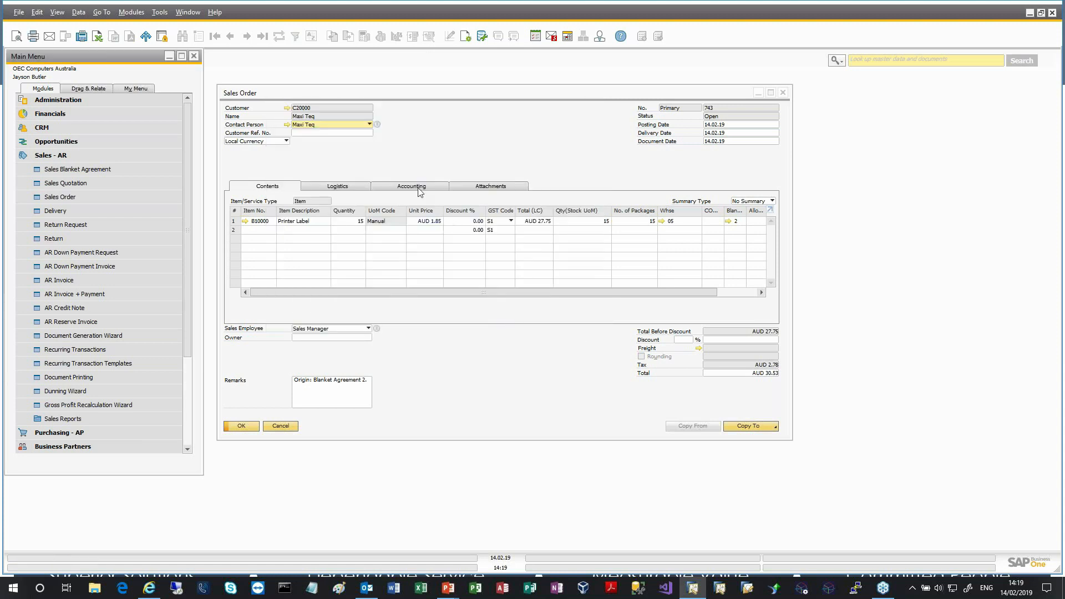
Step: Reopen the Document Generation Wizard to check the existing parameter sets, and cancel it
{"action": "left_click", "coordinate": [84, 336]}
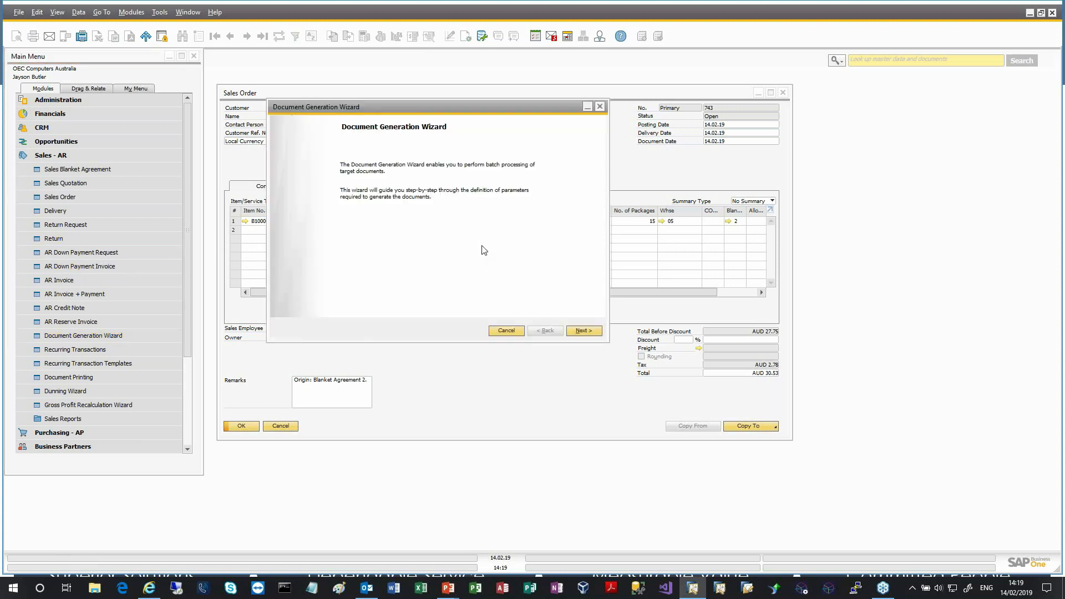
{"action": "left_click", "coordinate": [584, 330]}
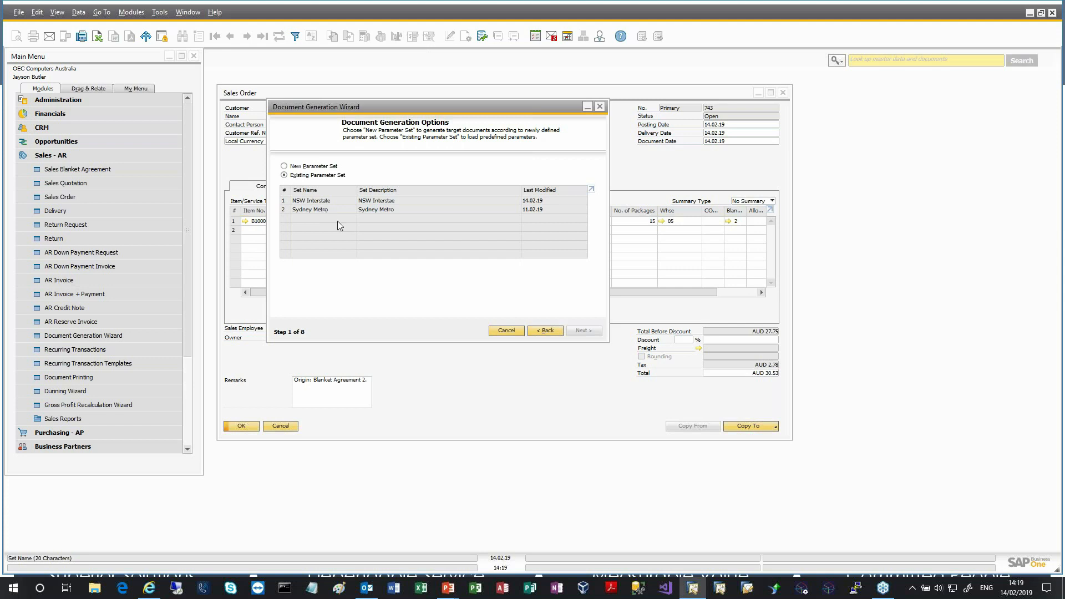
{"action": "left_click", "coordinate": [503, 330]}
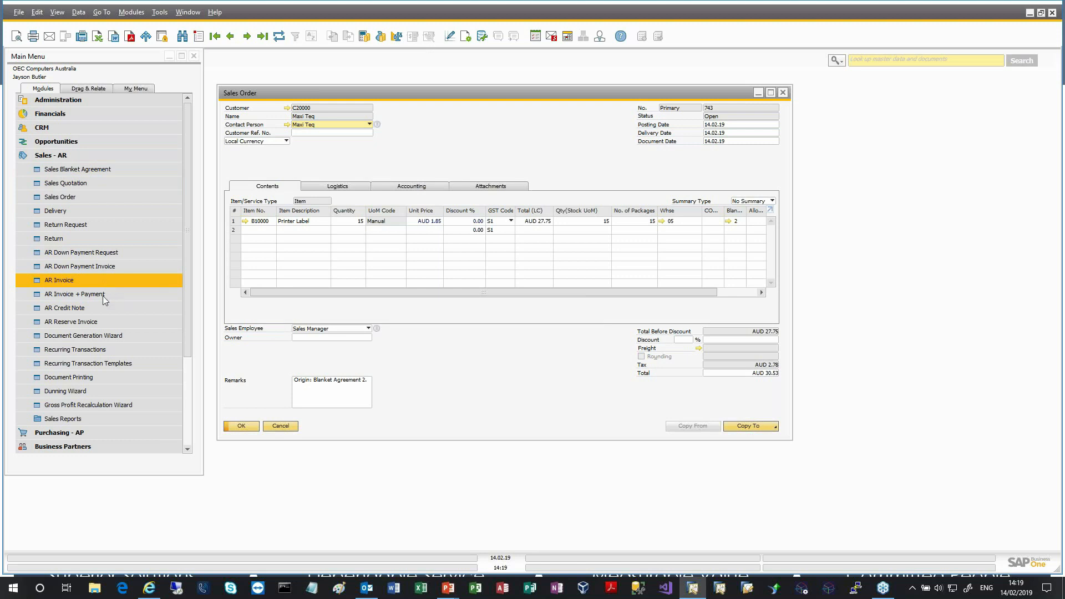
Step: List the open, not yet printed AR invoices in Document Printing, select invoice 821, and cancel without printing
{"action": "left_click", "coordinate": [131, 378]}
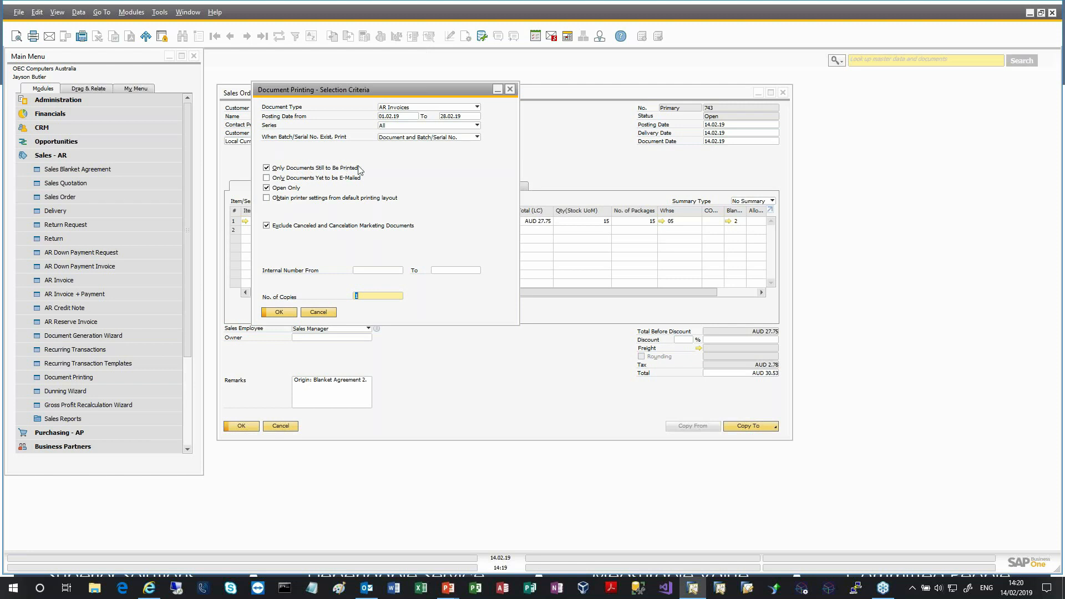
{"action": "left_click", "coordinate": [286, 169]}
{"action": "left_click", "coordinate": [295, 172]}
{"action": "left_click", "coordinate": [294, 188]}
{"action": "left_click", "coordinate": [294, 189]}
{"action": "left_click", "coordinate": [279, 312]}
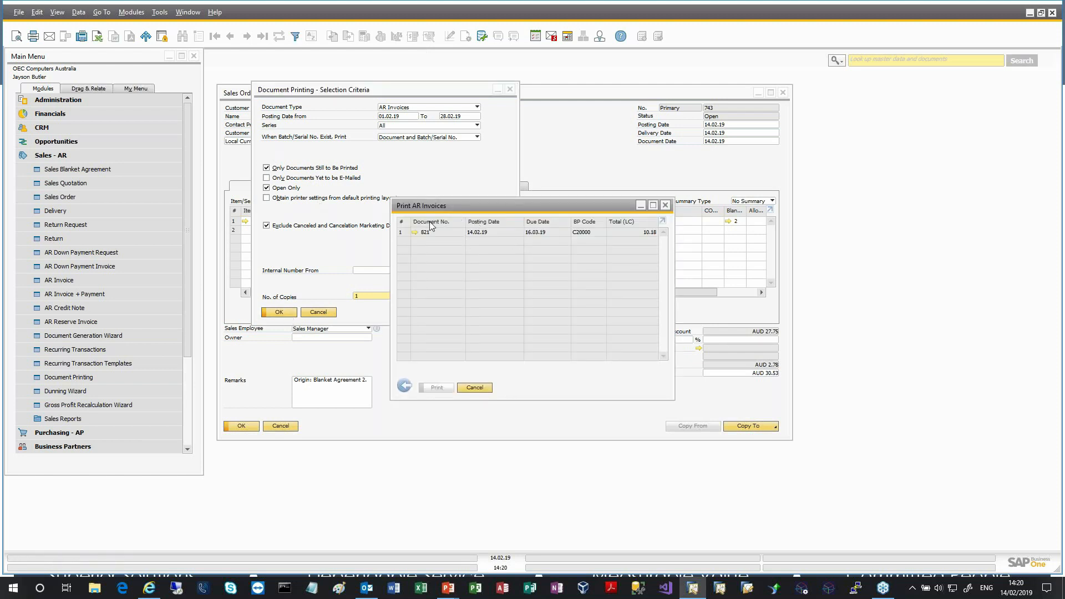
{"action": "left_click", "coordinate": [405, 233]}
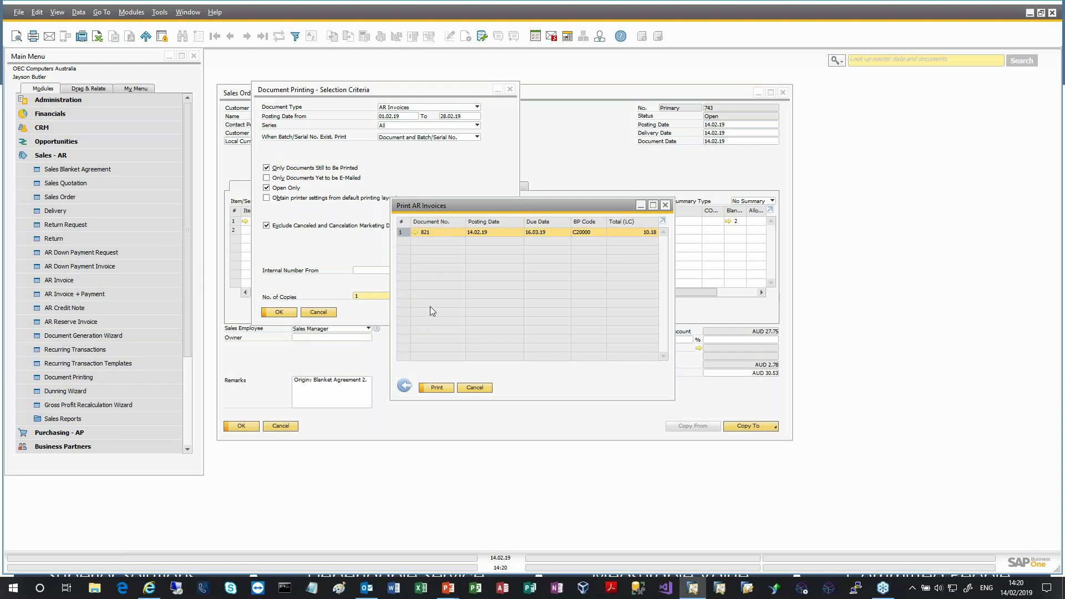
{"action": "left_click", "coordinate": [484, 390]}
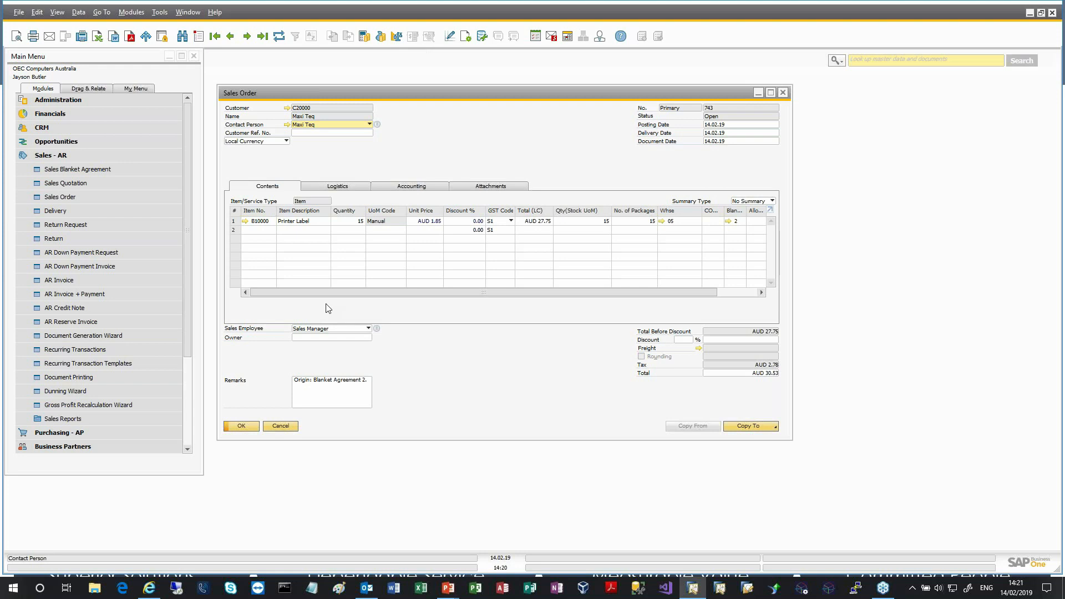
Step: Close the sales order, review the recurring transactions scheduled for today, and cancel their confirmation without executing any
{"action": "left_click", "coordinate": [292, 428]}
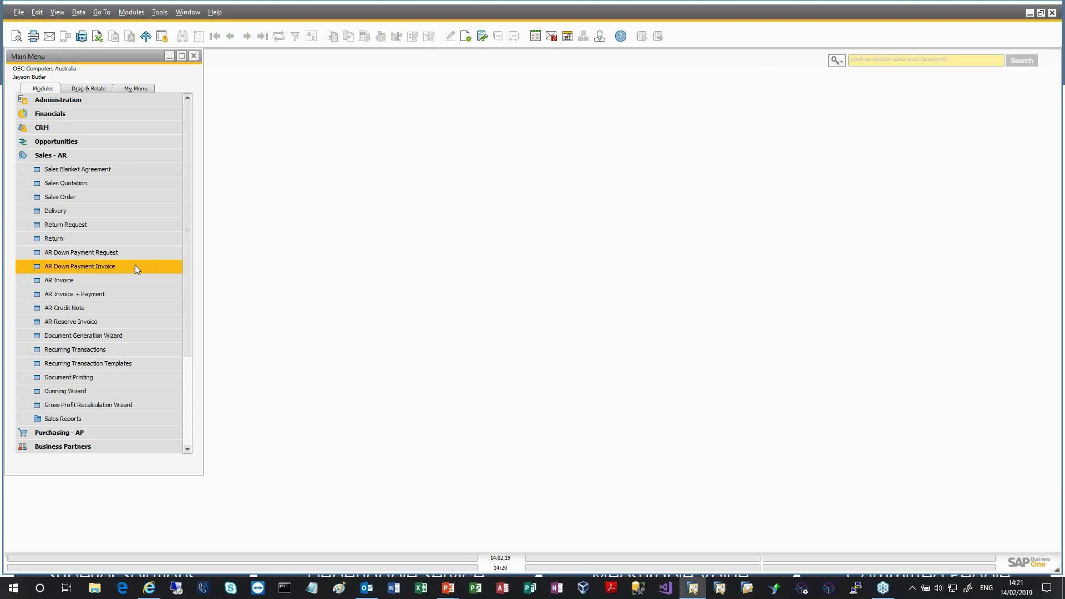
{"action": "left_click", "coordinate": [121, 351]}
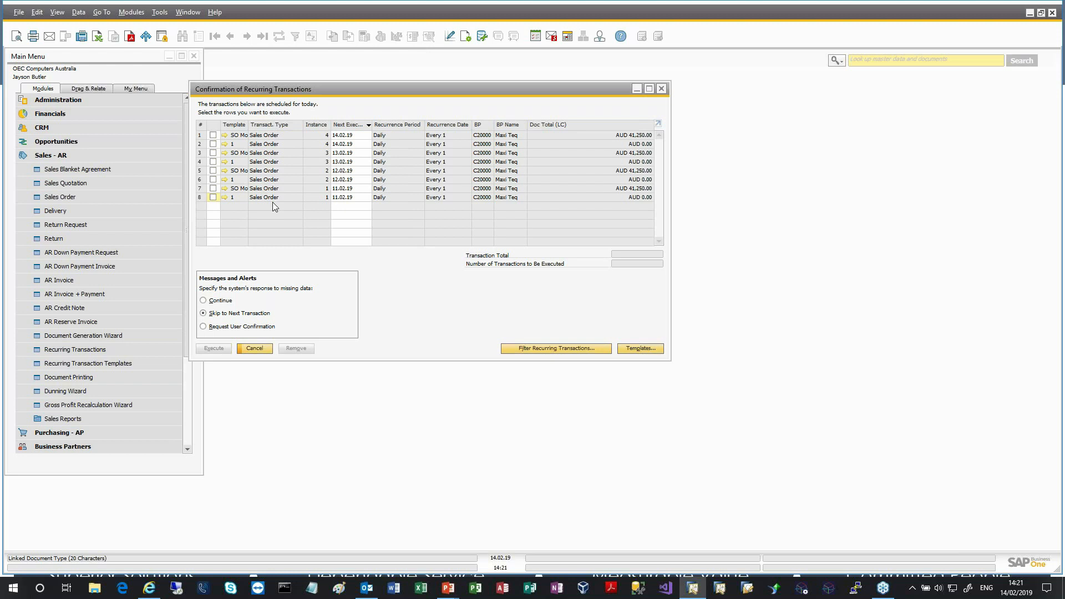
{"action": "left_click", "coordinate": [261, 347]}
Step: Add a recurring transaction template named SOMon2 with the type Sales Order
{"action": "left_click", "coordinate": [131, 364]}
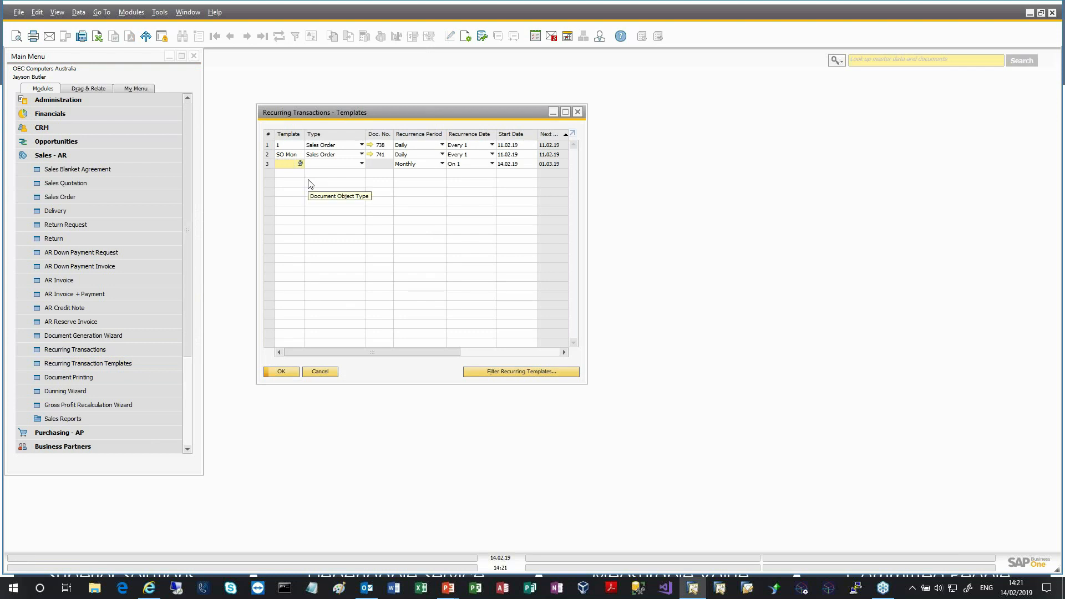
{"action": "type", "text": "SOMon2"}
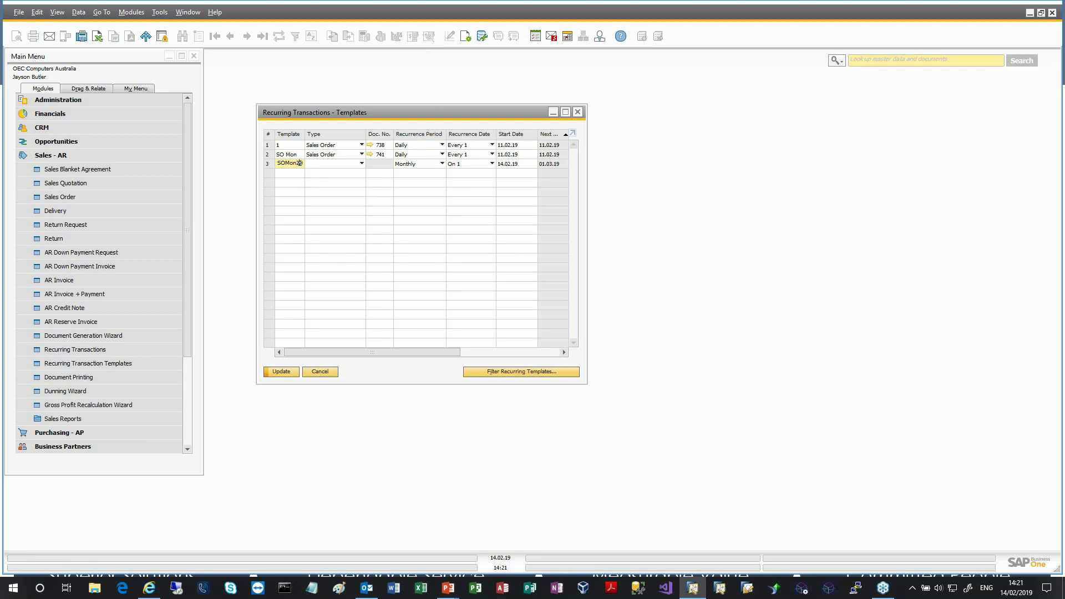
{"action": "key", "text": "Tab"}
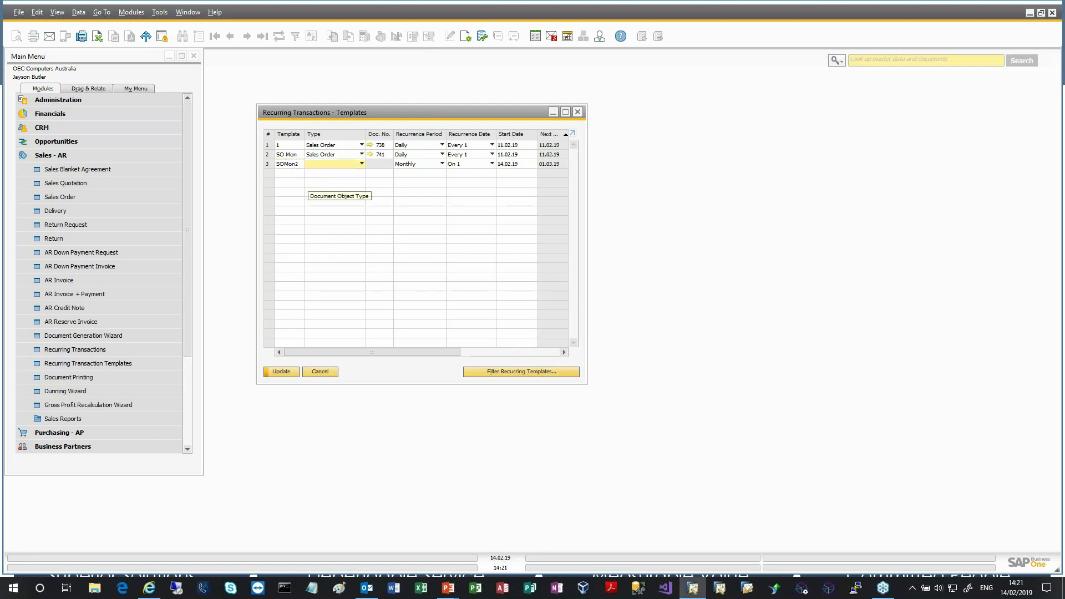
{"action": "left_click", "coordinate": [355, 164]}
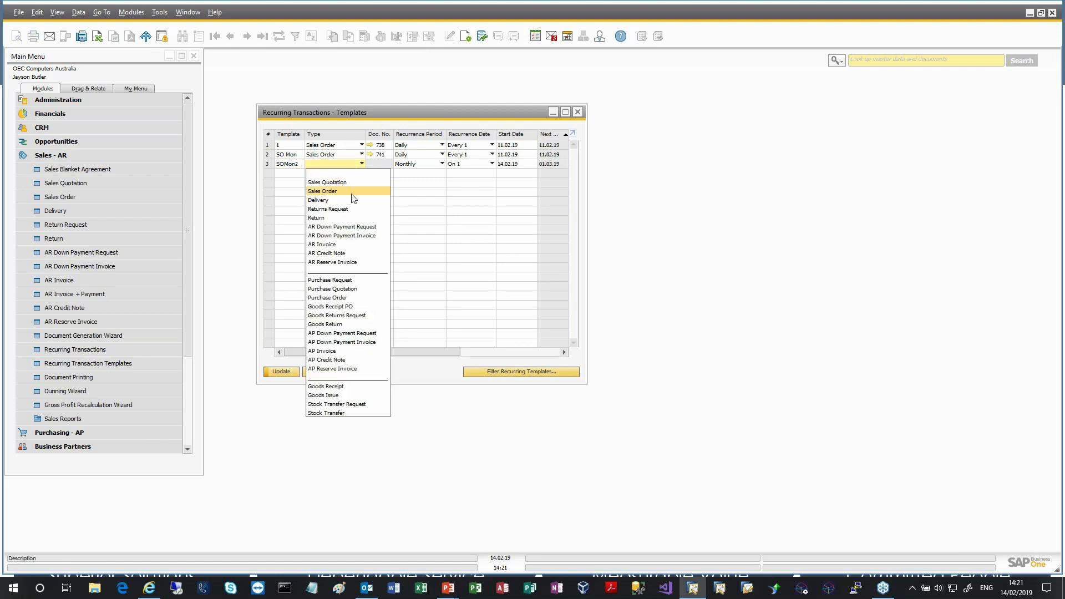
{"action": "left_click", "coordinate": [353, 192]}
{"action": "left_click", "coordinate": [380, 166]}
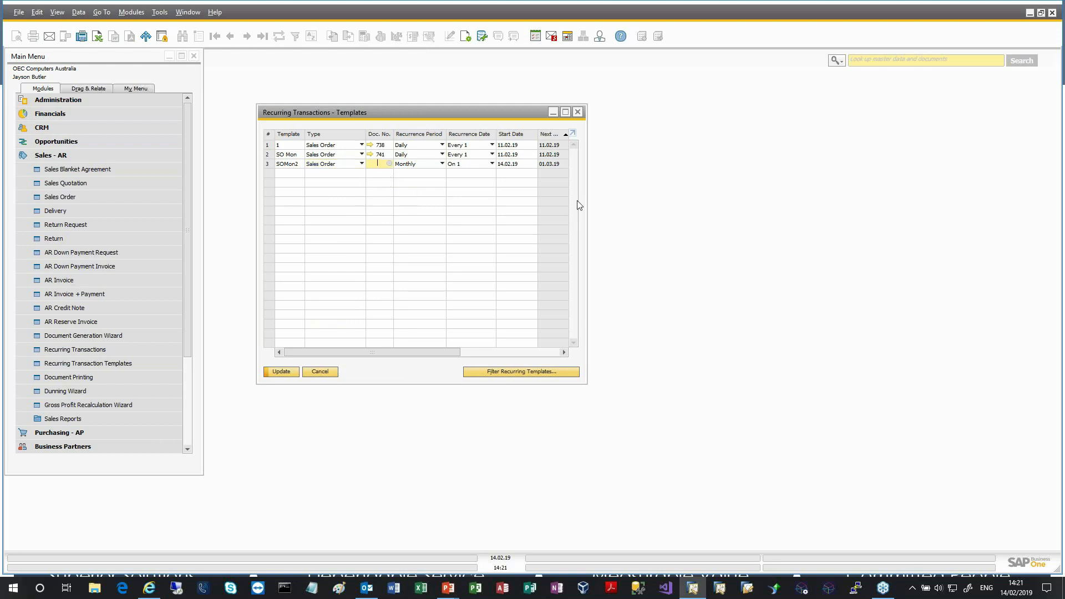
Step: Widen the templates window to show all columns and set the recurrence period of SOMon2 to Daily
{"action": "left_click_drag", "start_coordinate": [587, 201], "coordinate": [855, 218]}
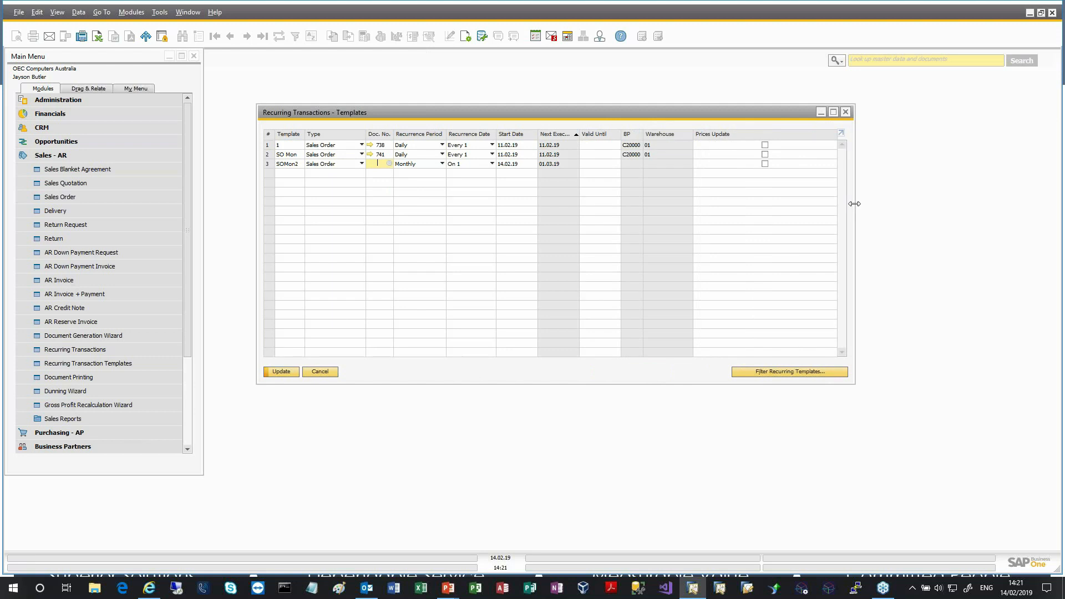
{"action": "left_click", "coordinate": [424, 167]}
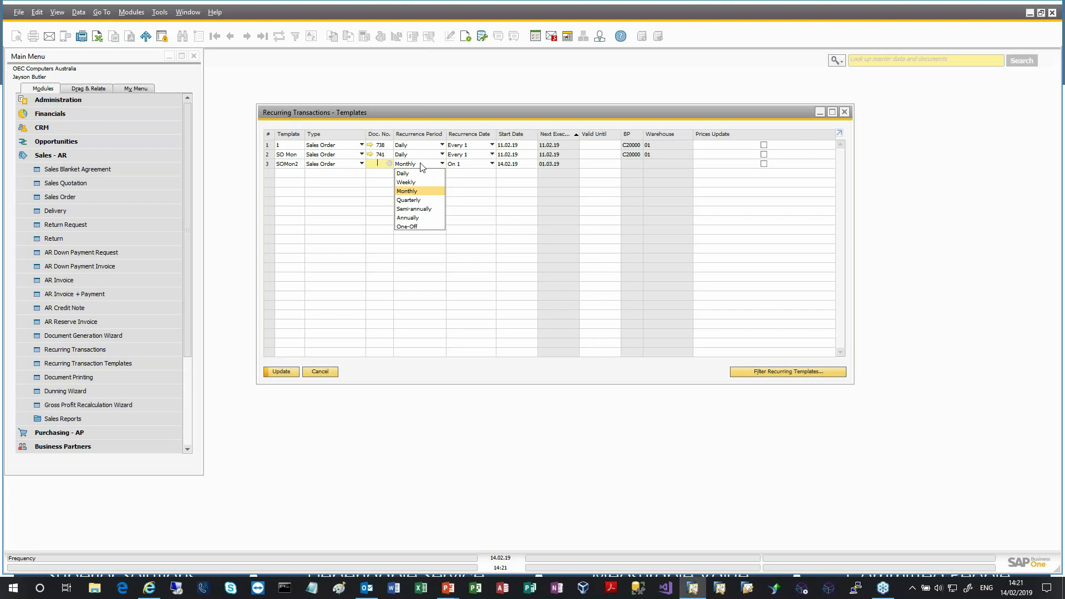
{"action": "left_click", "coordinate": [412, 173]}
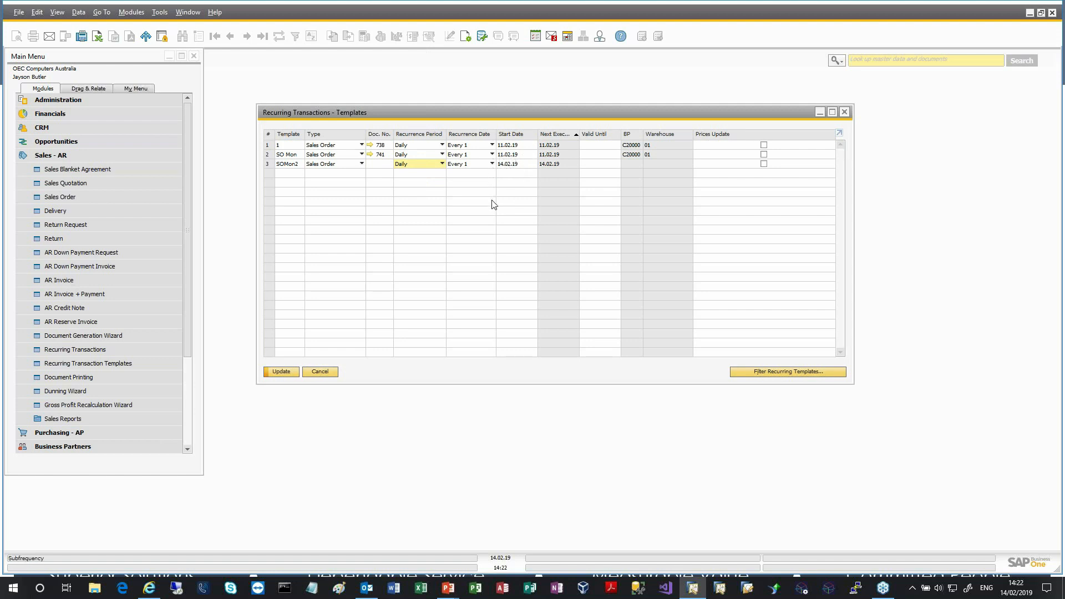
Step: Create a new sales order document for the SOMon2 template with Maxi Teq as the customer
{"action": "left_click", "coordinate": [387, 165]}
{"action": "left_click", "coordinate": [389, 163]}
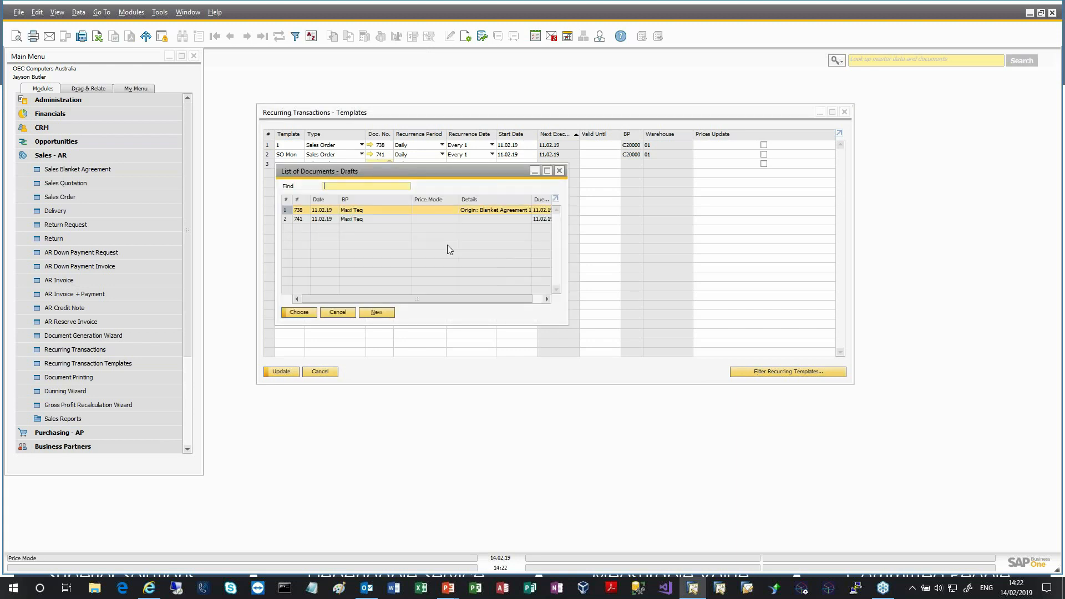
{"action": "left_click", "coordinate": [377, 312]}
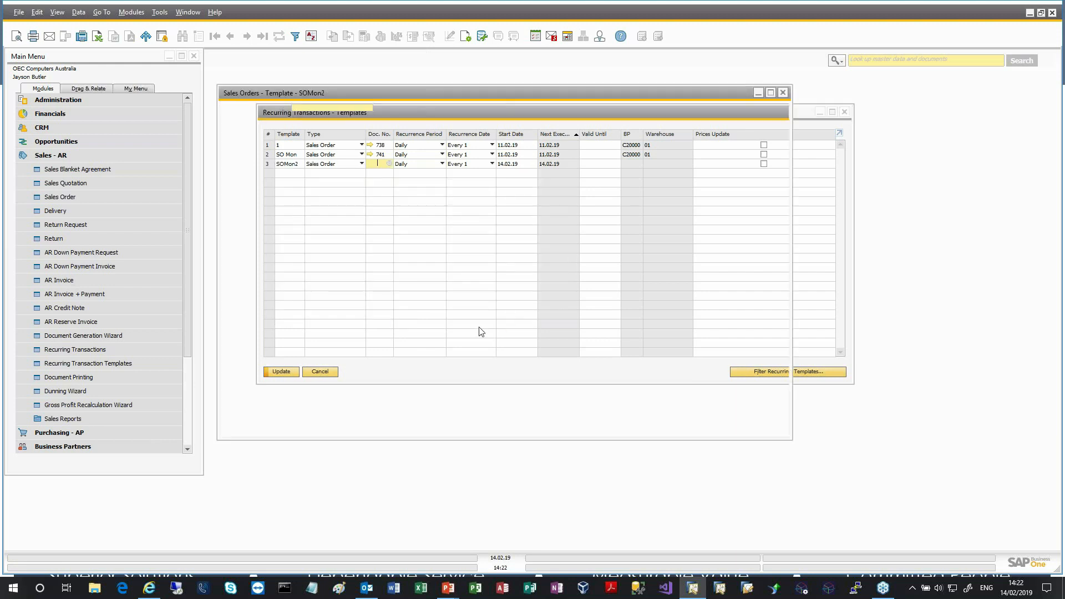
{"action": "type", "text": "C2000"}
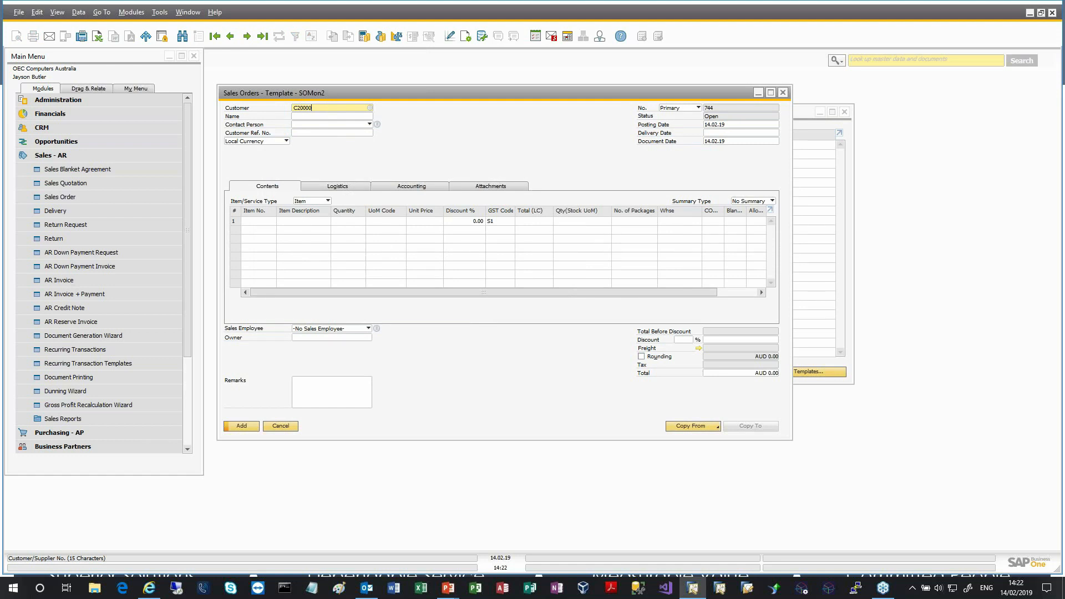
{"action": "type", "text": "0"}
{"action": "key", "text": "Tab"}
{"action": "type", "text": "t"}
{"action": "key", "text": "Tab"}
Step: Enter item B10000 Printer Label with quantity 20 in the template sales order and add the document
{"action": "left_click", "coordinate": [267, 221]}
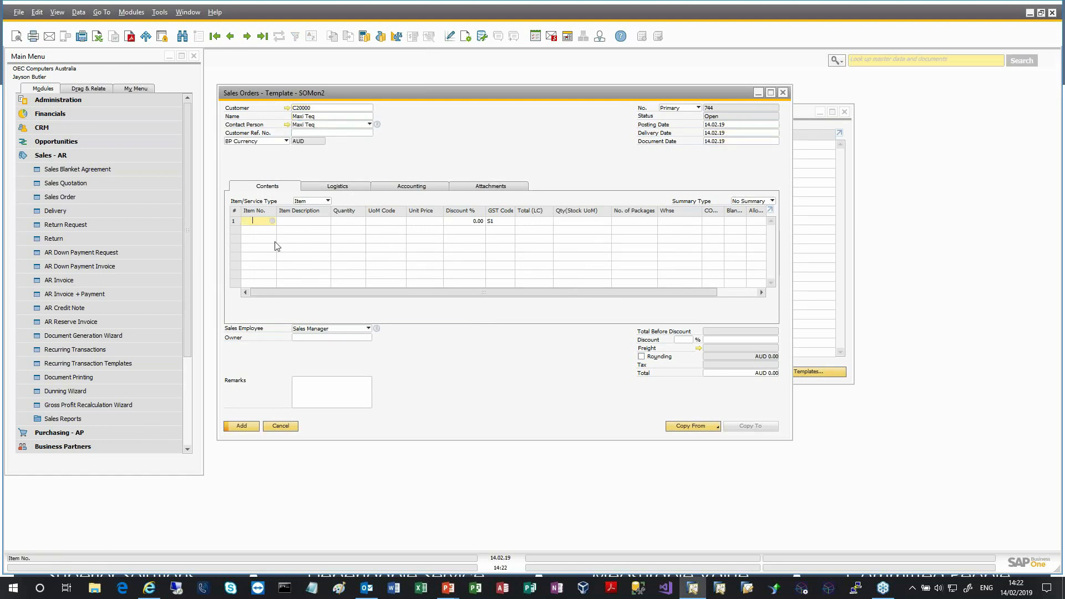
{"action": "type", "text": "A"}
{"action": "type", "text": "10000"}
{"action": "key", "text": "Tab"}
{"action": "key", "text": "Tab"}
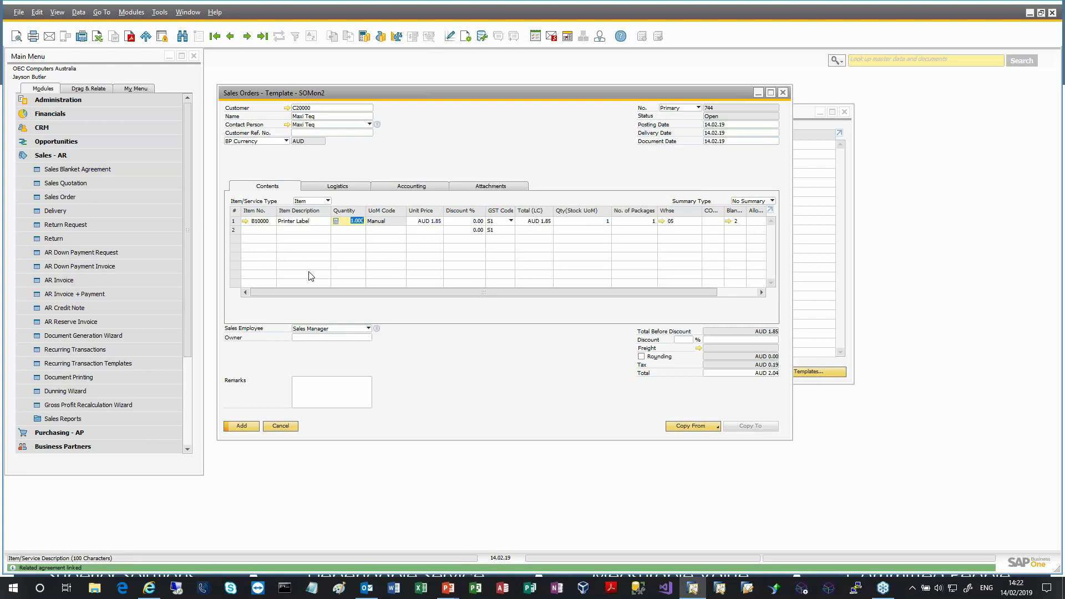
{"action": "type", "text": "20"}
{"action": "key", "text": "Tab"}
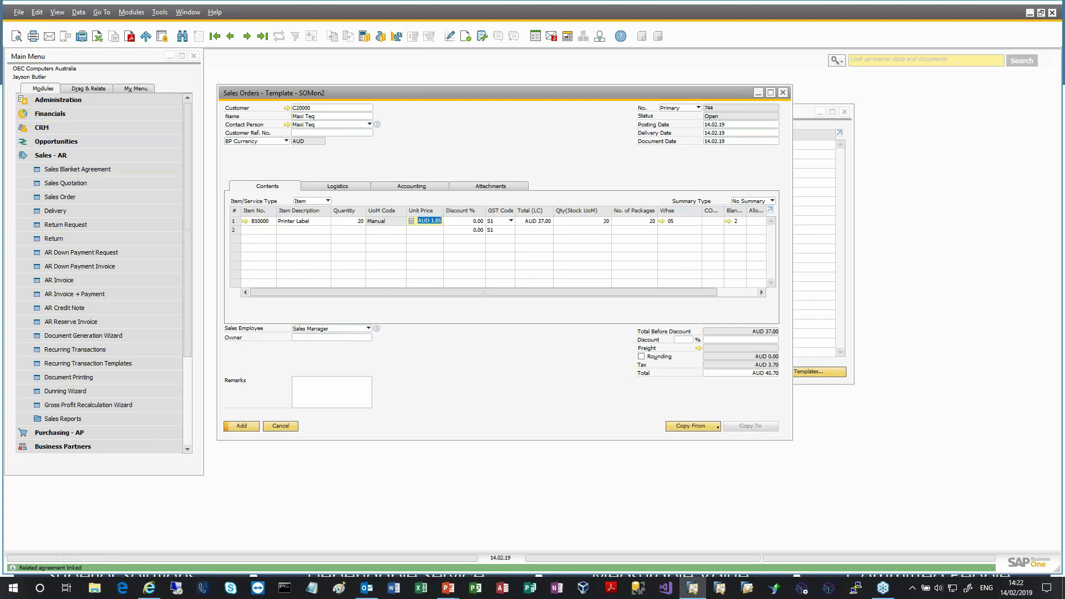
{"action": "left_click", "coordinate": [242, 427]}
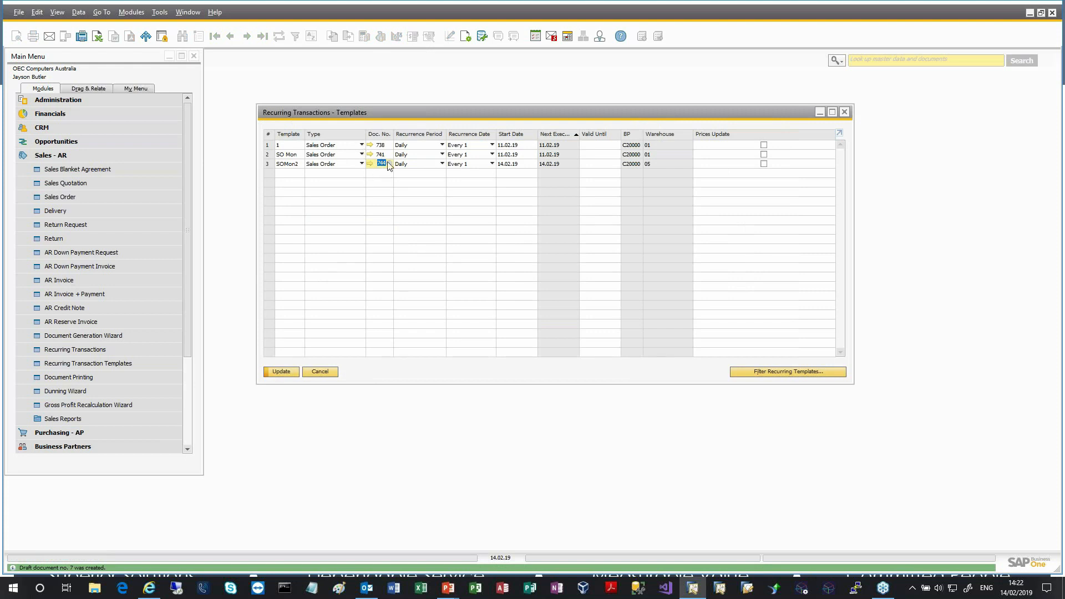
Step: Set the selection criteria of the Document Drafts Report and run it to list the sales order drafts
{"action": "left_click", "coordinate": [72, 419]}
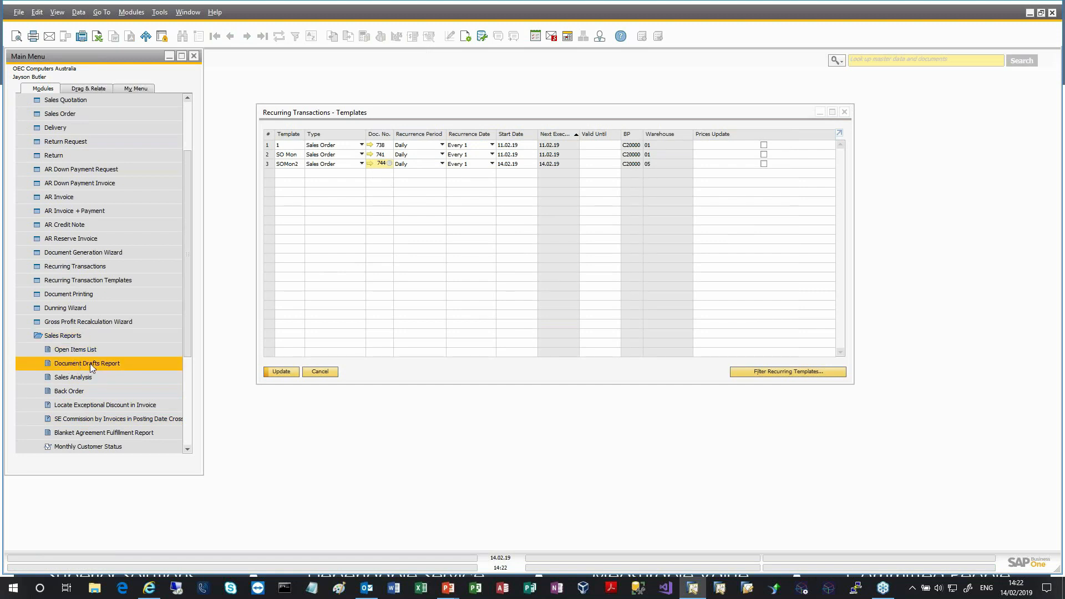
{"action": "left_click", "coordinate": [92, 364]}
{"action": "left_click", "coordinate": [437, 242]}
{"action": "left_click", "coordinate": [410, 350]}
{"action": "left_click", "coordinate": [420, 250]}
{"action": "left_click", "coordinate": [420, 267]}
{"action": "left_click", "coordinate": [420, 276]}
{"action": "left_click", "coordinate": [420, 285]}
{"action": "left_click", "coordinate": [420, 303]}
{"action": "left_click", "coordinate": [420, 294]}
{"action": "left_click", "coordinate": [420, 312]}
{"action": "left_click", "coordinate": [424, 405]}
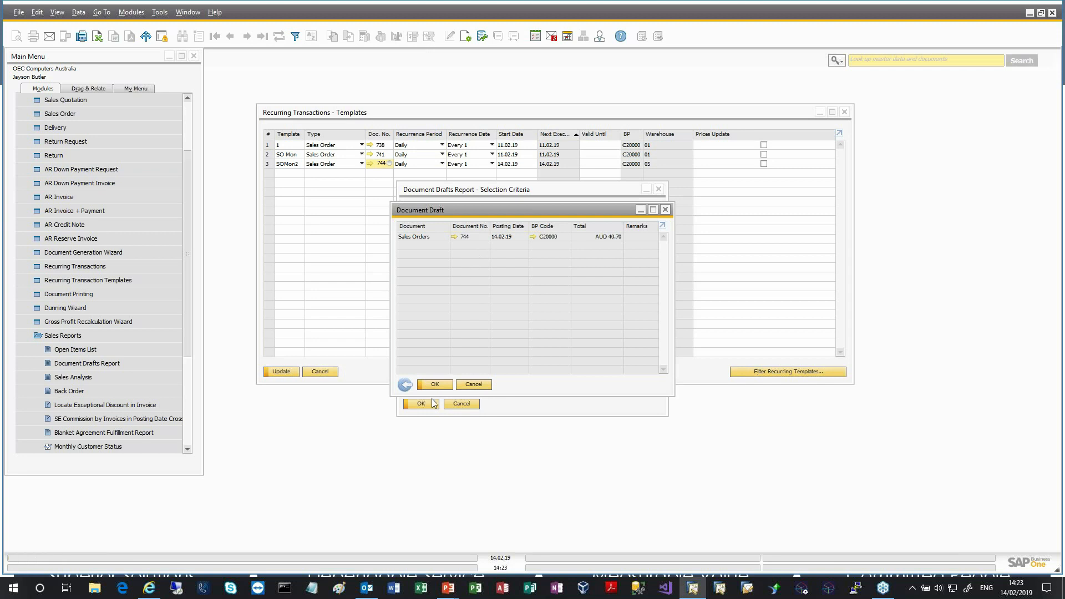
Step: Open the listed sales order draft to review it, and close both the draft and the drafts report
{"action": "double_click", "coordinate": [424, 239]}
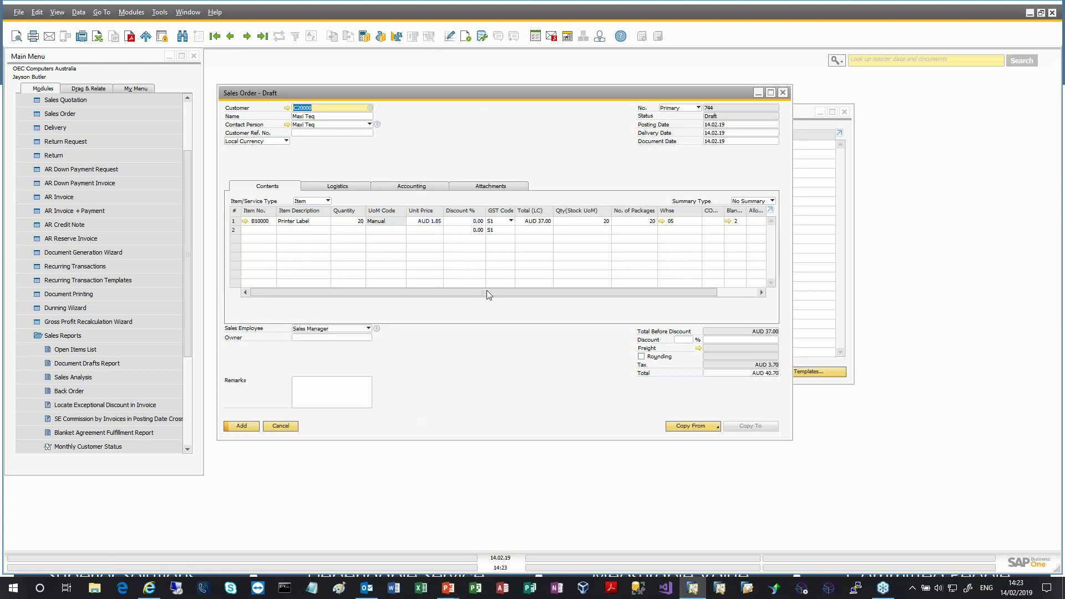
{"action": "left_click", "coordinate": [783, 93]}
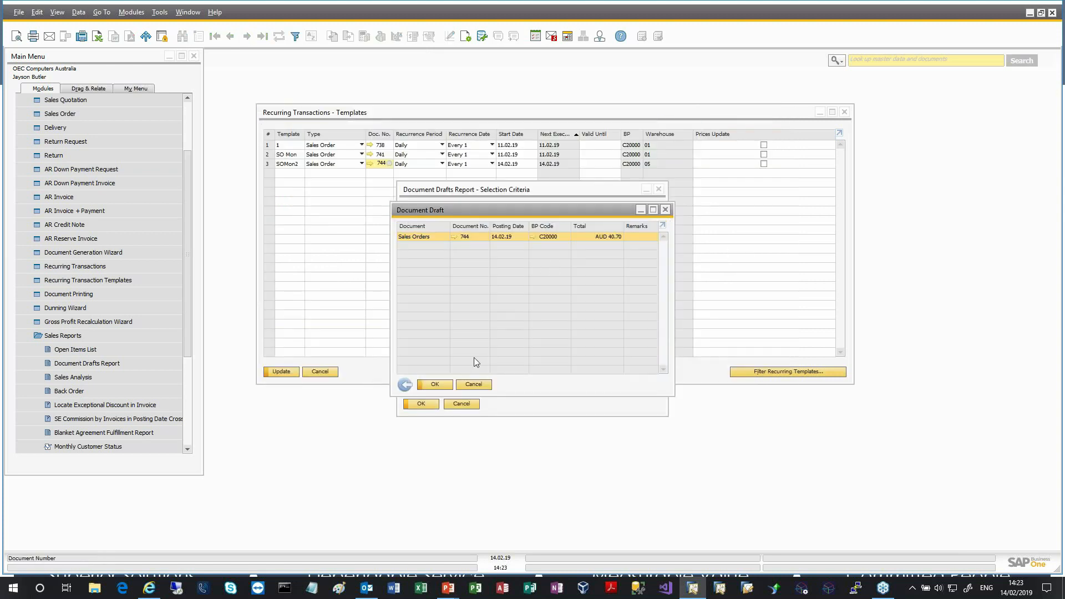
{"action": "left_click", "coordinate": [474, 384]}
Step: Save the recurring transaction templates with the new SOMon2 entry and close the templates window
{"action": "left_click", "coordinate": [286, 371]}
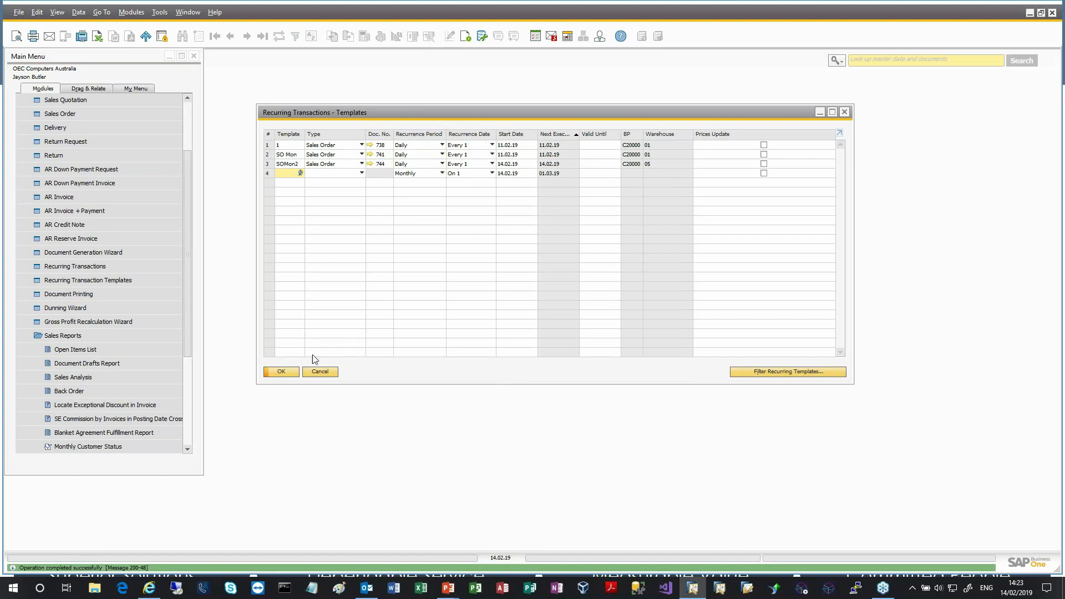
{"action": "left_click", "coordinate": [298, 371]}
Step: Display the recurring transactions of Maxi Teq's latest sales blanket agreement
{"action": "scroll", "coordinate": [114, 187], "scroll_direction": "up", "scroll_amount": 2}
{"action": "left_click", "coordinate": [94, 129]}
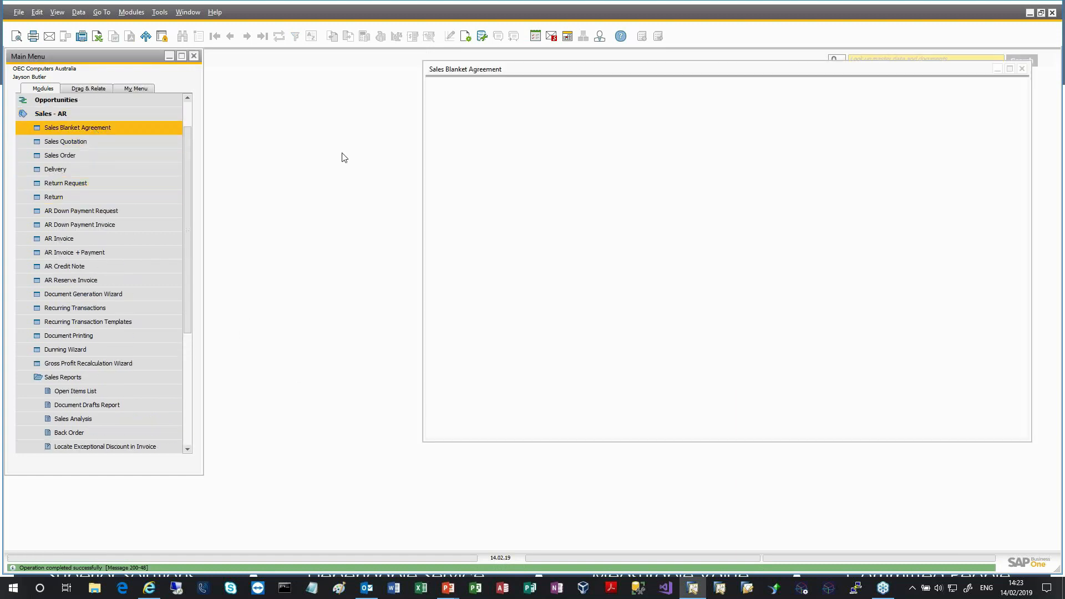
{"action": "left_click_drag", "start_coordinate": [636, 73], "coordinate": [463, 68]}
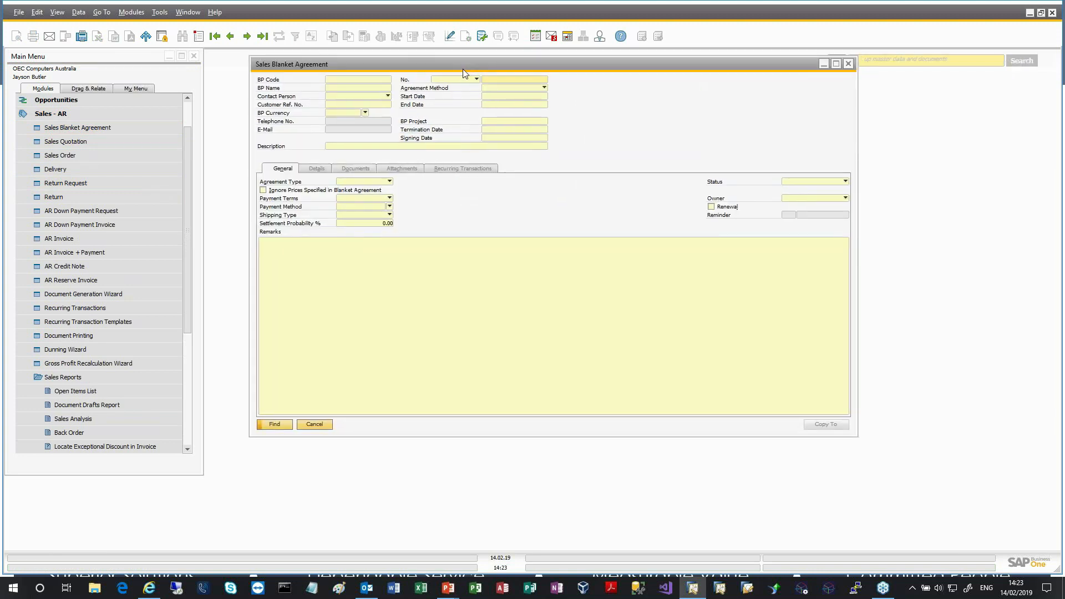
{"action": "left_click", "coordinate": [263, 36]}
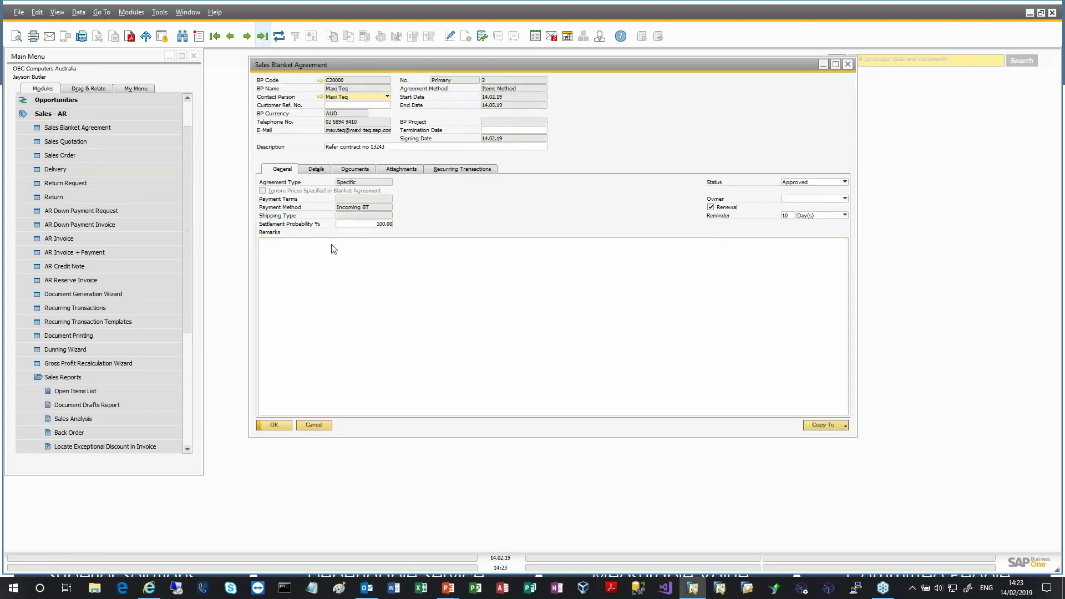
{"action": "left_click", "coordinate": [454, 172]}
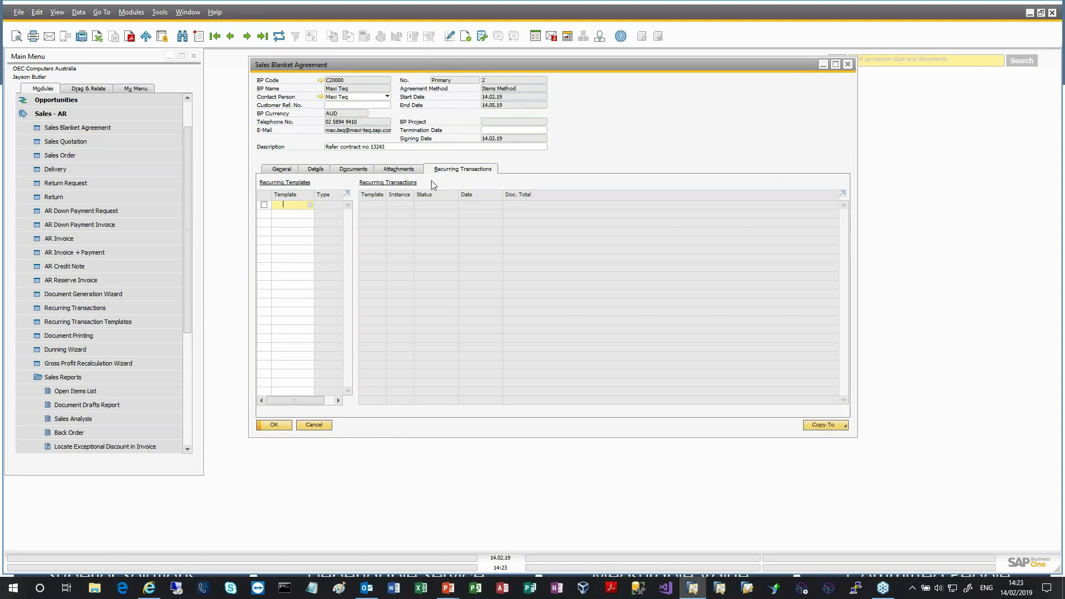
Step: Link the recurring template SOMon2 to the blanket agreement, mark it to show its transactions, and update the agreement
{"action": "left_click", "coordinate": [310, 204]}
{"action": "double_click", "coordinate": [437, 233]}
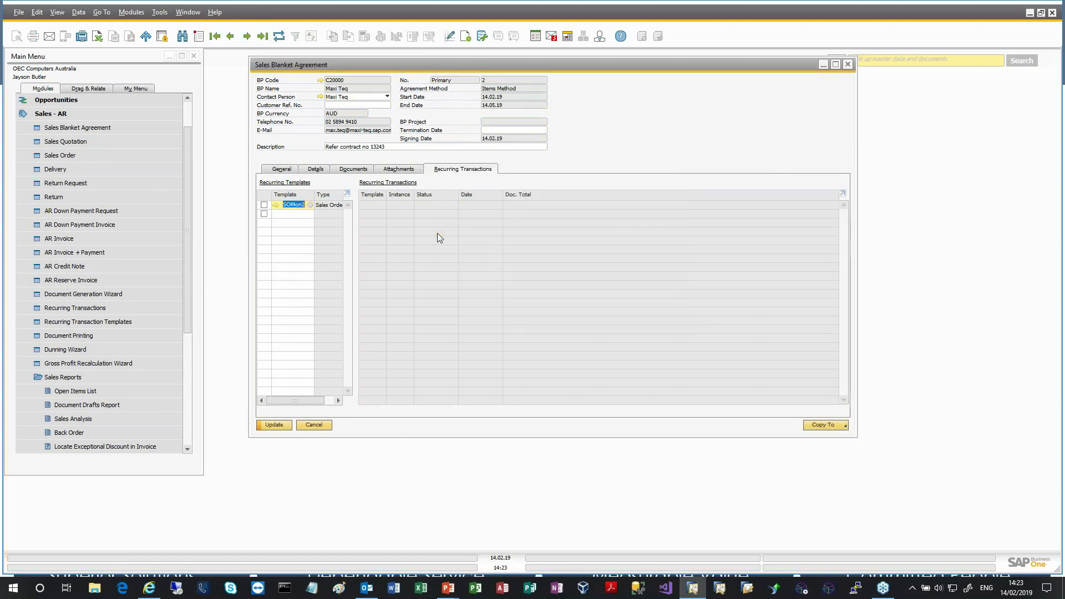
{"action": "left_click", "coordinate": [264, 205]}
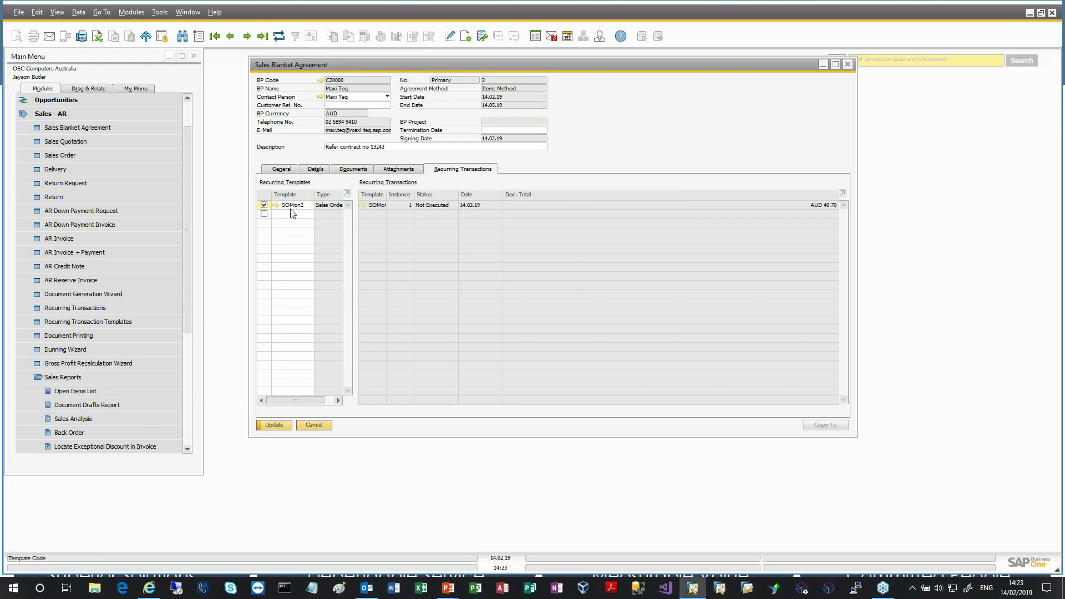
{"action": "left_click", "coordinate": [281, 422]}
{"action": "left_click", "coordinate": [435, 306]}
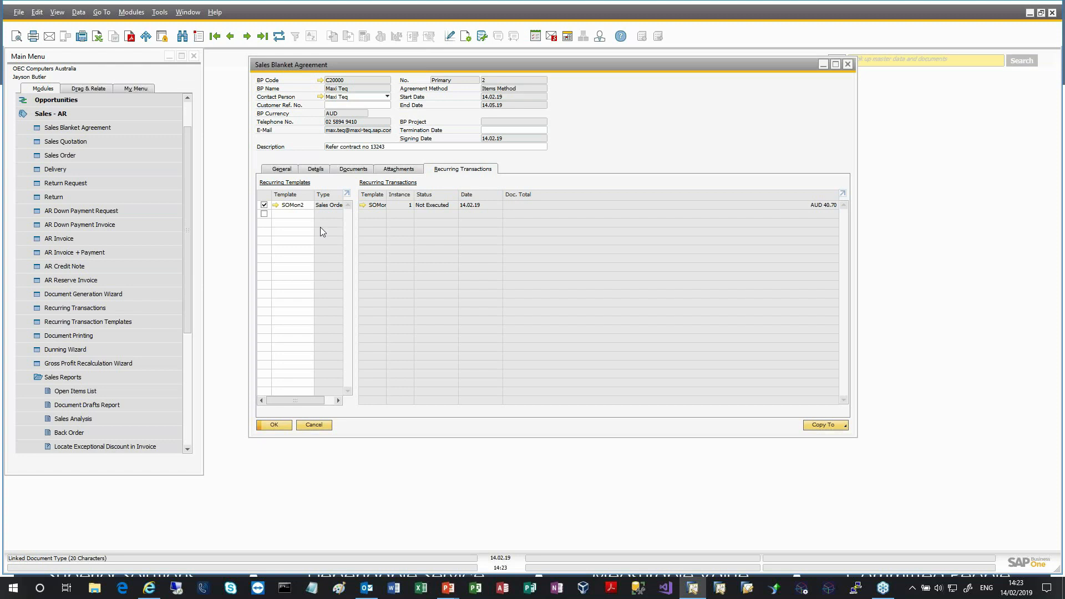
Step: Review the recurring transactions scheduled for today with full template names, cancel without executing any, and close the blanket agreement
{"action": "left_click", "coordinate": [81, 381]}
{"action": "left_click", "coordinate": [95, 309]}
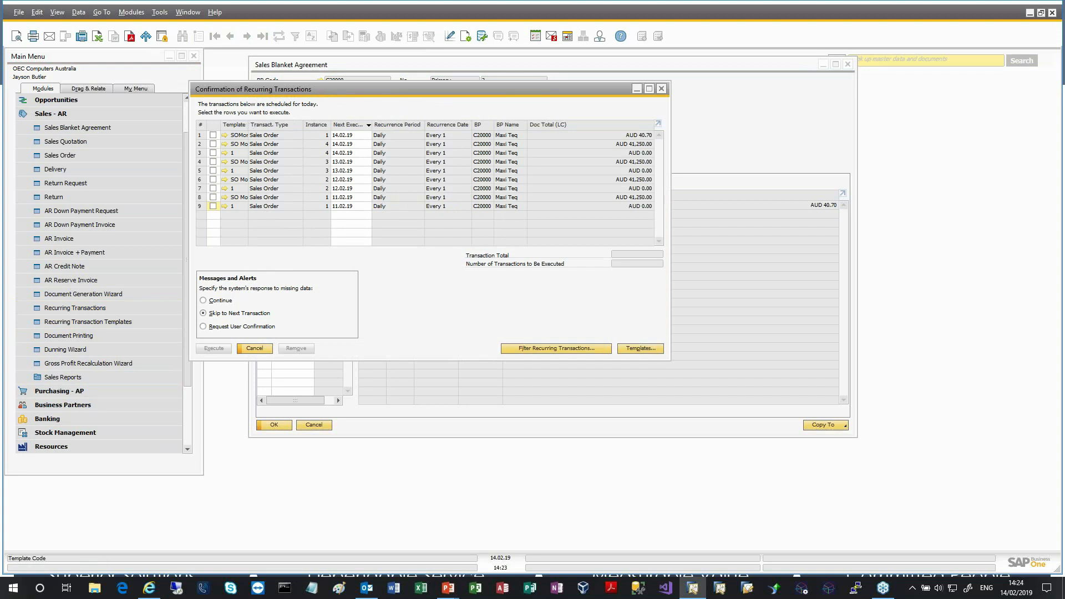
{"action": "left_click_drag", "start_coordinate": [248, 126], "coordinate": [256, 125]}
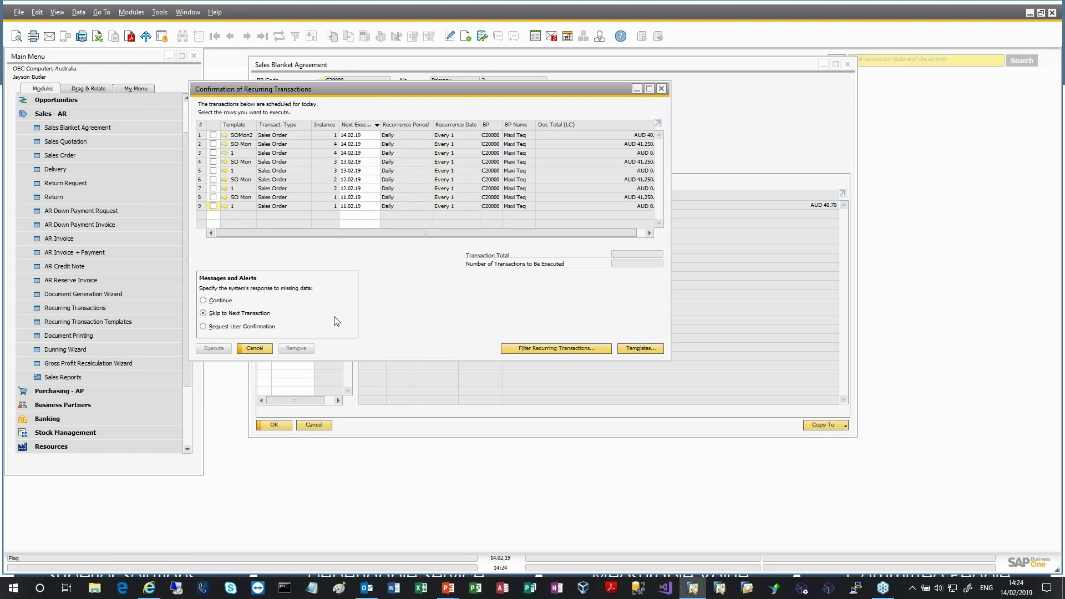
{"action": "left_click", "coordinate": [273, 350]}
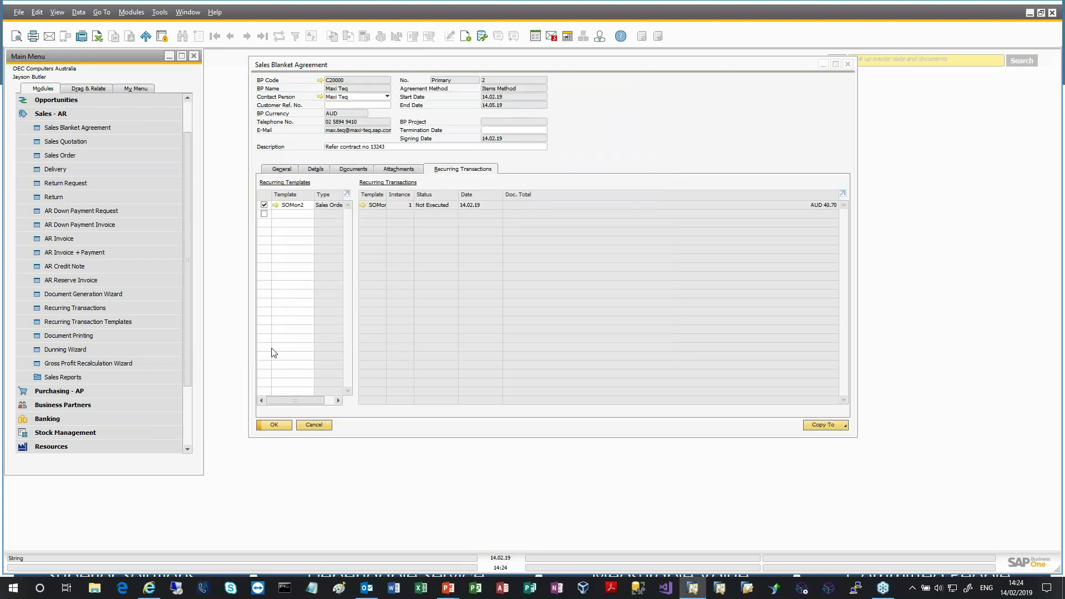
{"action": "left_click", "coordinate": [313, 425]}
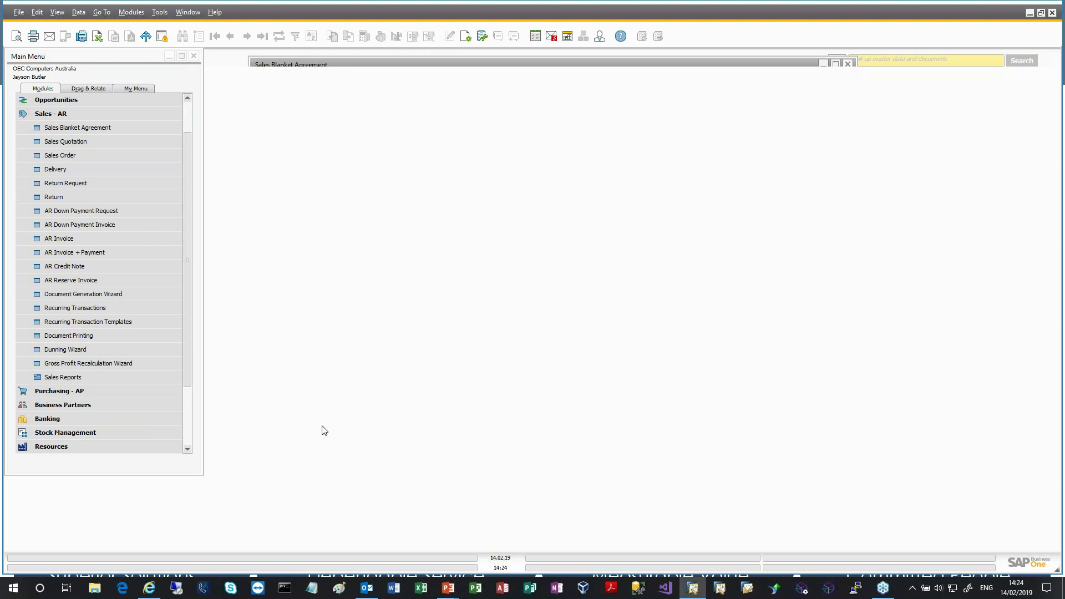
Step: Review the Display Recurring Transactions on Execution option among the Services options in General Settings, and cancel without saving
{"action": "left_click", "coordinate": [67, 113]}
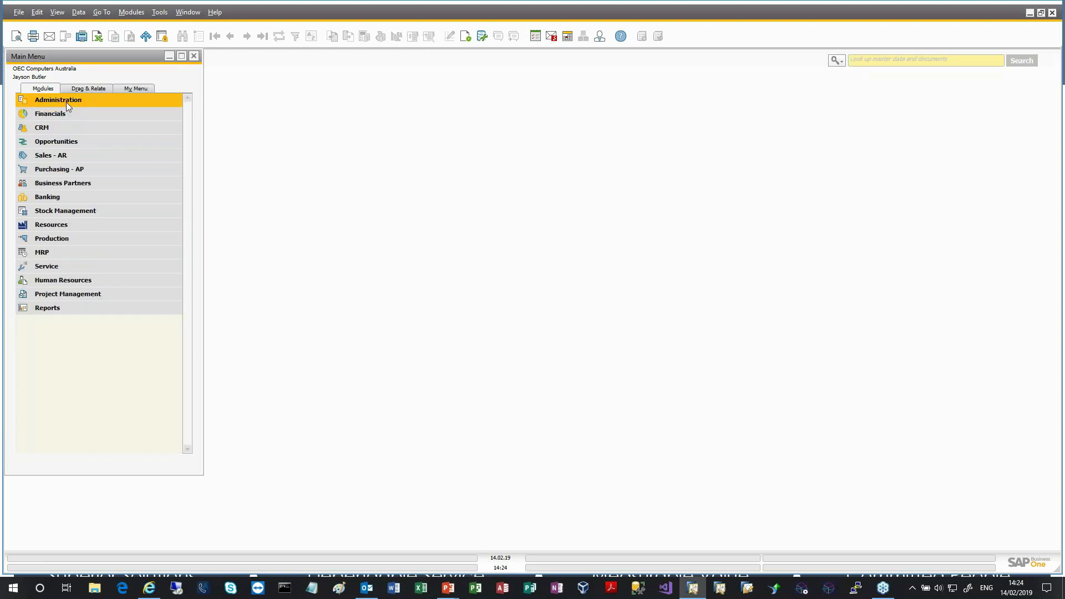
{"action": "left_click", "coordinate": [65, 102]}
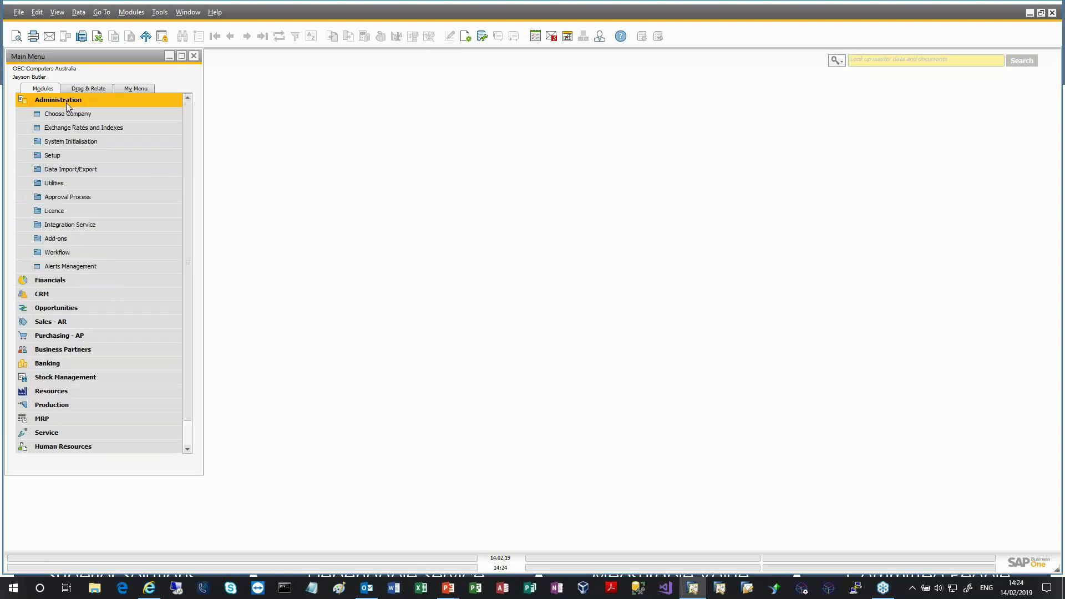
{"action": "left_click", "coordinate": [81, 135]}
{"action": "left_click", "coordinate": [98, 169]}
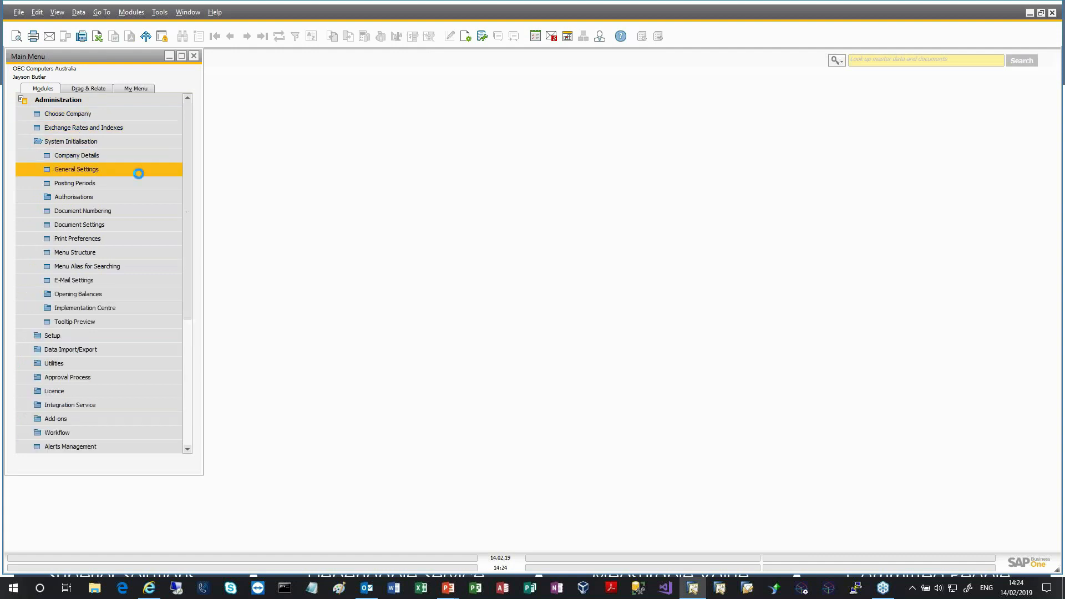
{"action": "left_click", "coordinate": [245, 78]}
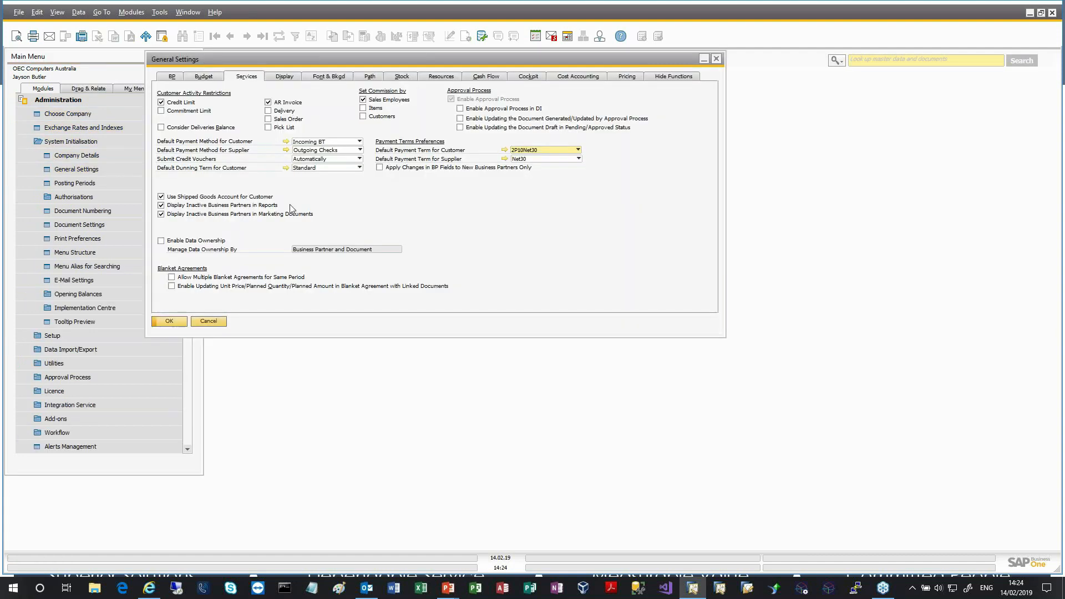
{"action": "left_click", "coordinate": [179, 119]}
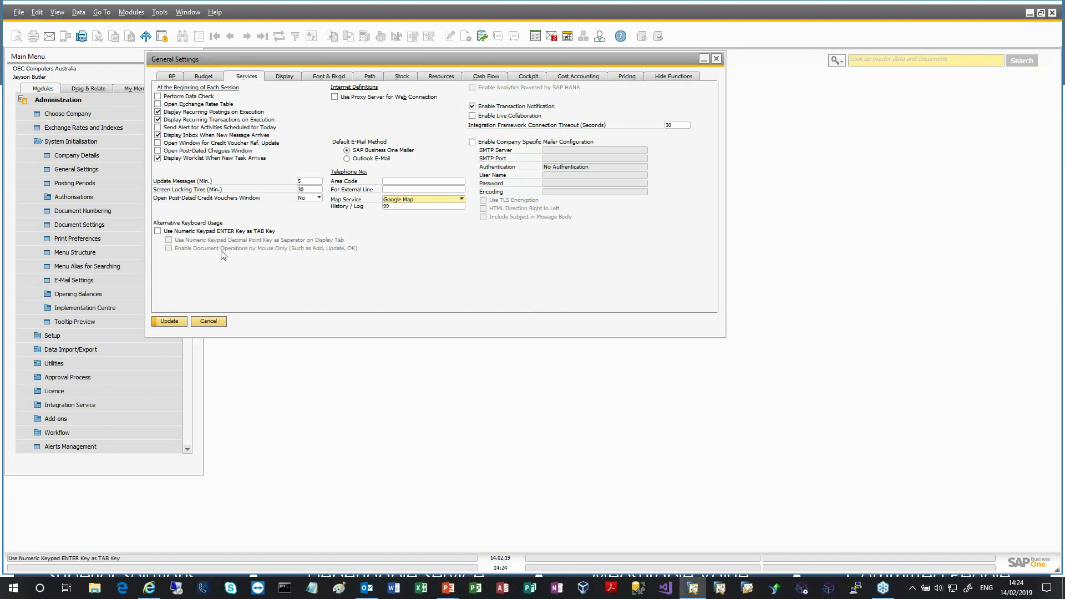
{"action": "left_click", "coordinate": [213, 322]}
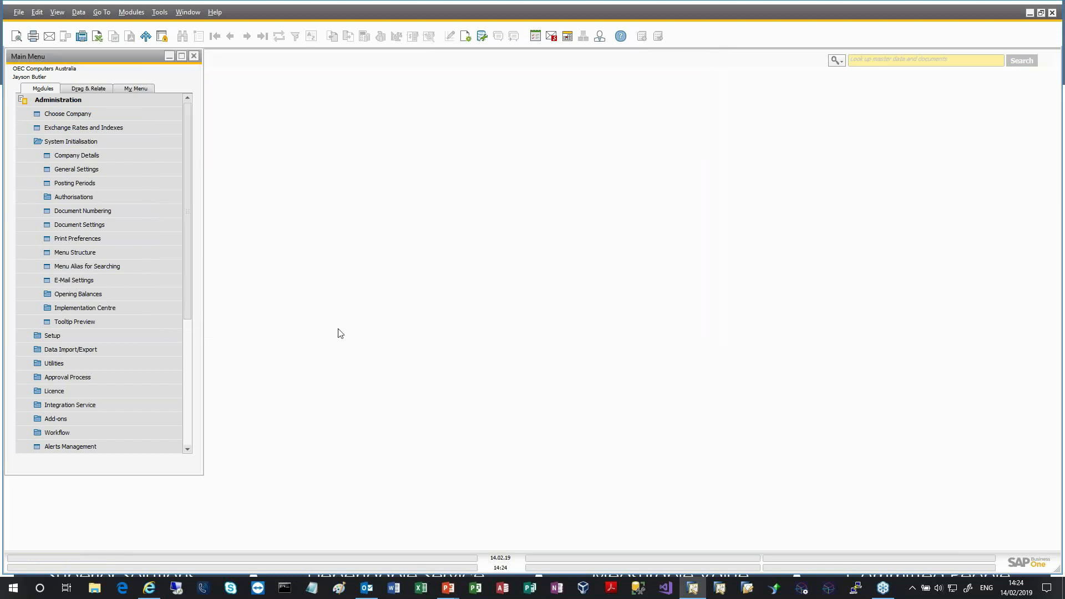
Step: Examine the start-of-session Services options in the Users setup, including Display Recurring Transactions on Execution, and close the setup
{"action": "left_click", "coordinate": [77, 142]}
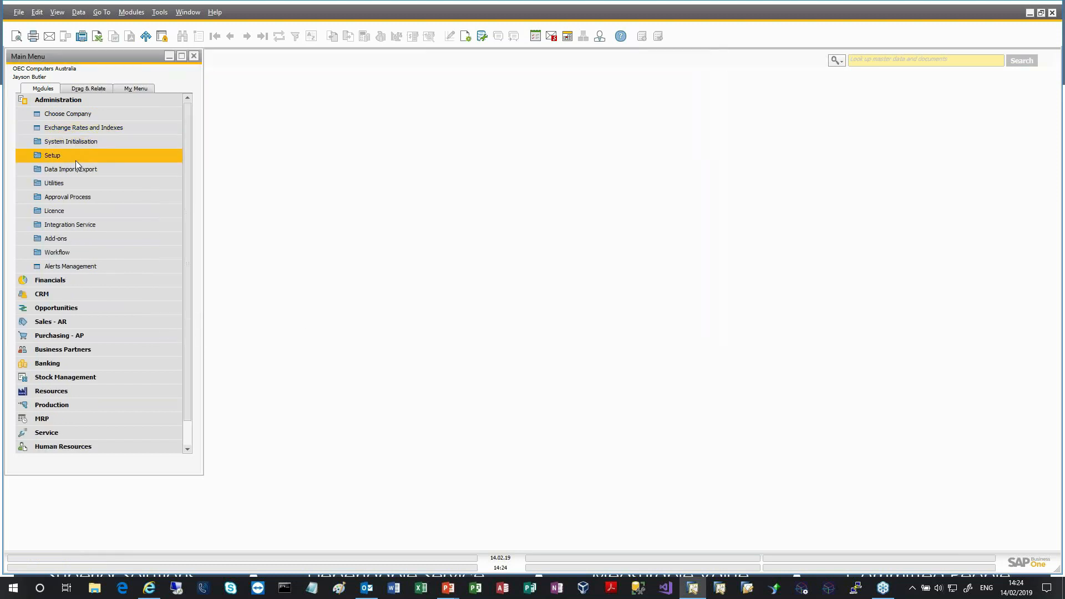
{"action": "left_click", "coordinate": [74, 158]}
{"action": "left_click", "coordinate": [76, 171]}
{"action": "left_click", "coordinate": [82, 115]}
{"action": "left_click_drag", "start_coordinate": [469, 161], "coordinate": [342, 68]}
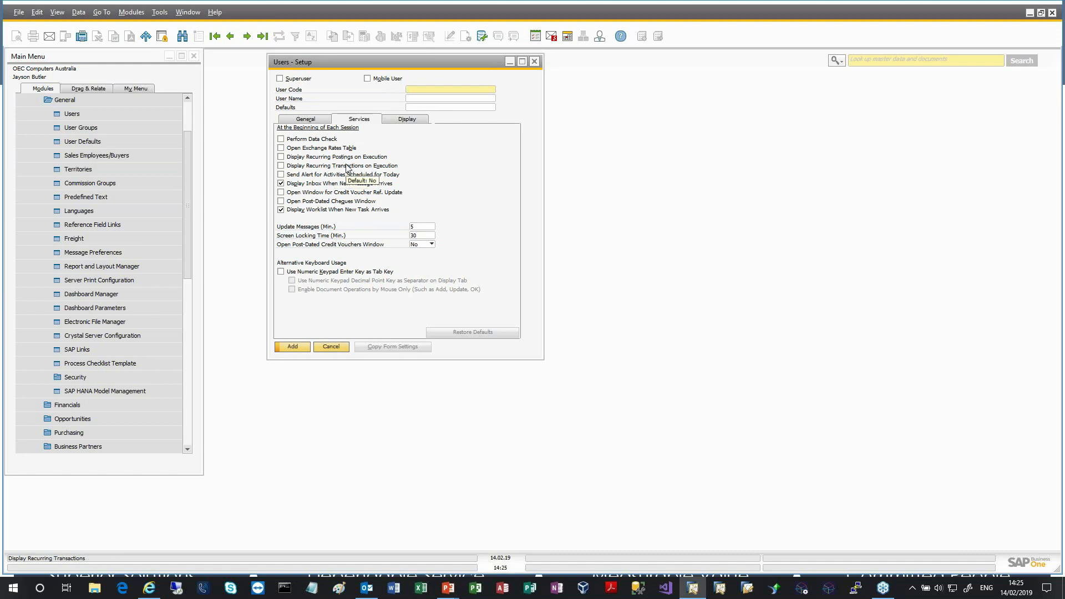
{"action": "left_click", "coordinate": [535, 62]}
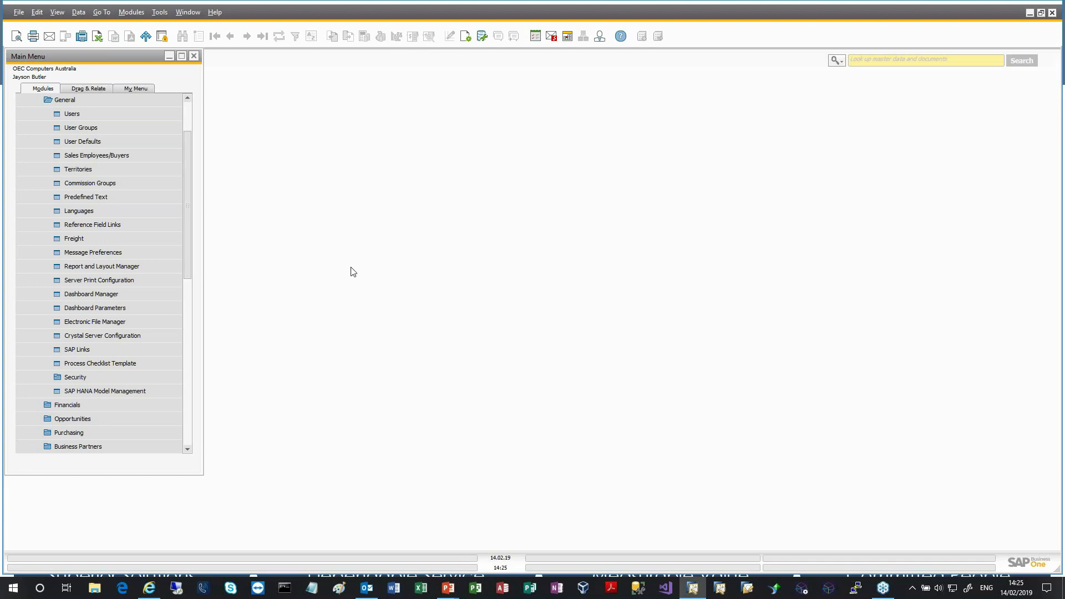
Step: Start a new sales order for customer Maxi Teq with 14.02.19 as the delivery date
{"action": "left_click", "coordinate": [115, 105]}
{"action": "scroll", "coordinate": [135, 171], "scroll_direction": "up", "scroll_amount": 1}
{"action": "left_click", "coordinate": [98, 127]}
{"action": "scroll", "coordinate": [133, 211], "scroll_direction": "up", "scroll_amount": 1}
{"action": "left_click", "coordinate": [91, 101]}
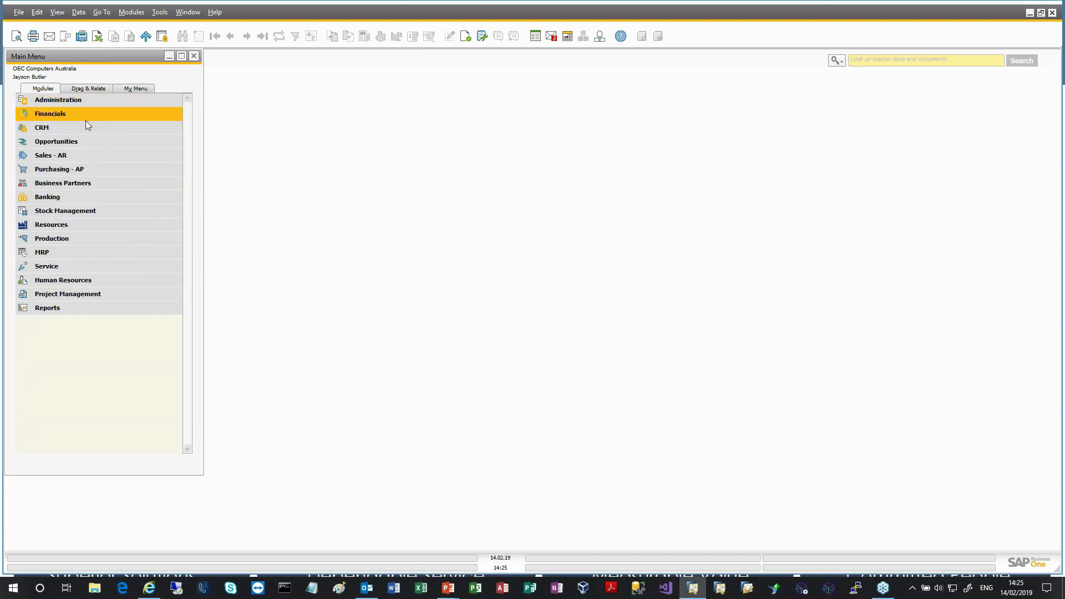
{"action": "left_click", "coordinate": [95, 152]}
{"action": "left_click", "coordinate": [117, 195]}
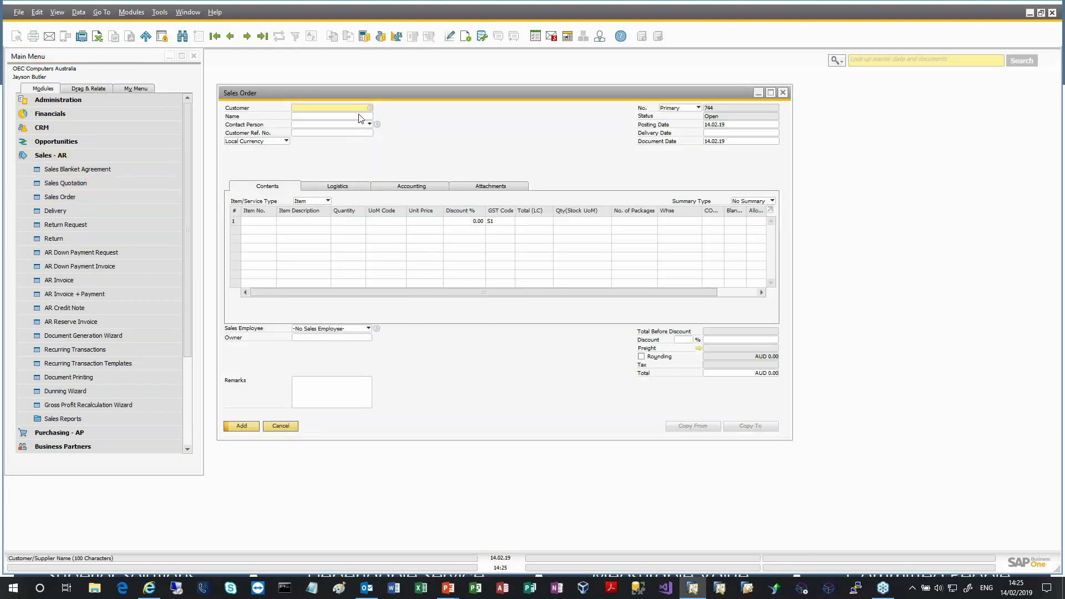
{"action": "type", "text": "C20000"}
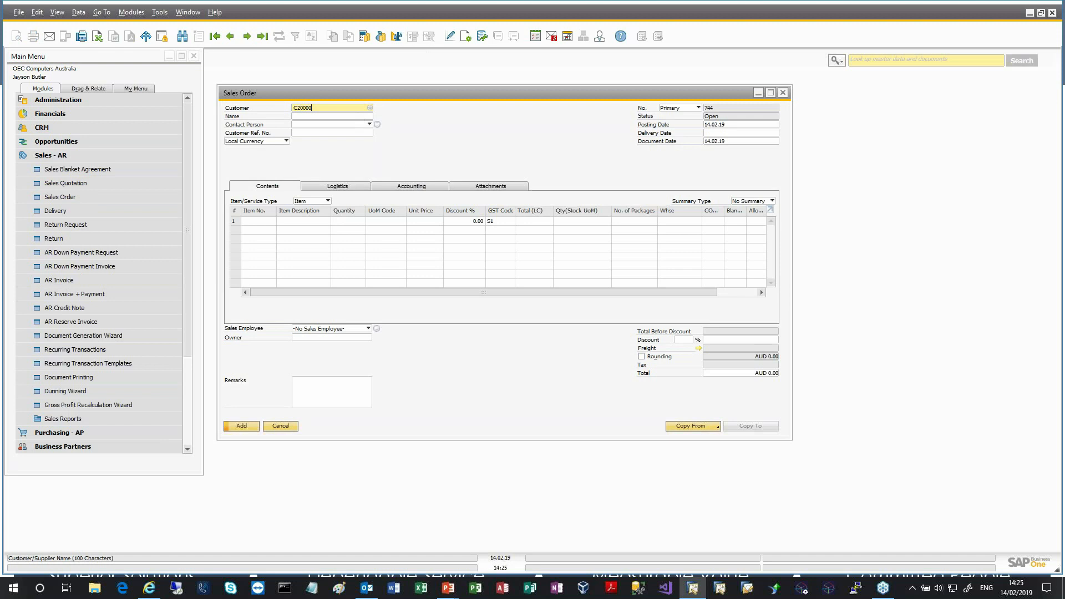
{"action": "key", "text": "Tab"}
{"action": "left_click", "coordinate": [737, 133]}
{"action": "type", "text": "t"}
{"action": "key", "text": "Tab"}
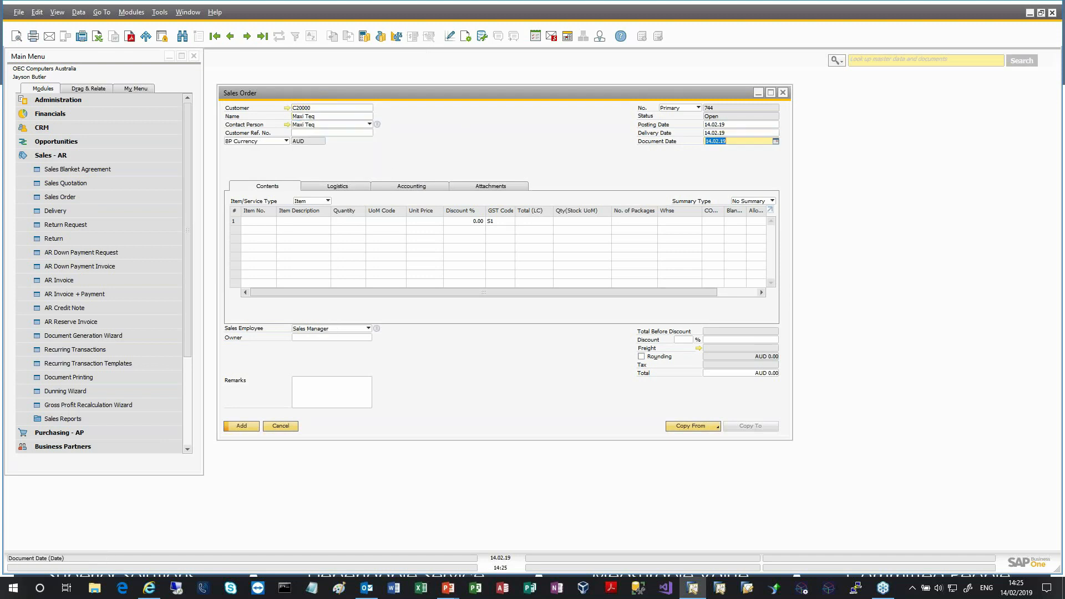
Step: Add item B10000 to the first row of the sales order with a quantity of 20
{"action": "left_click", "coordinate": [269, 222]}
{"action": "type", "text": "B10000"}
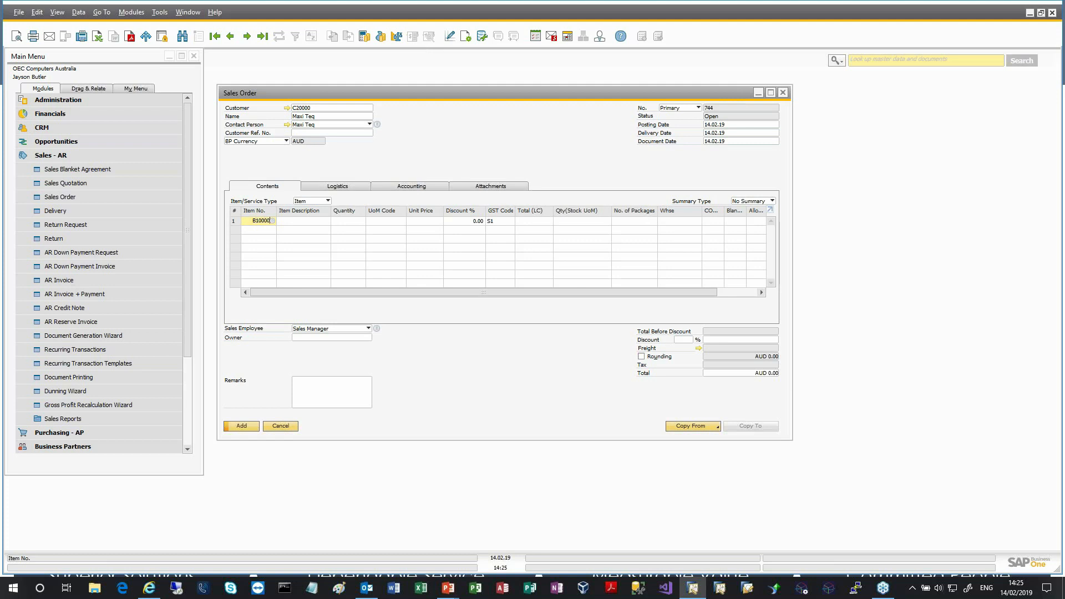
{"action": "key", "text": "Tab"}
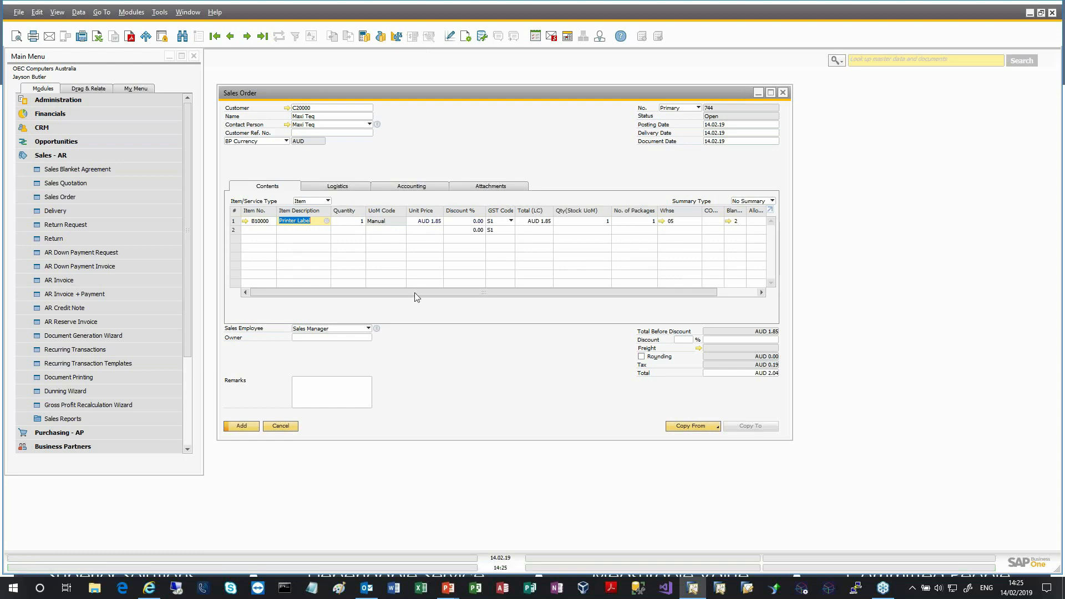
{"action": "left_click", "coordinate": [346, 222]}
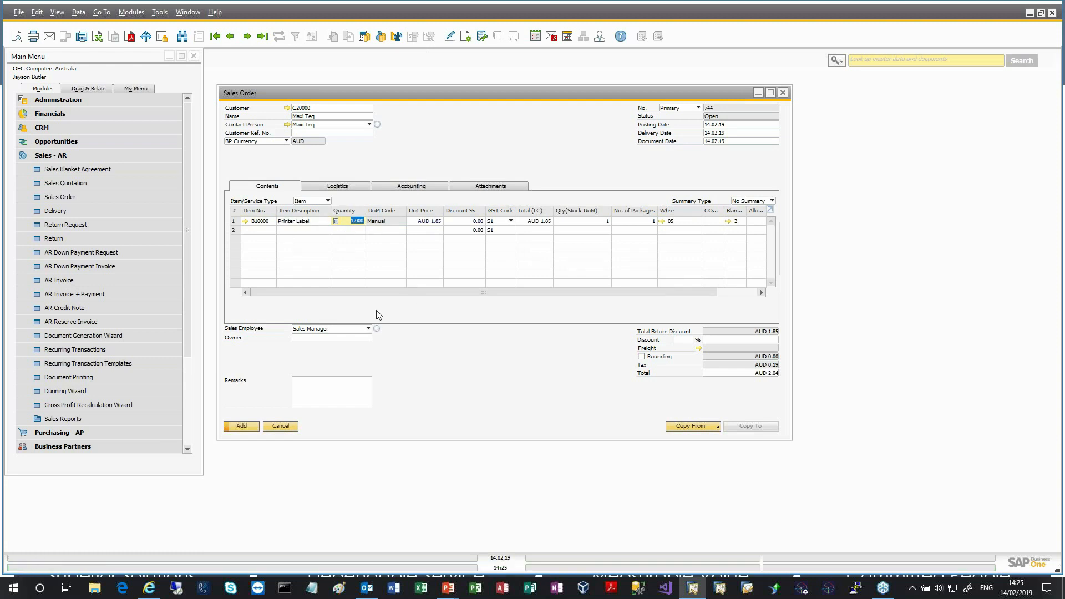
{"action": "type", "text": "20"}
{"action": "key", "text": "Tab"}
Step: Open, close and reopen the batch number selection for the B10000 row, checking where else the Batch/Serial Numbers command is offered
{"action": "left_click", "coordinate": [352, 225]}
{"action": "key", "text": "ctrl+Tab"}
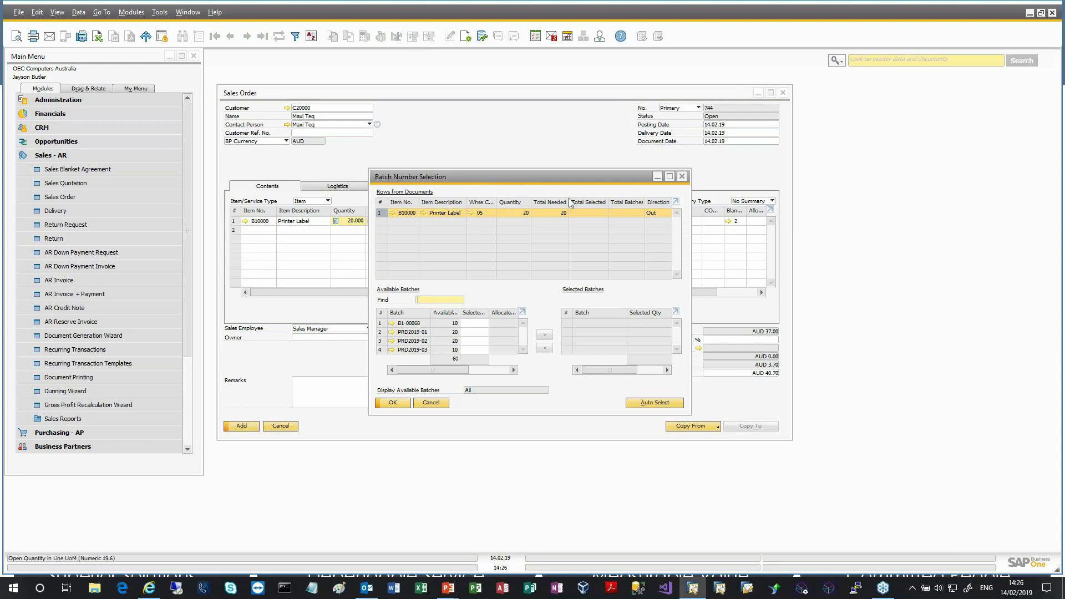
{"action": "left_click", "coordinate": [682, 176]}
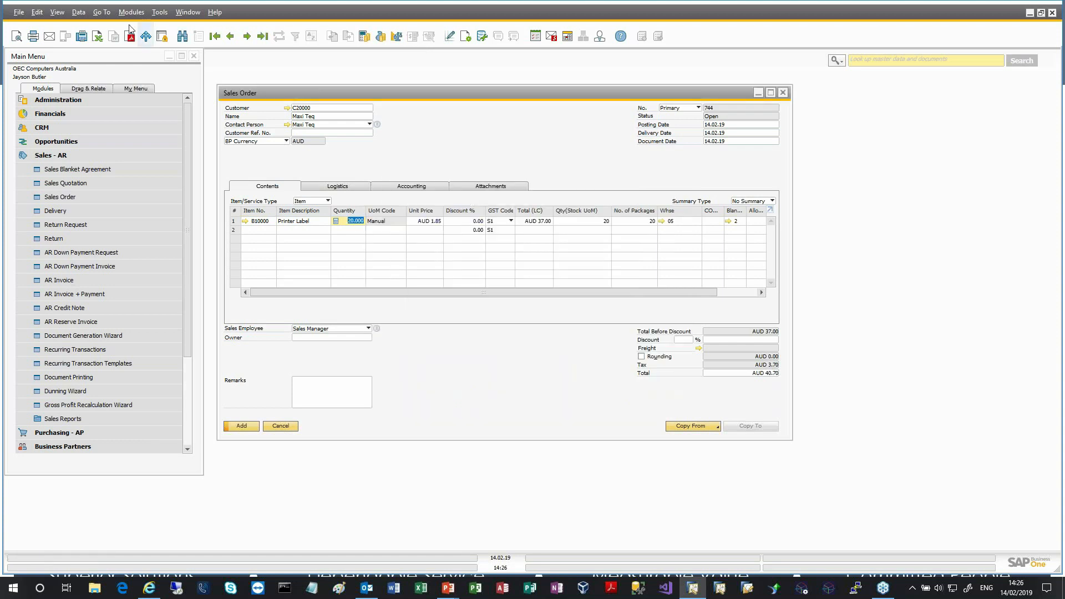
{"action": "left_click", "coordinate": [101, 11]}
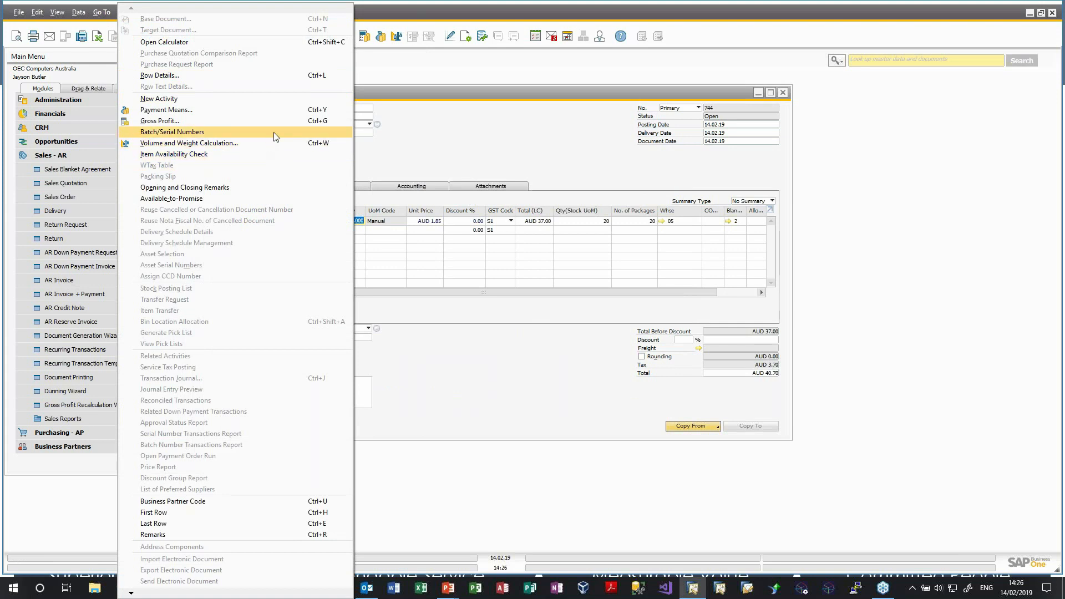
{"action": "left_click", "coordinate": [492, 99]}
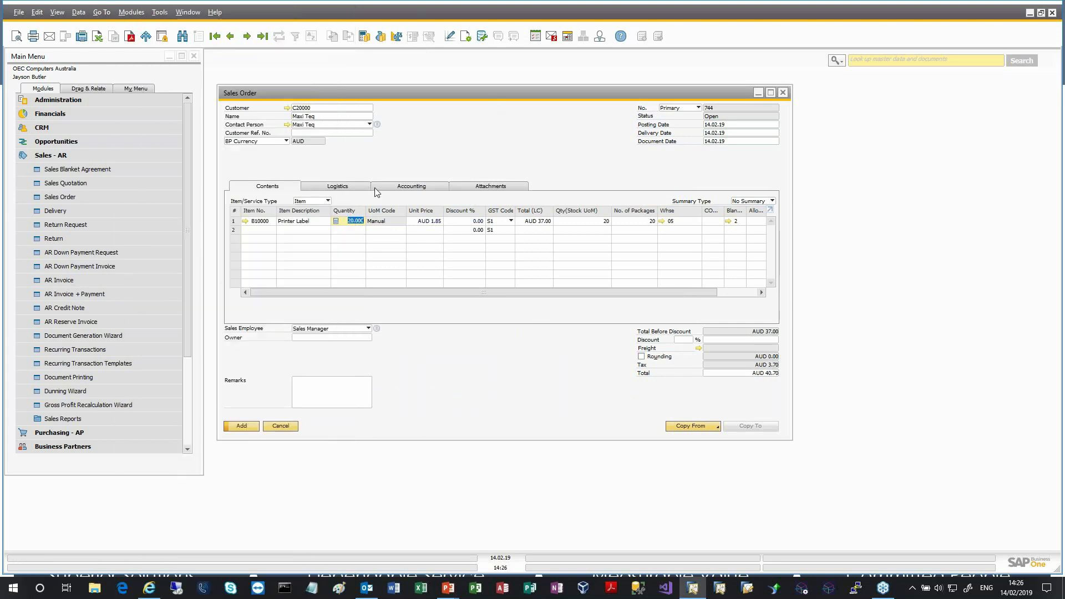
{"action": "right_click", "coordinate": [360, 222]}
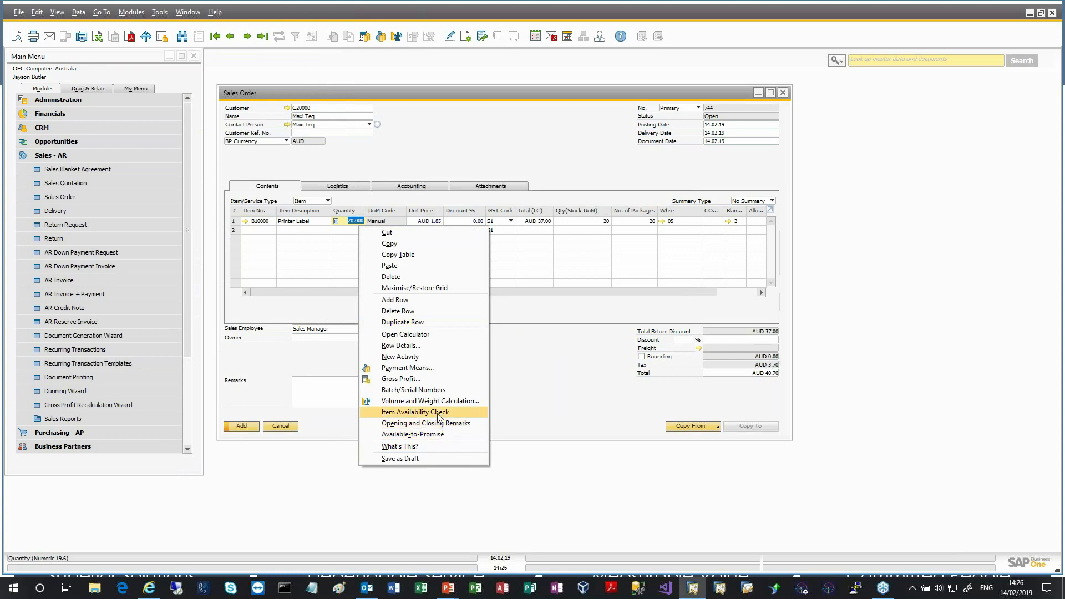
{"action": "left_click", "coordinate": [430, 98]}
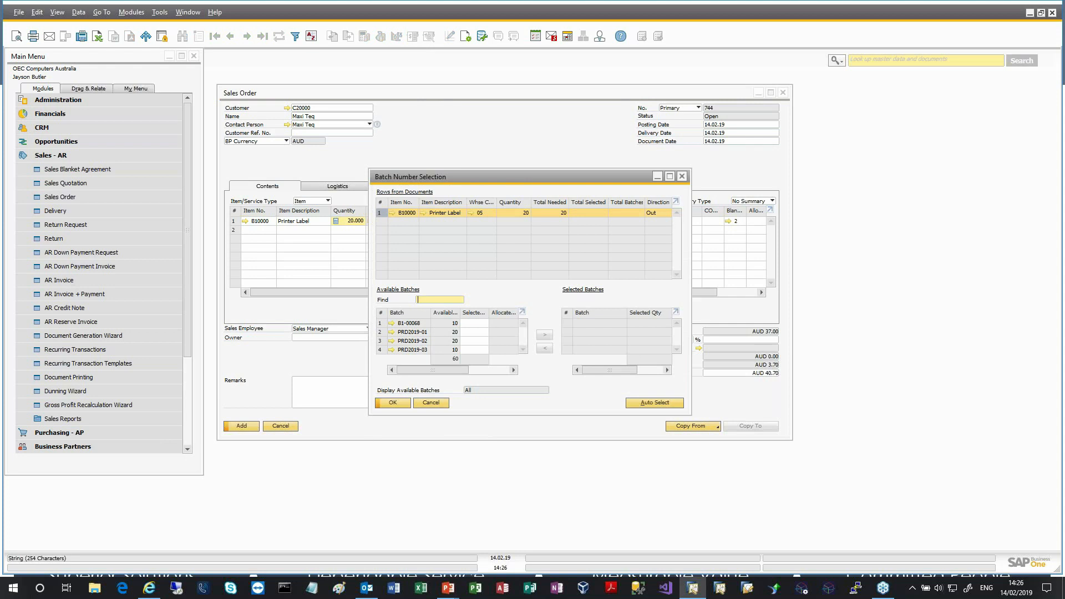
Step: Reposition and enlarge the Batch Number Selection window, and fit the Unit Cost column of the available batches to its contents
{"action": "left_click_drag", "start_coordinate": [509, 178], "coordinate": [513, 92]}
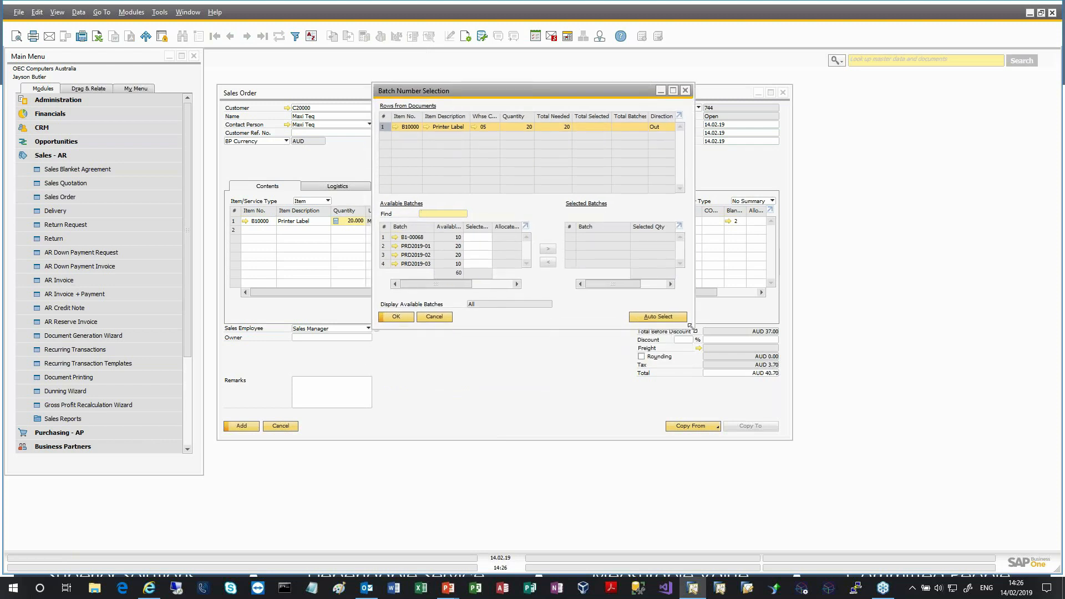
{"action": "left_click_drag", "start_coordinate": [694, 329], "coordinate": [797, 398]}
{"action": "left_click", "coordinate": [483, 238]}
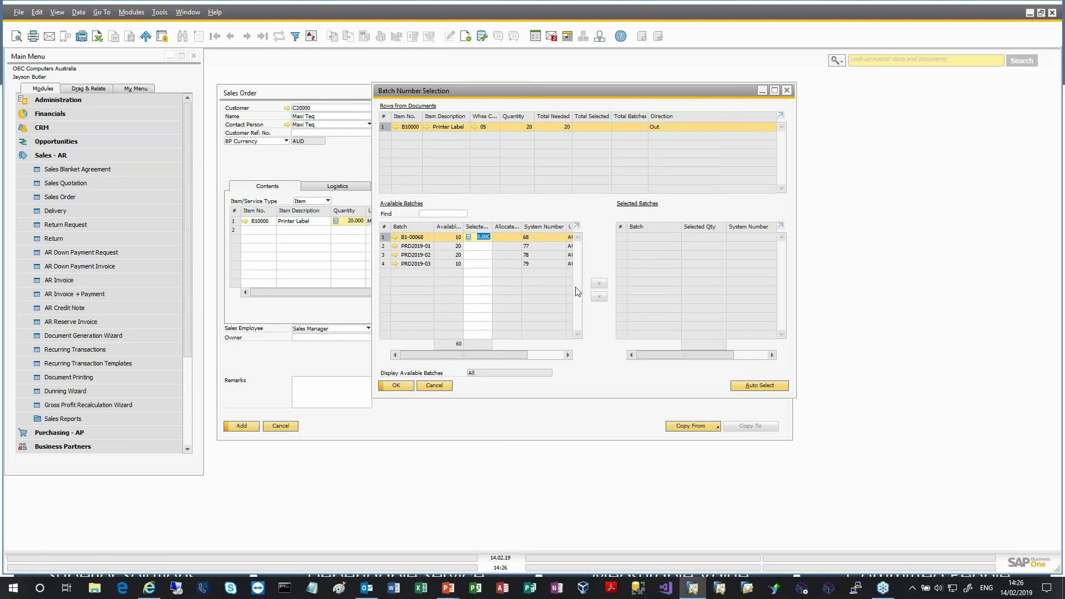
{"action": "left_click_drag", "start_coordinate": [373, 167], "coordinate": [163, 175]}
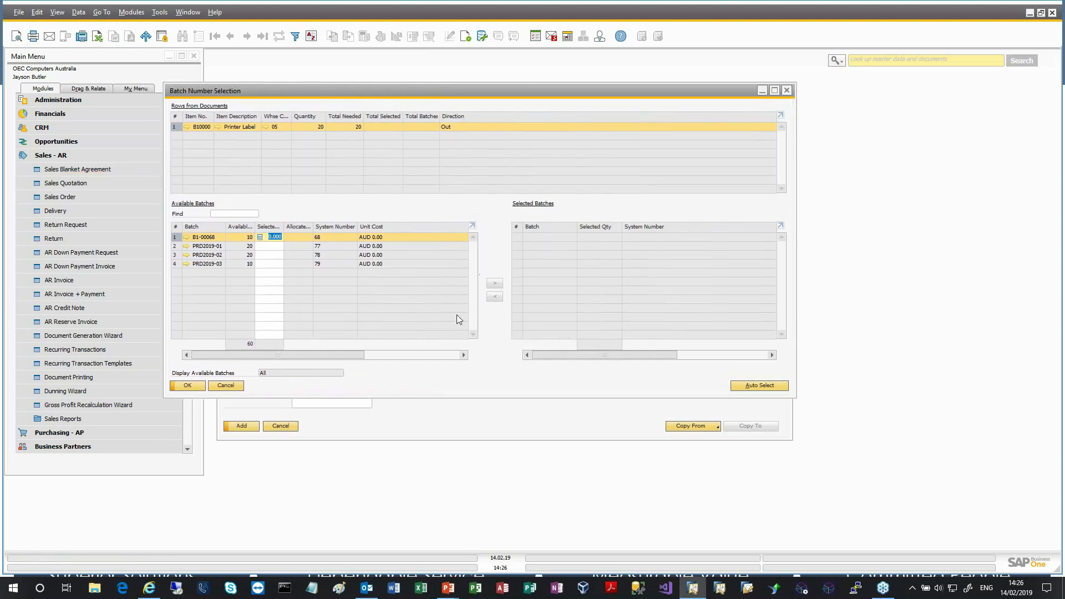
{"action": "left_click", "coordinate": [436, 355]}
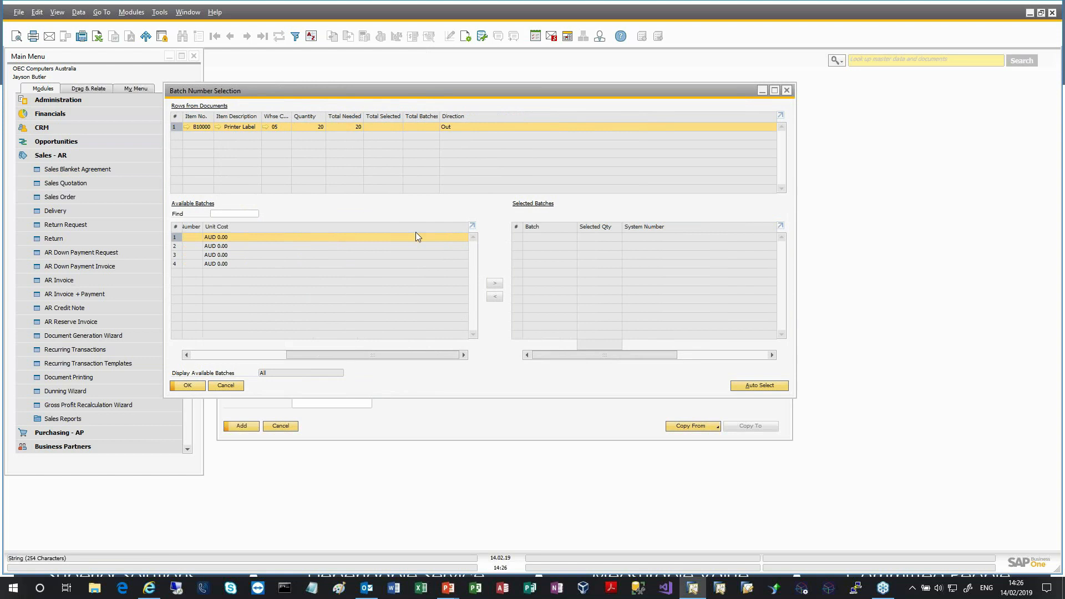
{"action": "double_click", "coordinate": [468, 227]}
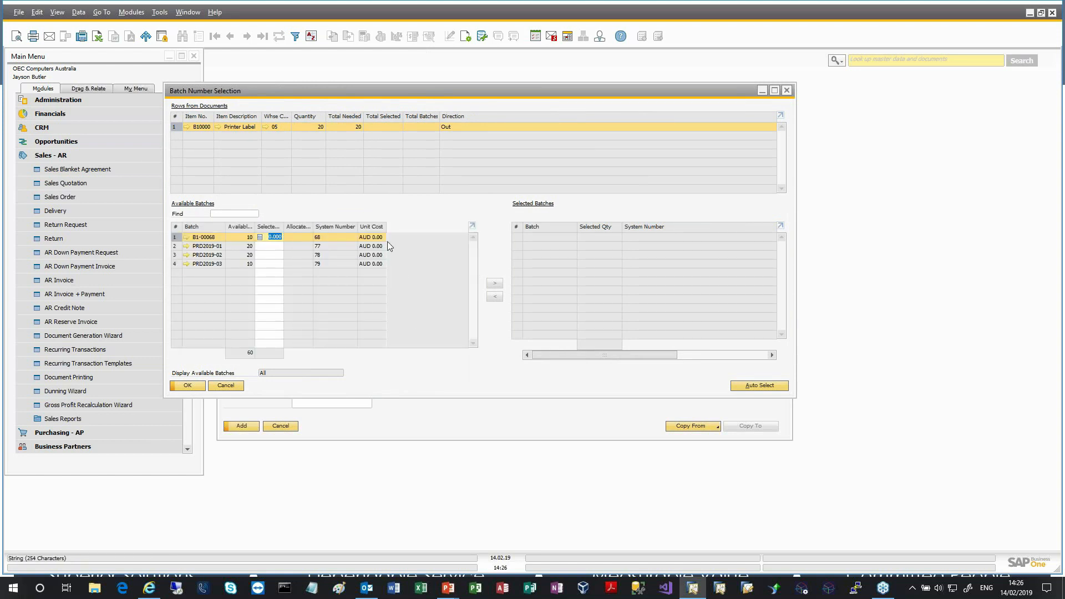
Step: In the form settings for the Available Batches table, make In Stock, Batch Attribute 1, Expiry Date and Manufacturing Date visible
{"action": "left_click", "coordinate": [487, 37]}
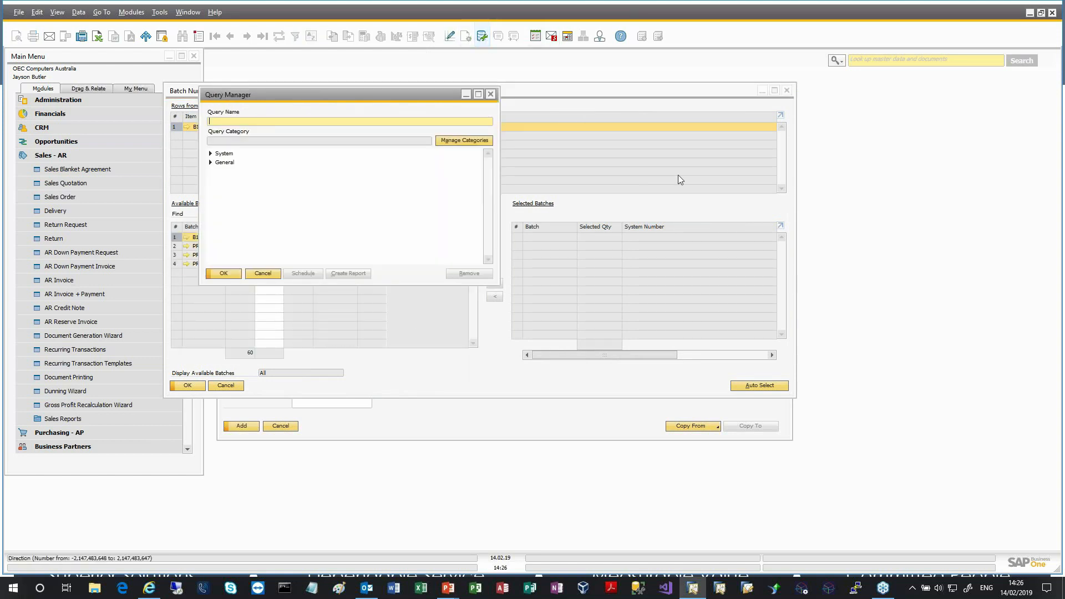
{"action": "left_click", "coordinate": [490, 96]}
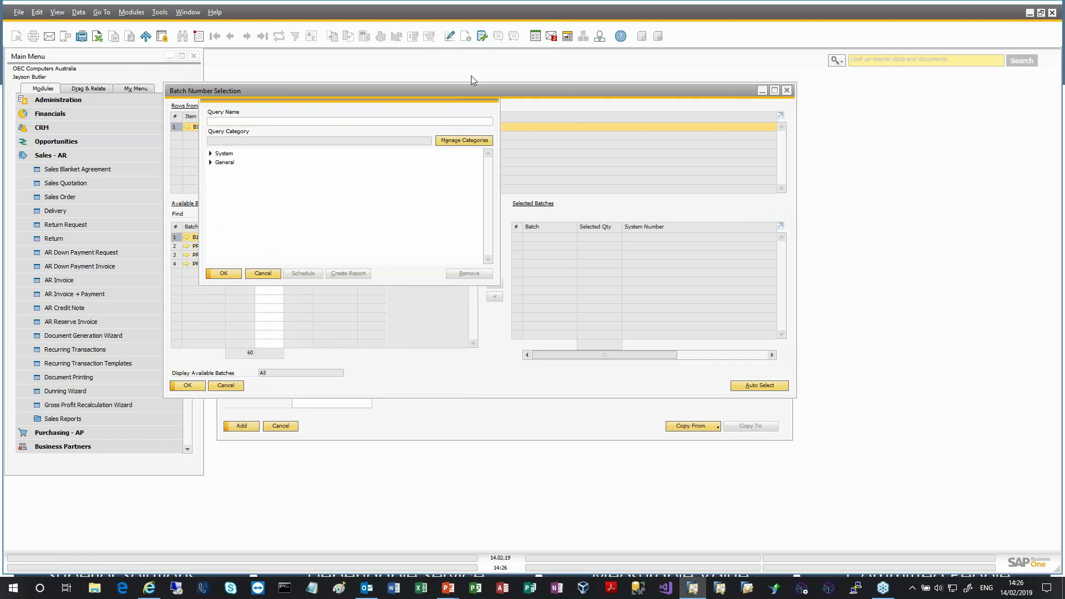
{"action": "left_click", "coordinate": [466, 36]}
{"action": "left_click", "coordinate": [329, 232]}
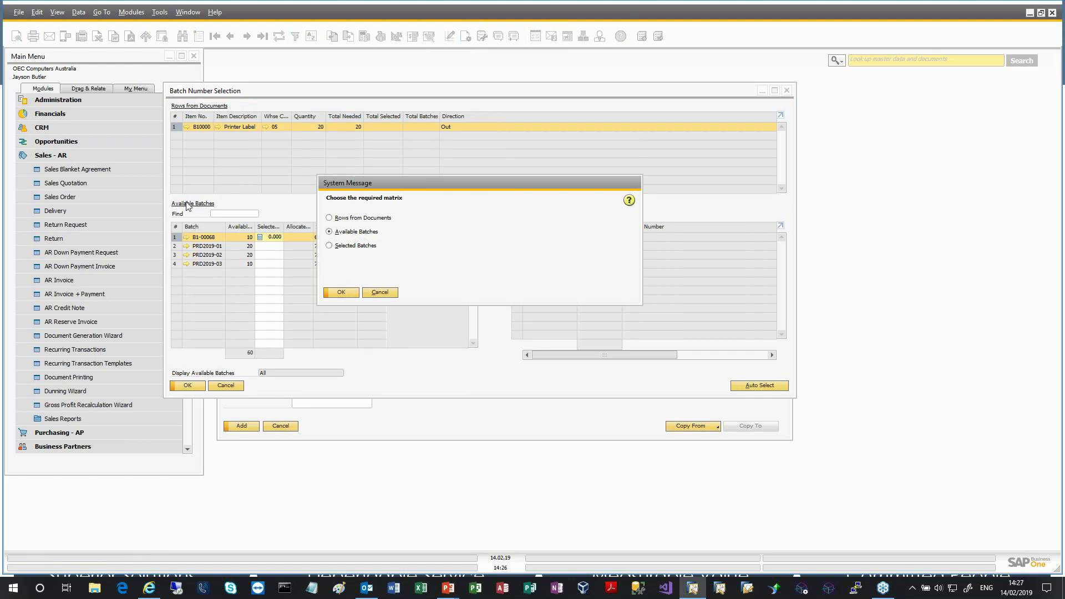
{"action": "left_click_drag", "start_coordinate": [550, 185], "coordinate": [360, 141]}
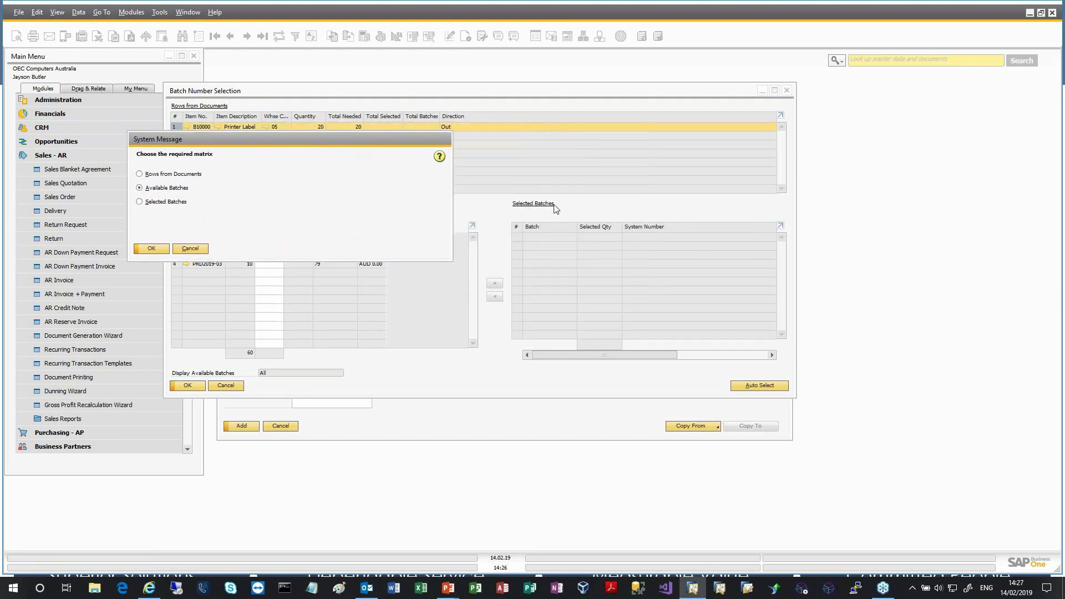
{"action": "left_click", "coordinate": [164, 250]}
{"action": "key", "text": "ctrl+shift+s"}
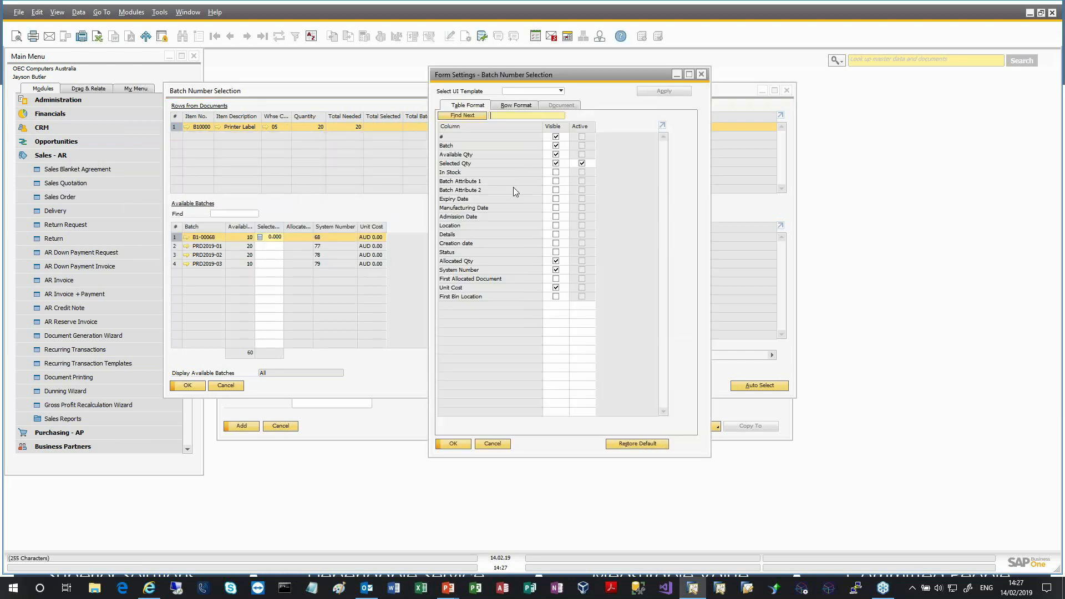
{"action": "left_click", "coordinate": [556, 180]}
{"action": "left_click", "coordinate": [556, 172]}
{"action": "left_click", "coordinate": [556, 198]}
{"action": "left_click", "coordinate": [556, 207]}
{"action": "left_click", "coordinate": [453, 443]}
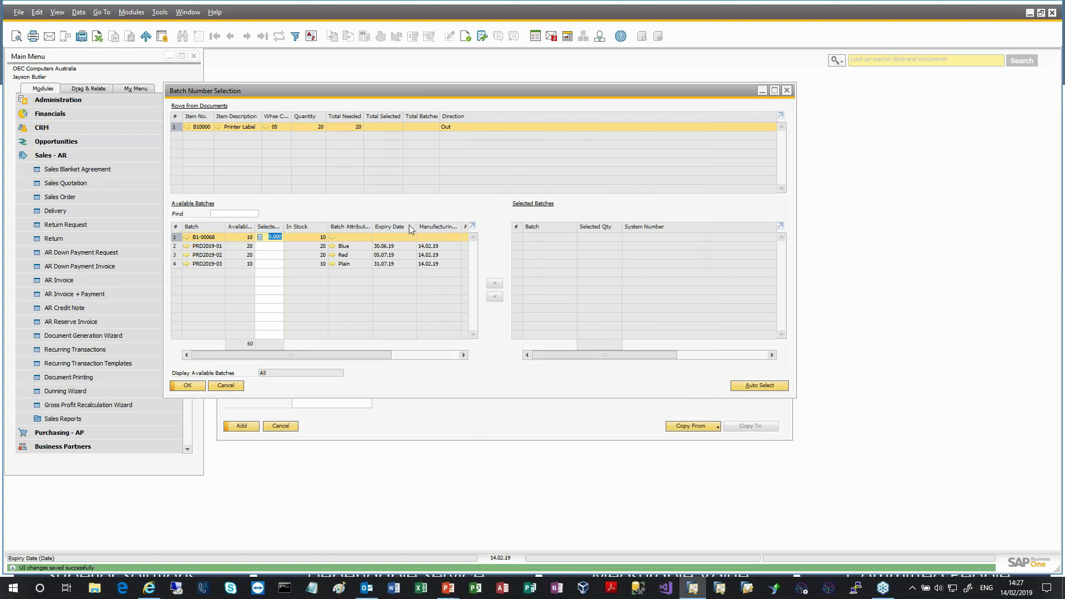
Step: Narrow the added columns in the Available Batches table and review the batch details across its full width
{"action": "left_click_drag", "start_coordinate": [417, 225], "coordinate": [441, 228]}
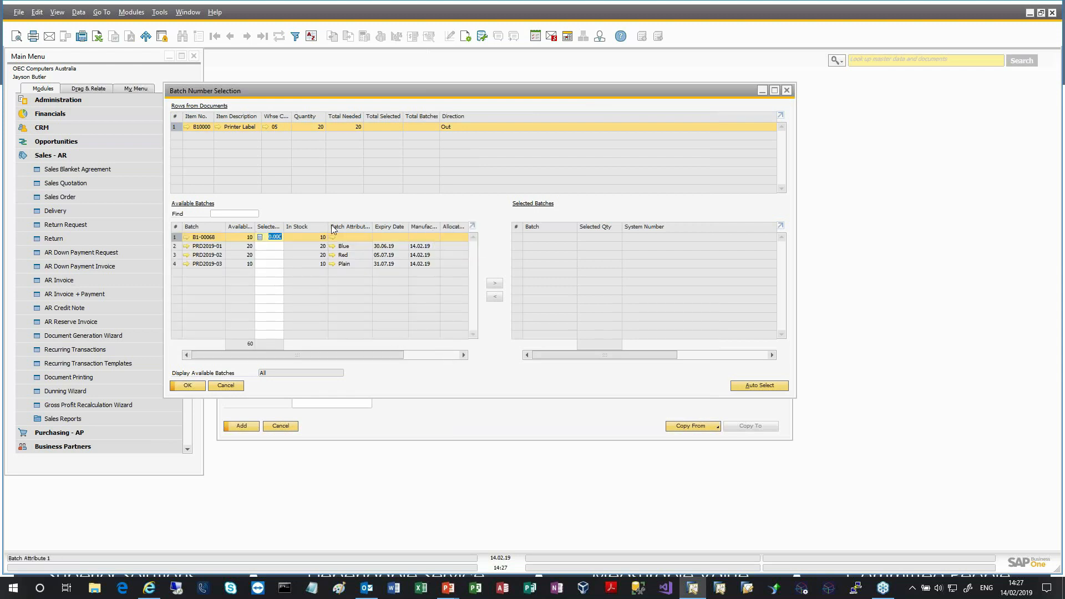
{"action": "left_click_drag", "start_coordinate": [329, 227], "coordinate": [311, 230]}
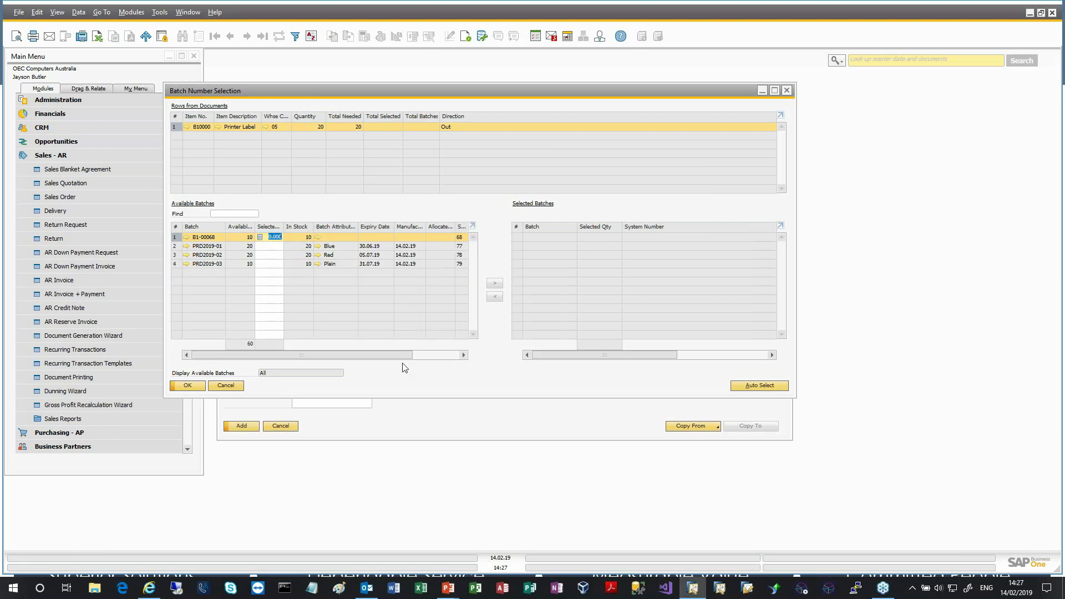
{"action": "left_click_drag", "start_coordinate": [391, 354], "coordinate": [452, 358]}
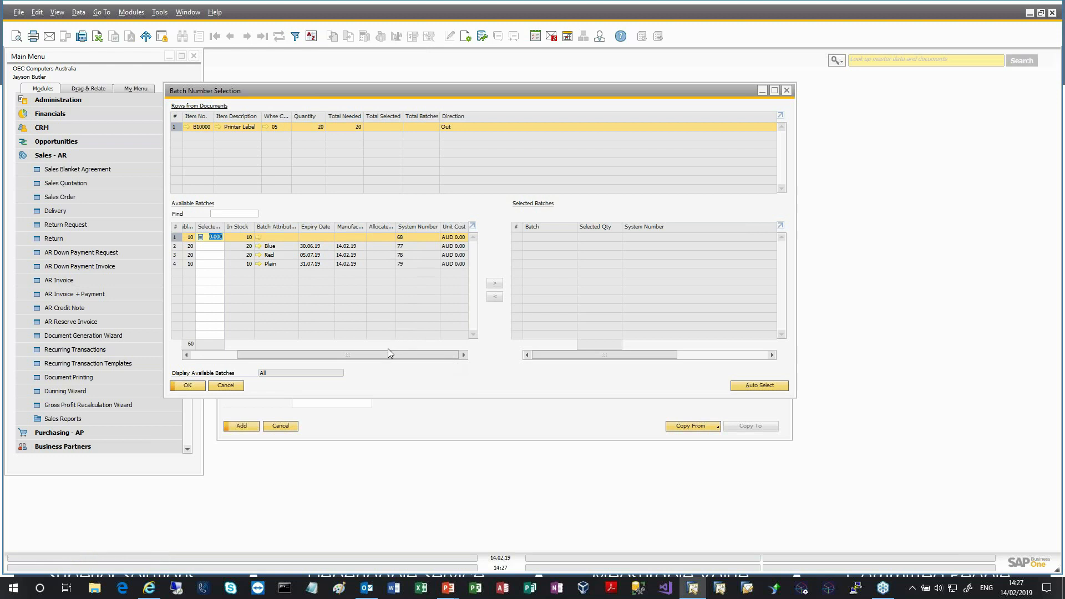
{"action": "left_click_drag", "start_coordinate": [396, 355], "coordinate": [334, 280]}
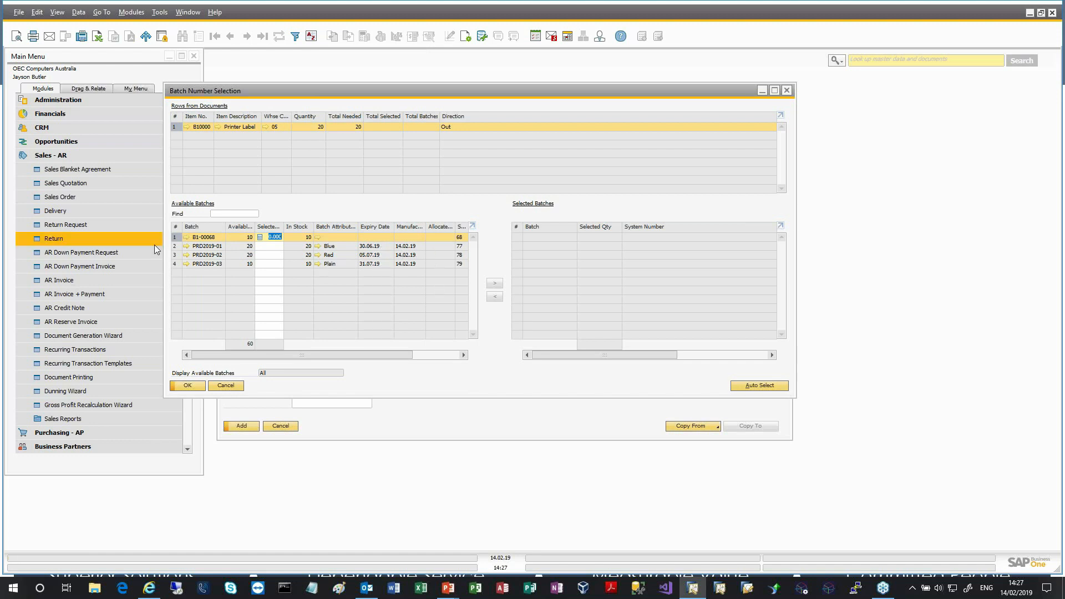
Step: Allocate 10 units from batch PRD2019-01 and 10 from batch PRD2019-02 to the B10000 row
{"action": "left_click", "coordinate": [371, 246]}
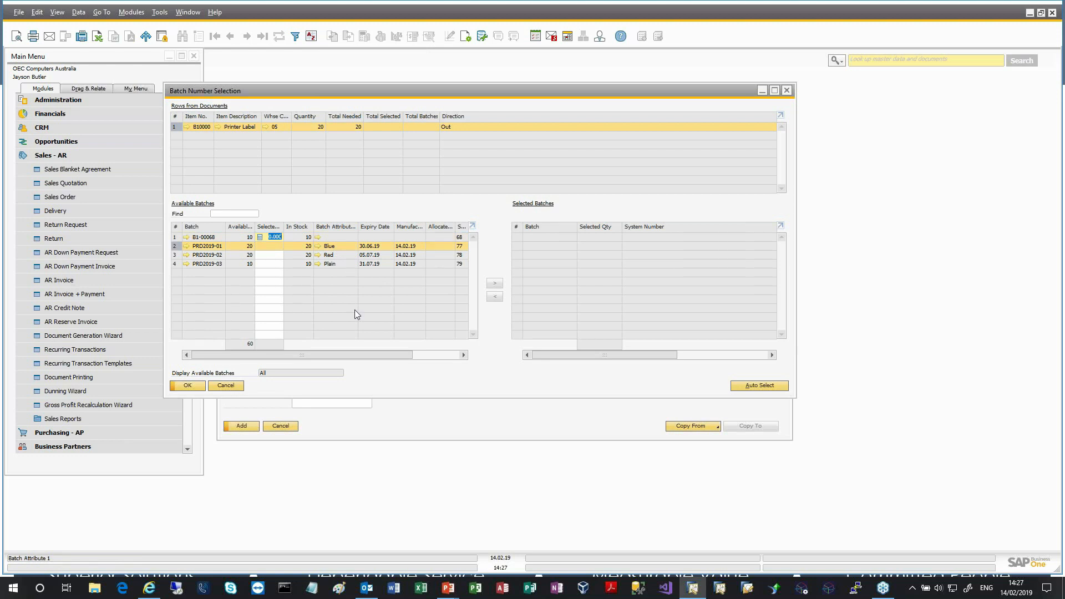
{"action": "left_click", "coordinate": [274, 246]}
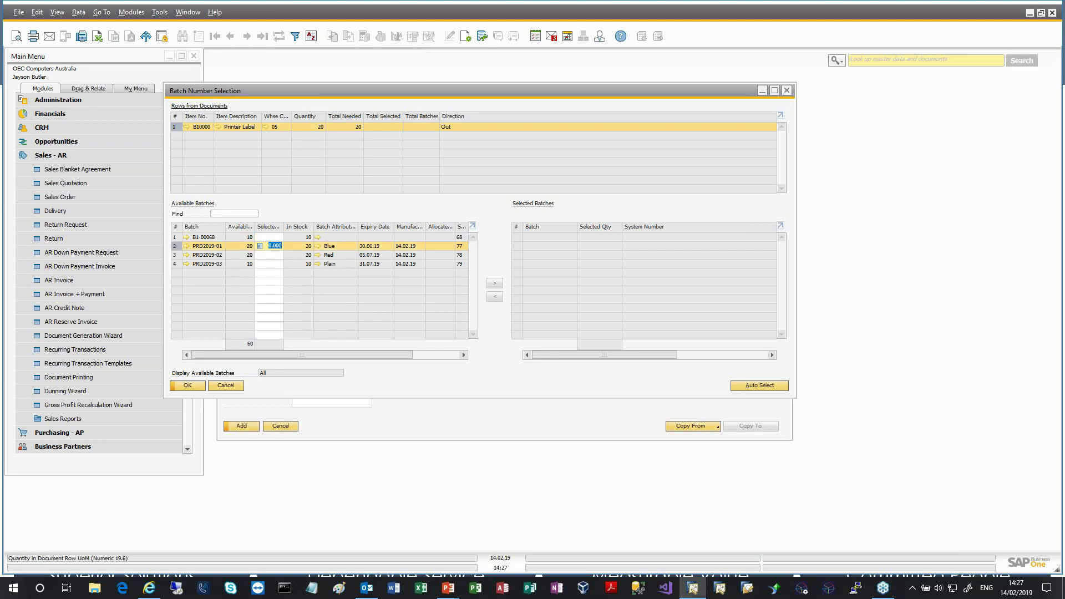
{"action": "type", "text": "10"}
{"action": "key", "text": "Tab"}
{"action": "left_click", "coordinate": [273, 255]}
{"action": "type", "text": "1"}
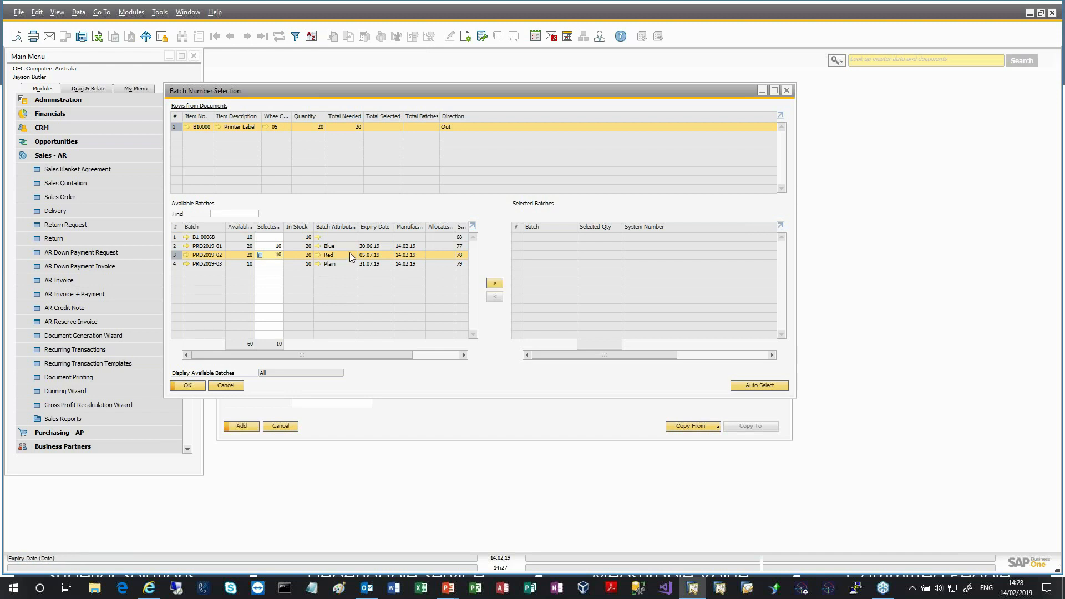
{"action": "type", "text": "0"}
{"action": "left_click", "coordinate": [496, 283]}
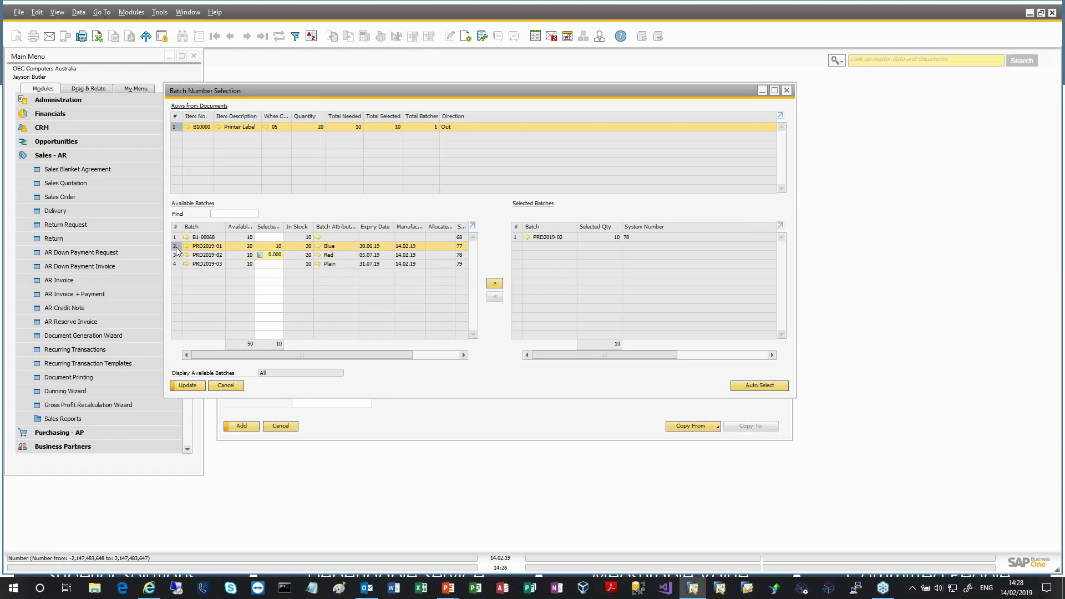
{"action": "left_click", "coordinate": [495, 283]}
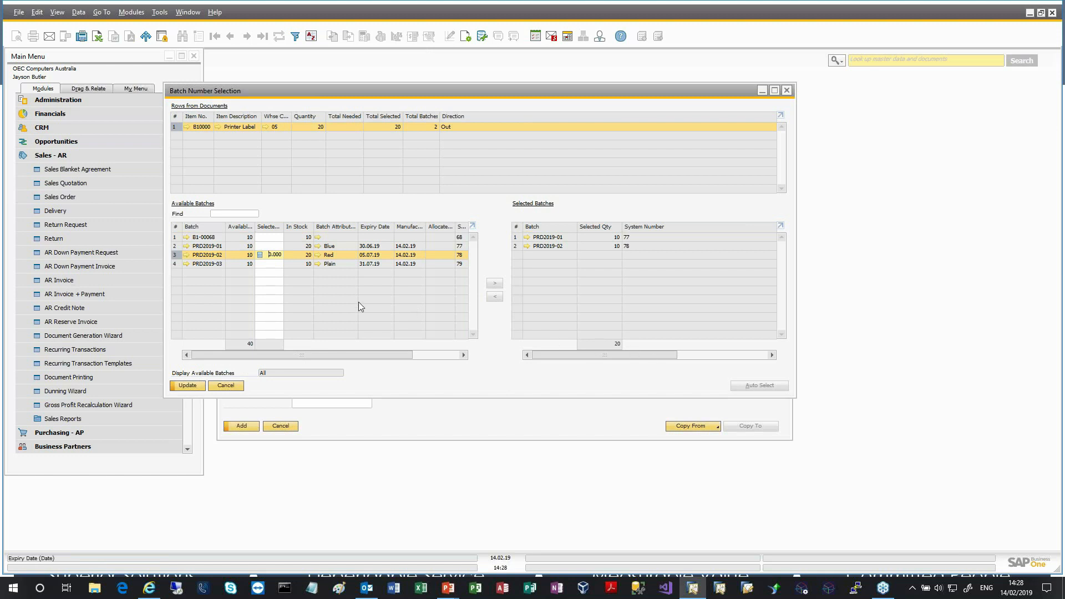
{"action": "mouse_move", "coordinate": [355, 354]}
{"action": "left_mouse_down"}
{"action": "mouse_move", "coordinate": [458, 354]}
{"action": "mouse_move", "coordinate": [354, 359]}
{"action": "left_mouse_up"}
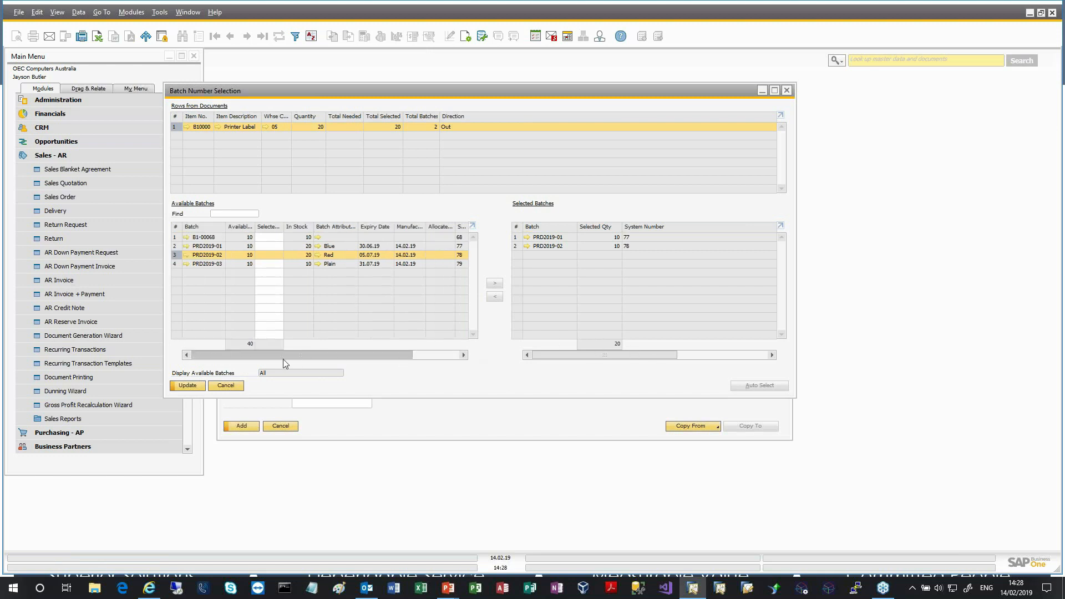
{"action": "left_click", "coordinate": [271, 255]}
{"action": "left_click_drag", "start_coordinate": [627, 352], "coordinate": [320, 396]}
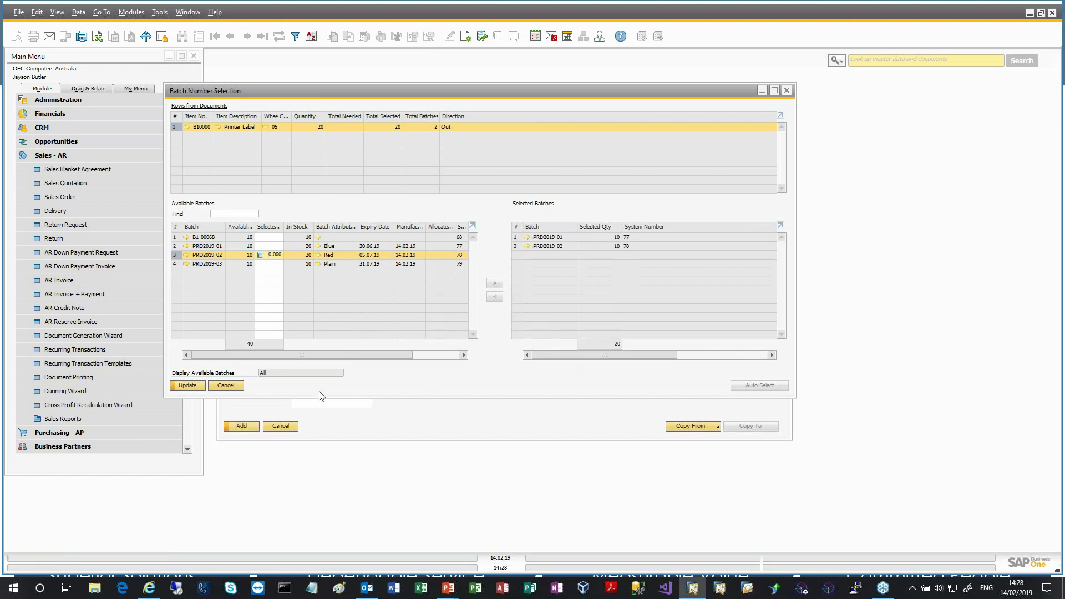
Step: Confirm the batch selection and add the Maxi Teq sales order, and bring up that last saved order
{"action": "left_click", "coordinate": [188, 385]}
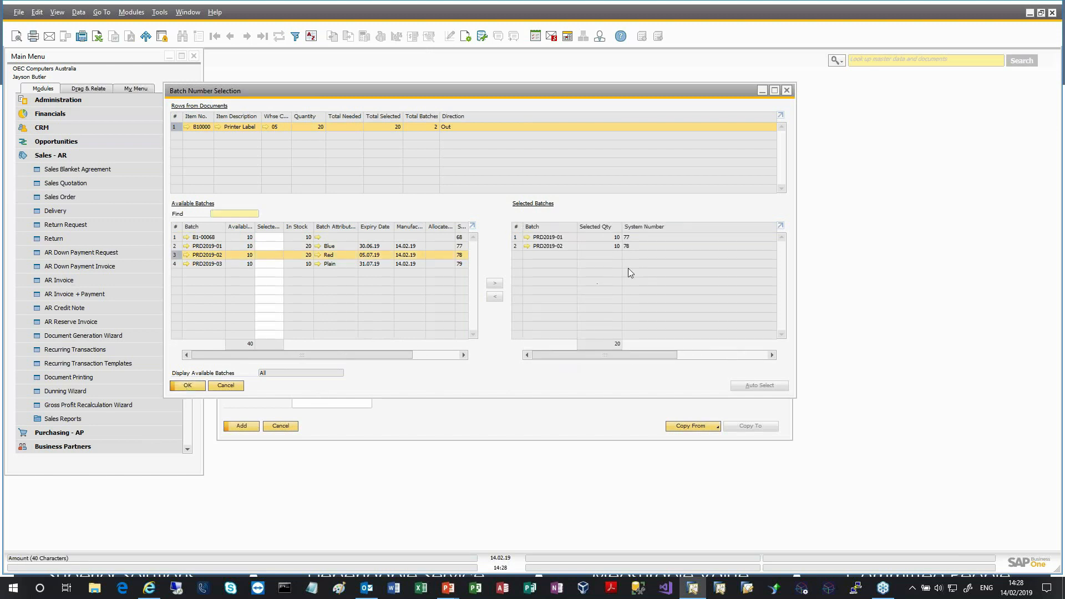
{"action": "left_click", "coordinate": [200, 387]}
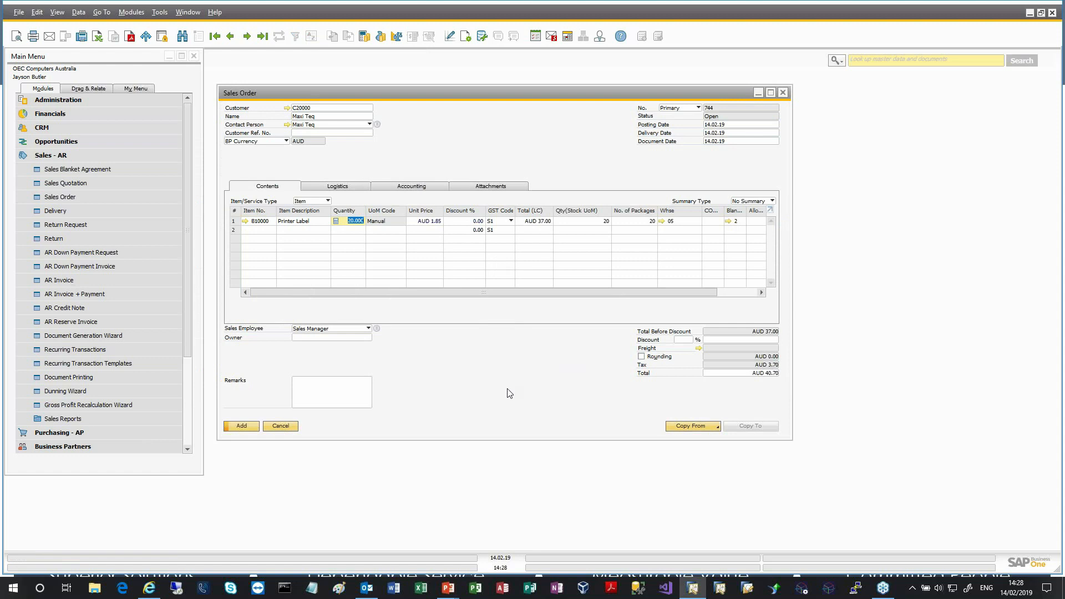
{"action": "left_click", "coordinate": [242, 426]}
{"action": "left_click", "coordinate": [262, 36]}
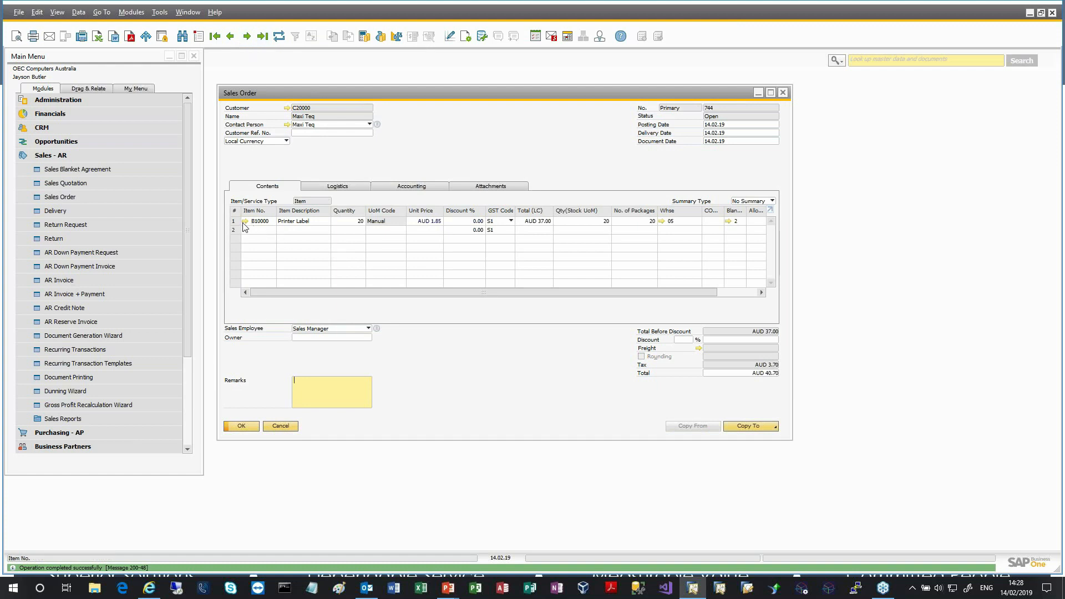
Step: Start a new sales order for the customer Microchips, with its window moved clear of the Maxi Teq order
{"action": "left_click", "coordinate": [82, 195]}
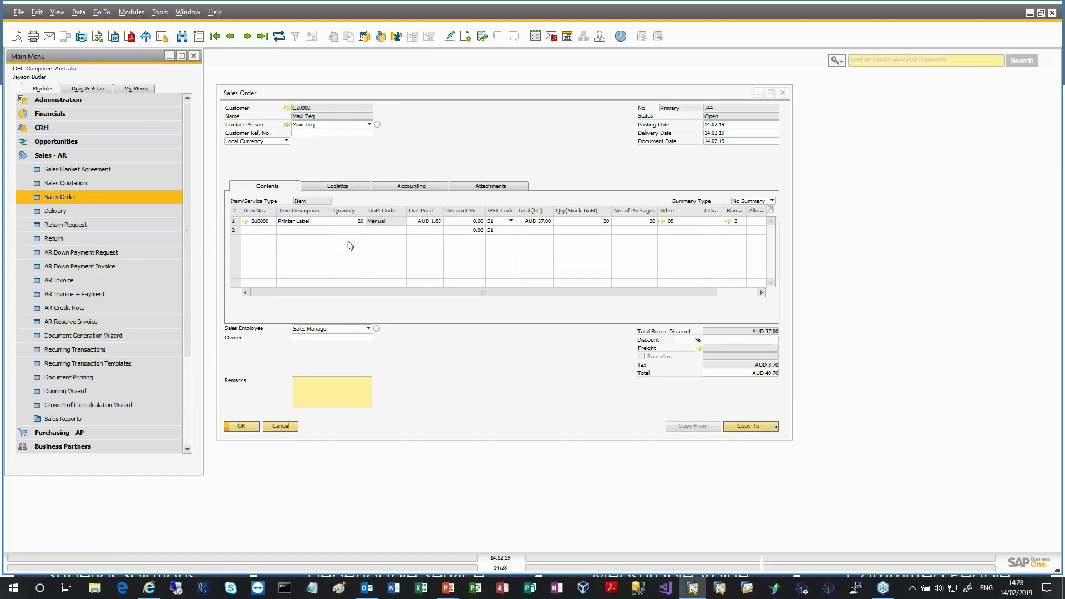
{"action": "left_click_drag", "start_coordinate": [457, 101], "coordinate": [603, 166]}
{"action": "type", "text": "C"}
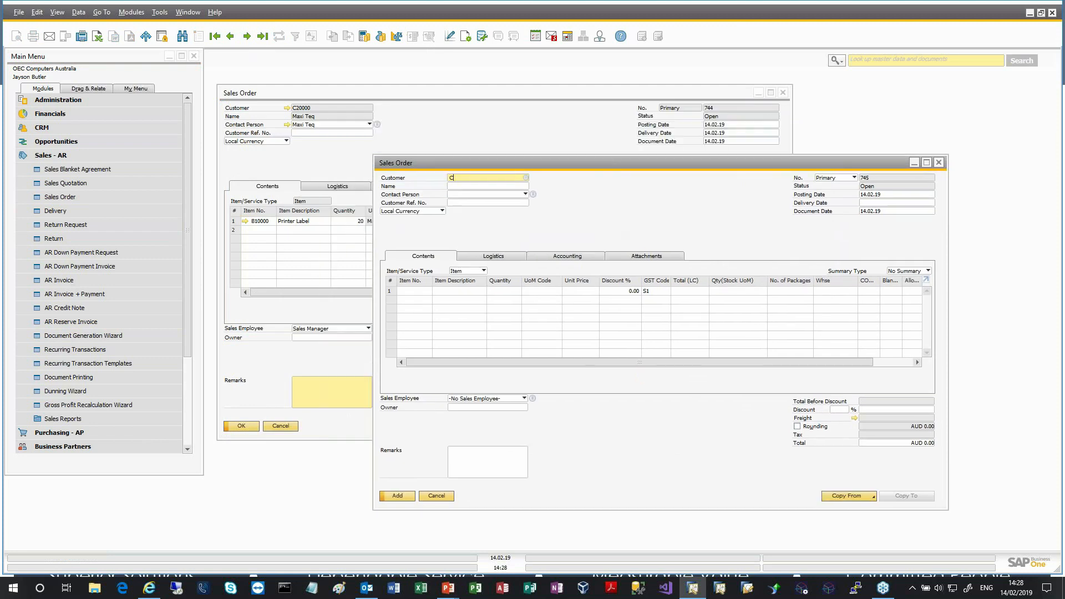
{"action": "type", "text": "3"}
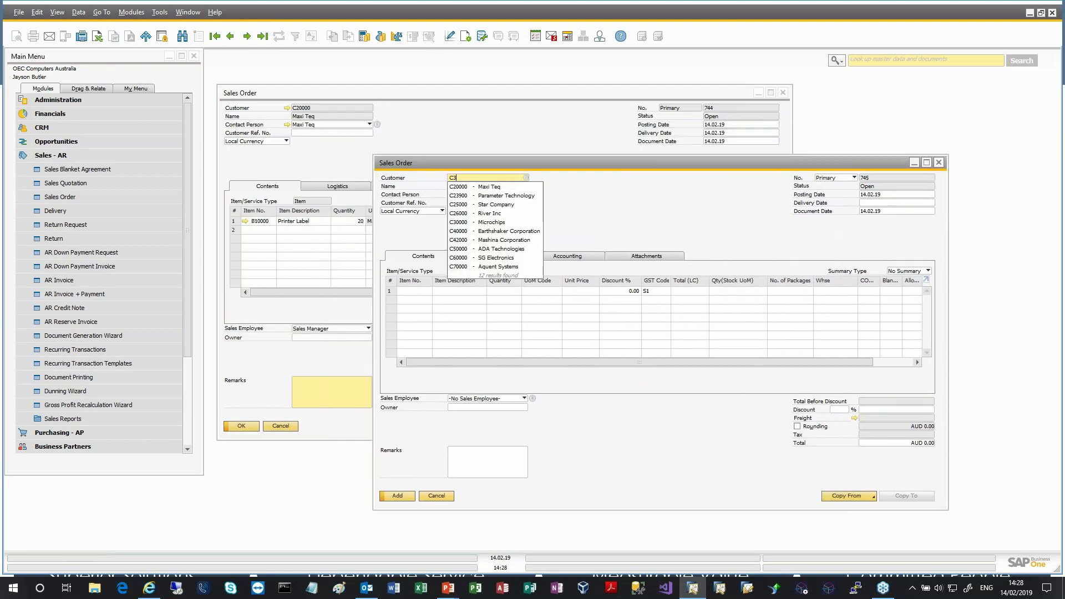
{"action": "type", "text": "0000"}
{"action": "left_click", "coordinate": [503, 195]}
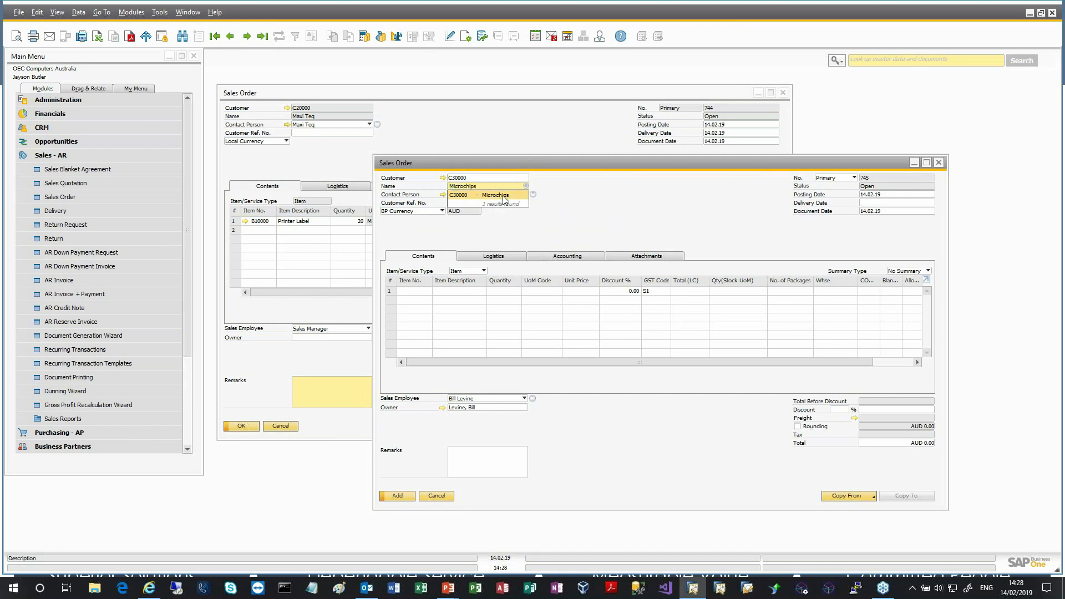
Step: Add item B10000 to the Microchips order with a quantity of 20
{"action": "left_click", "coordinate": [416, 291]}
{"action": "type", "text": "B1000"}
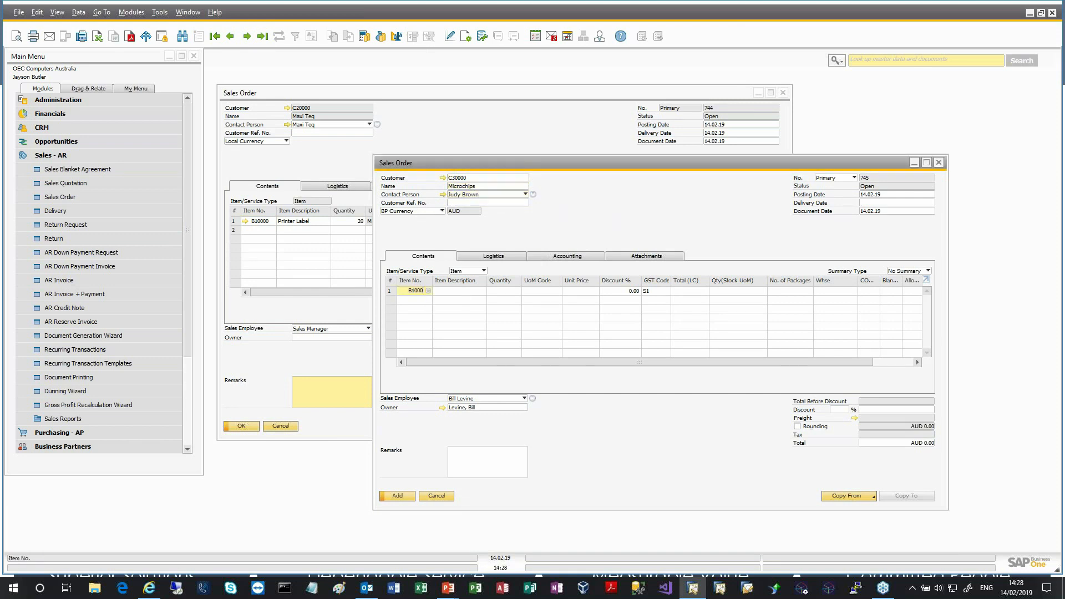
{"action": "type", "text": "0"}
{"action": "key", "text": "Tab"}
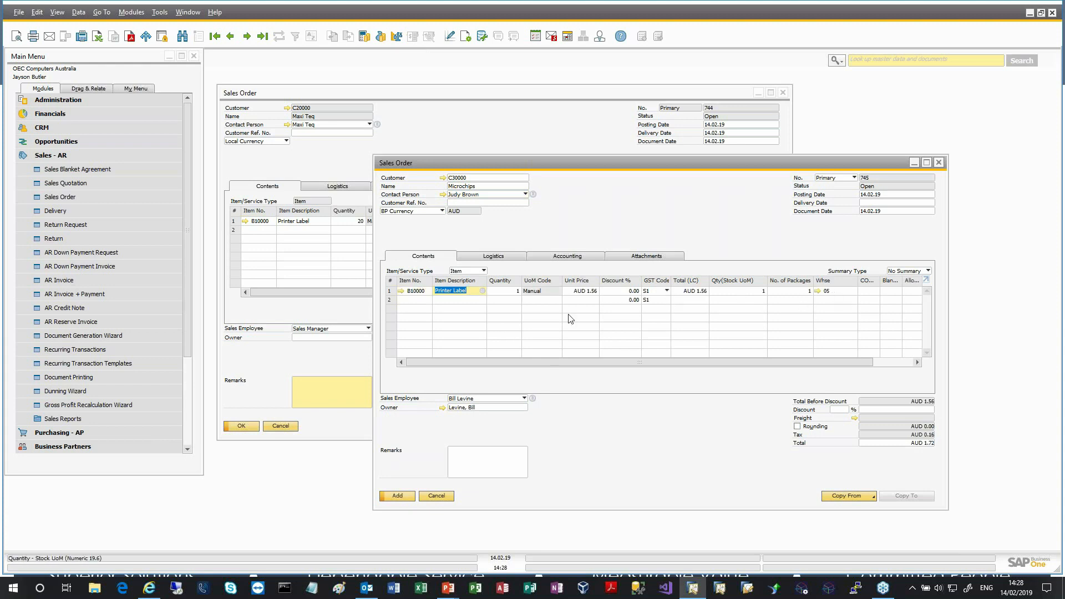
{"action": "left_click", "coordinate": [506, 291]}
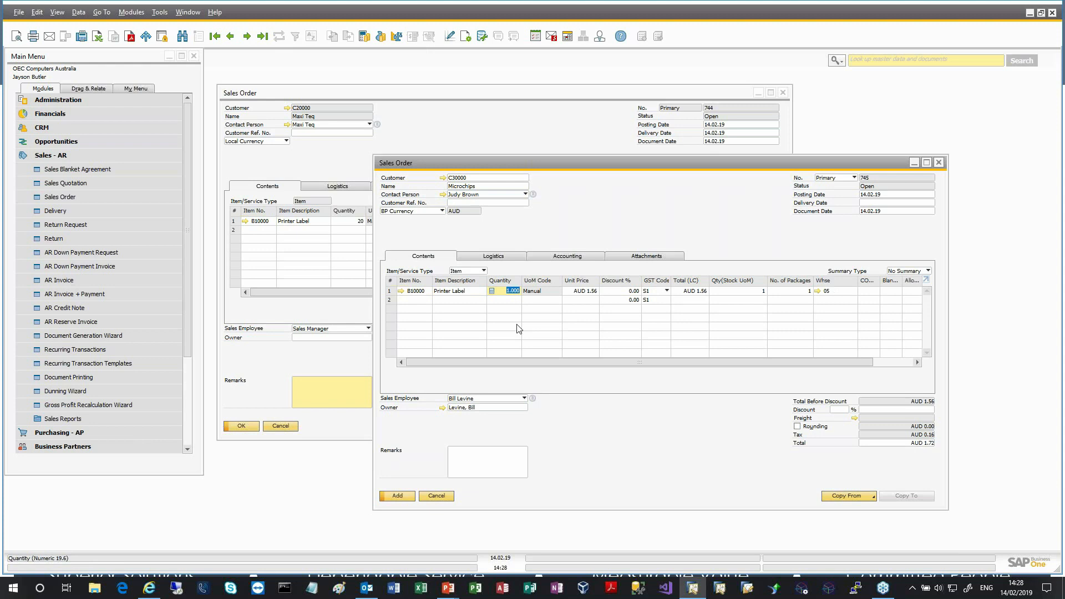
{"action": "type", "text": "20"}
{"action": "key", "text": "Tab"}
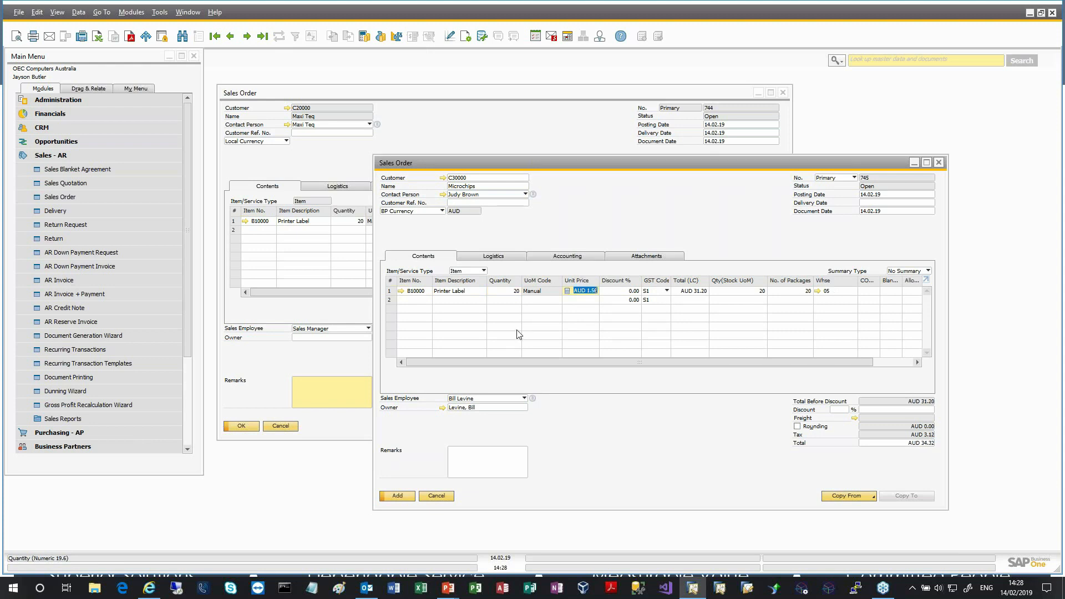
Step: Try selecting 20 units from batch PRD2019-01 for the B10000 row, and discard both the selection and the Microchips order
{"action": "left_click", "coordinate": [506, 292]}
{"action": "key", "text": "ctrl+Tab"}
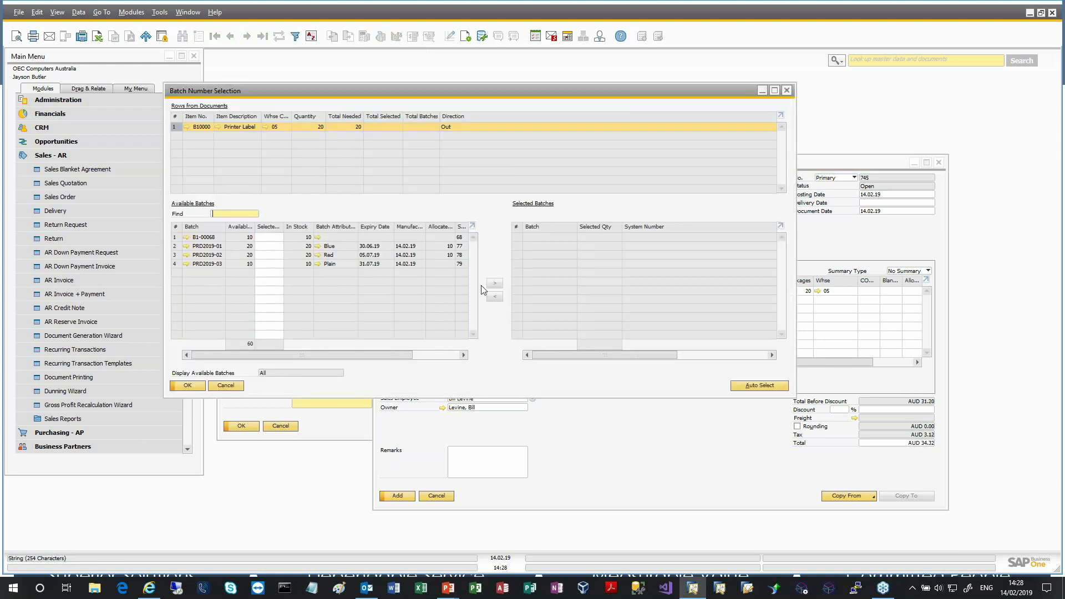
{"action": "left_click", "coordinate": [273, 246]}
{"action": "type", "text": "20"}
{"action": "key", "text": "Tab"}
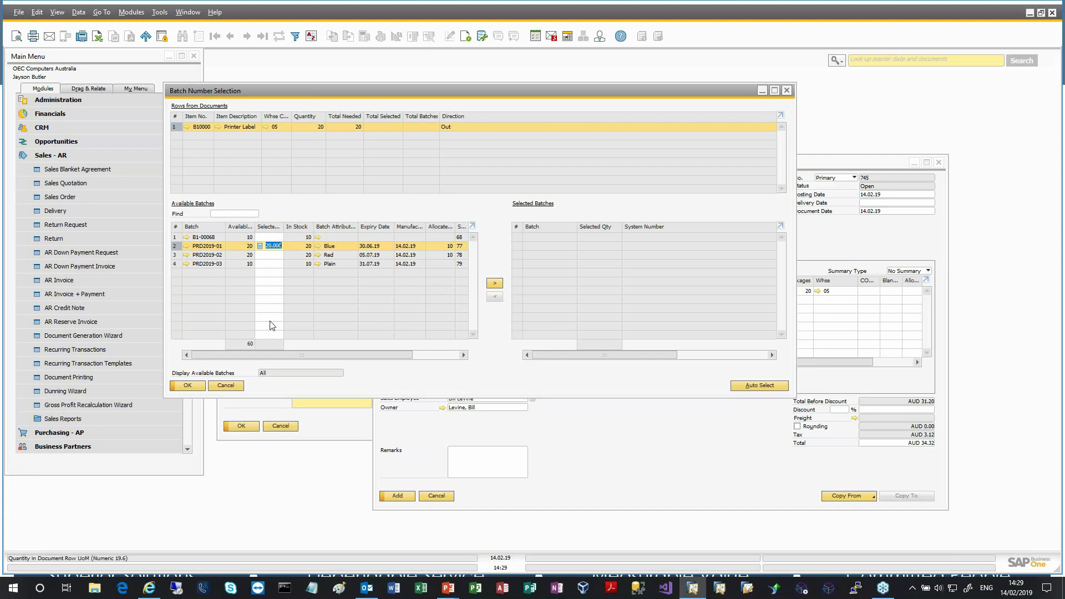
{"action": "left_click", "coordinate": [234, 387]}
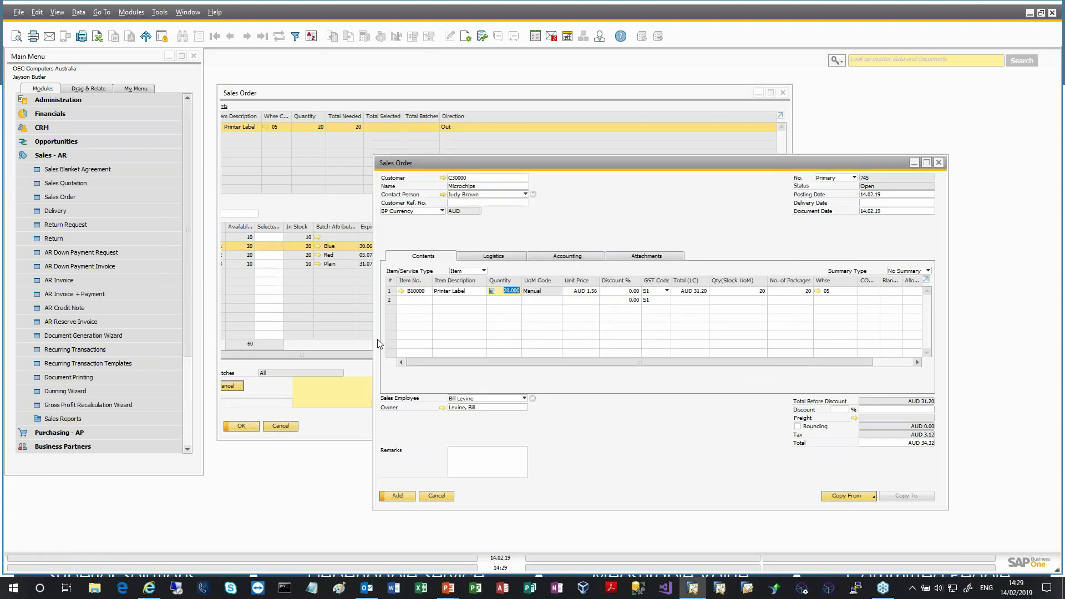
{"action": "left_click", "coordinate": [437, 498]}
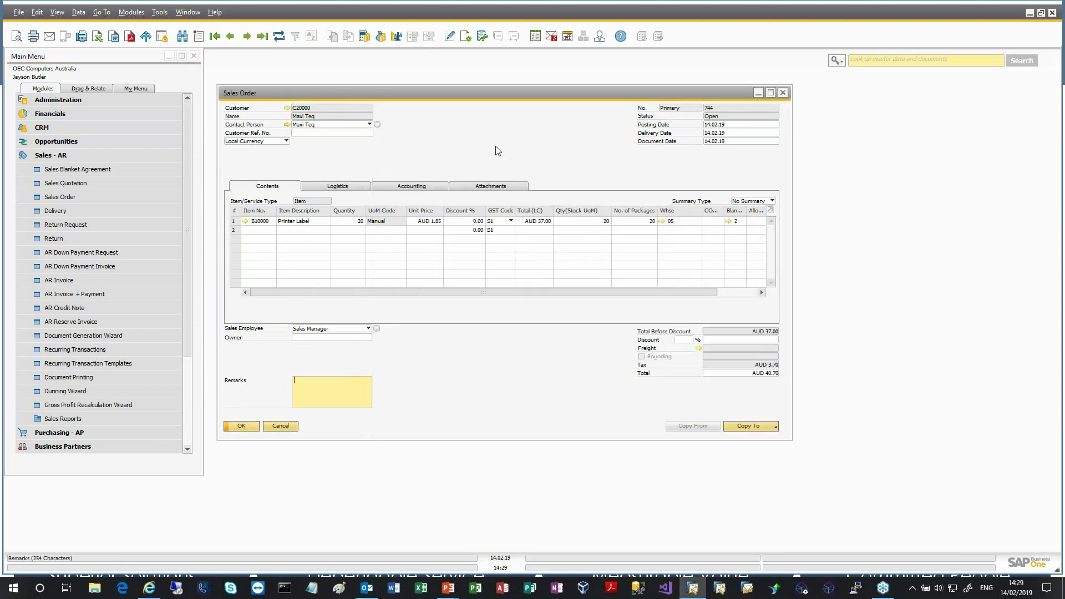
Step: Generate a pick list from the Maxi Teq sales order and record 10 units as picked on each of its two bin location rows
{"action": "right_click", "coordinate": [522, 141]}
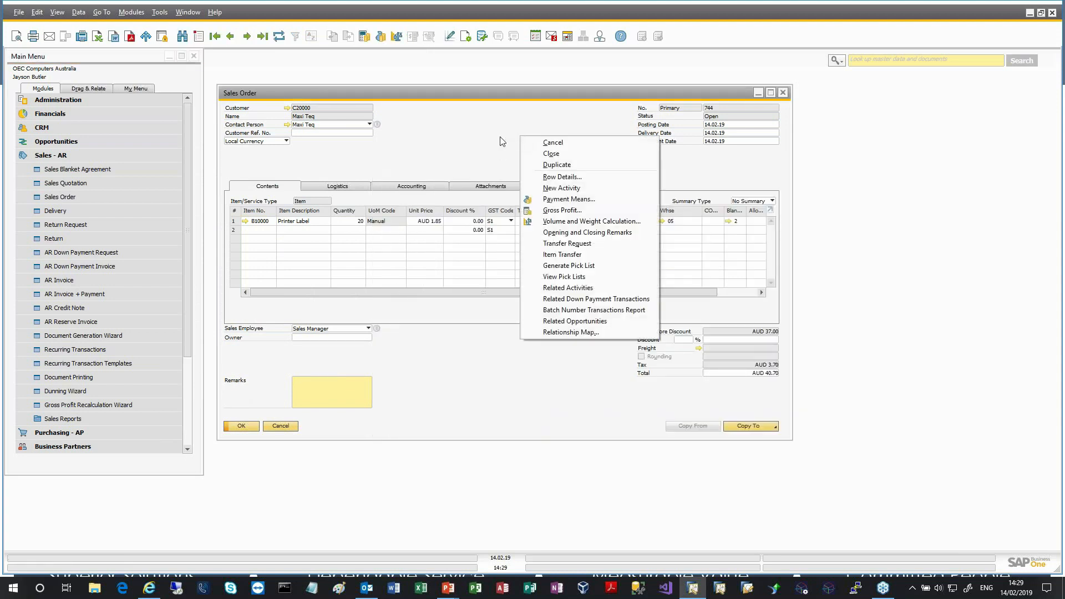
{"action": "left_click", "coordinate": [604, 265]}
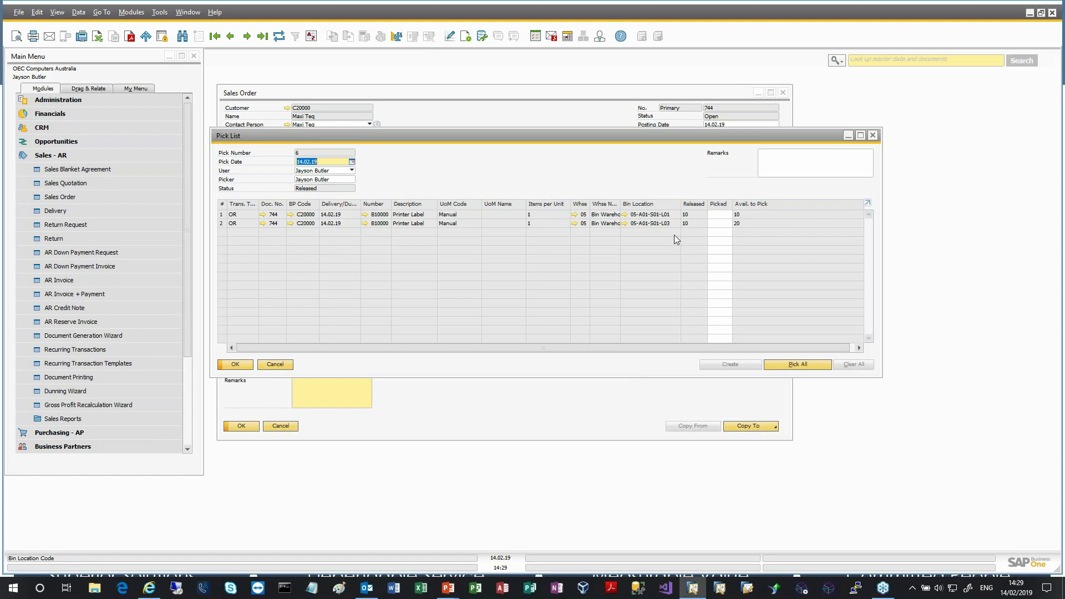
{"action": "left_click", "coordinate": [724, 215]}
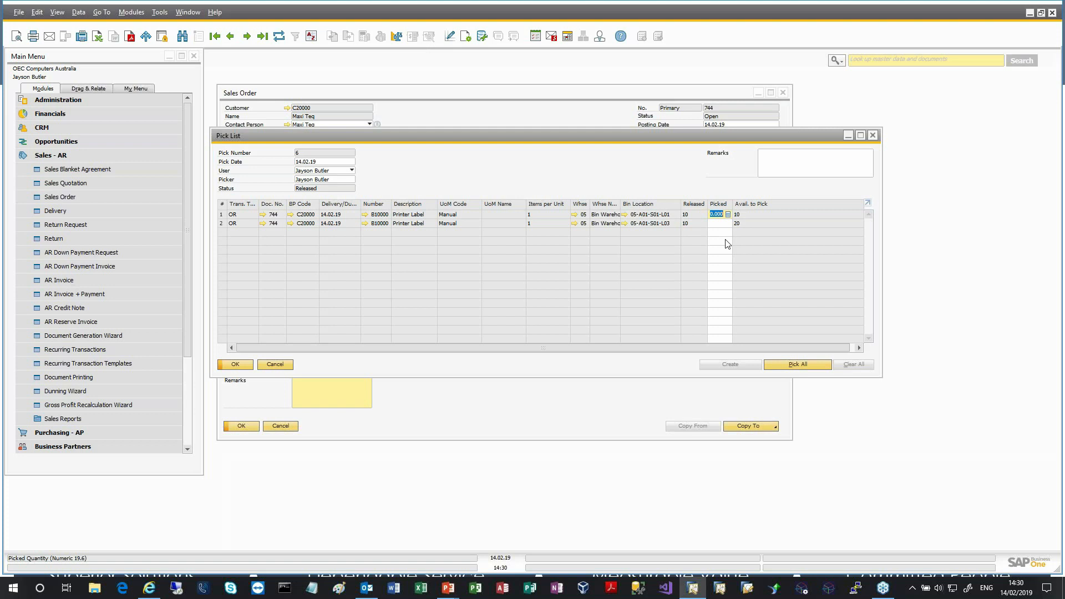
{"action": "type", "text": "10"}
{"action": "left_click", "coordinate": [719, 226]}
{"action": "type", "text": "10"}
{"action": "left_click", "coordinate": [717, 214]}
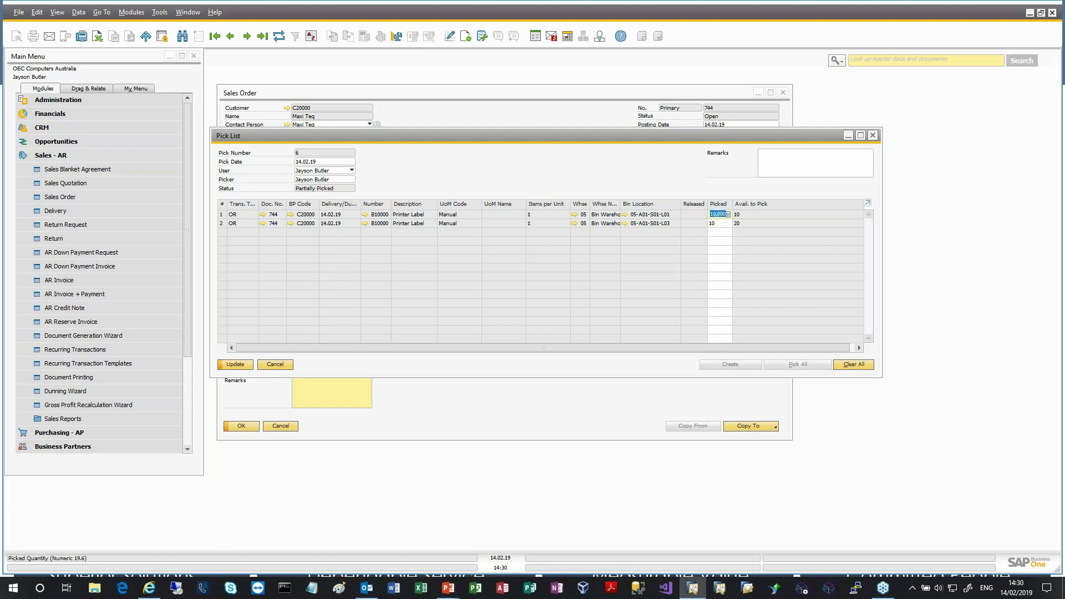
{"action": "left_click", "coordinate": [236, 366]}
{"action": "key", "text": "Escape"}
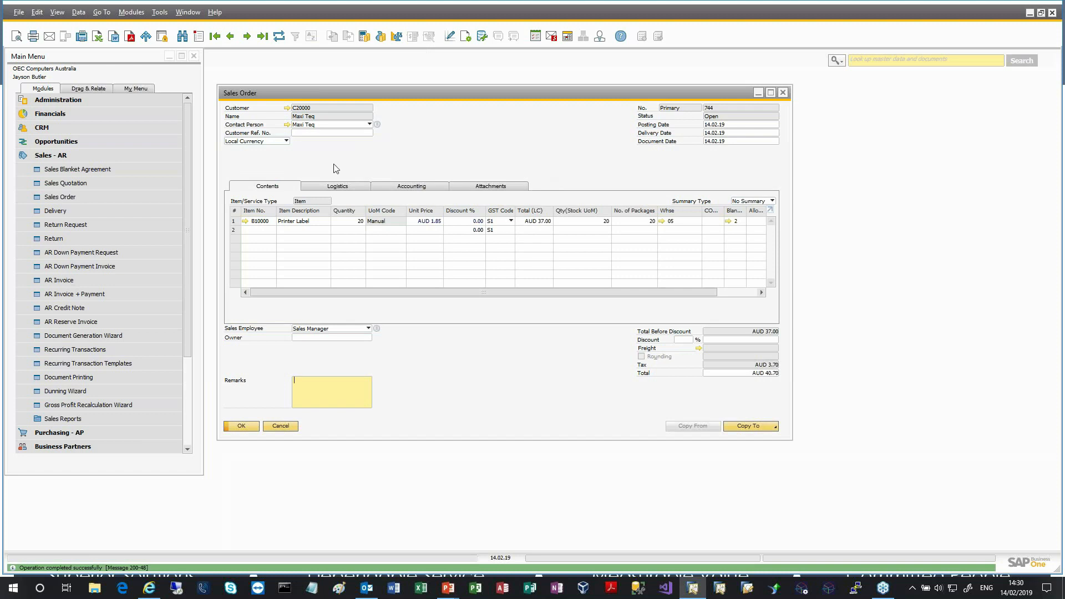
Step: In the Pick Pack and Production Manager, create an automatic delivery for the picked Maxi Teq row and return to the selection criteria
{"action": "left_click", "coordinate": [93, 156]}
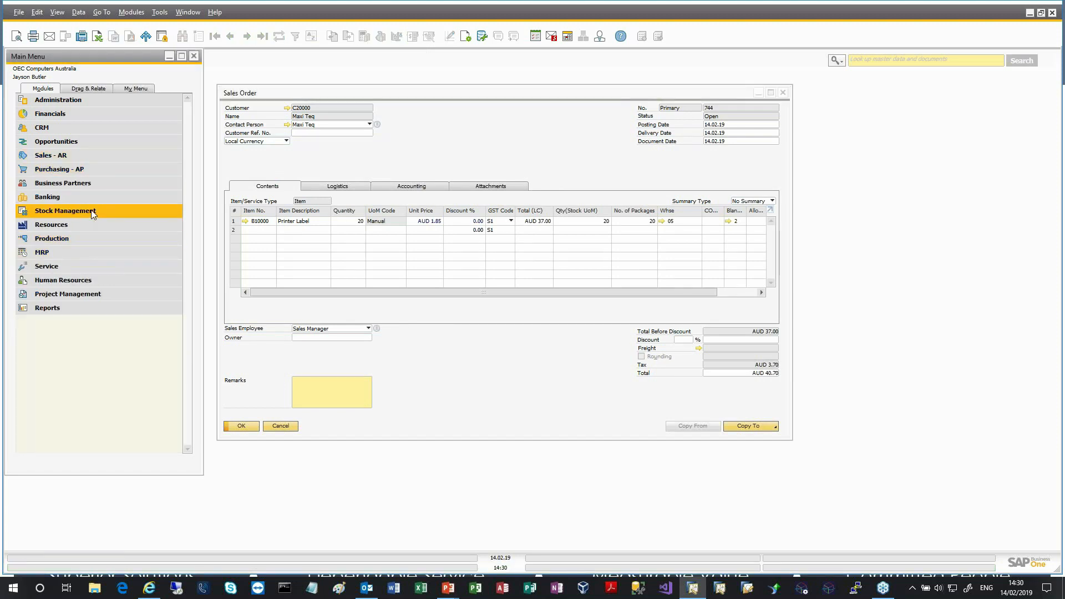
{"action": "left_click", "coordinate": [89, 211]}
{"action": "left_click", "coordinate": [99, 335]}
{"action": "left_click", "coordinate": [276, 230]}
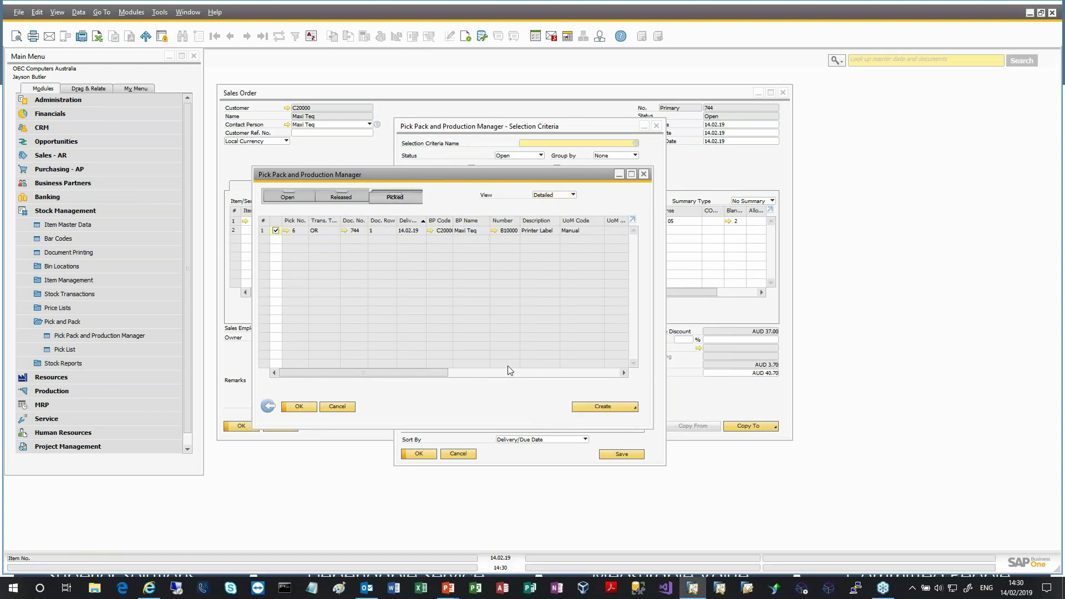
{"action": "left_click", "coordinate": [627, 407]}
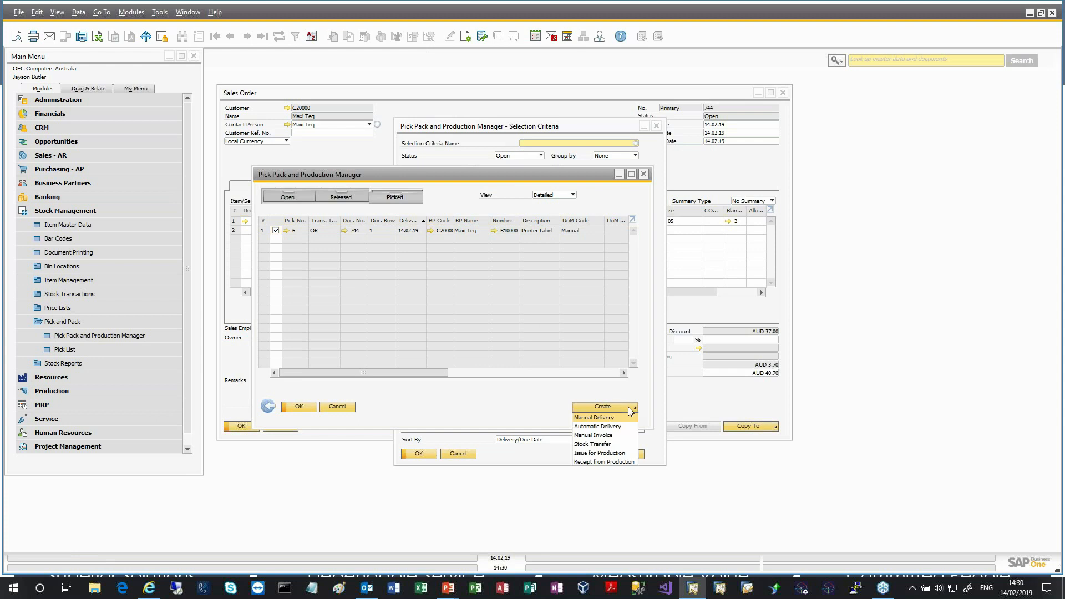
{"action": "left_click", "coordinate": [617, 427]}
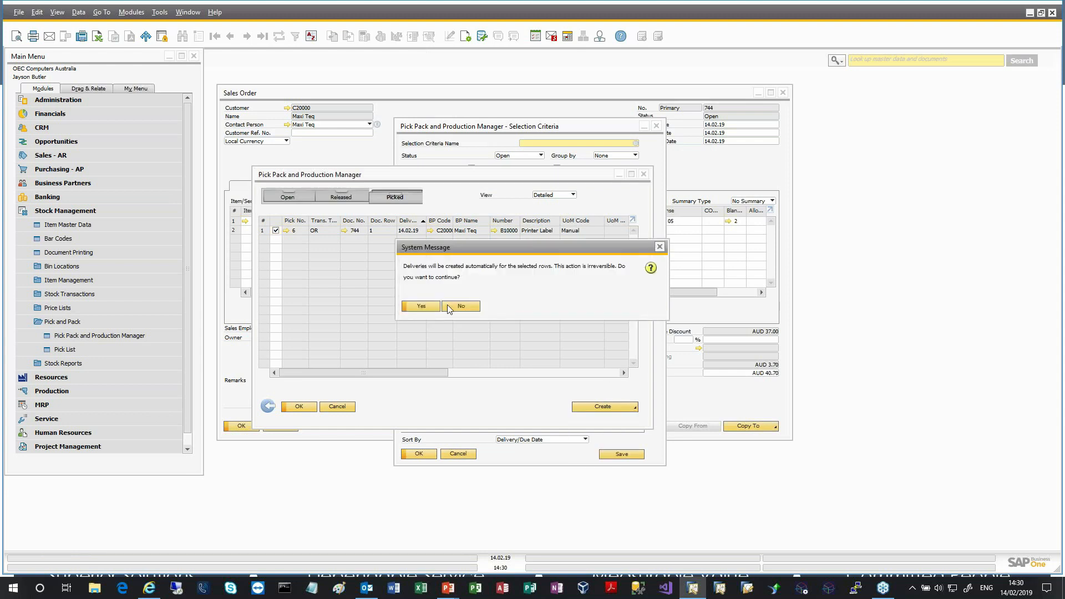
{"action": "left_click", "coordinate": [425, 307]}
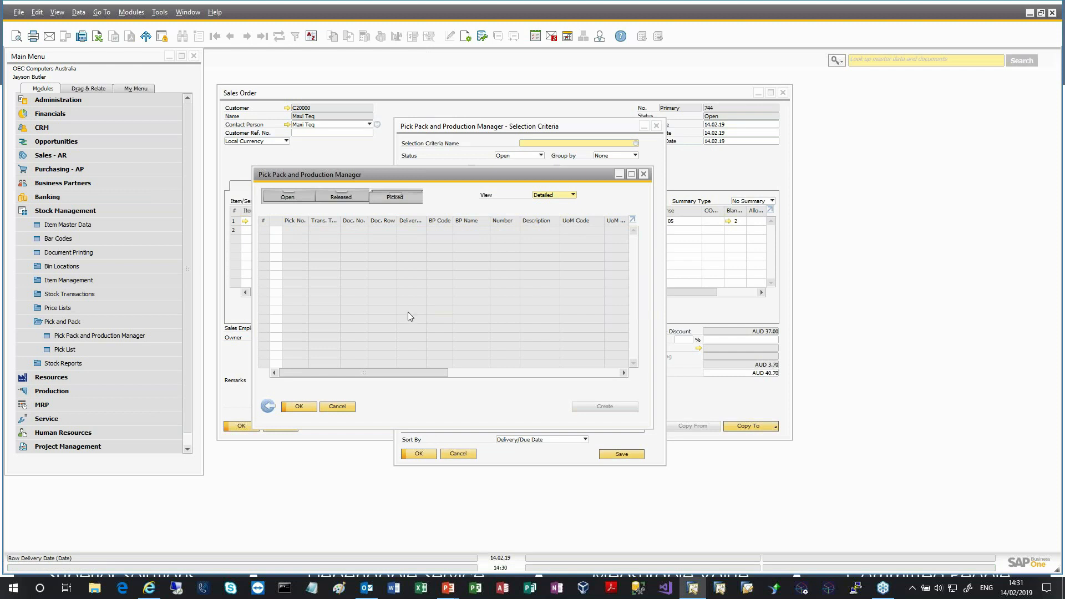
{"action": "left_click", "coordinate": [268, 406]}
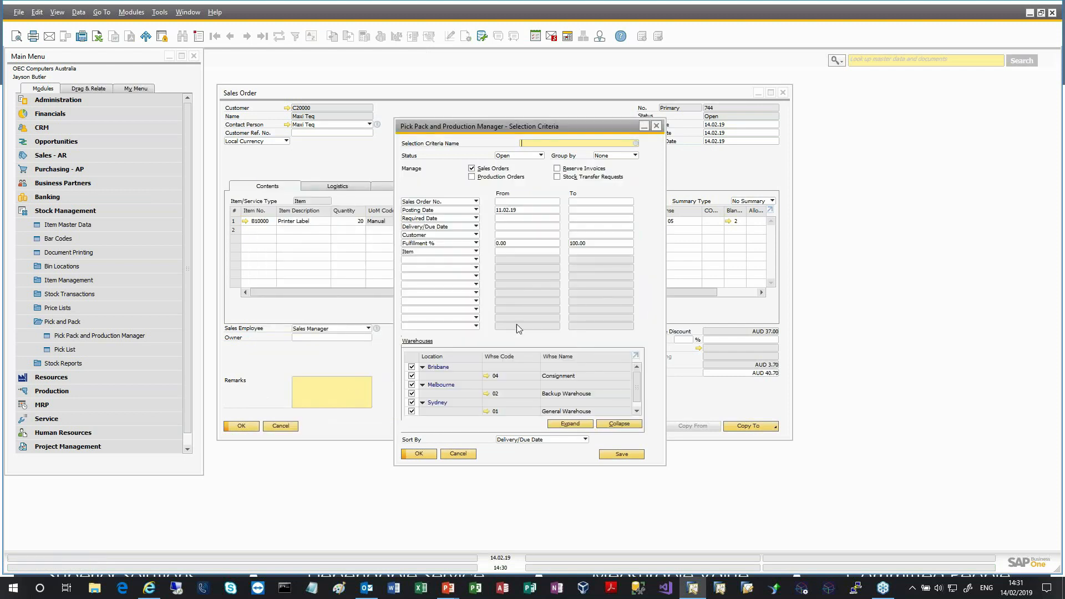
Step: Show the relationship map of the Maxi Teq sales order and open the linked delivery from it
{"action": "left_click", "coordinate": [362, 164]}
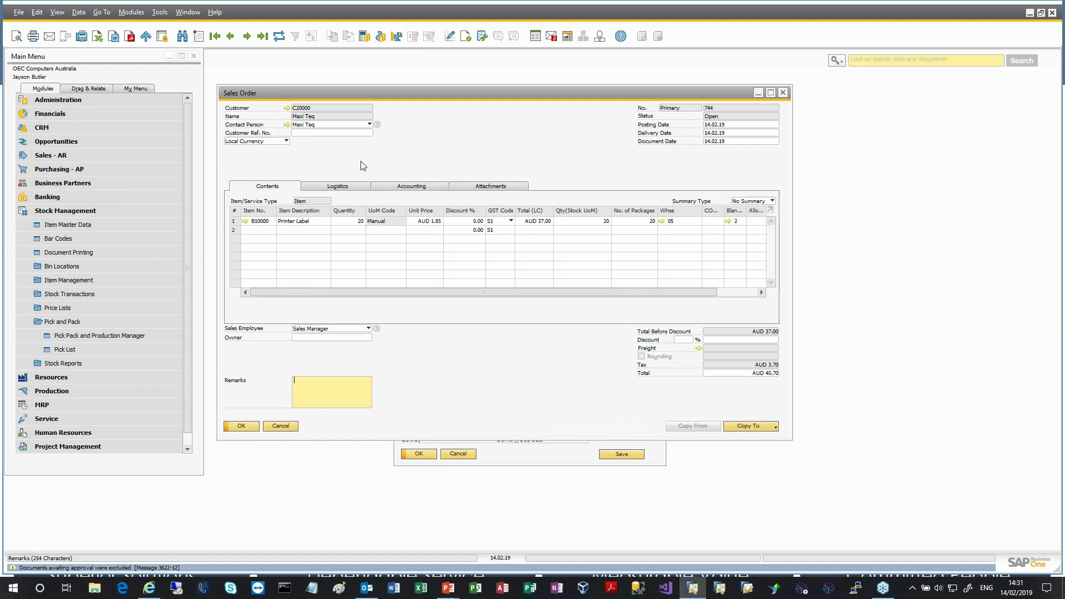
{"action": "right_click", "coordinate": [536, 125]}
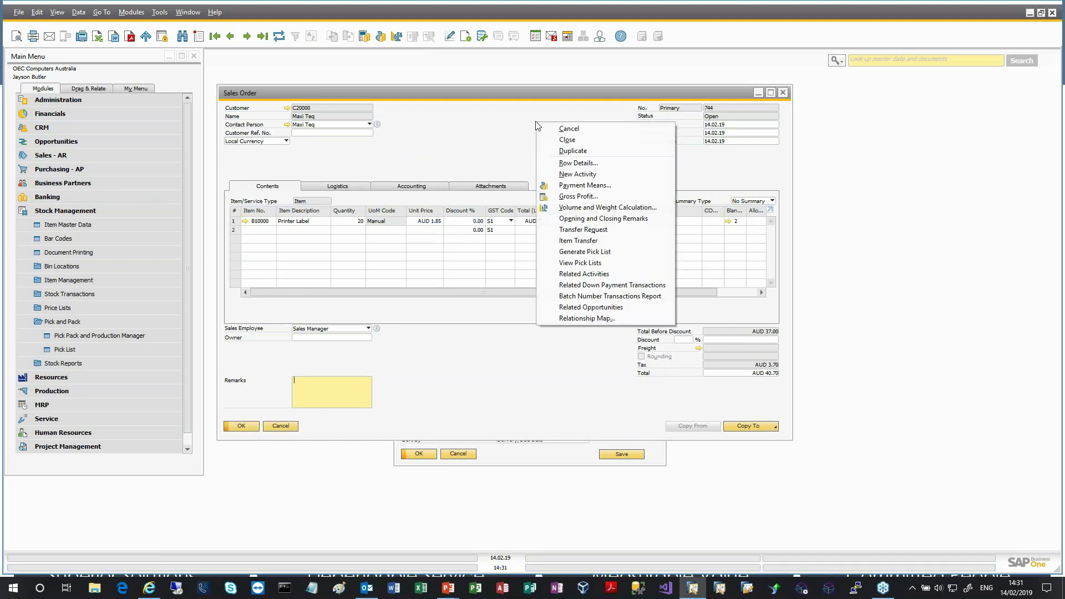
{"action": "left_click", "coordinate": [602, 319]}
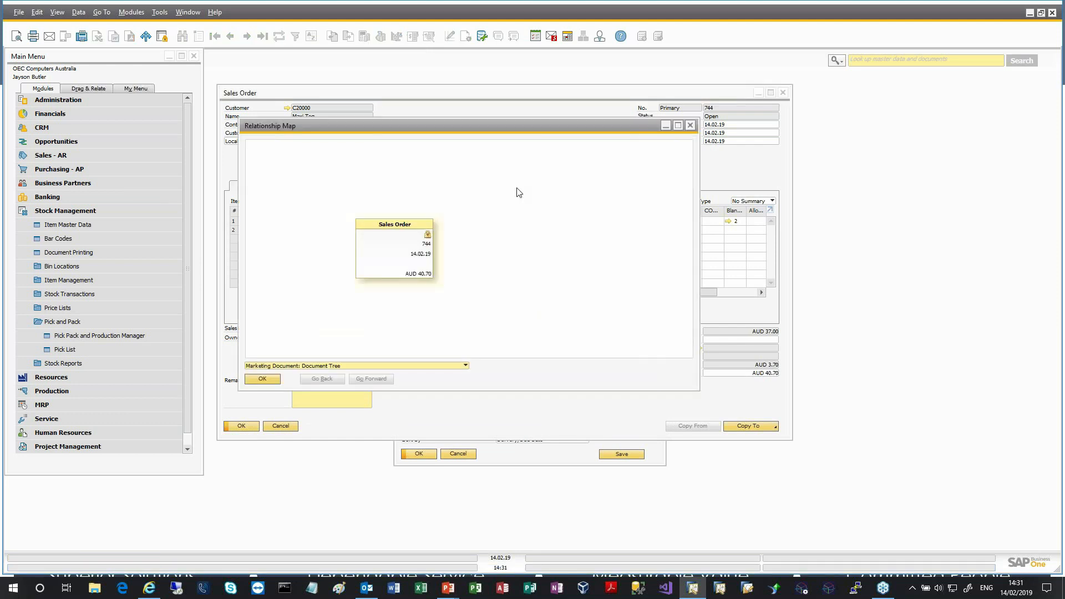
{"action": "left_click", "coordinate": [554, 262]}
{"action": "double_click", "coordinate": [552, 262]}
Step: Open the stock posting list for the delivery's B10000 row and make its First Batch Number column visible
{"action": "right_click", "coordinate": [494, 192]}
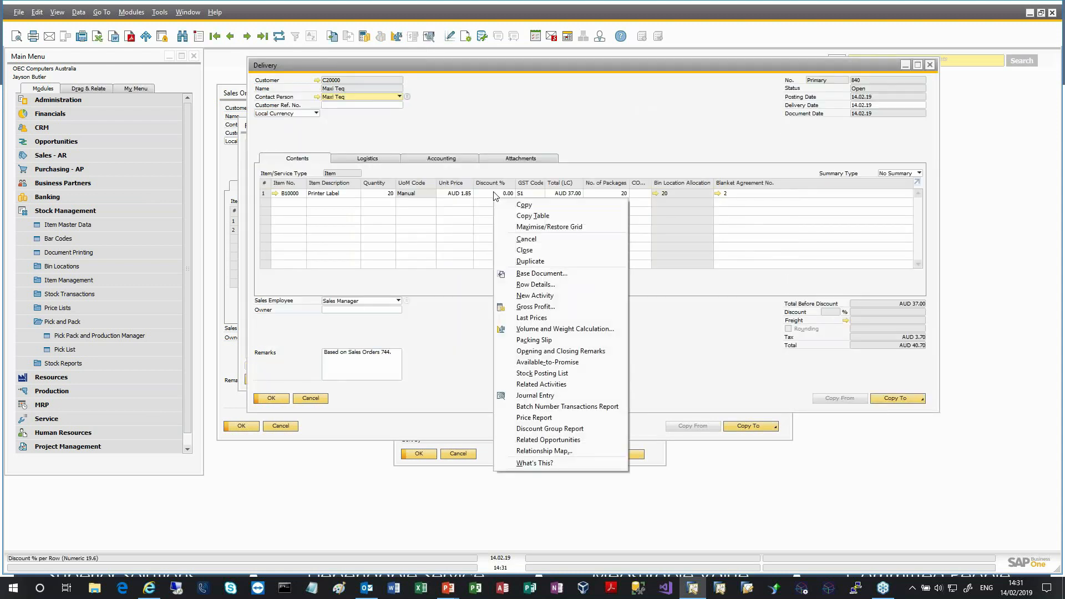
{"action": "left_click", "coordinate": [577, 375]}
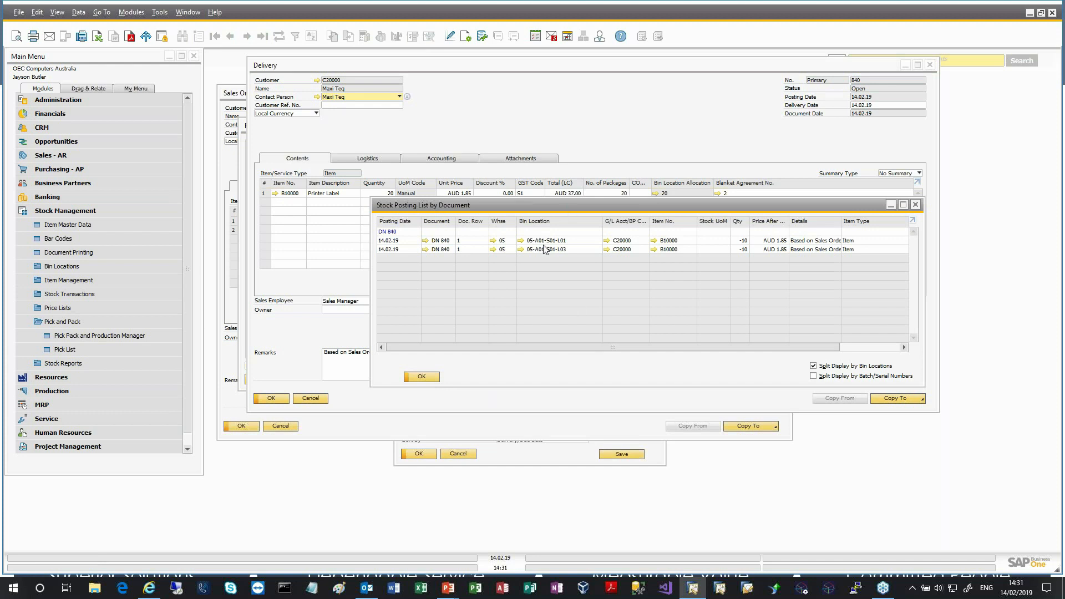
{"action": "left_click", "coordinate": [465, 34]}
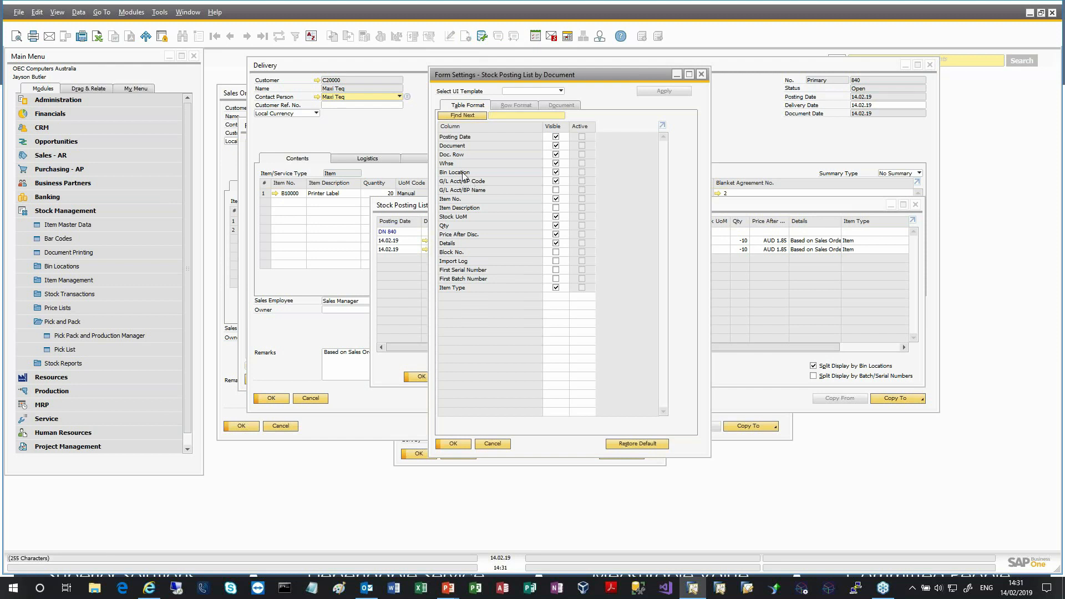
{"action": "left_click", "coordinate": [556, 181]}
{"action": "left_click", "coordinate": [557, 279]}
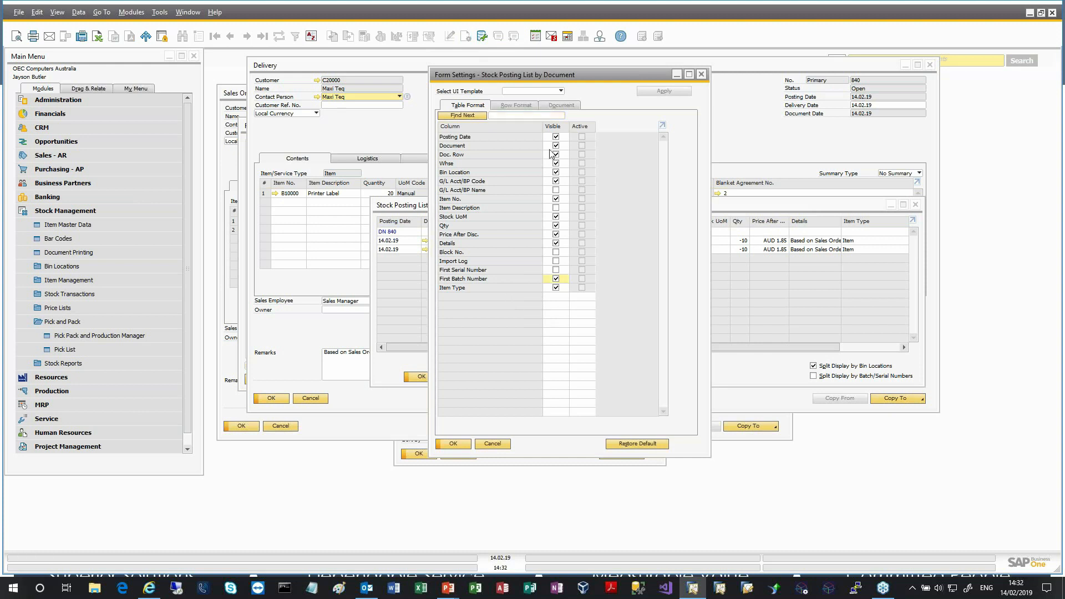
{"action": "left_click", "coordinate": [465, 447]}
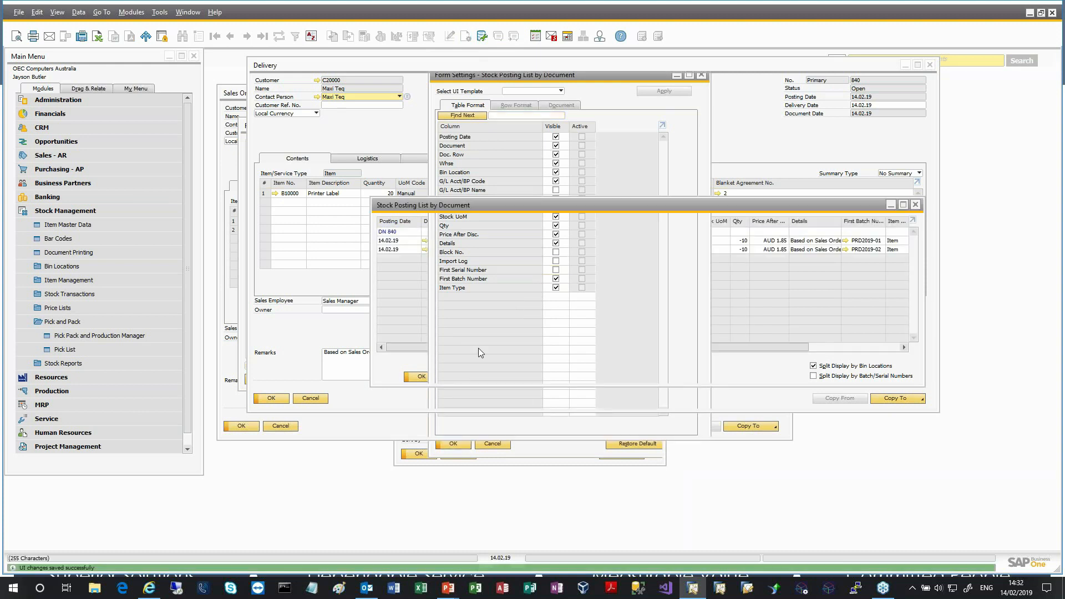
{"action": "left_click_drag", "start_coordinate": [646, 347], "coordinate": [735, 347]}
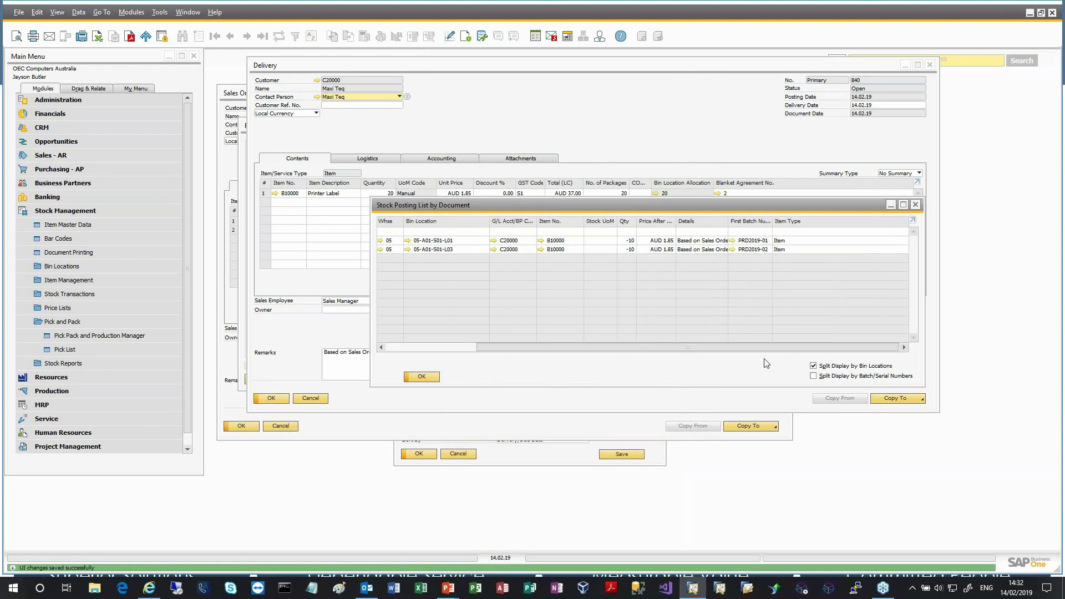
Step: Review the stock posting list's posting details, then close it along with the delivery, sales order and Pick Pack and Production Manager windows
{"action": "left_click_drag", "start_coordinate": [774, 349], "coordinate": [591, 253]}
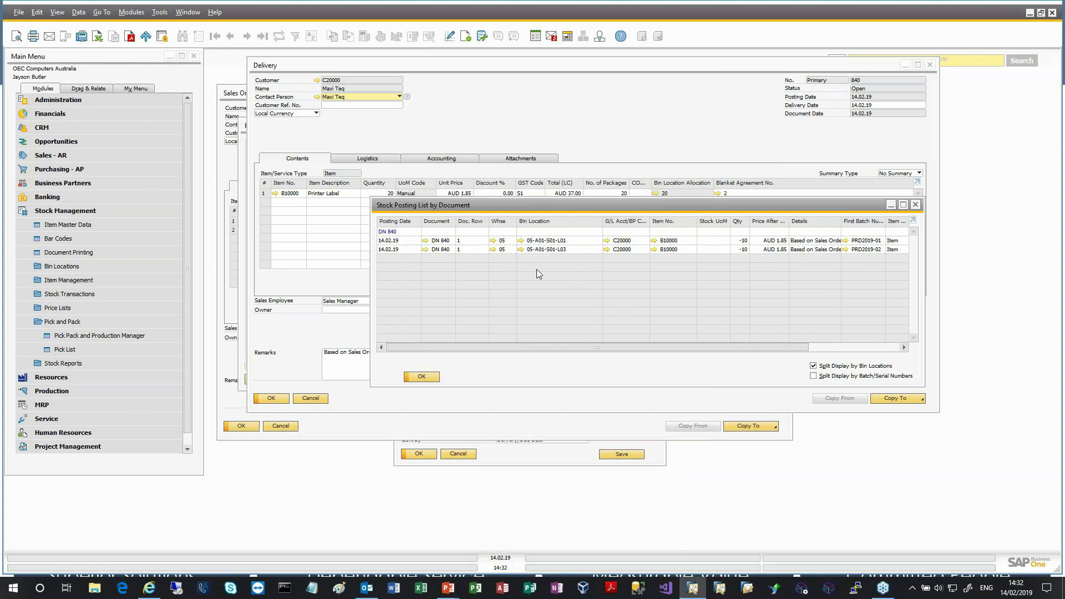
{"action": "left_click", "coordinate": [421, 377]}
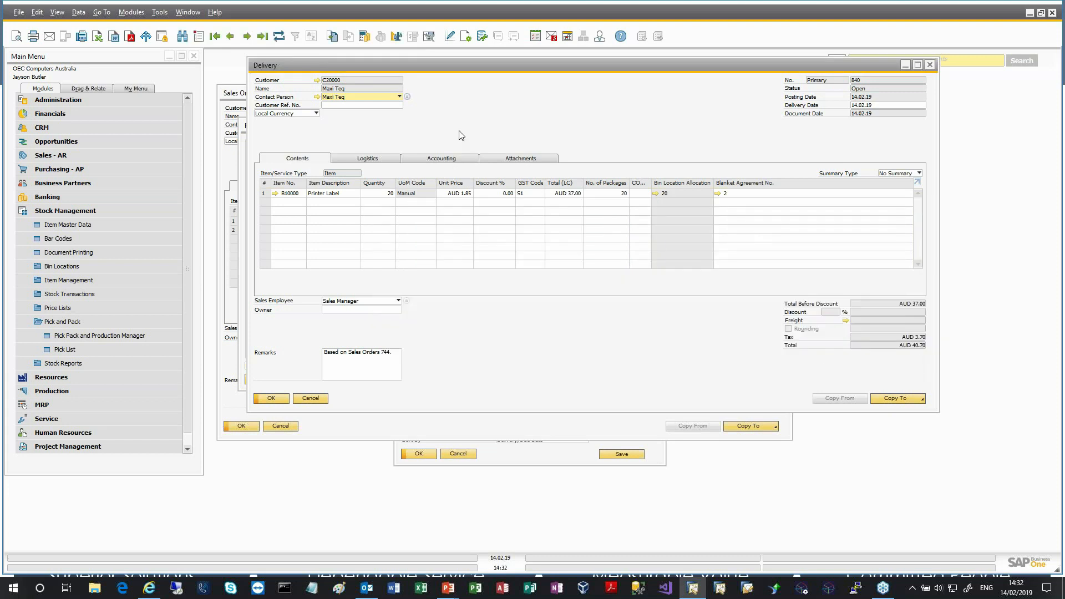
{"action": "left_click", "coordinate": [275, 398]}
{"action": "left_click", "coordinate": [275, 380]}
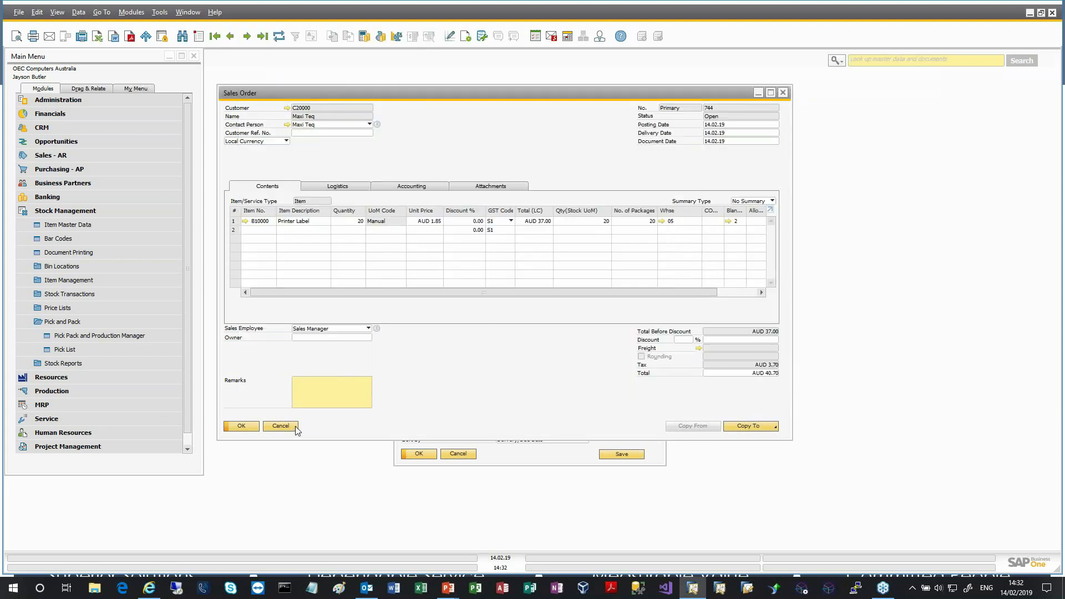
{"action": "left_click", "coordinate": [296, 431]}
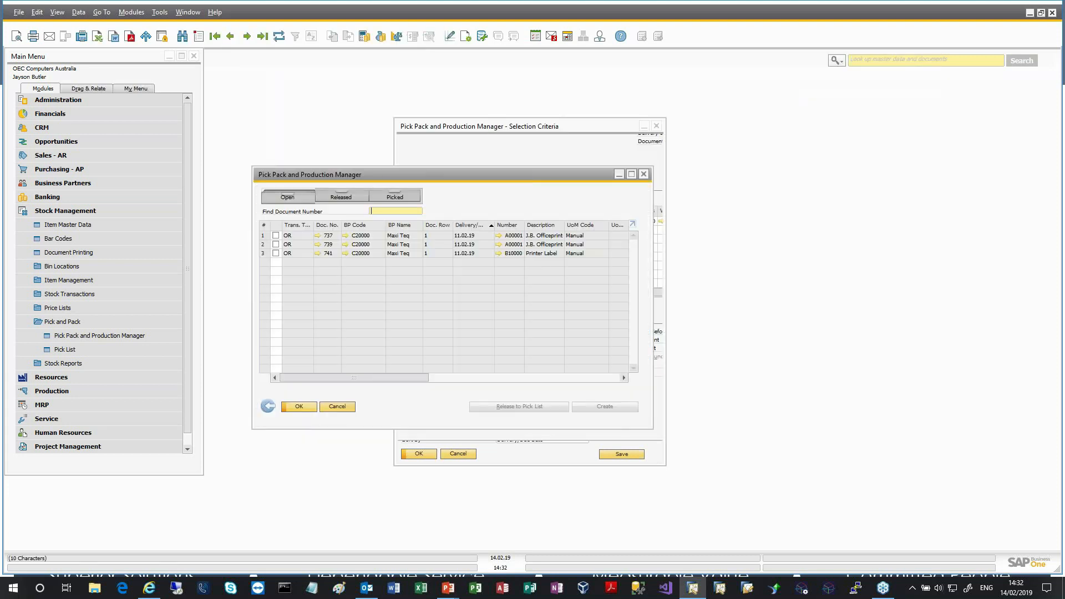
{"action": "left_click", "coordinate": [279, 406]}
{"action": "left_click", "coordinate": [465, 454]}
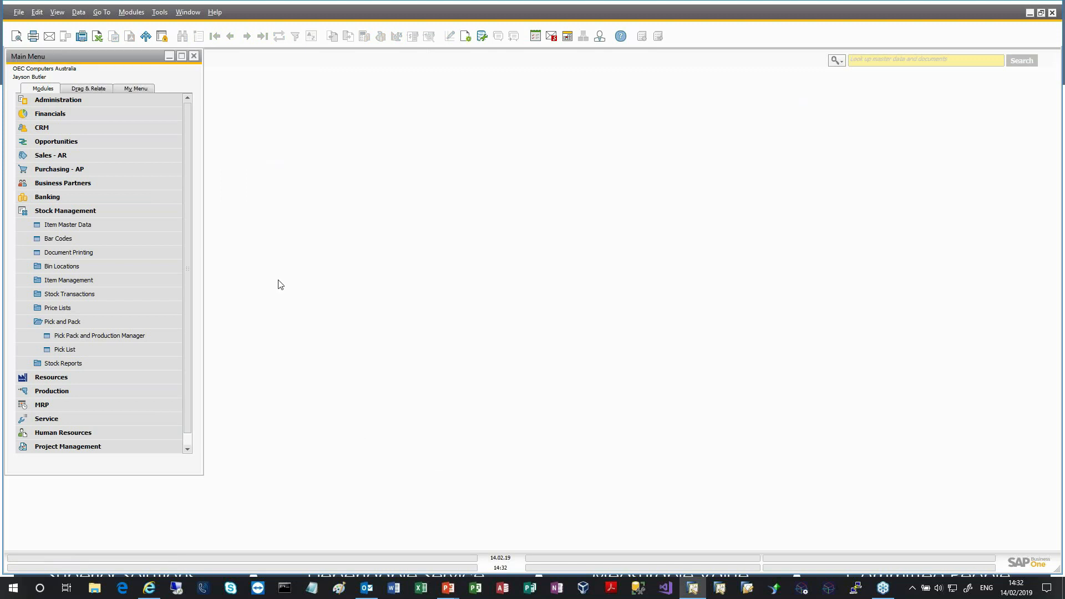
Step: Run the Open Items List sales report and show its open Sales Quotations
{"action": "left_click", "coordinate": [130, 214]}
{"action": "left_click", "coordinate": [61, 155]}
{"action": "scroll", "coordinate": [96, 311], "scroll_direction": "down", "scroll_amount": 3}
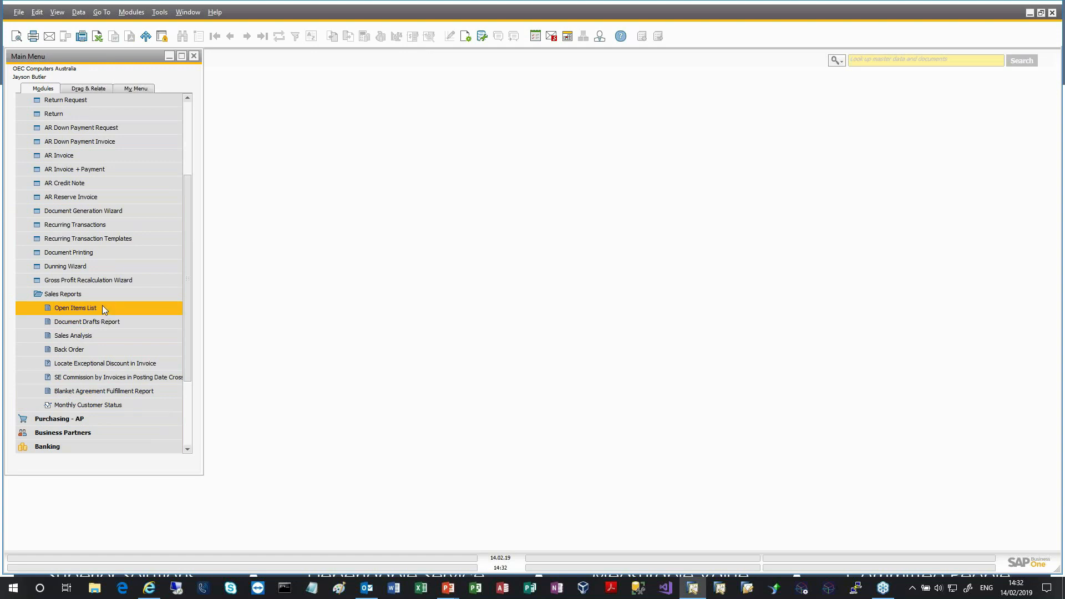
{"action": "left_click", "coordinate": [102, 307]}
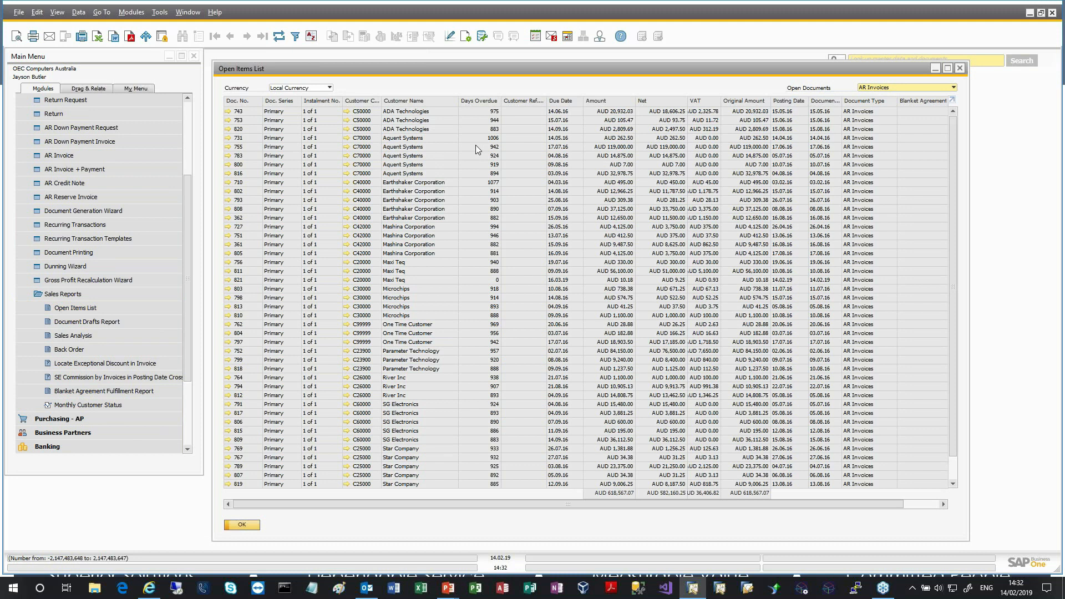
{"action": "left_click", "coordinate": [899, 88]}
{"action": "left_click", "coordinate": [894, 98]}
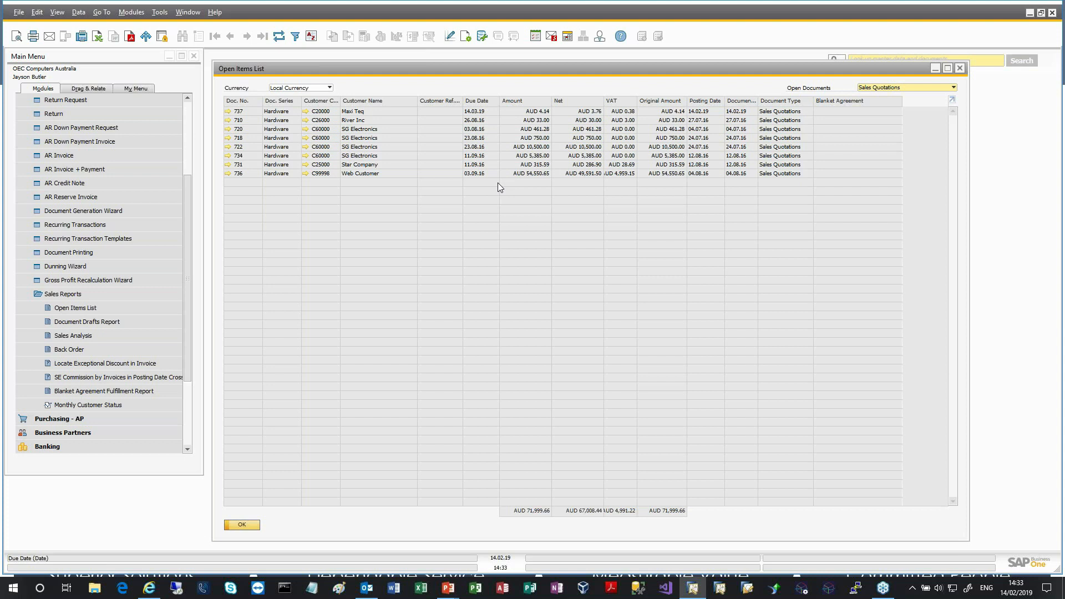
Step: Close all open sales quotations except Maxi Teq's, from the River Inc row through the Web Customer row, and select the Maxi Teq row
{"action": "left_click", "coordinate": [484, 120]}
{"action": "left_click", "coordinate": [484, 174], "text": "shift"}
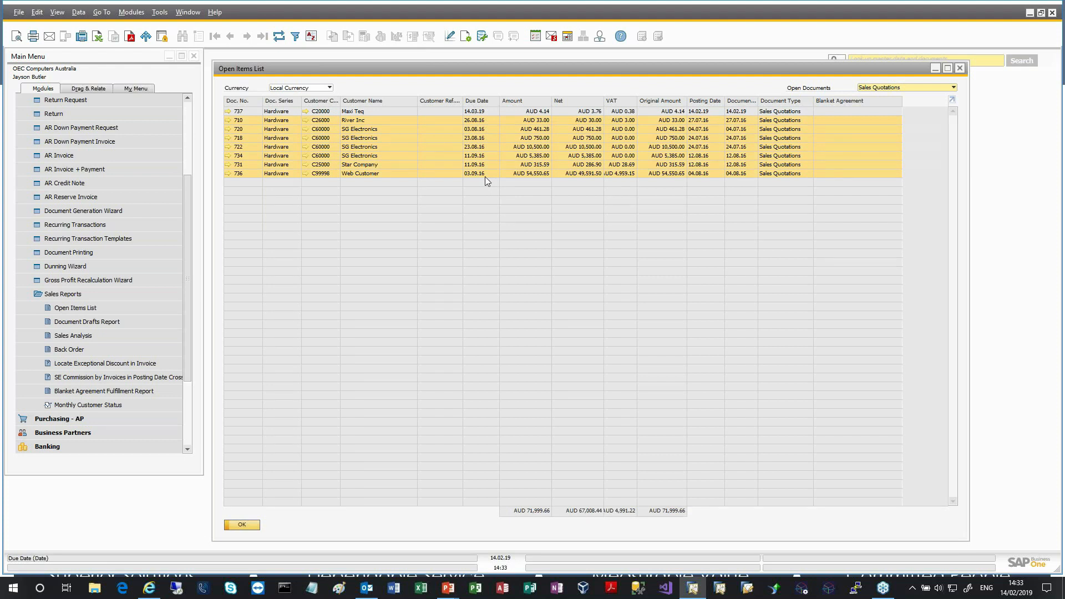
{"action": "right_click", "coordinate": [485, 88]}
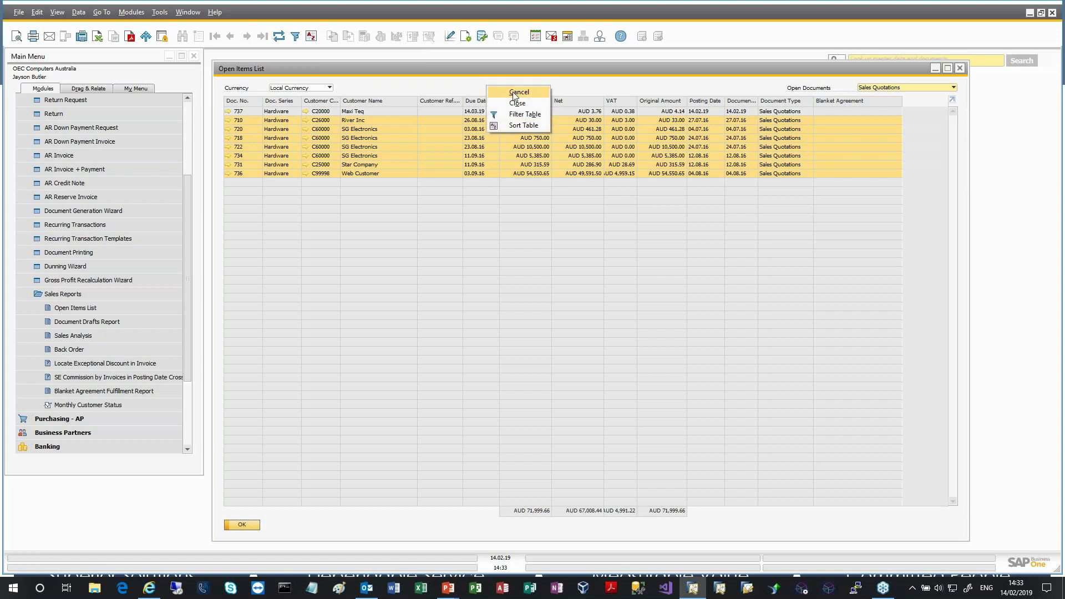
{"action": "left_click", "coordinate": [541, 103]}
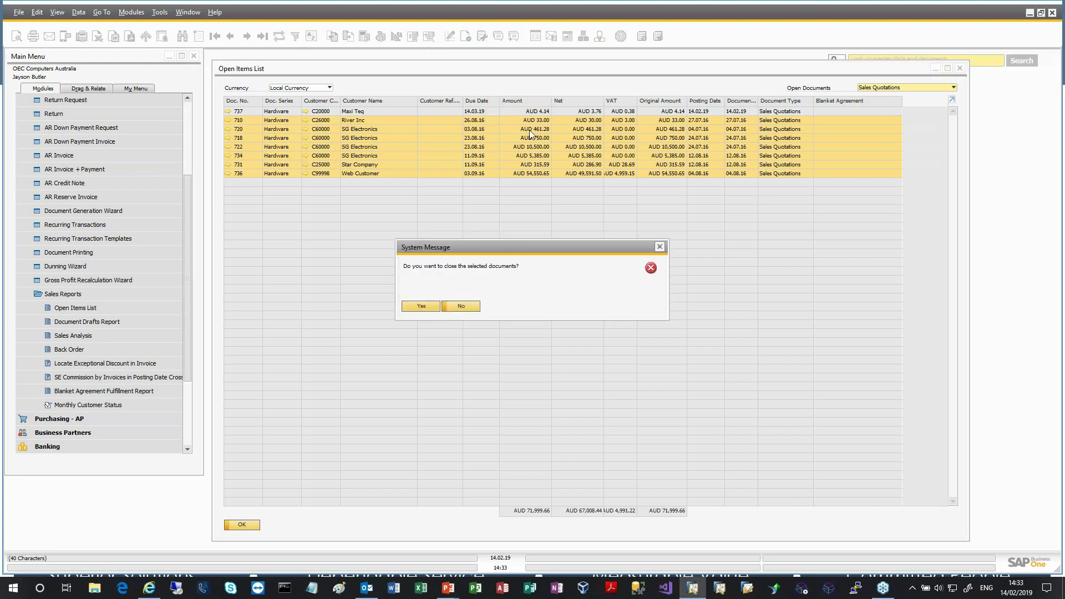
{"action": "left_click", "coordinate": [428, 307]}
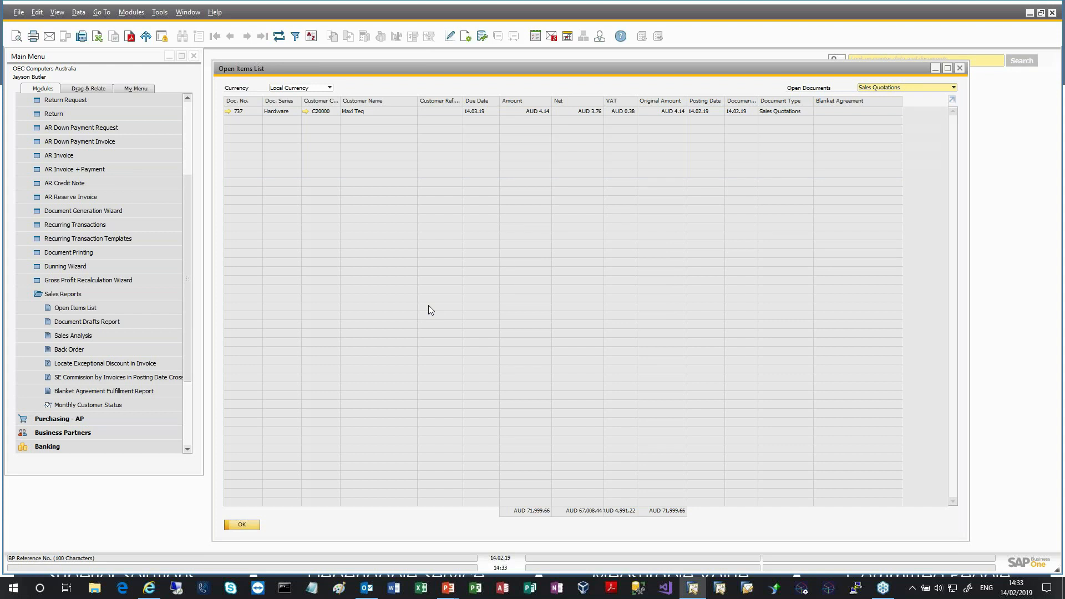
{"action": "left_click", "coordinate": [411, 111]}
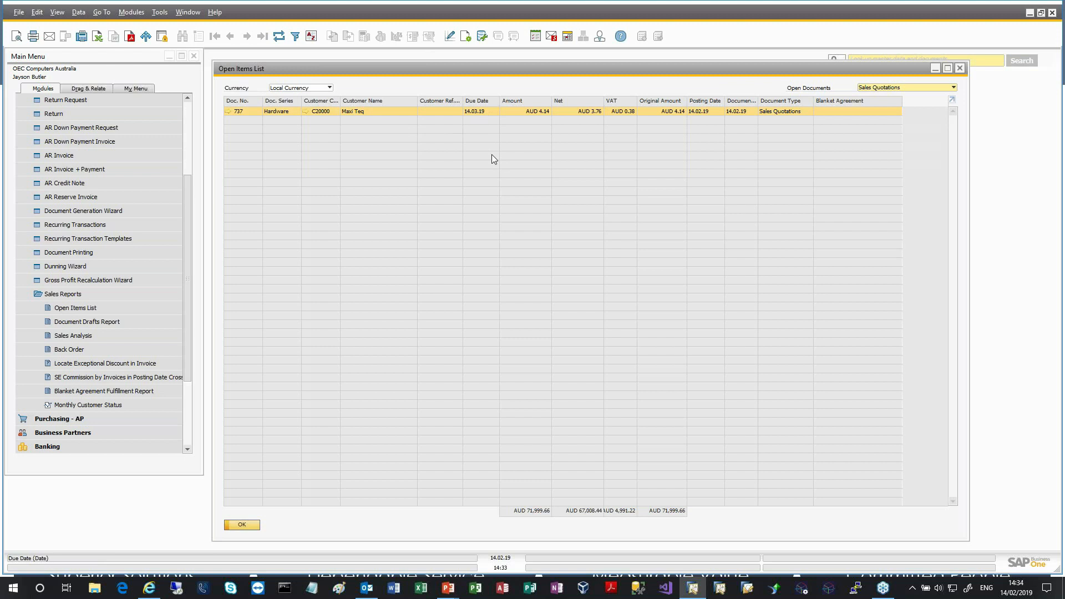
Step: Switch the Open Items List to Sales Orders and rename its VAT column to GST
{"action": "left_click", "coordinate": [904, 88]}
{"action": "left_click", "coordinate": [901, 102]}
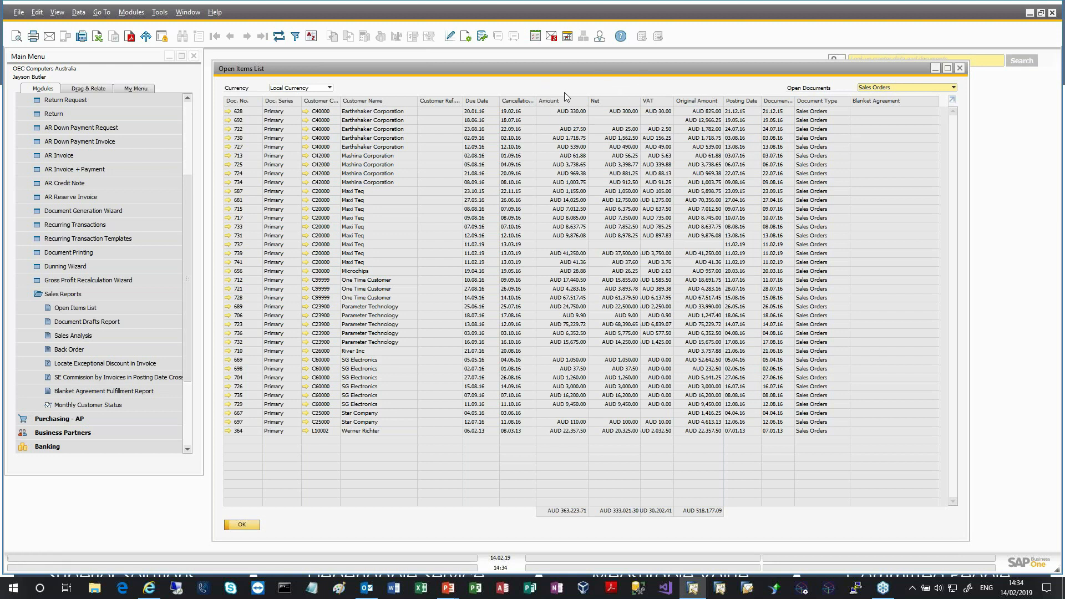
{"action": "double_click", "coordinate": [653, 105], "text": "ctrl"}
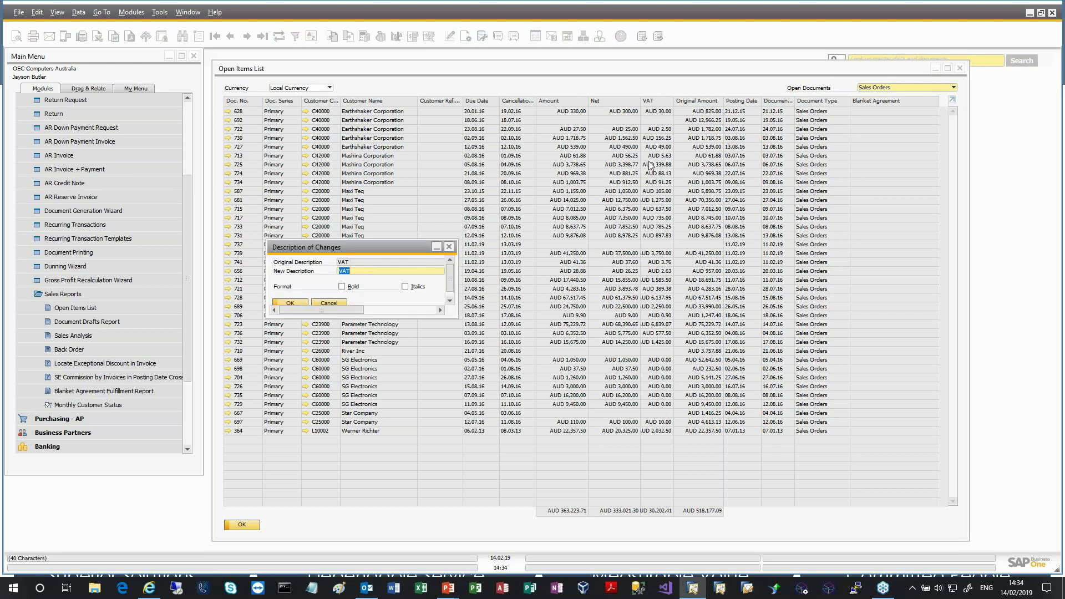
{"action": "type", "text": "GST"}
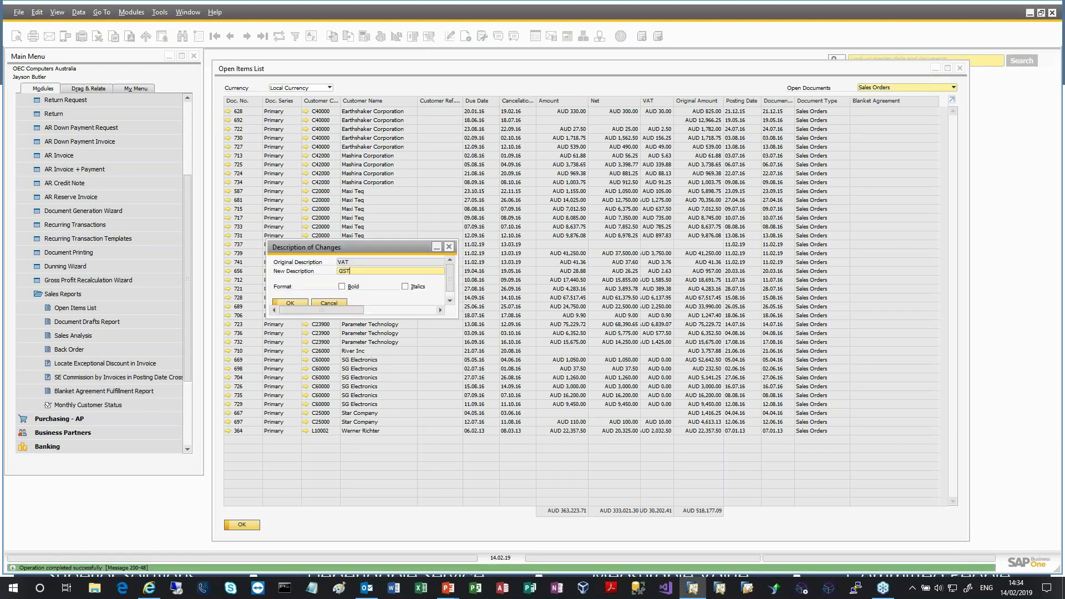
{"action": "key", "text": "Return"}
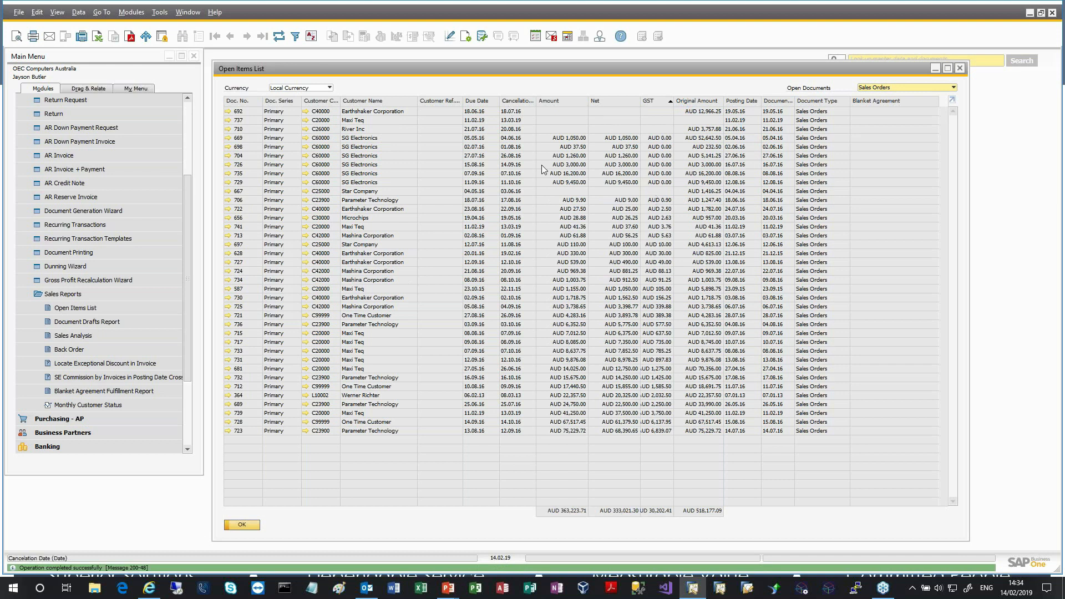
Step: Sort the open sales orders by Amount in descending order and open Parameter Technology's AUD 9.90 order
{"action": "double_click", "coordinate": [665, 104]}
{"action": "double_click", "coordinate": [573, 103]}
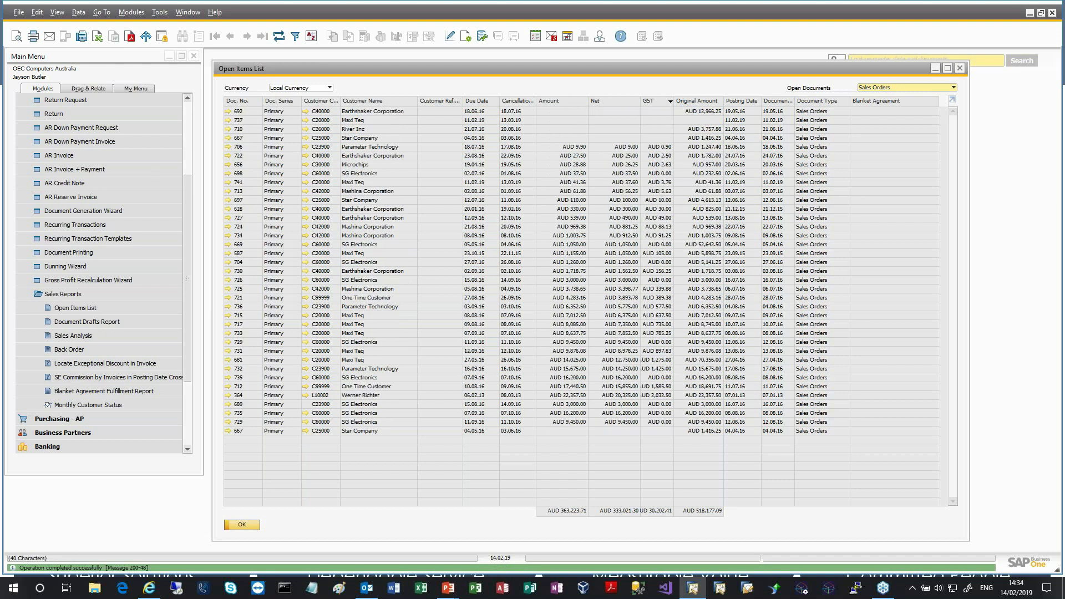
{"action": "double_click", "coordinate": [573, 103]}
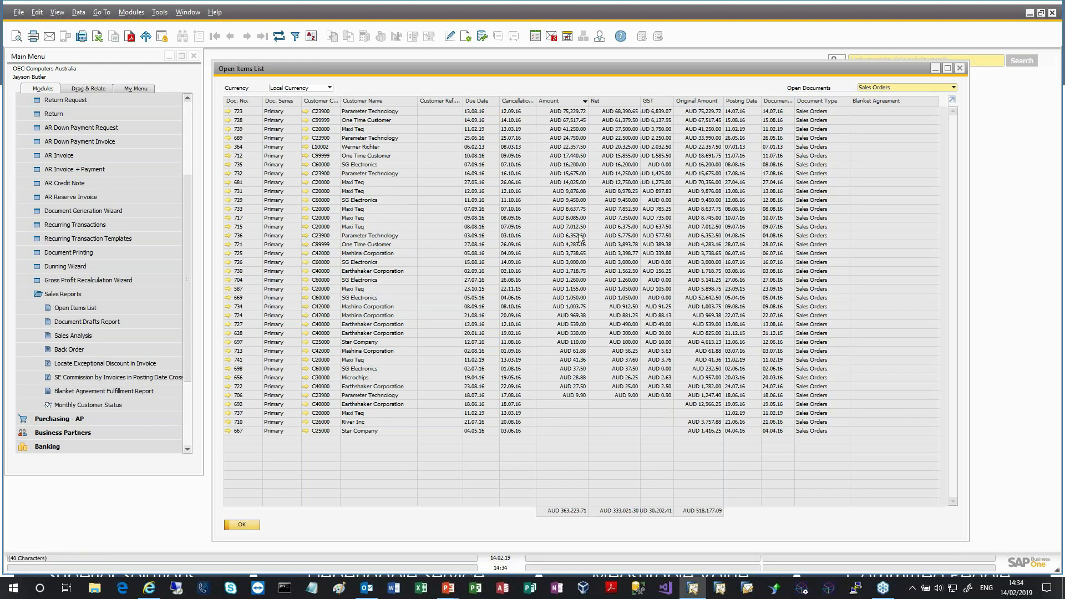
{"action": "left_click", "coordinate": [583, 397]}
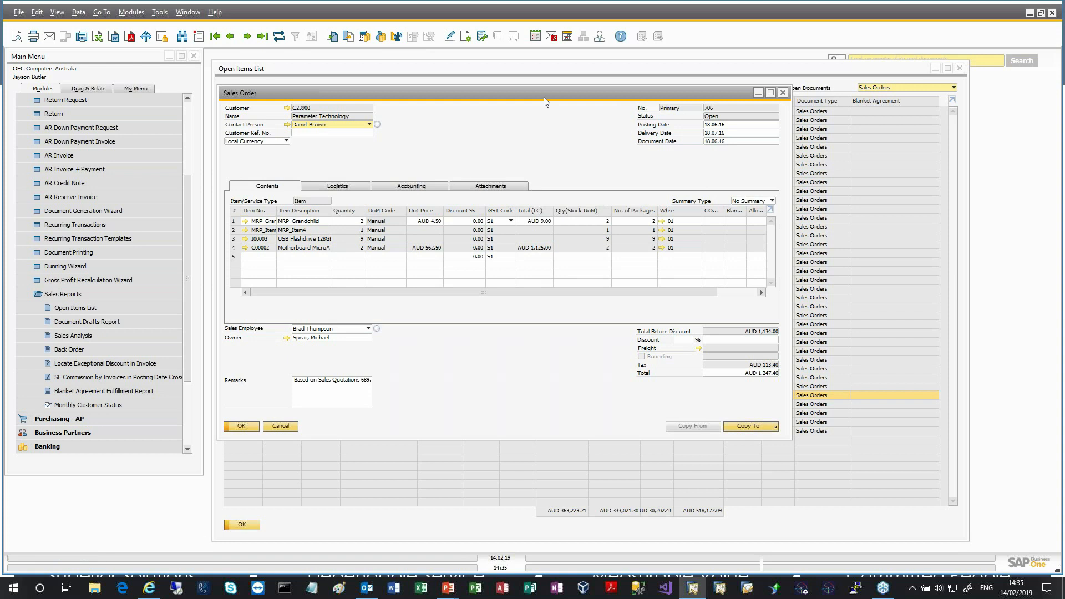
Step: Make the sales order's Open Qty and Delivered Qty columns visible and place Open Qty directly after Delivered Qty
{"action": "left_click", "coordinate": [475, 38]}
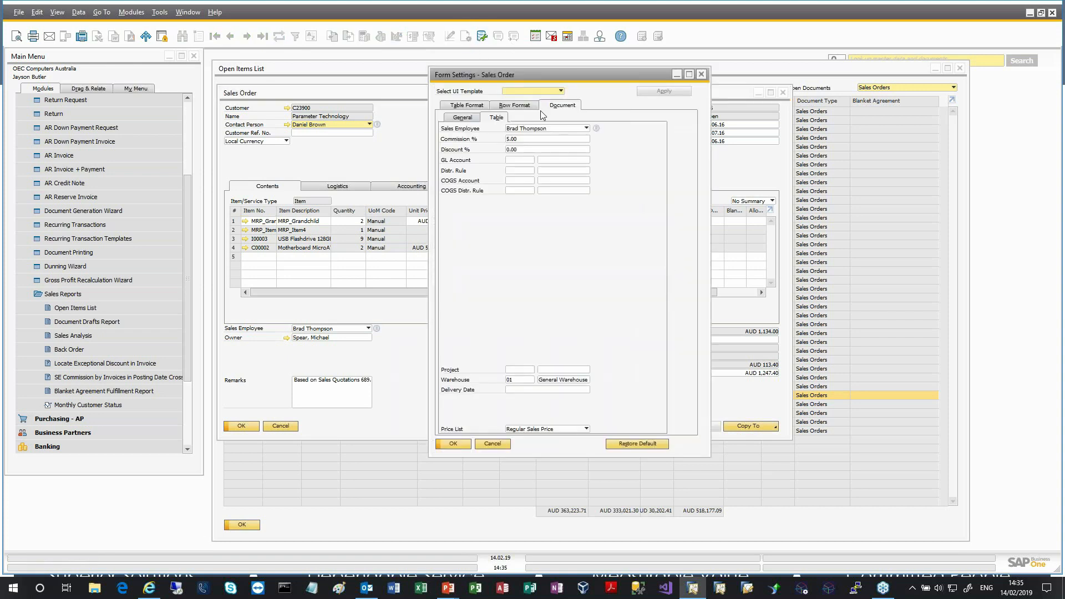
{"action": "left_click", "coordinate": [478, 107]}
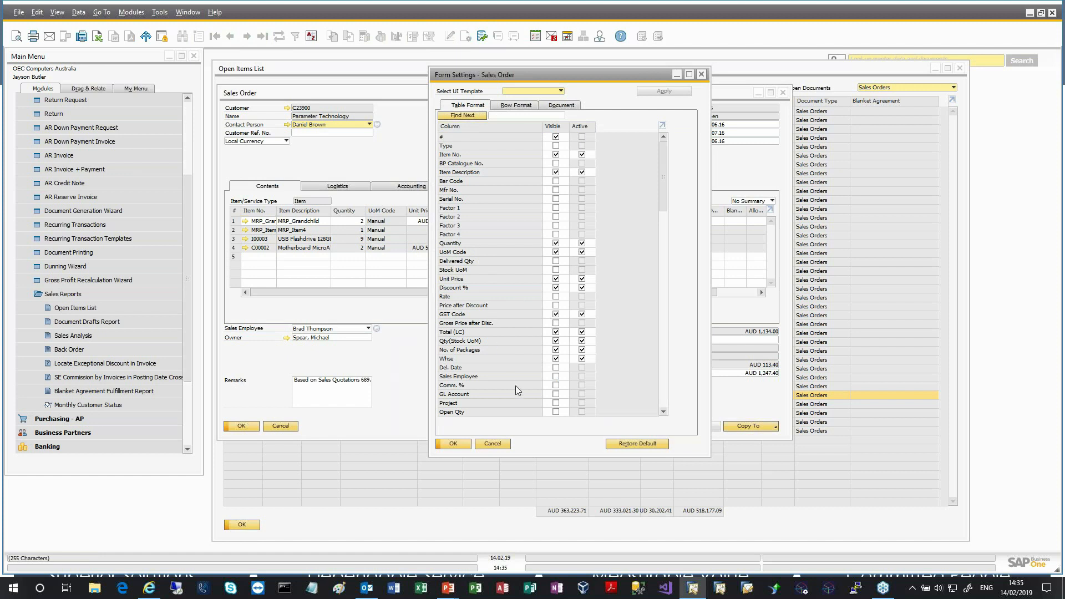
{"action": "left_click", "coordinate": [556, 412]}
{"action": "scroll", "coordinate": [500, 387], "scroll_direction": "down", "scroll_amount": 2}
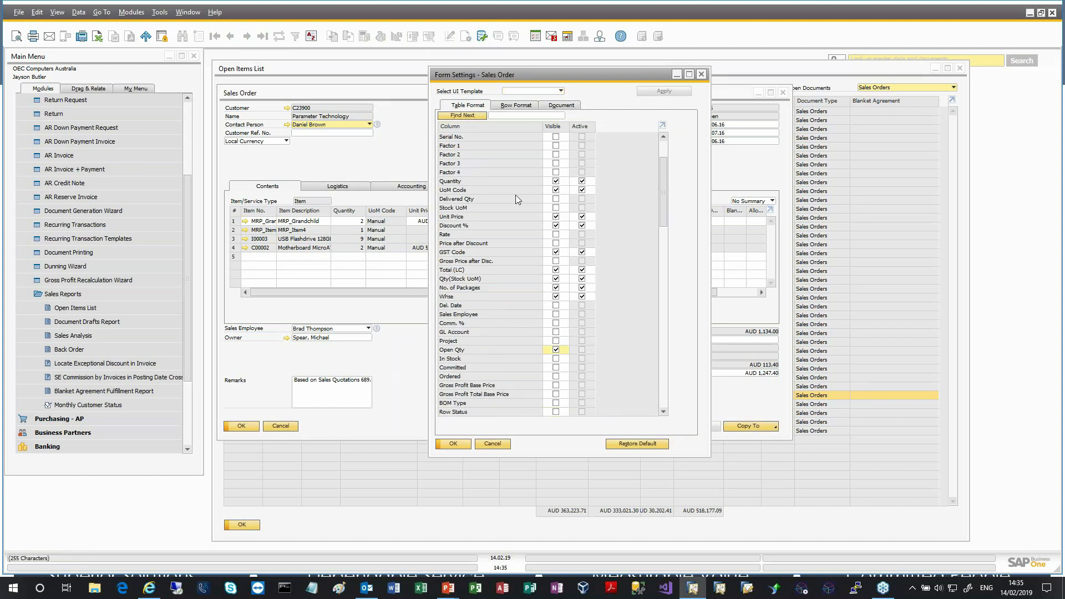
{"action": "left_click", "coordinate": [556, 199]}
{"action": "left_click", "coordinate": [468, 350]}
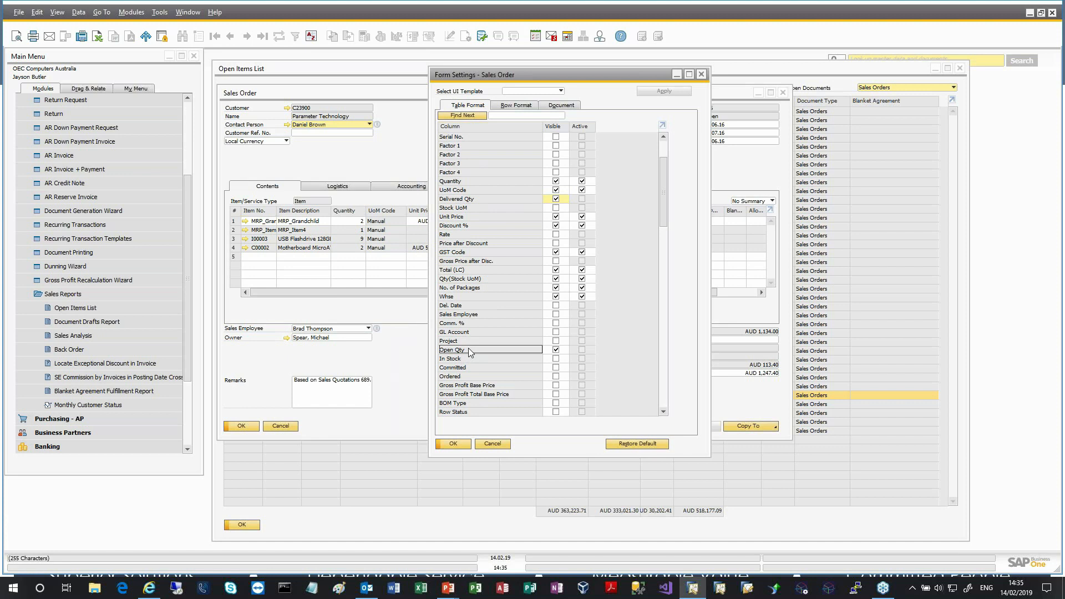
{"action": "left_click_drag", "start_coordinate": [468, 349], "coordinate": [471, 216]}
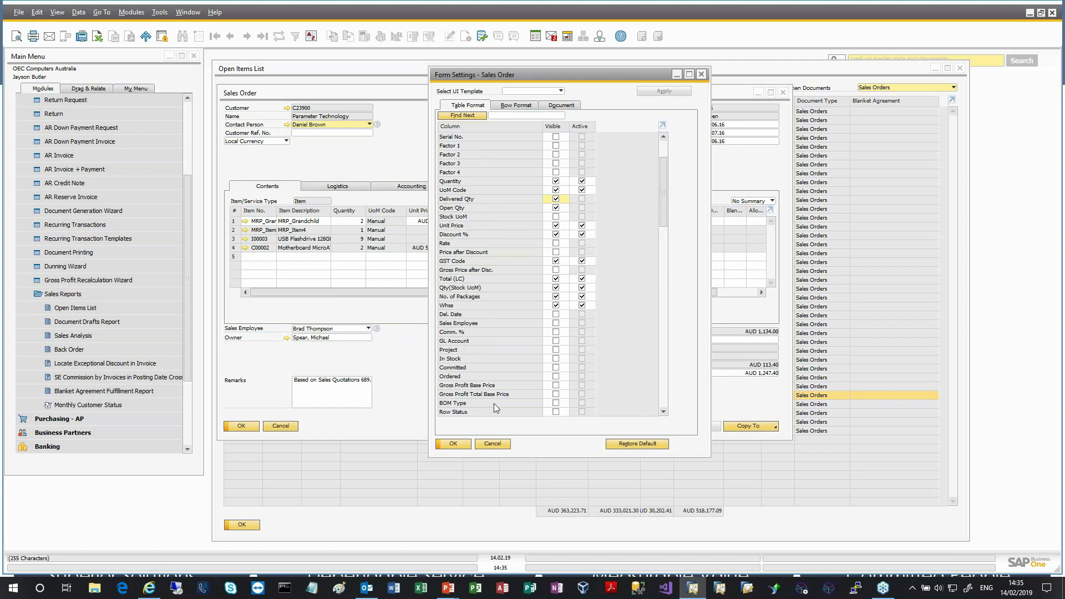
{"action": "left_click", "coordinate": [453, 444]}
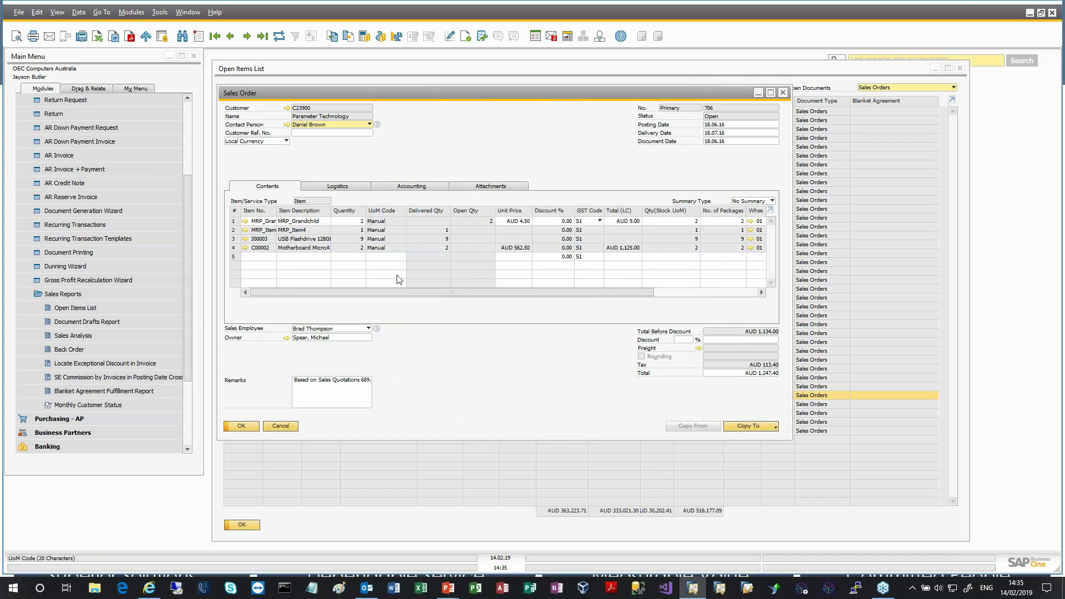
Step: Close the Parameter Technology sales order and switch the Open Items List to Deliveries
{"action": "right_click", "coordinate": [375, 222]}
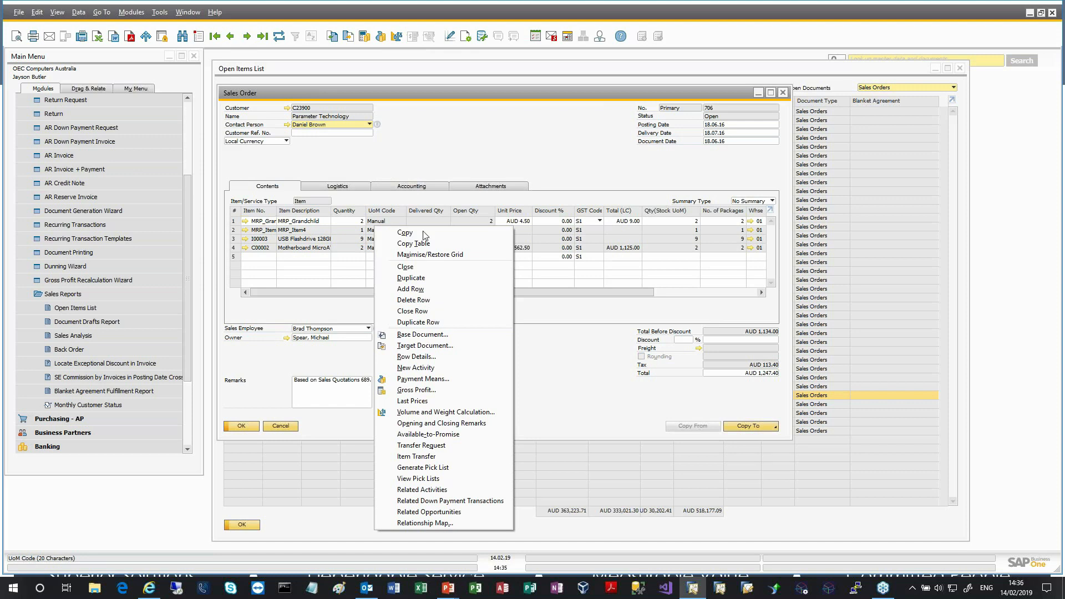
{"action": "left_click", "coordinate": [422, 269]}
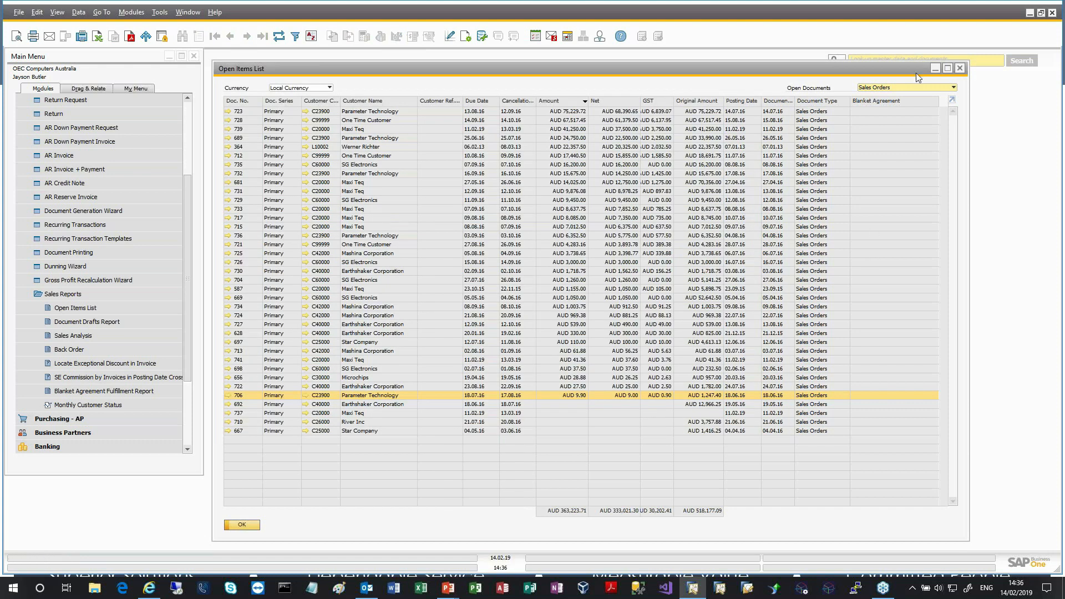
{"action": "left_click", "coordinate": [917, 88]}
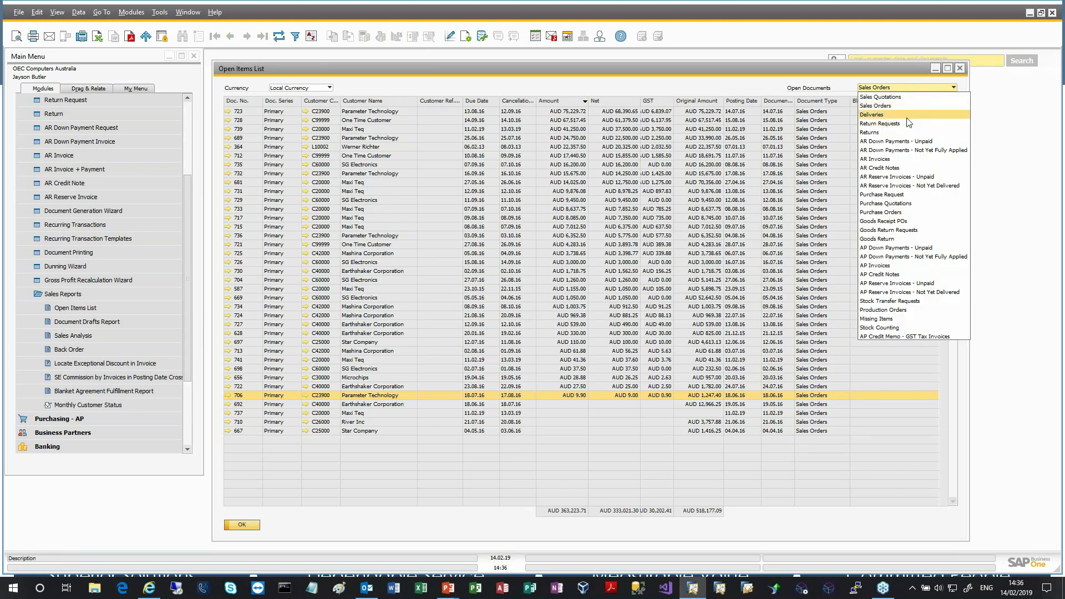
{"action": "left_click", "coordinate": [898, 120]}
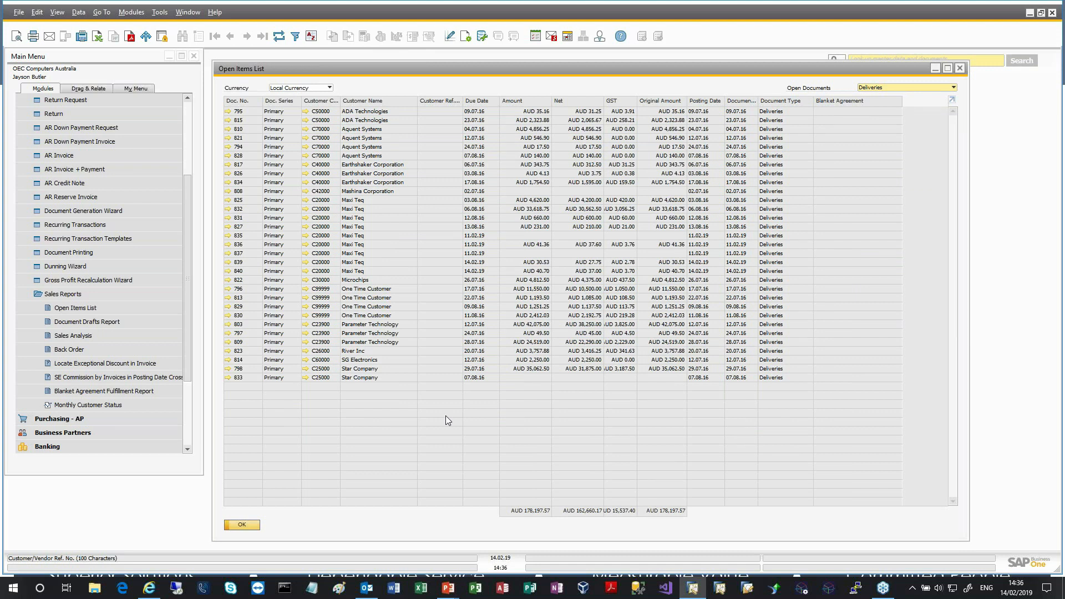
Step: Switch the Open Items List to AR Invoices, sort it by Days Overdue in ascending order and review the overdue invoices
{"action": "left_click", "coordinate": [905, 90]}
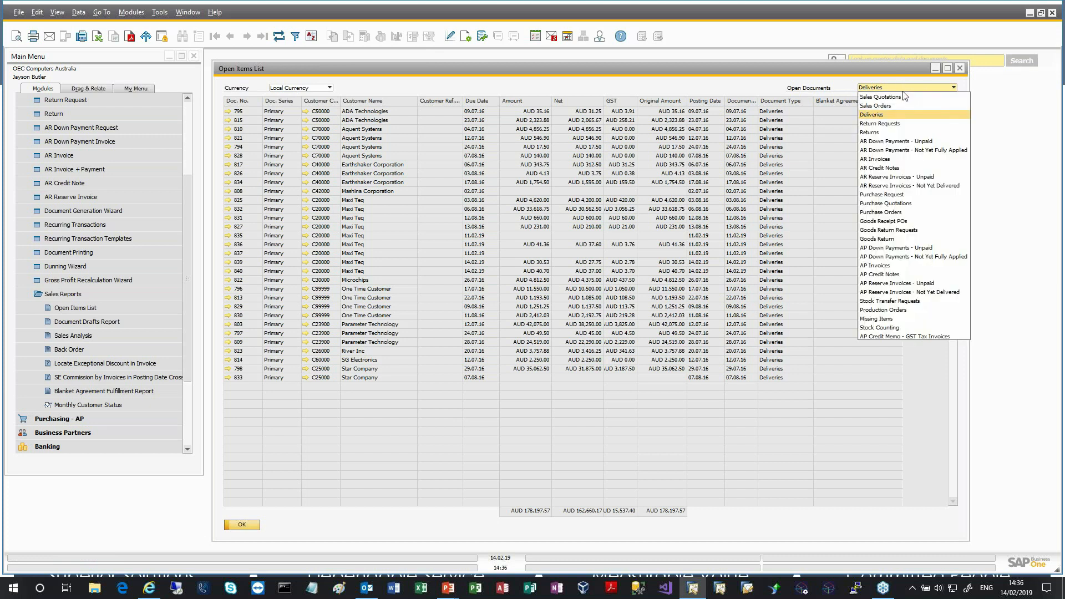
{"action": "left_click", "coordinate": [901, 159]}
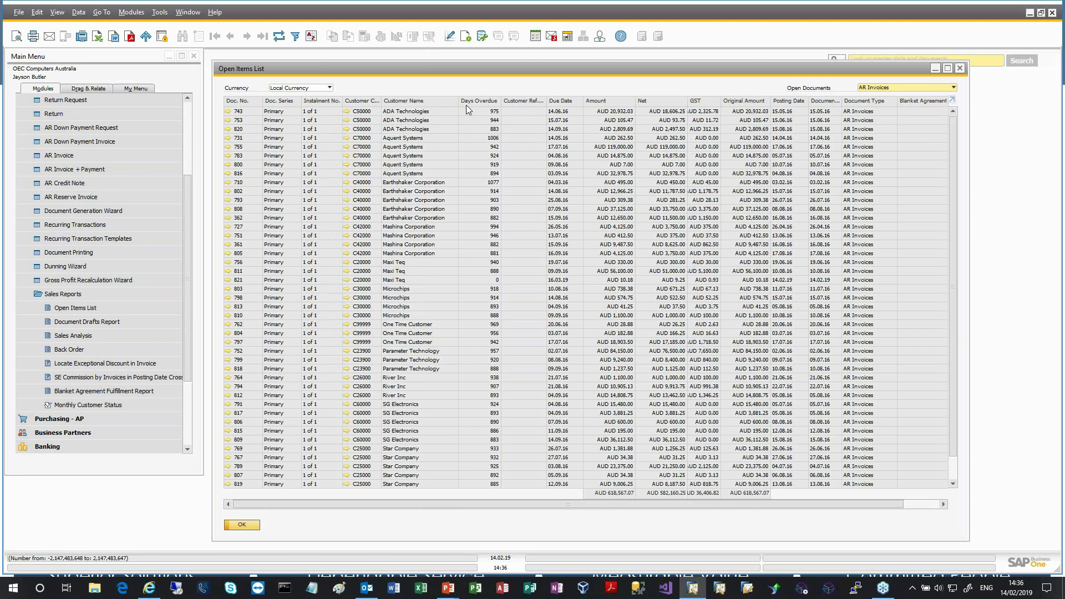
{"action": "double_click", "coordinate": [480, 100]}
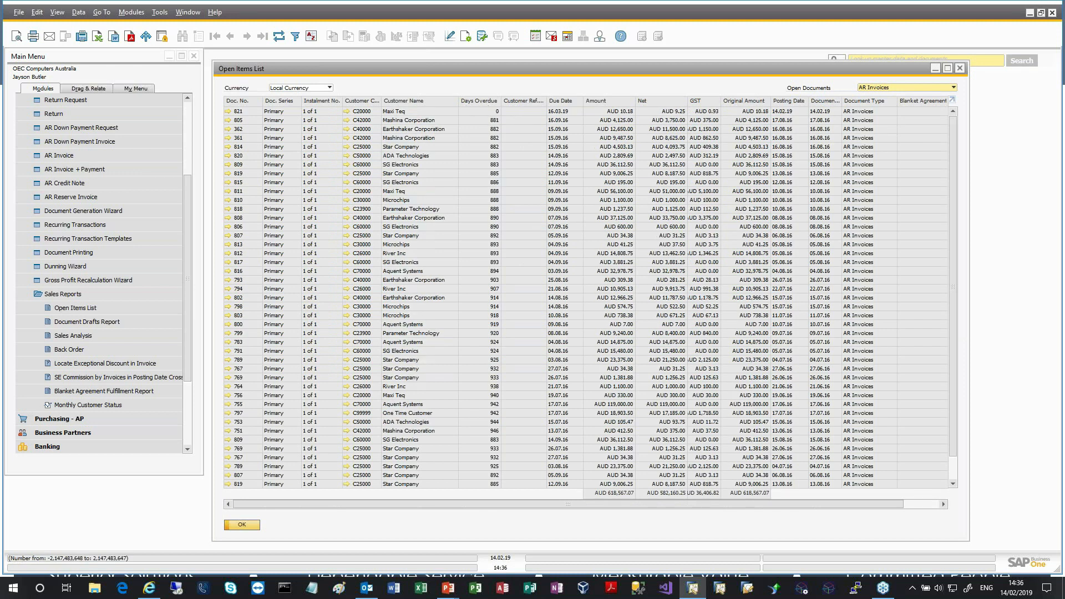
{"action": "left_click", "coordinate": [463, 110]}
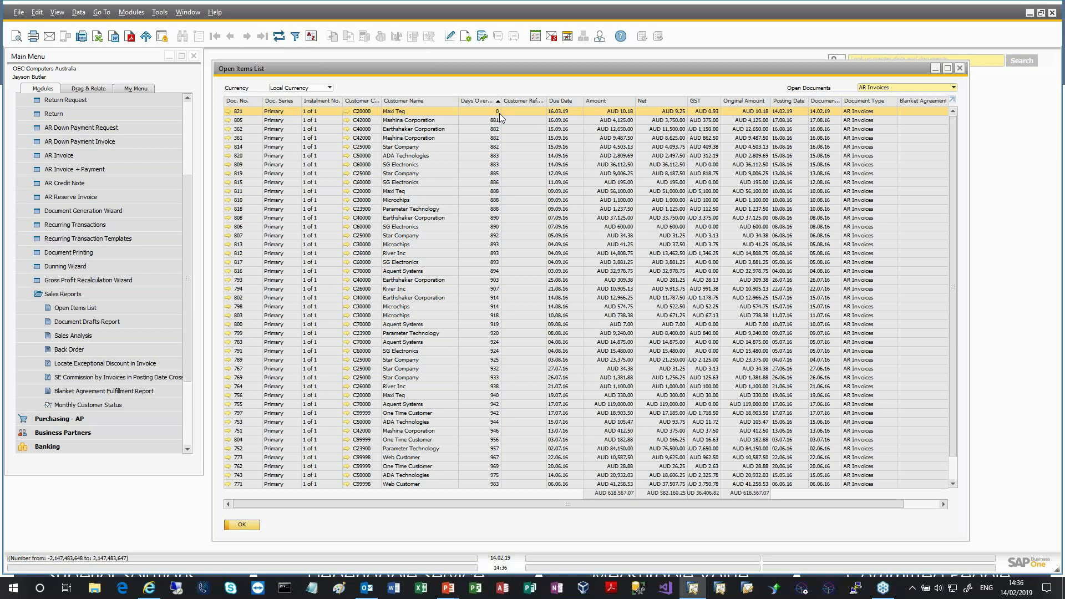
{"action": "scroll", "coordinate": [483, 262], "scroll_direction": "down", "scroll_amount": 3}
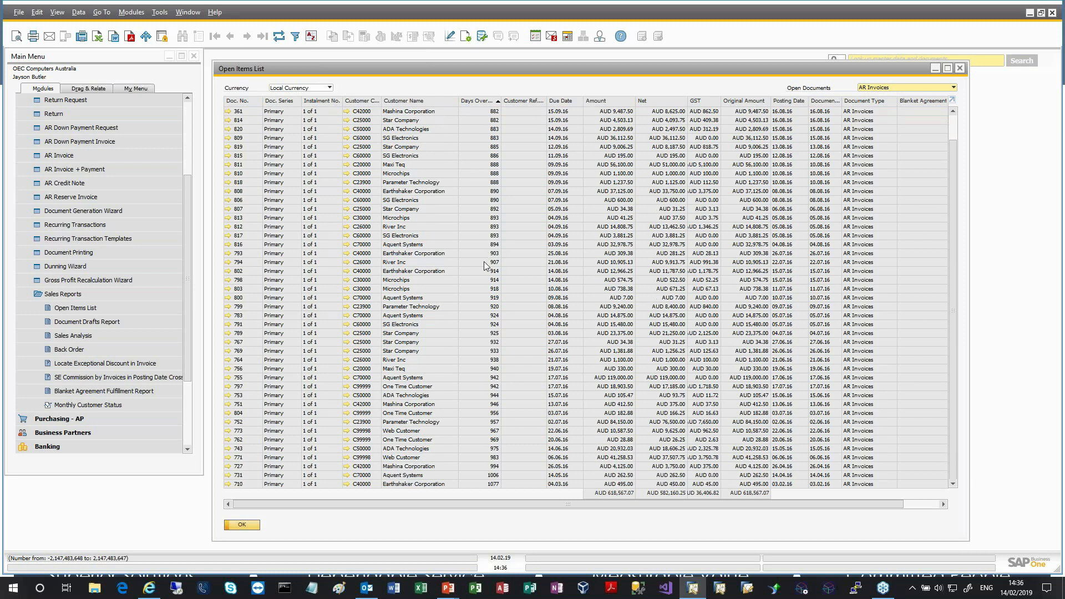
Step: Export Earthshaker Corporation's invoice 710, the last one in the list, to a Word reminder letter in the proposed folder
{"action": "left_click", "coordinate": [453, 486]}
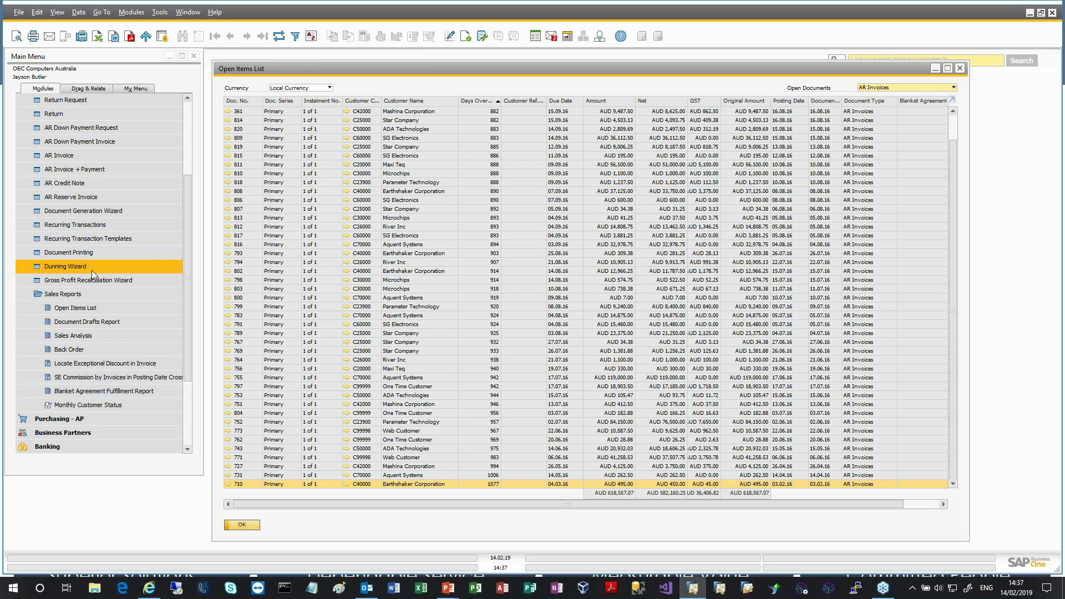
{"action": "left_click", "coordinate": [114, 41]}
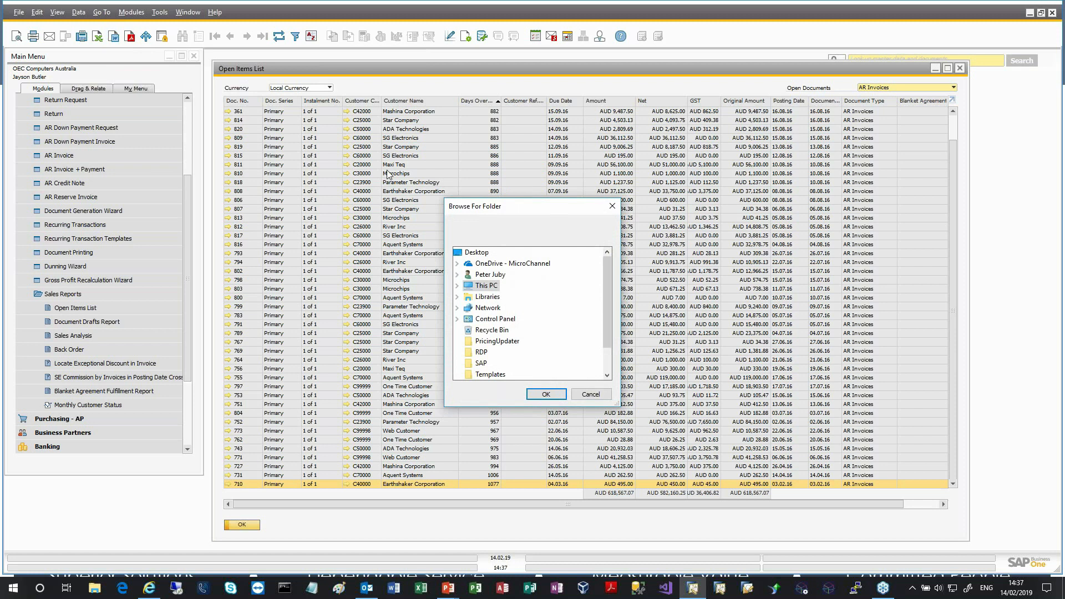
{"action": "left_click", "coordinate": [545, 394]}
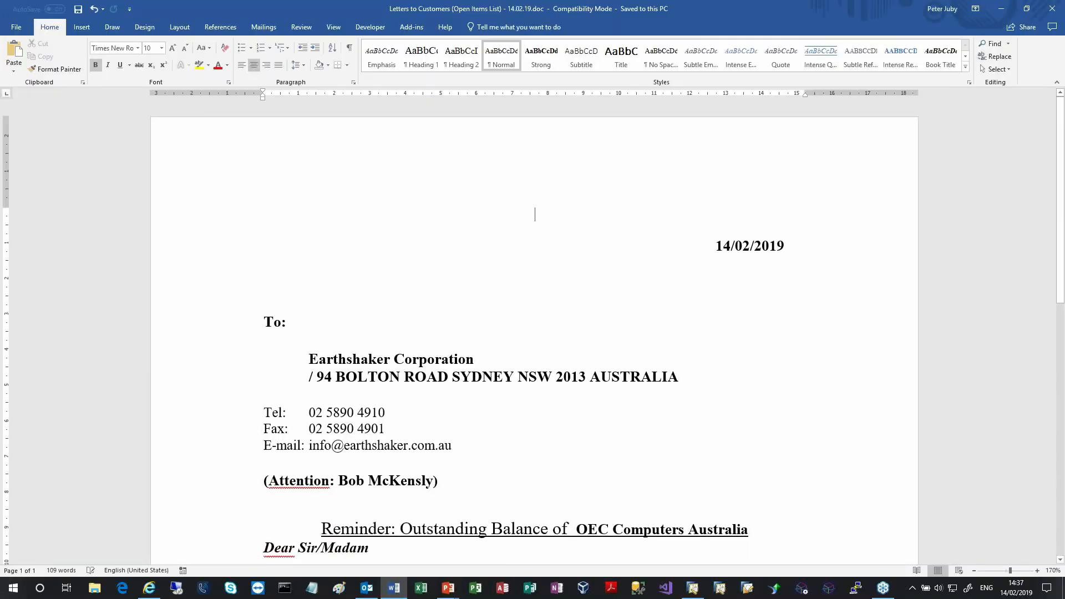
Step: Review the generated reminder letter through to its signature line and close it without saving the template changes
{"action": "scroll", "coordinate": [461, 388], "scroll_direction": "down", "scroll_amount": 5}
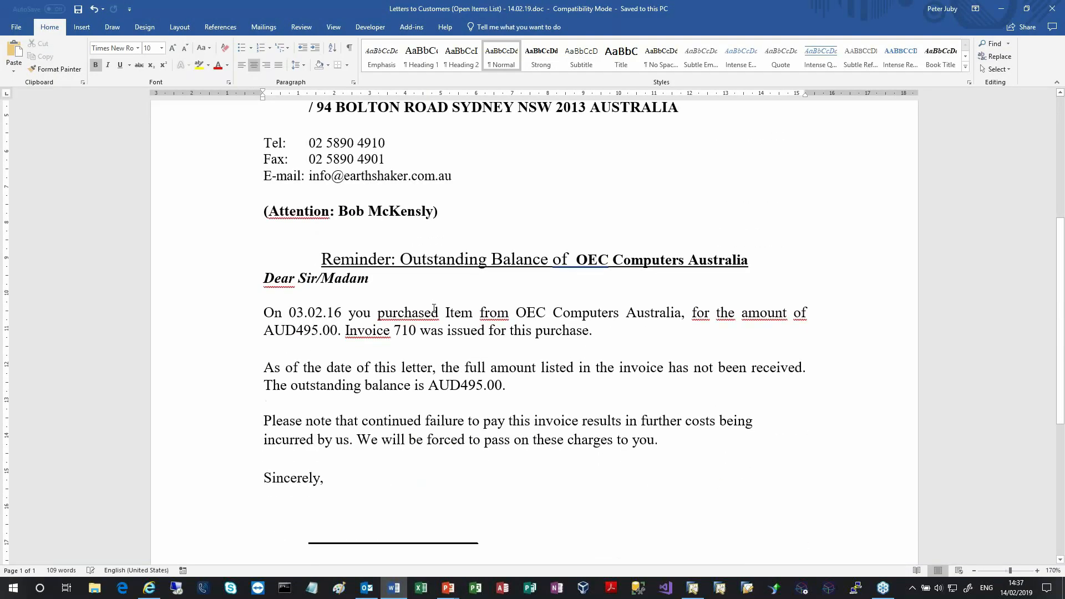
{"action": "left_click", "coordinate": [554, 313]}
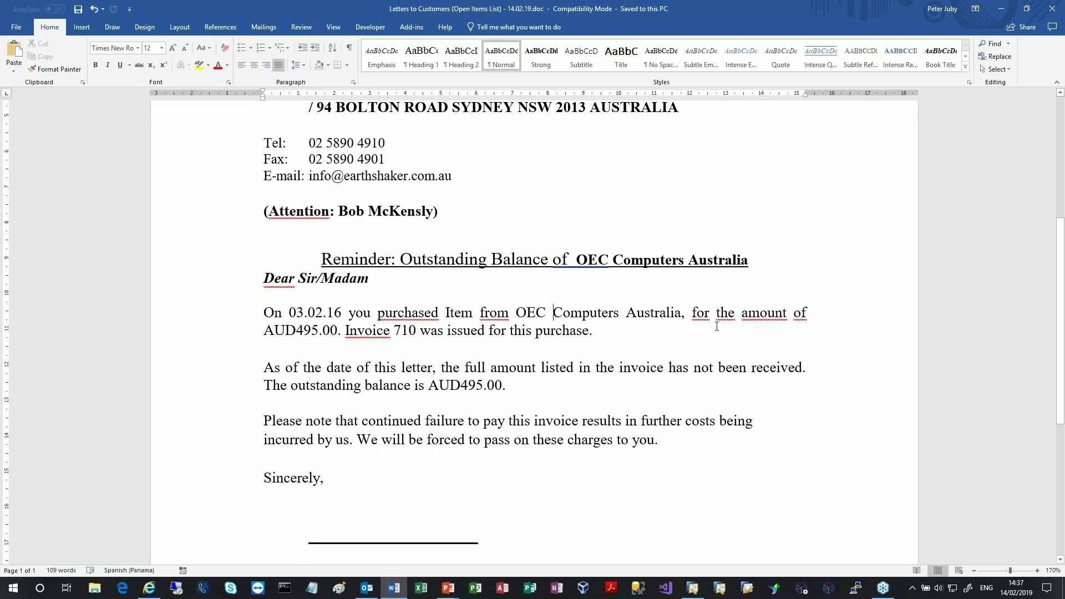
{"action": "left_click", "coordinate": [332, 330]}
{"action": "scroll", "coordinate": [340, 369], "scroll_direction": "down", "scroll_amount": 1}
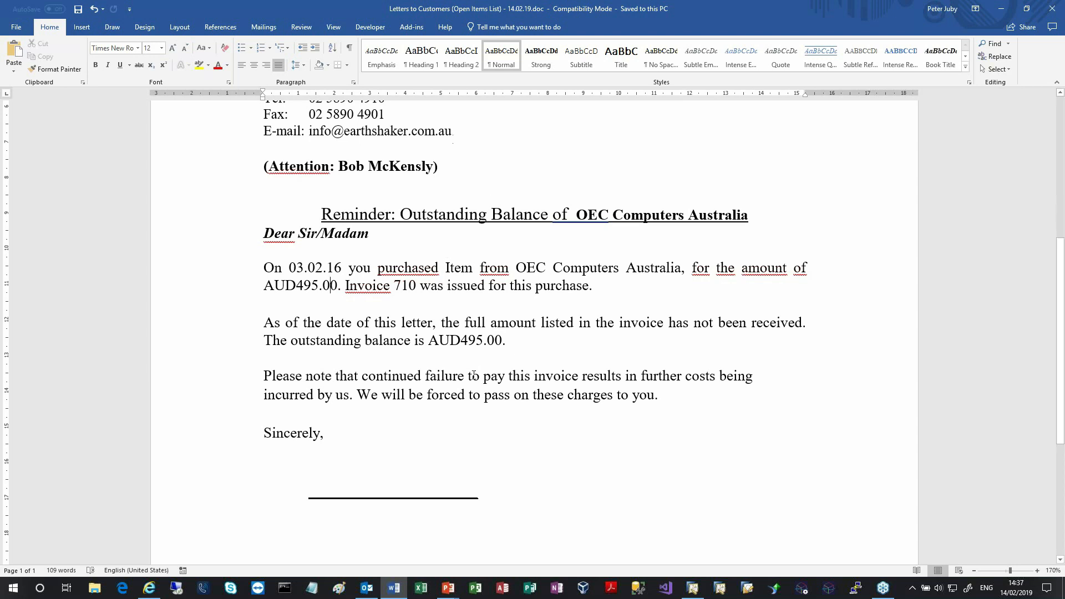
{"action": "key", "text": "ctrl+End"}
{"action": "scroll", "coordinate": [554, 373], "scroll_direction": "down", "scroll_amount": 5}
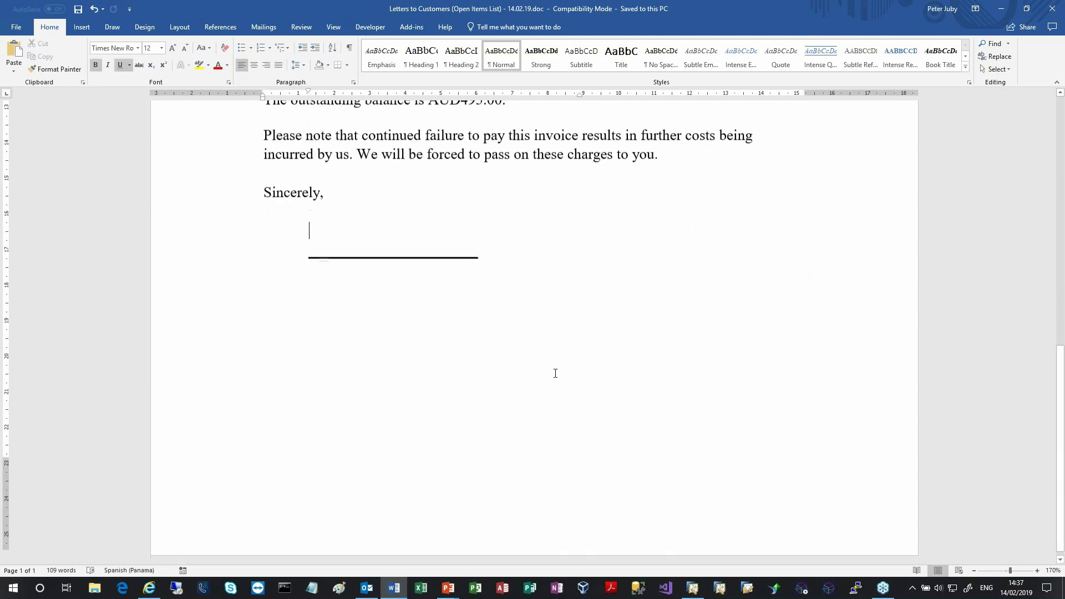
{"action": "left_click", "coordinate": [1051, 8]}
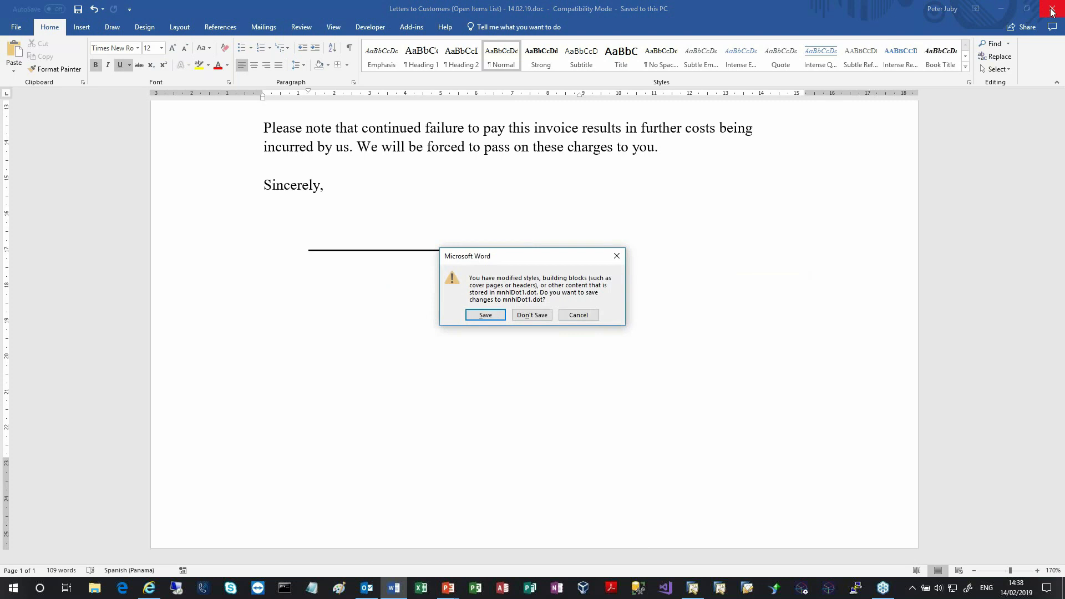
{"action": "left_click", "coordinate": [532, 315]}
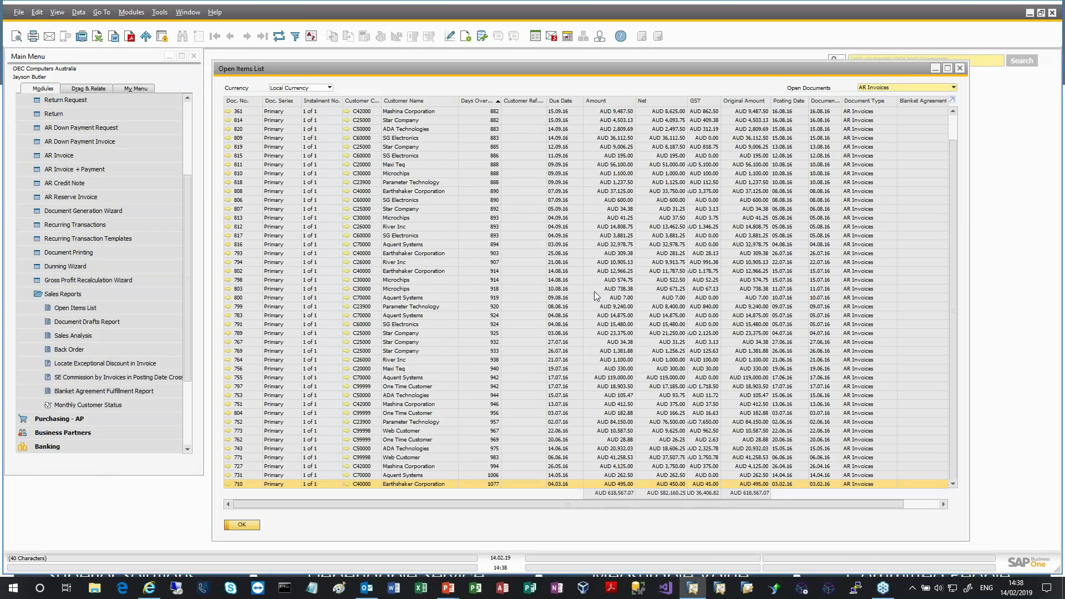
Step: Close the Open Items List, open the Sales Analysis report criteria and inspect the customer properties filter without changing it
{"action": "left_click", "coordinate": [960, 68]}
{"action": "left_click", "coordinate": [123, 334]}
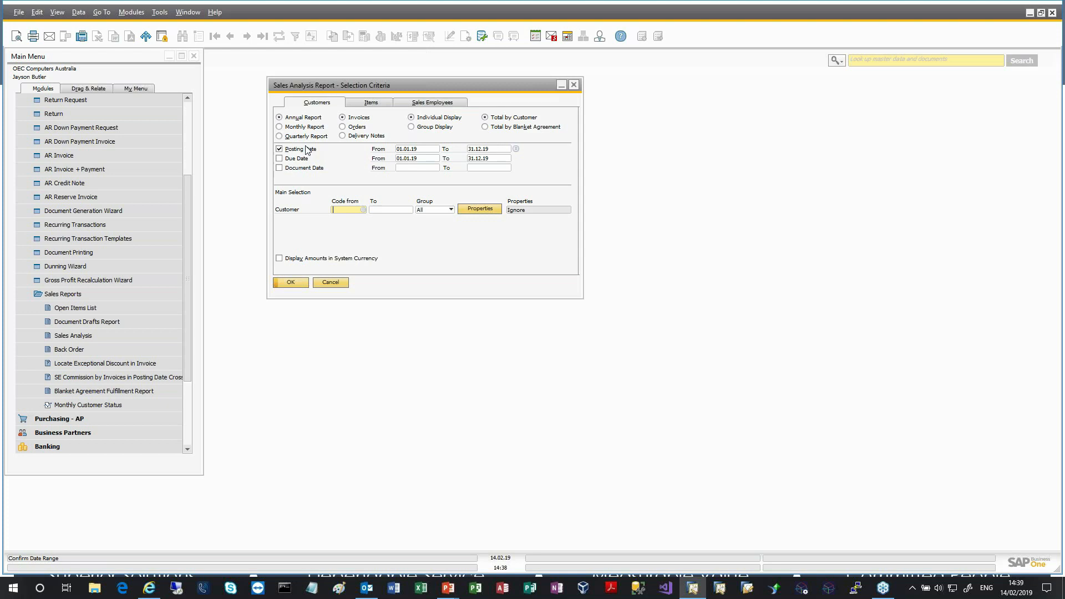
{"action": "left_click", "coordinate": [419, 152]}
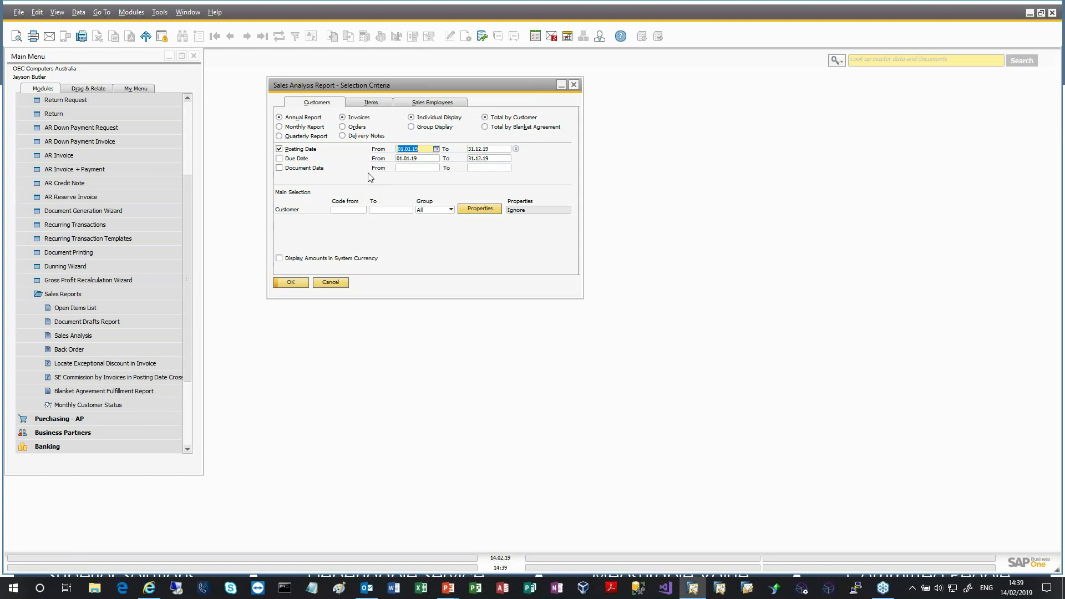
{"action": "left_click", "coordinate": [344, 210]}
{"action": "left_click", "coordinate": [480, 209]}
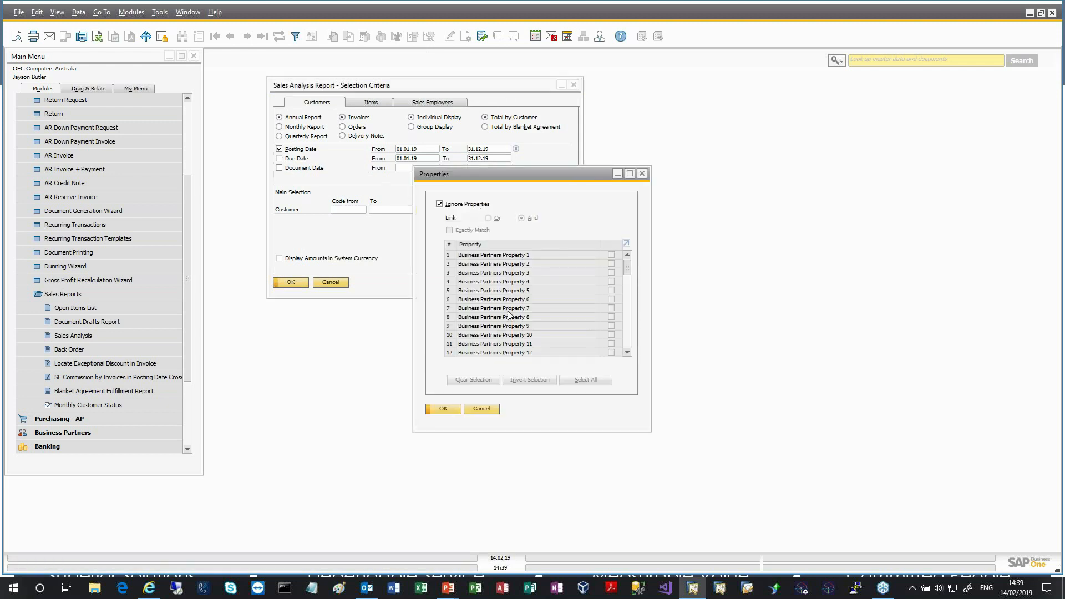
{"action": "left_click", "coordinate": [481, 409]}
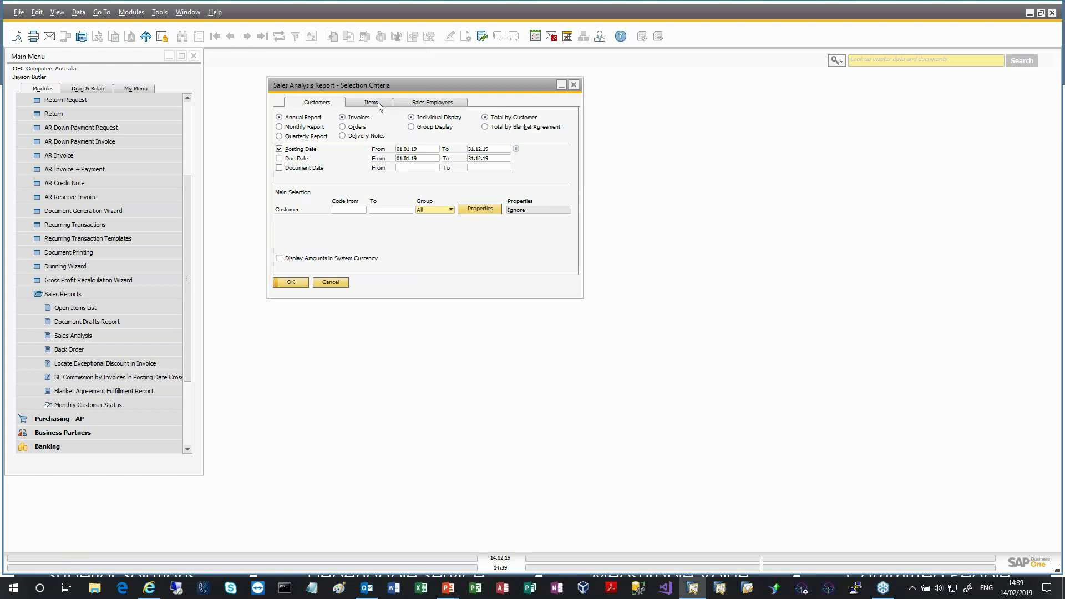
Step: Run the annual customer sales analysis for invoices posted from 01.01.19 to 31.12.19, and return to the criteria
{"action": "left_click", "coordinate": [301, 283]}
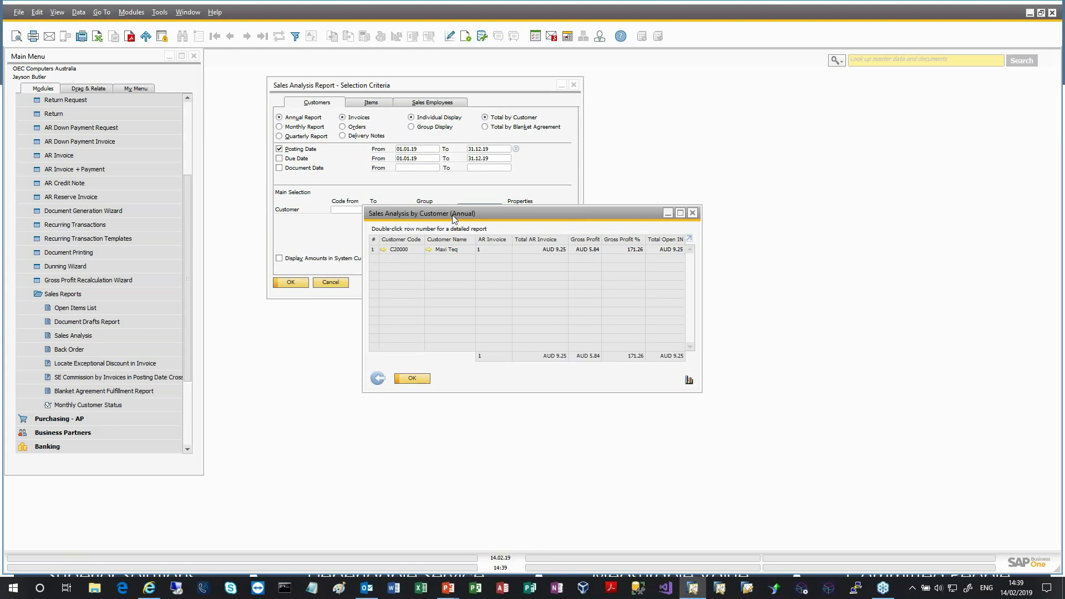
{"action": "left_click_drag", "start_coordinate": [452, 215], "coordinate": [389, 242]}
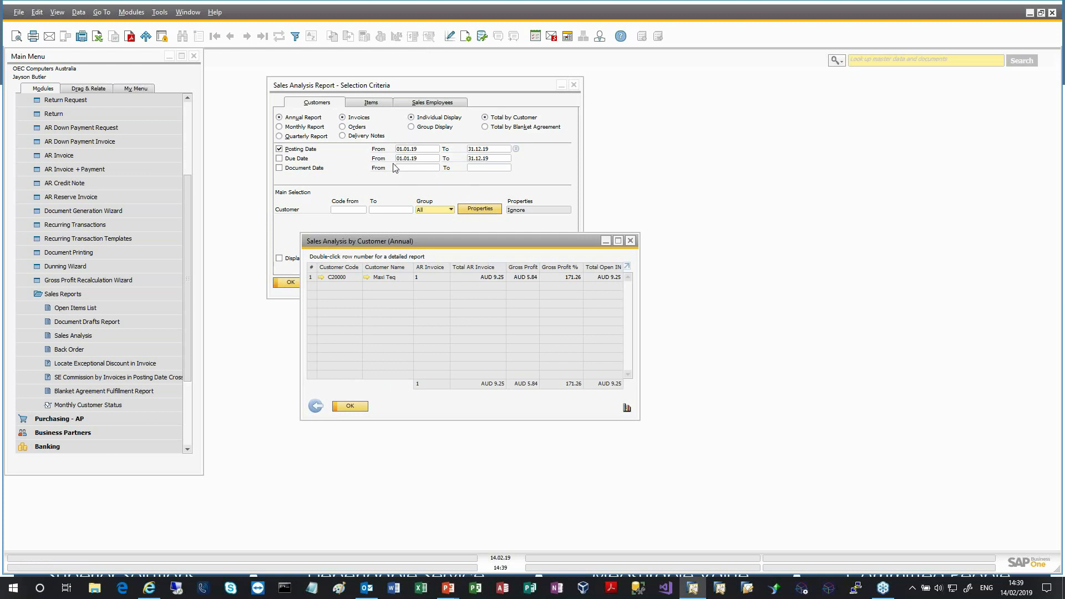
{"action": "left_click", "coordinate": [317, 406]}
Step: Rerun the customer sales analysis with posting dates from 01.01.16, and enlarge the report and its customer name and gross profit columns
{"action": "left_click", "coordinate": [426, 150]}
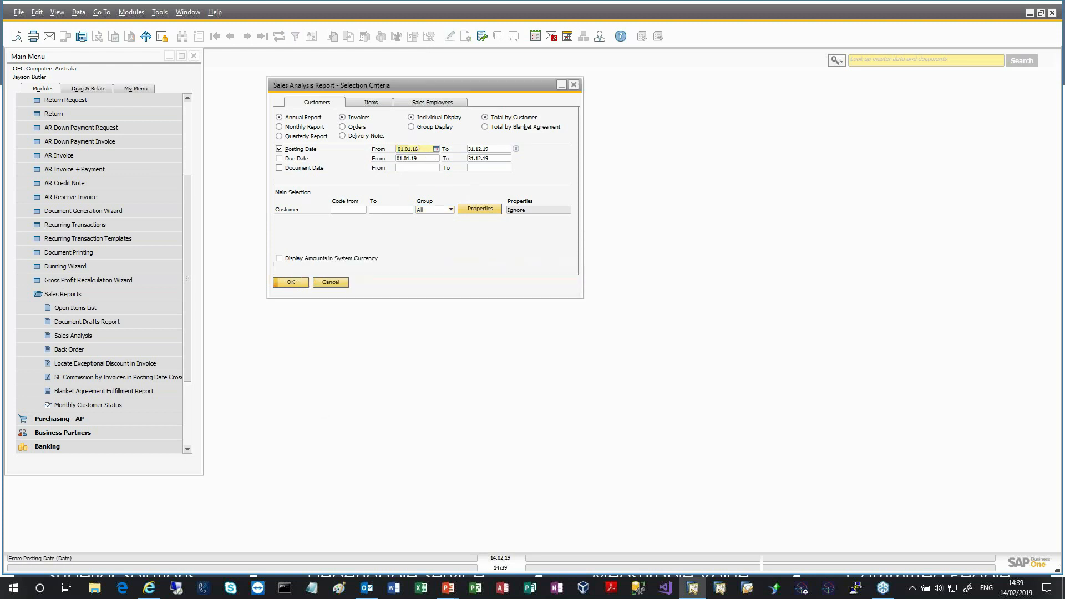
{"action": "left_click", "coordinate": [300, 284]}
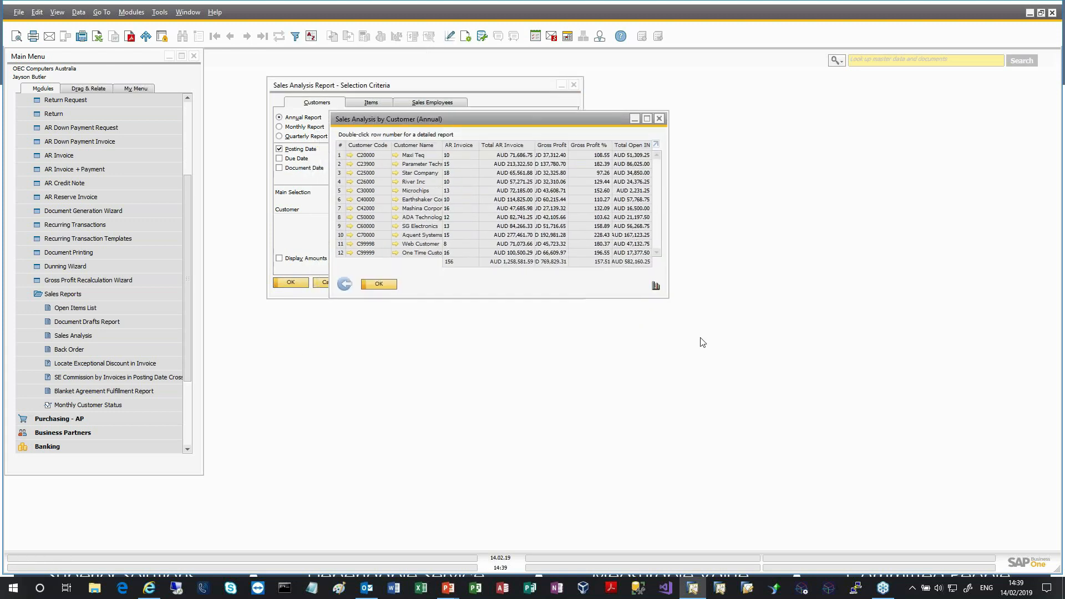
{"action": "left_click_drag", "start_coordinate": [668, 298], "coordinate": [828, 460]}
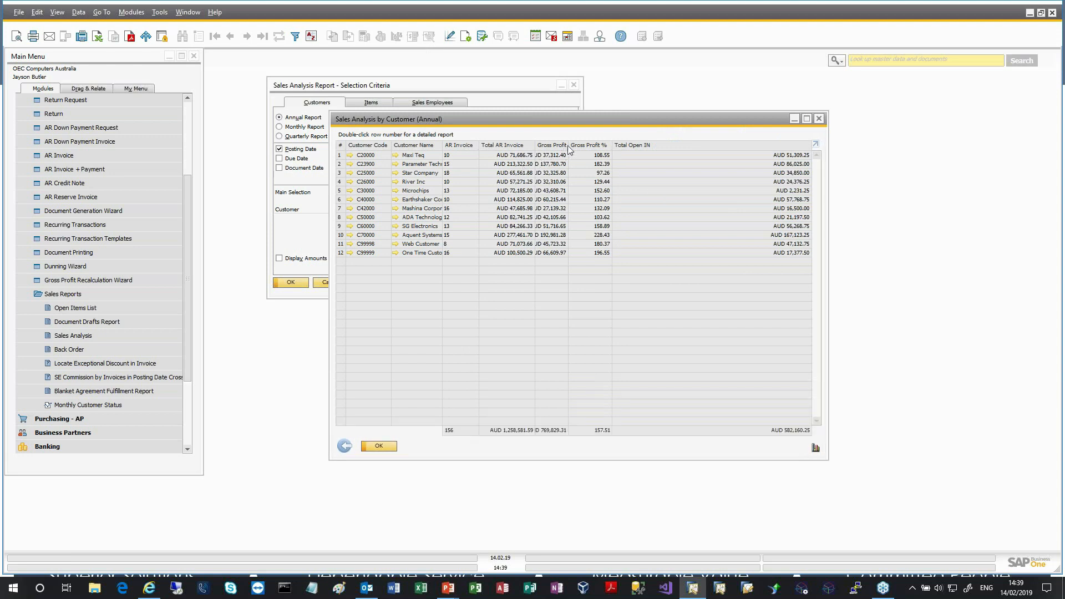
{"action": "left_click_drag", "start_coordinate": [568, 149], "coordinate": [587, 149]}
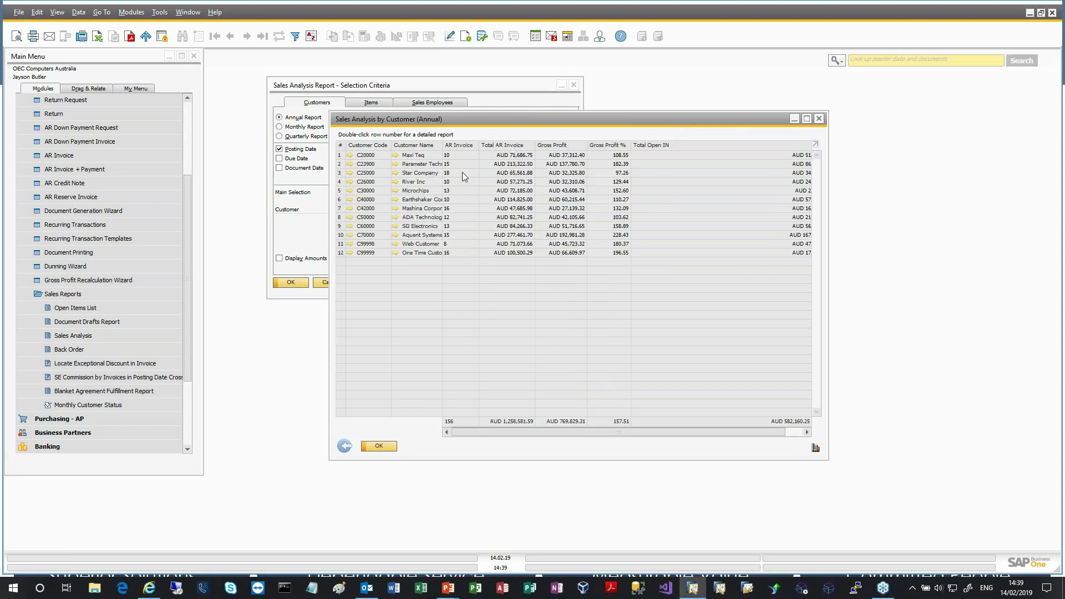
{"action": "left_click_drag", "start_coordinate": [444, 147], "coordinate": [468, 149]}
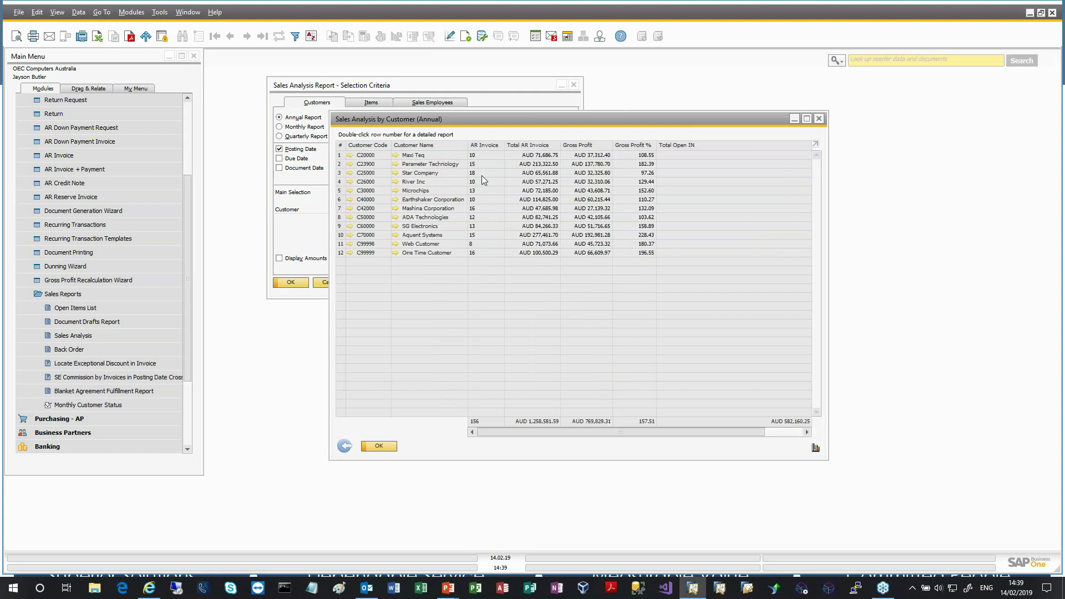
{"action": "left_click_drag", "start_coordinate": [488, 123], "coordinate": [498, 175]}
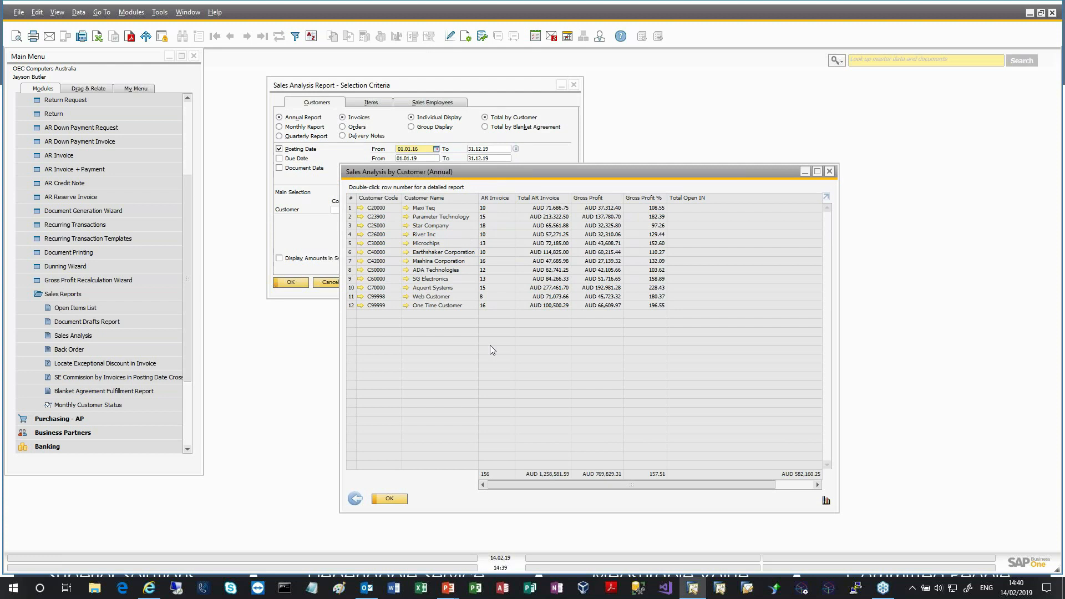
Step: Open Maxi Teq's detailed sales report, enlarge it to review its invoices and graphs beside the customer summary, and close it
{"action": "double_click", "coordinate": [353, 213]}
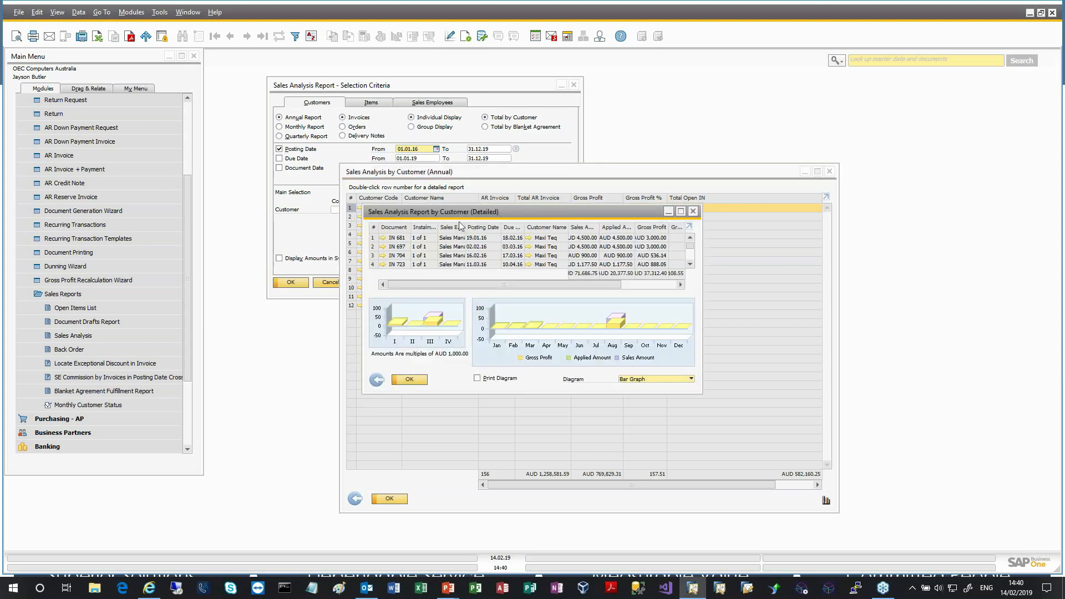
{"action": "left_click_drag", "start_coordinate": [475, 215], "coordinate": [628, 85]}
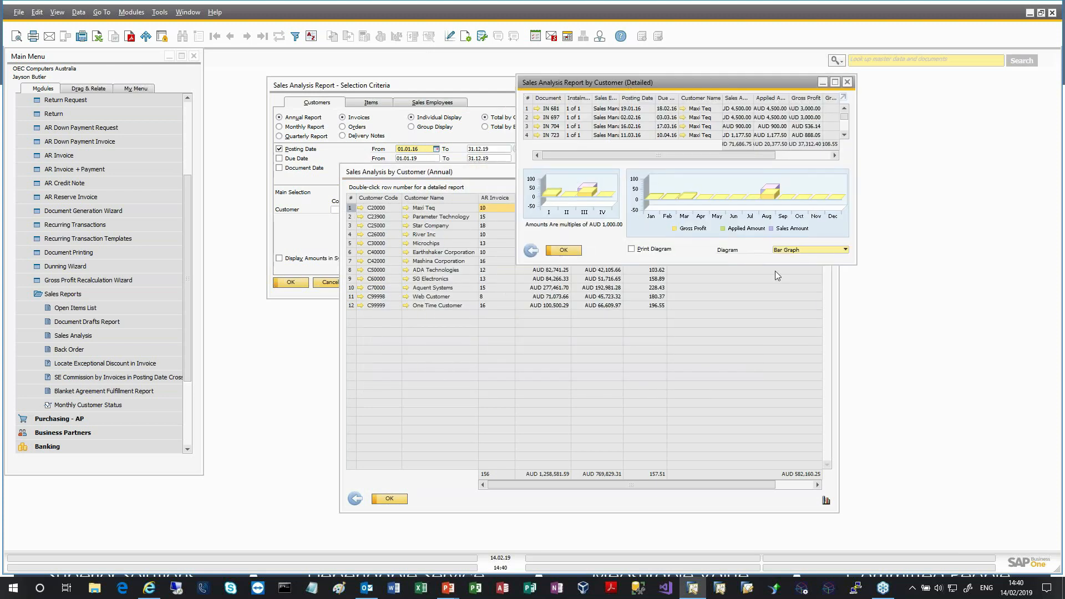
{"action": "left_click_drag", "start_coordinate": [857, 270], "coordinate": [1008, 456]}
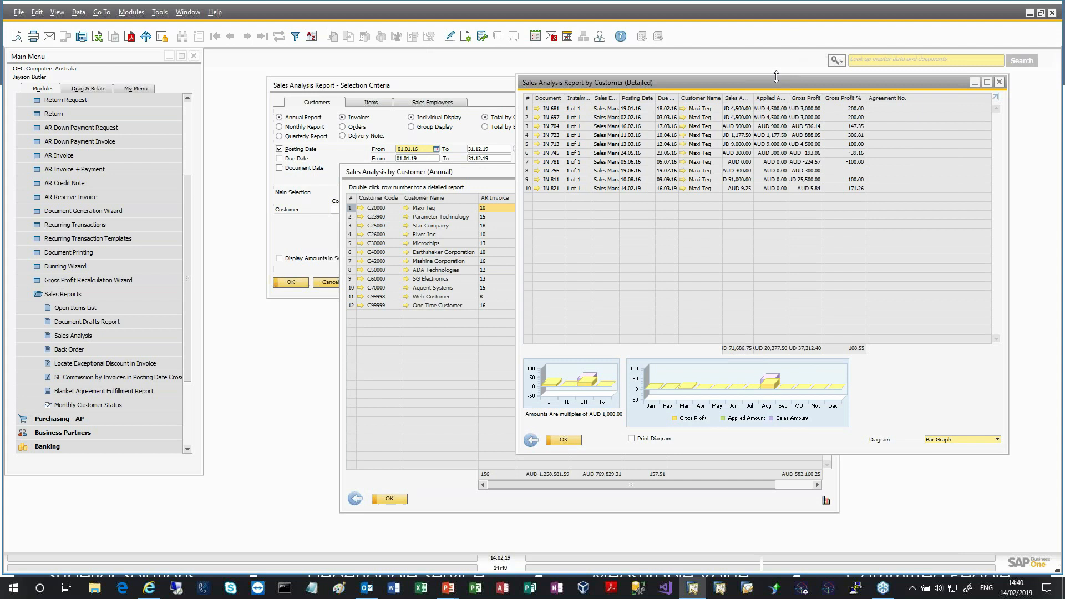
{"action": "left_click_drag", "start_coordinate": [425, 174], "coordinate": [244, 168]}
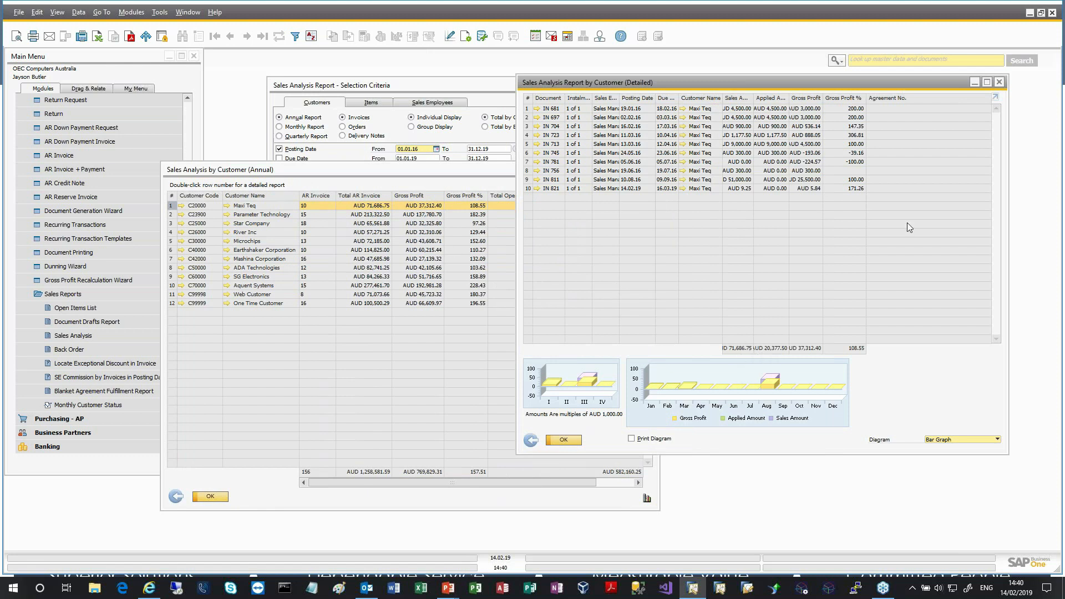
{"action": "left_click", "coordinate": [1000, 82]}
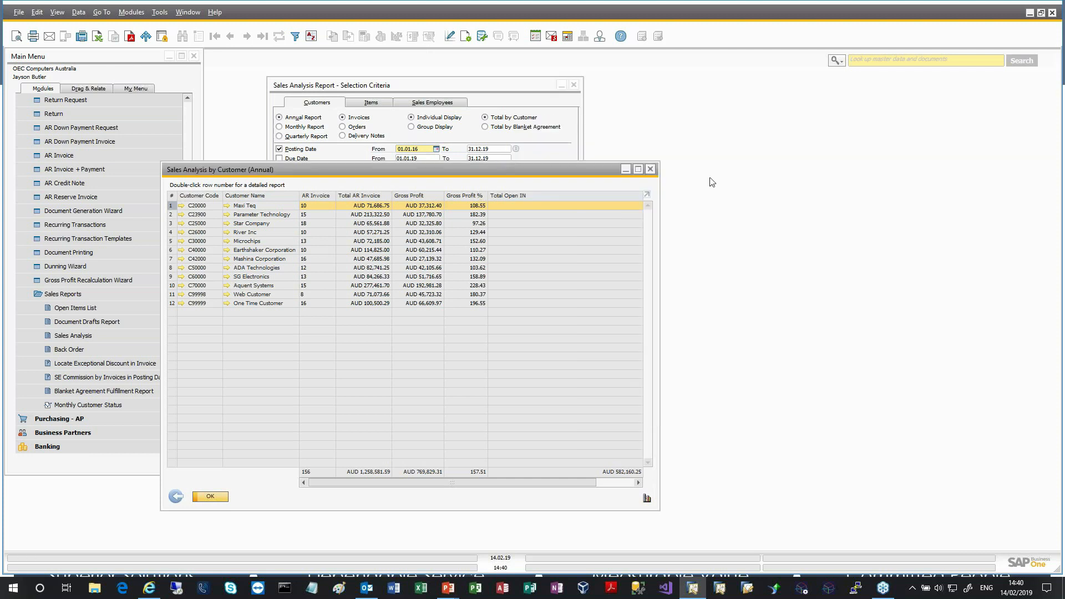
Step: Return to the criteria, run the annual sales analysis by items from 01.01.16 and enlarge the report
{"action": "left_click", "coordinate": [177, 498]}
{"action": "left_click", "coordinate": [386, 102]}
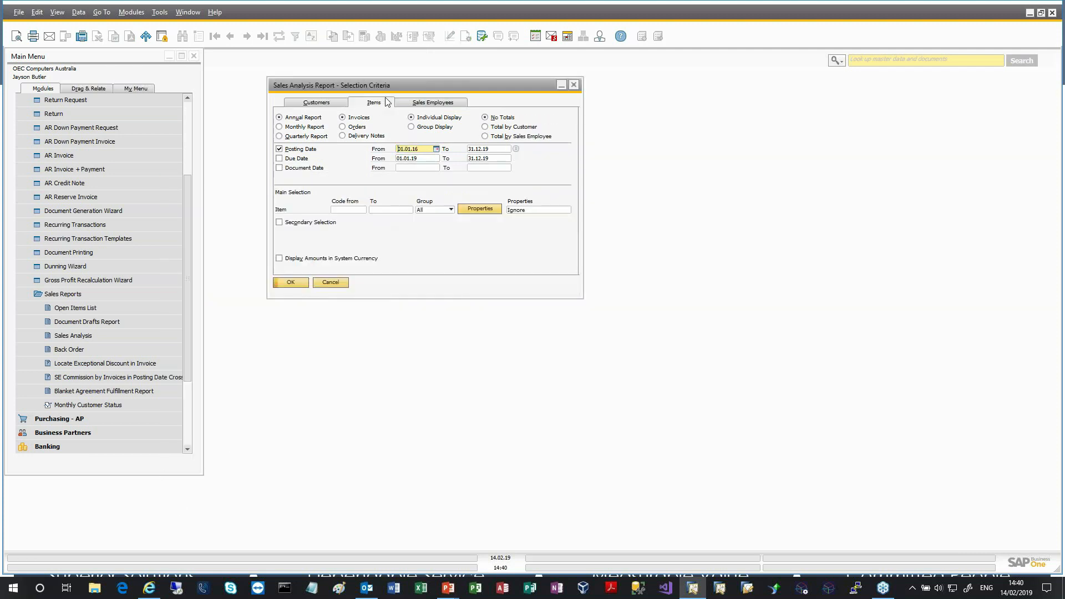
{"action": "left_click", "coordinate": [302, 282]}
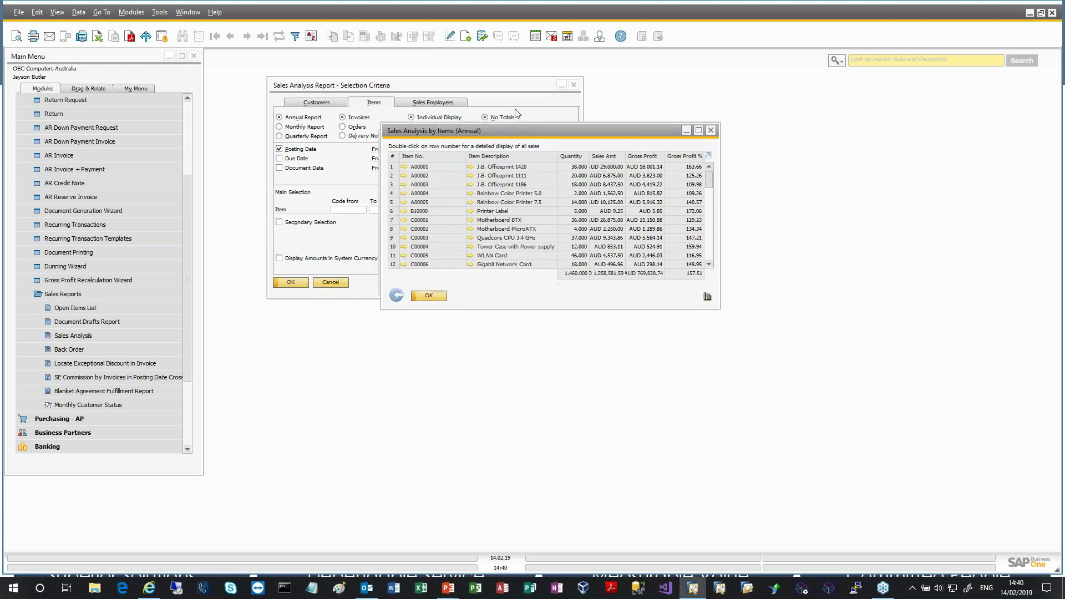
{"action": "left_click_drag", "start_coordinate": [722, 283], "coordinate": [928, 462]}
Step: Examine the detailed sales of item A00001, J.B. Officeprint 1420, and return to the report's selection criteria
{"action": "left_click", "coordinate": [395, 139]}
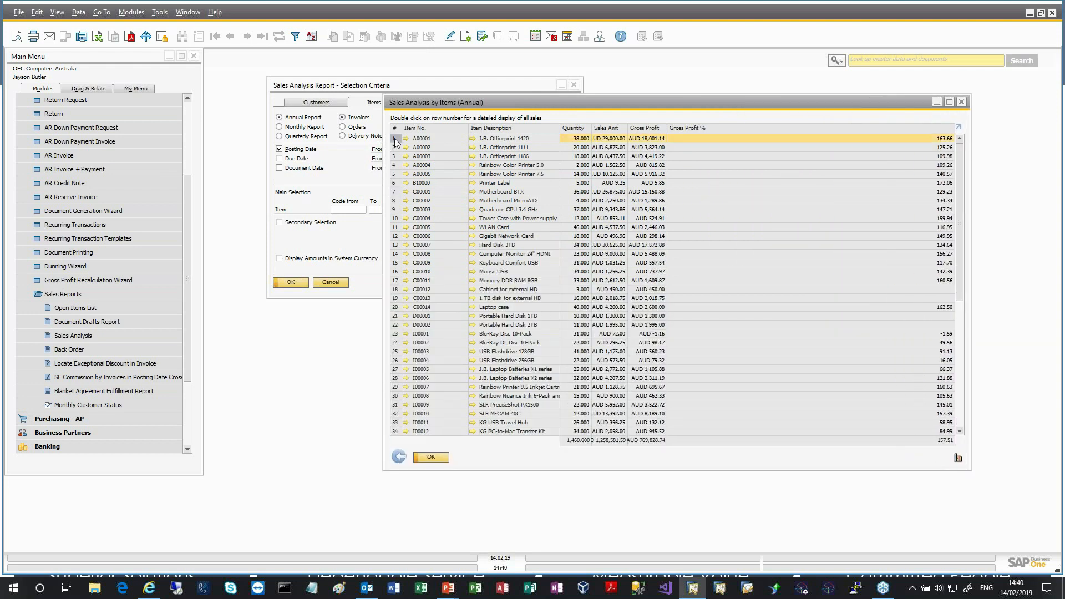
{"action": "double_click", "coordinate": [395, 140]}
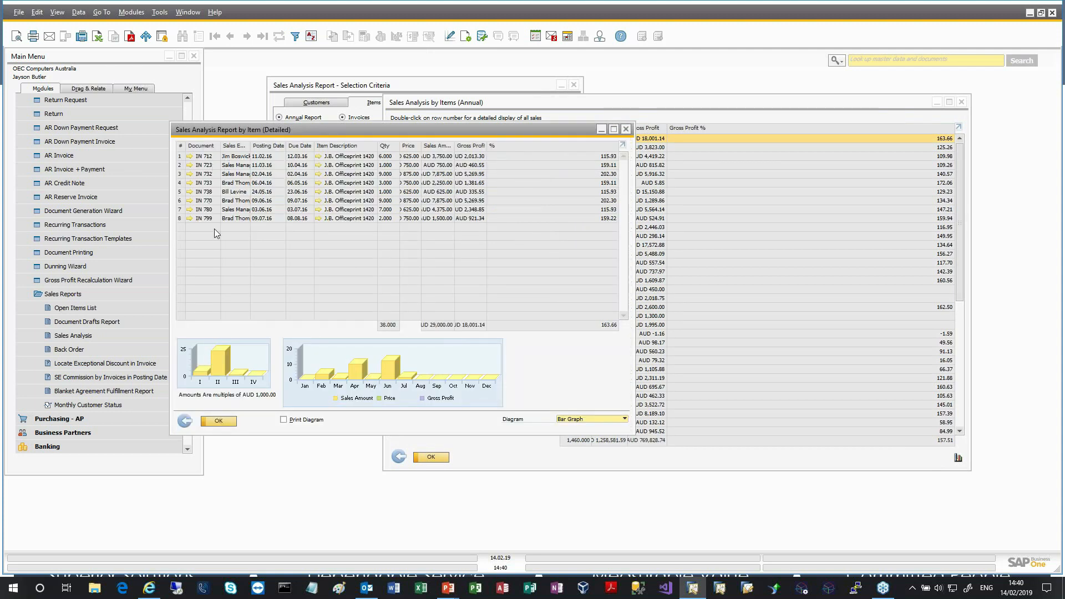
{"action": "left_click", "coordinate": [187, 423]}
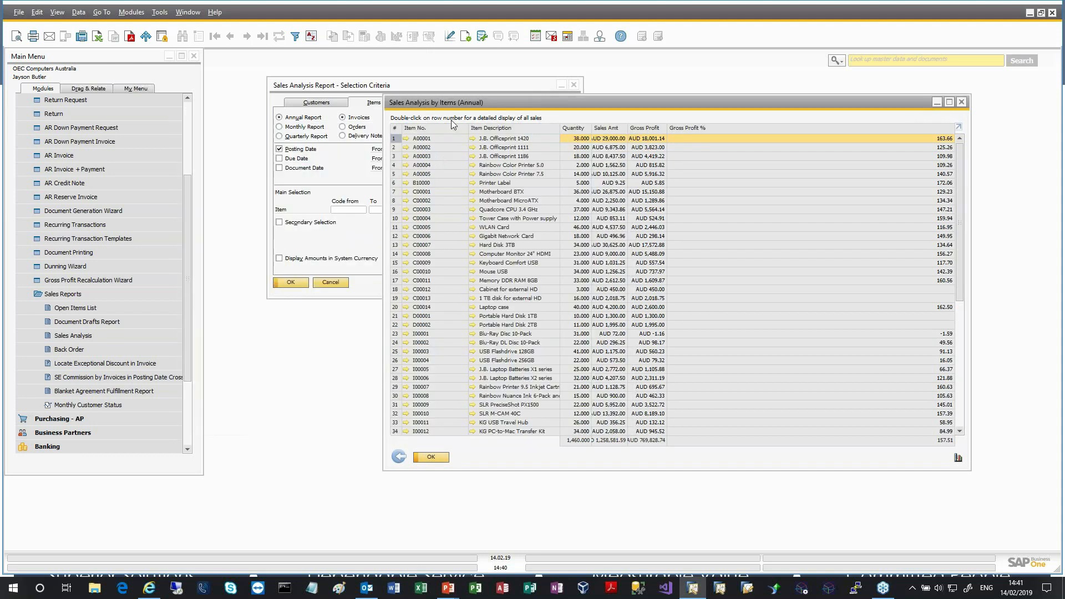
{"action": "left_click", "coordinate": [400, 456]}
Step: Run the item sales analysis with a secondary selection limited to Maxi Teq's customer code, and close the report after reviewing it
{"action": "left_click", "coordinate": [300, 223]}
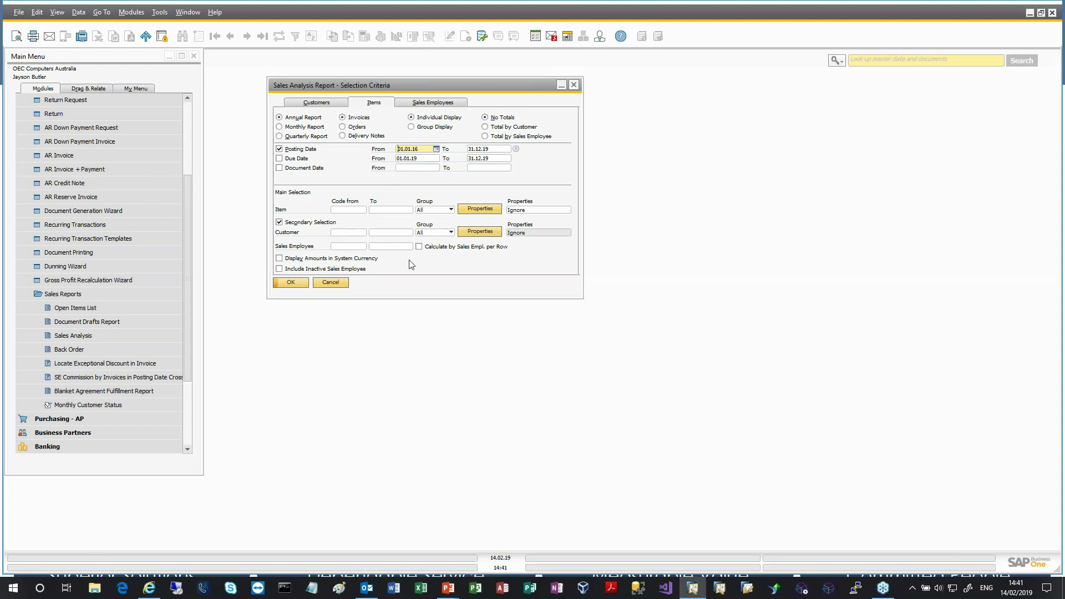
{"action": "left_click", "coordinate": [355, 233]}
{"action": "type", "text": "C20000"}
{"action": "key", "text": "Tab"}
{"action": "type", "text": "C2000"}
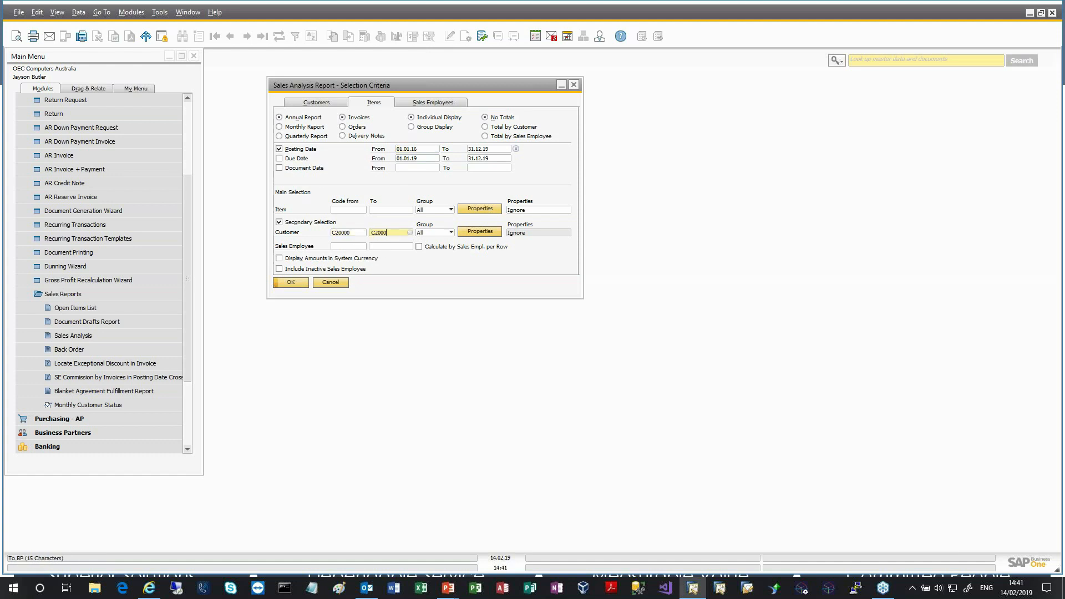
{"action": "key", "text": "Tab"}
{"action": "left_click", "coordinate": [295, 282]}
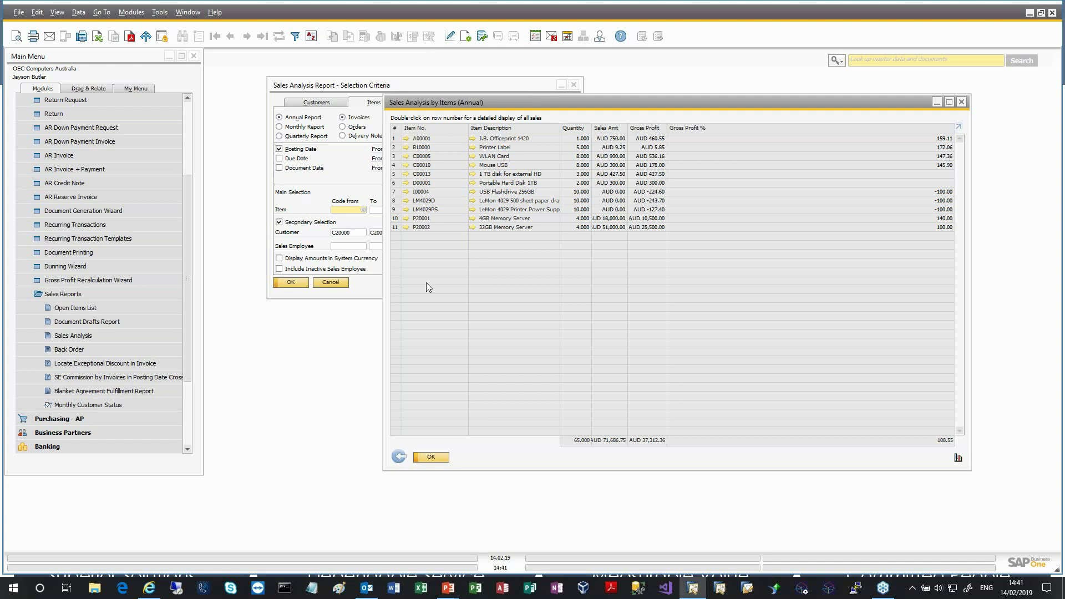
{"action": "left_click", "coordinate": [431, 458]}
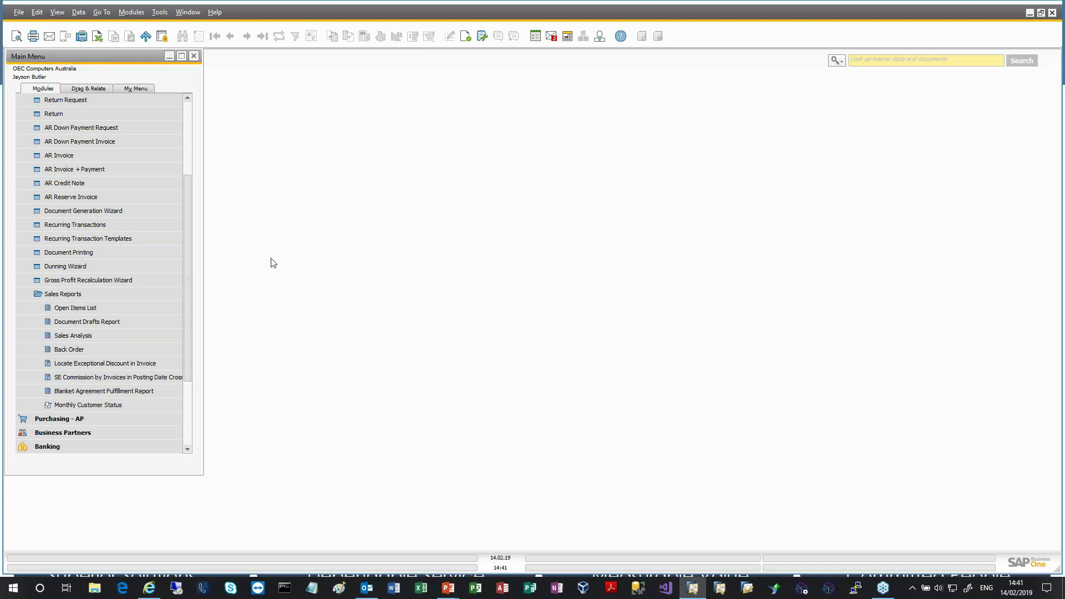
Step: Run the Blanket Agreement Fulfillment Report for agreement 1 using the Items Method and Net price mode
{"action": "left_click", "coordinate": [97, 392]}
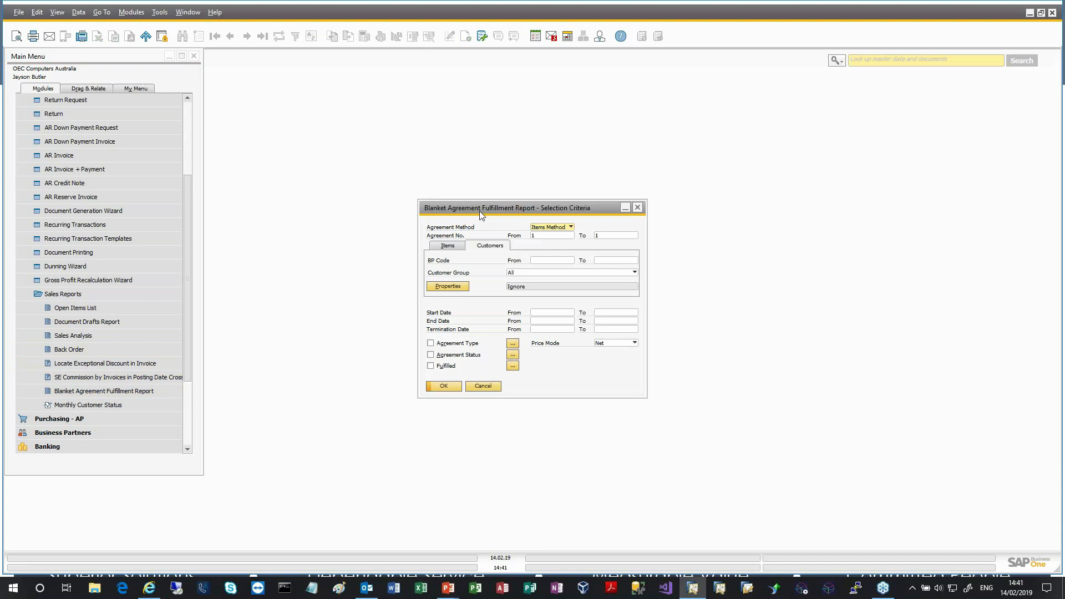
{"action": "left_click_drag", "start_coordinate": [480, 211], "coordinate": [342, 99]}
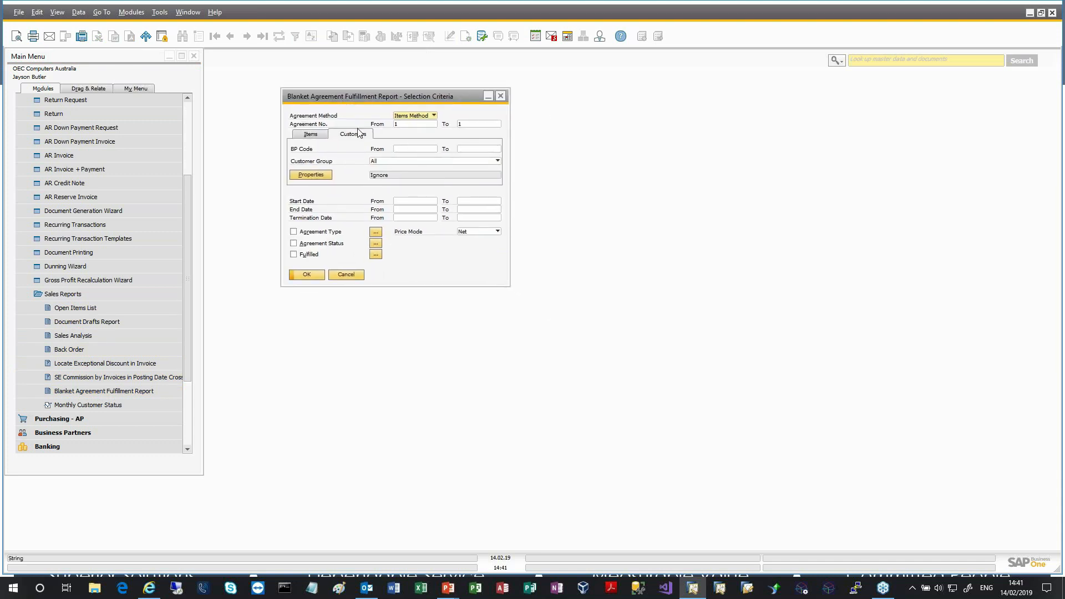
{"action": "left_click", "coordinate": [306, 274]}
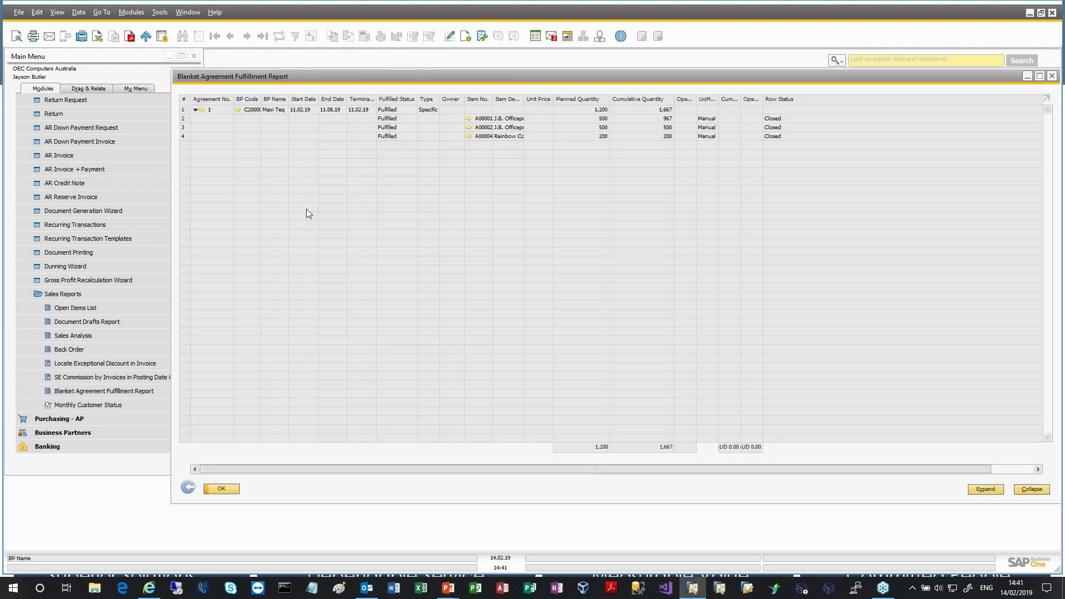